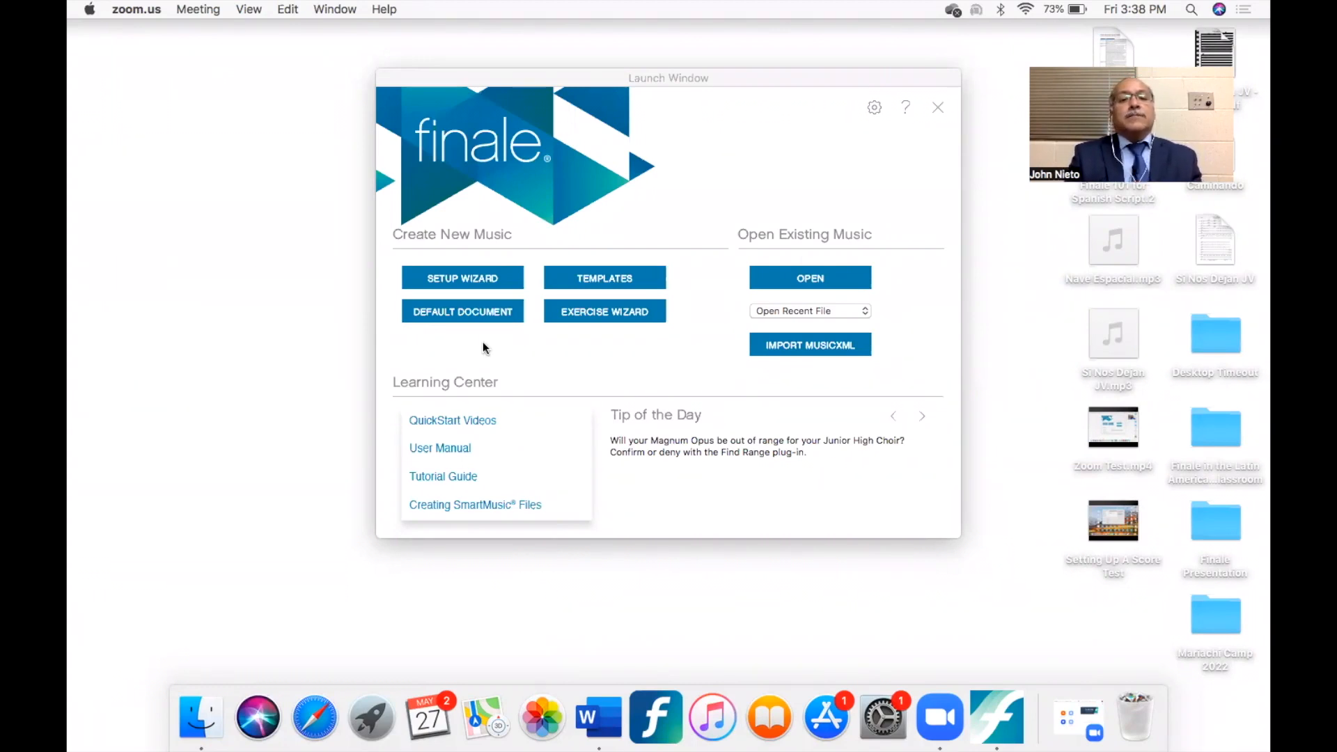
- Start the Document Setup Wizard to create a new score
left_click(486, 279)
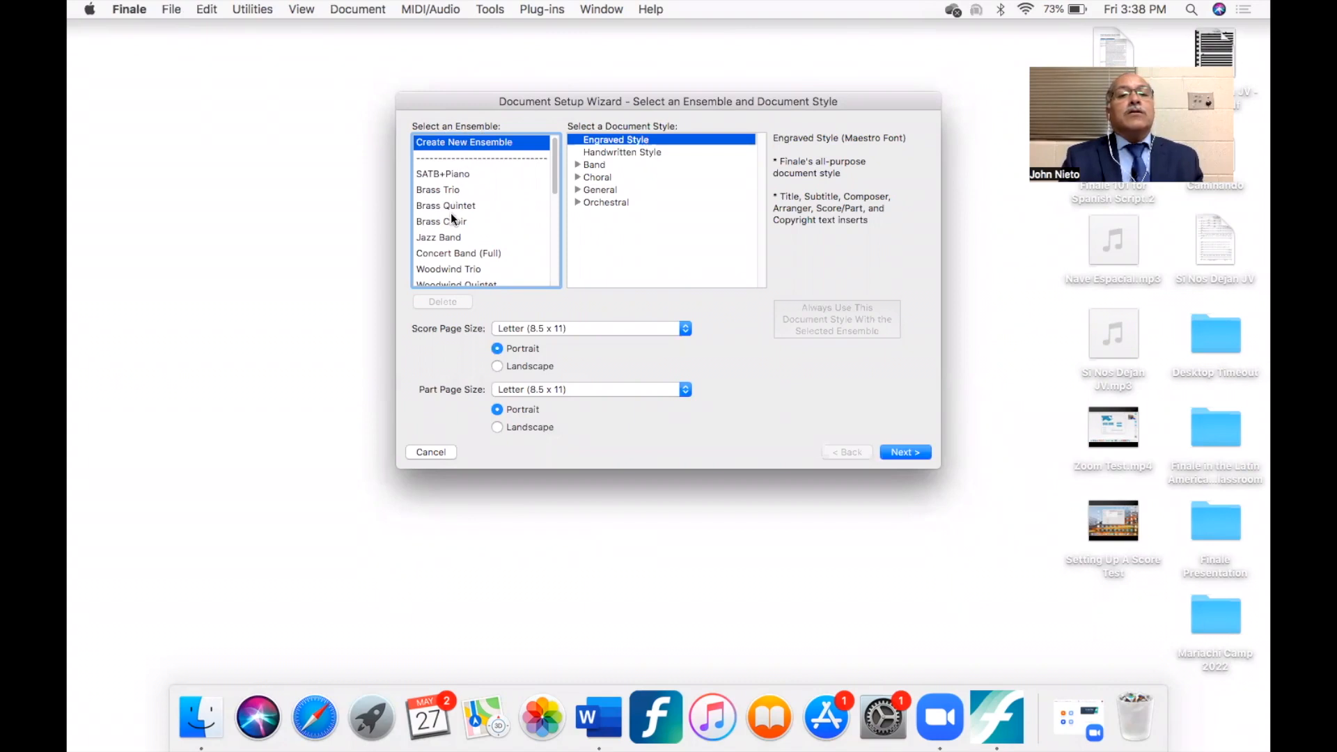
scroll(451, 219, "down", 5)
scroll(451, 219, "down", 5)
scroll(451, 218, "up", 8)
scroll(452, 218, "down", 5)
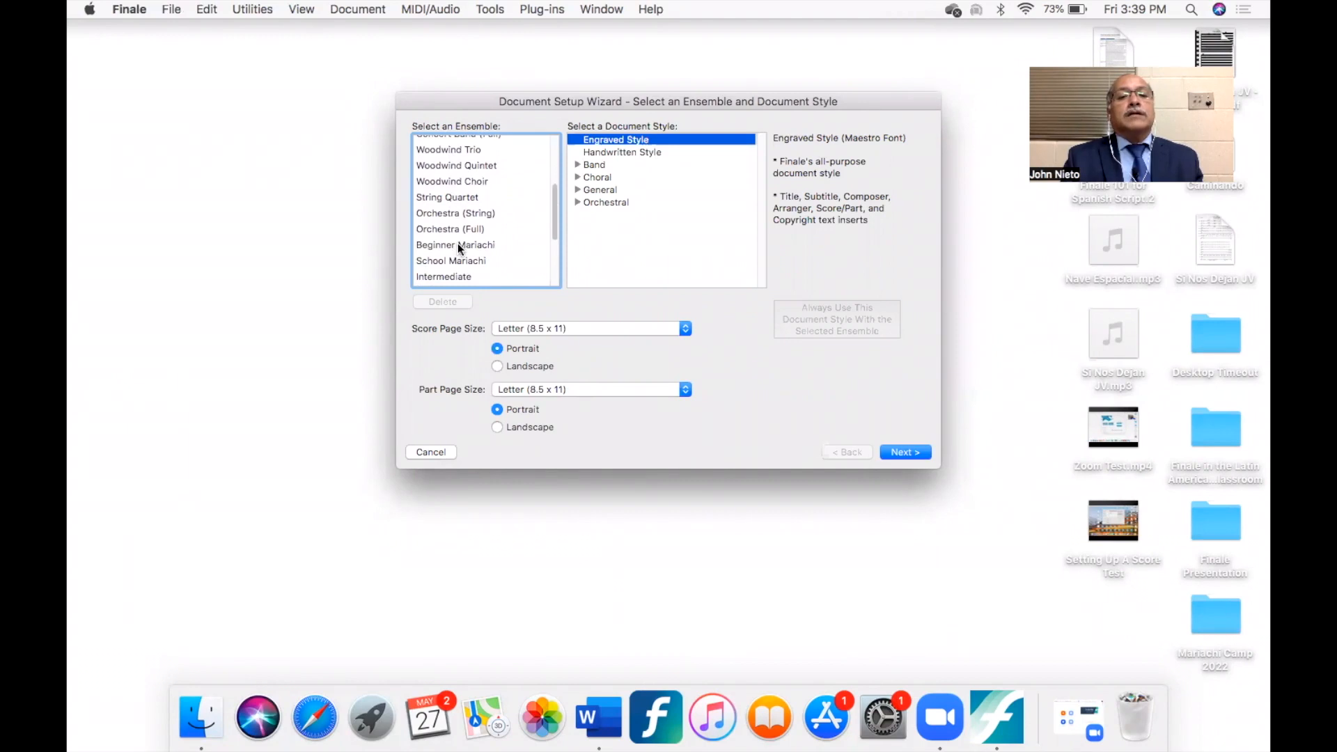
left_click(458, 245)
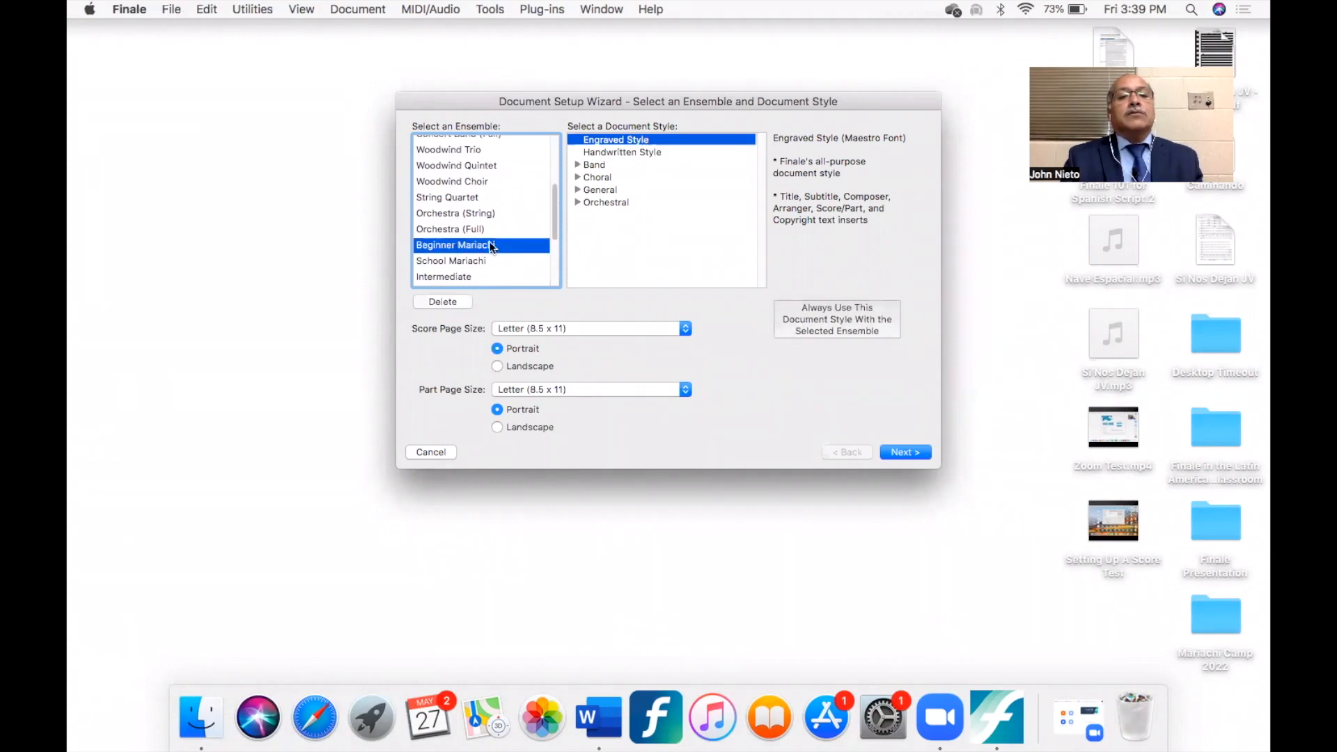
scroll(475, 223, "up", 5)
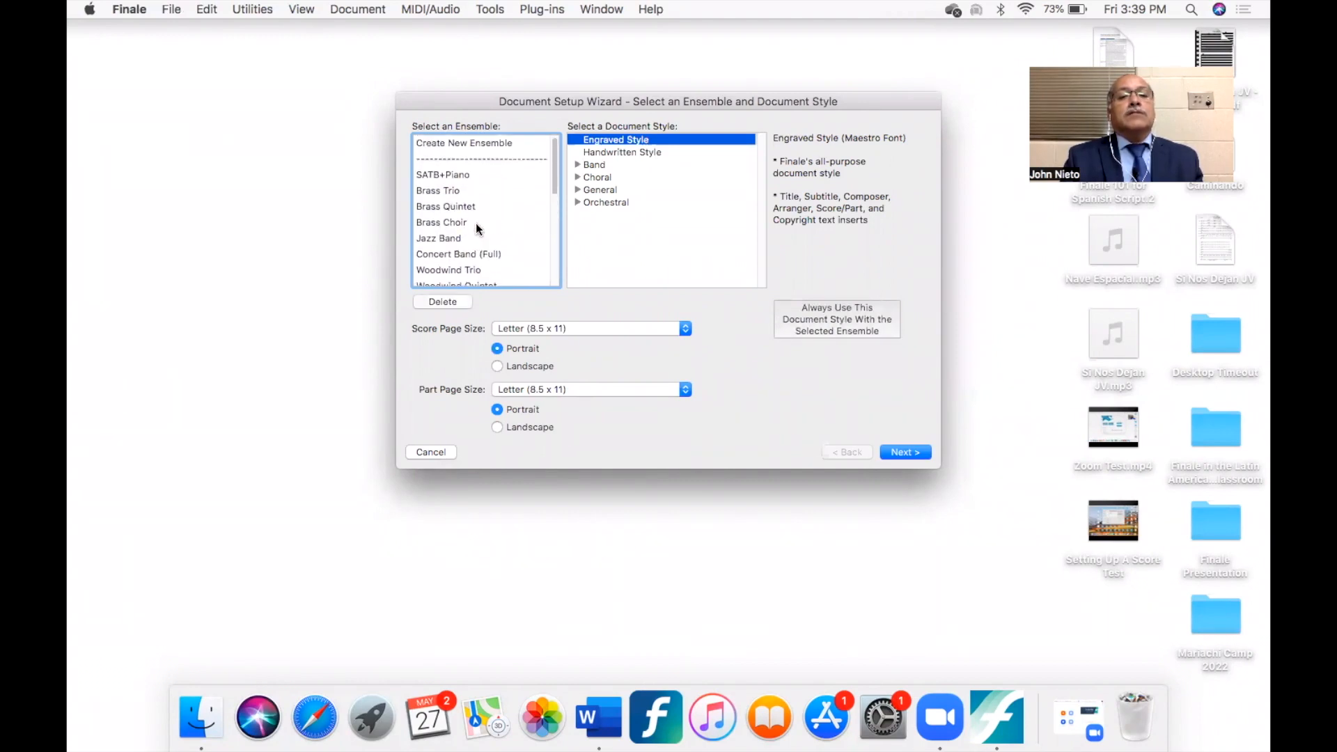
- Choose to create a new ensemble in Engraved Style and proceed to the instrument selection
left_click(471, 143)
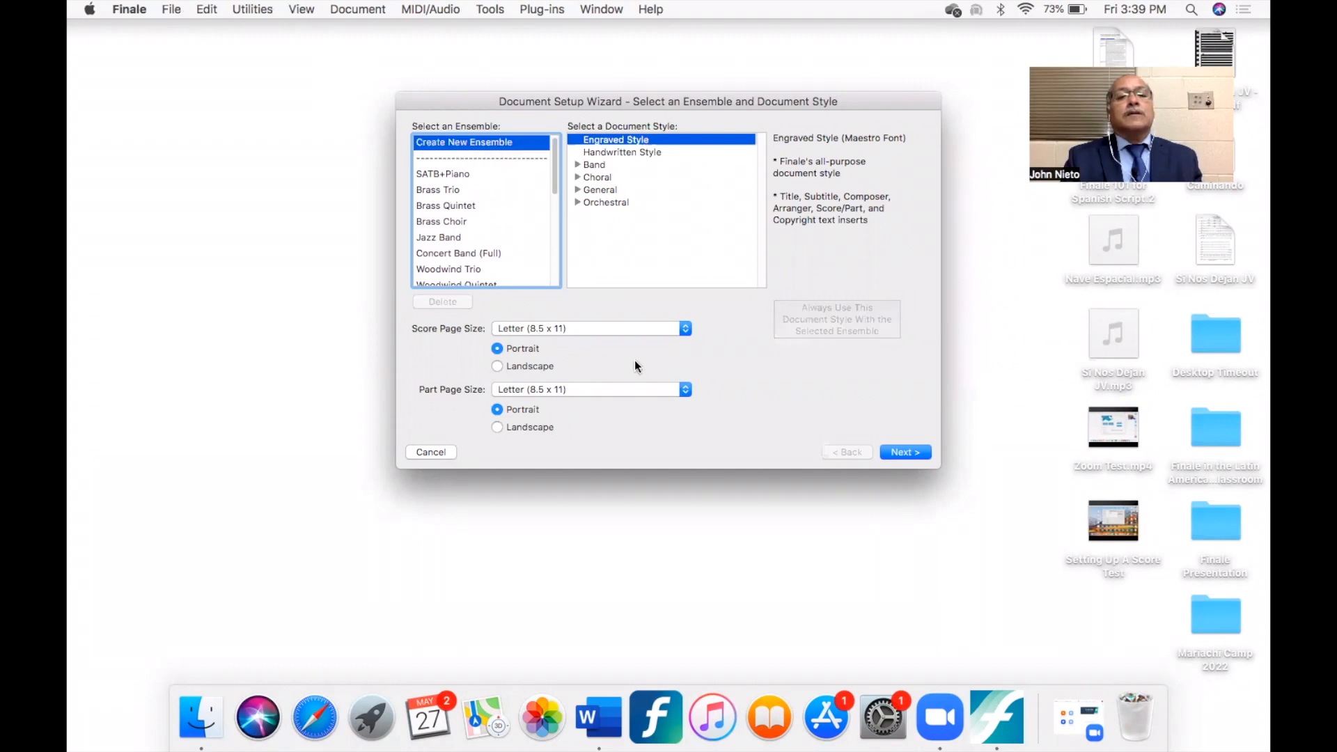
left_click(896, 452)
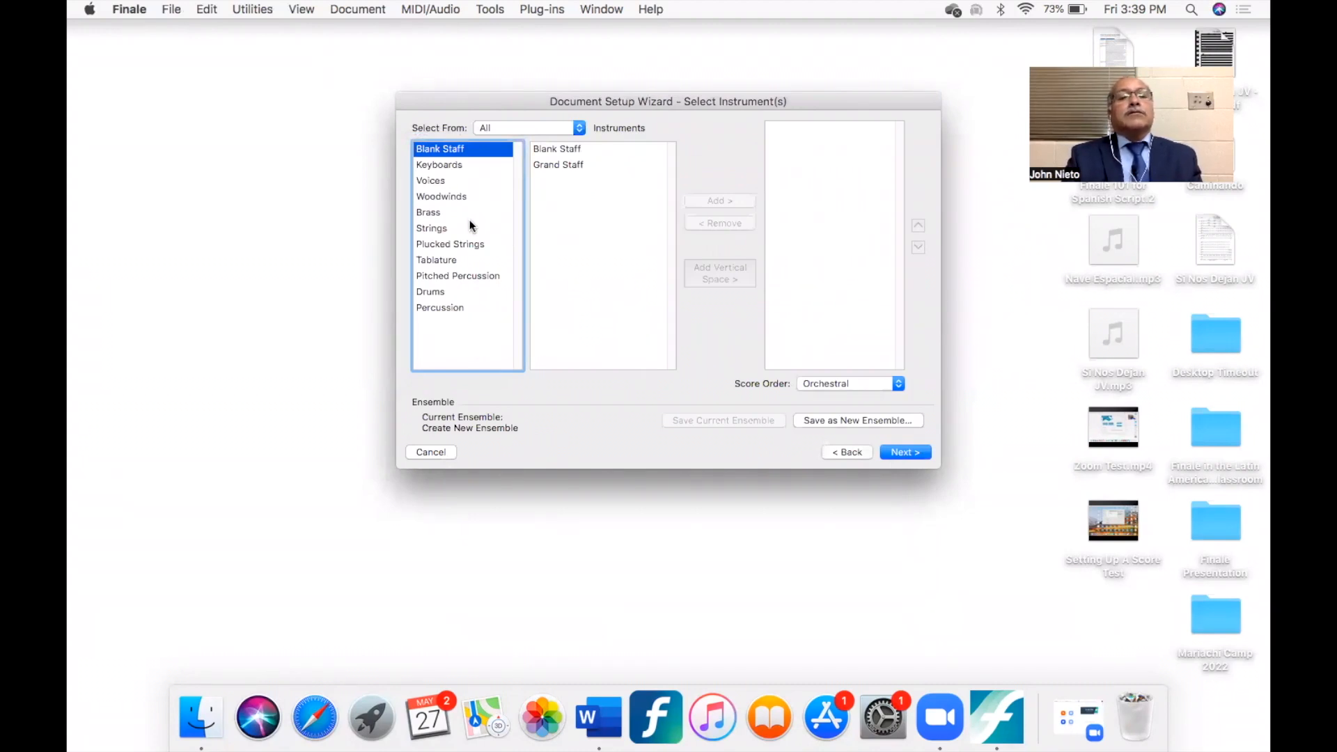
- Add a Violin from the Strings family to the score's instrument list
left_click(436, 227)
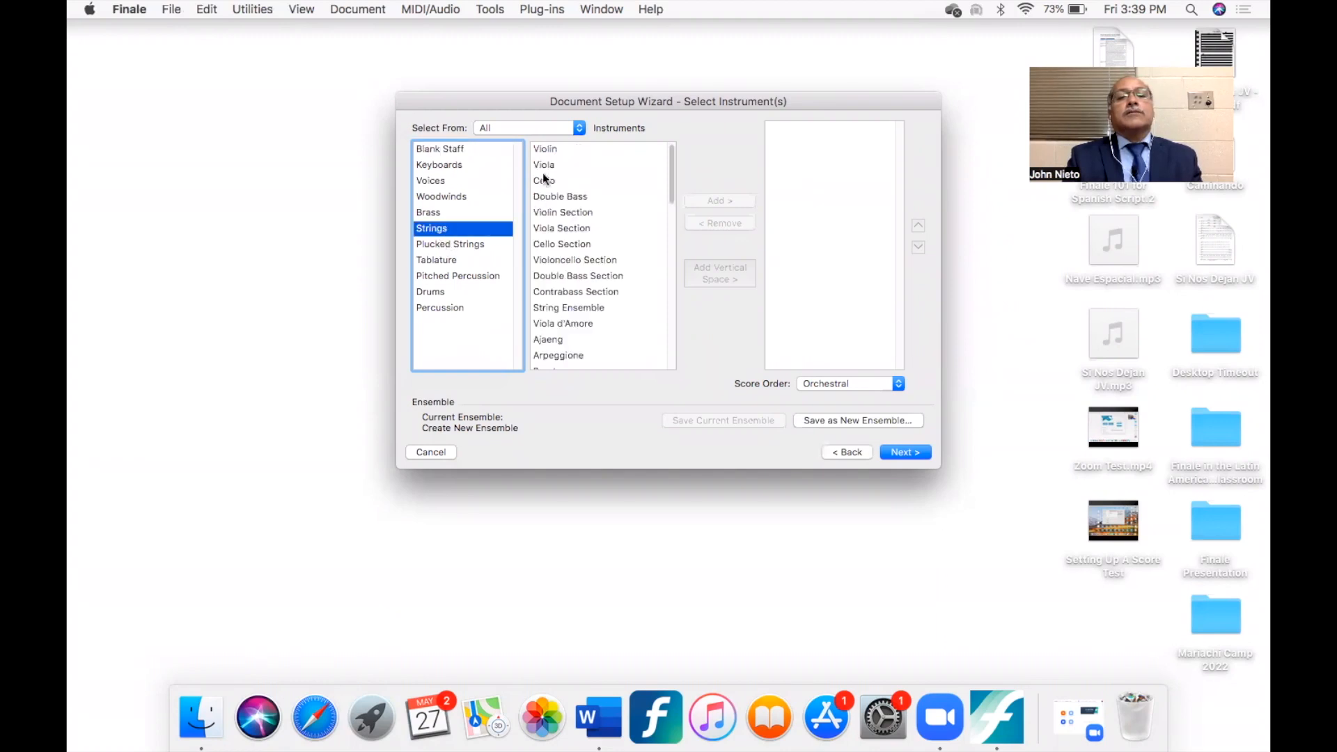
left_click(546, 149)
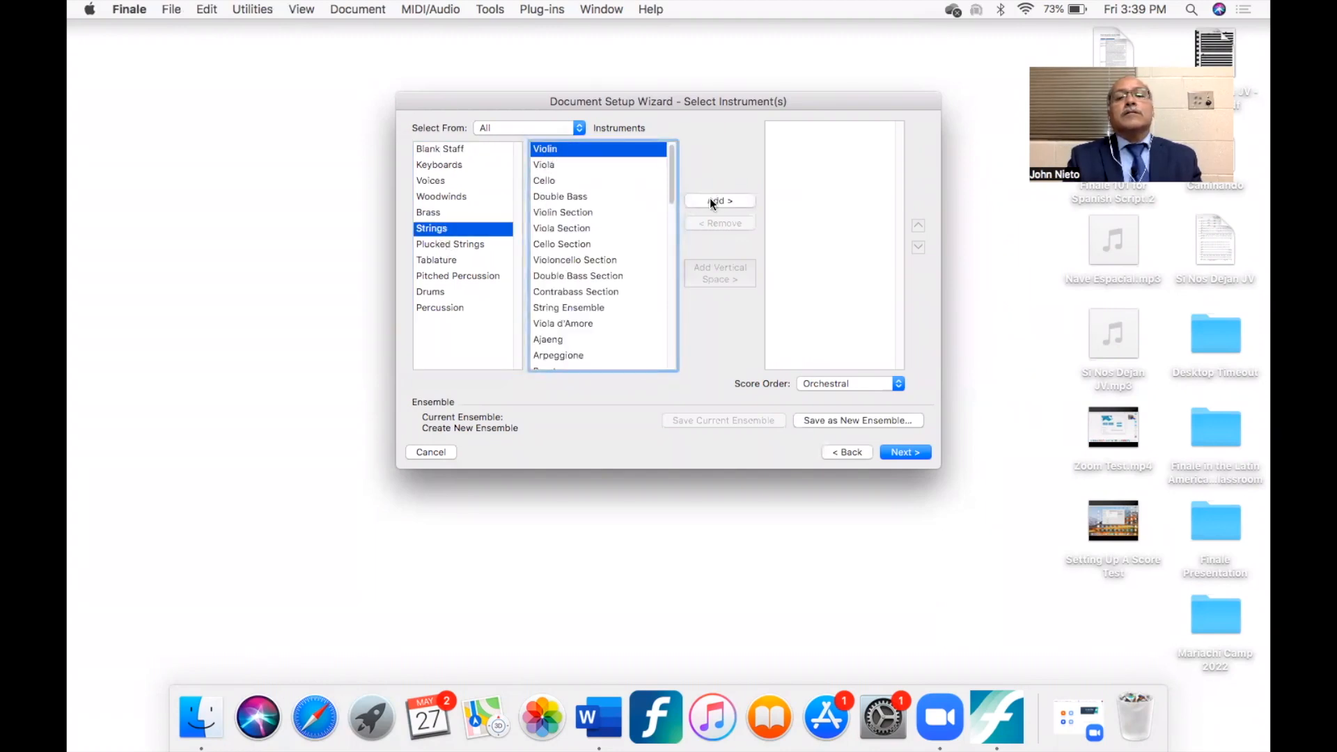
left_click(714, 200)
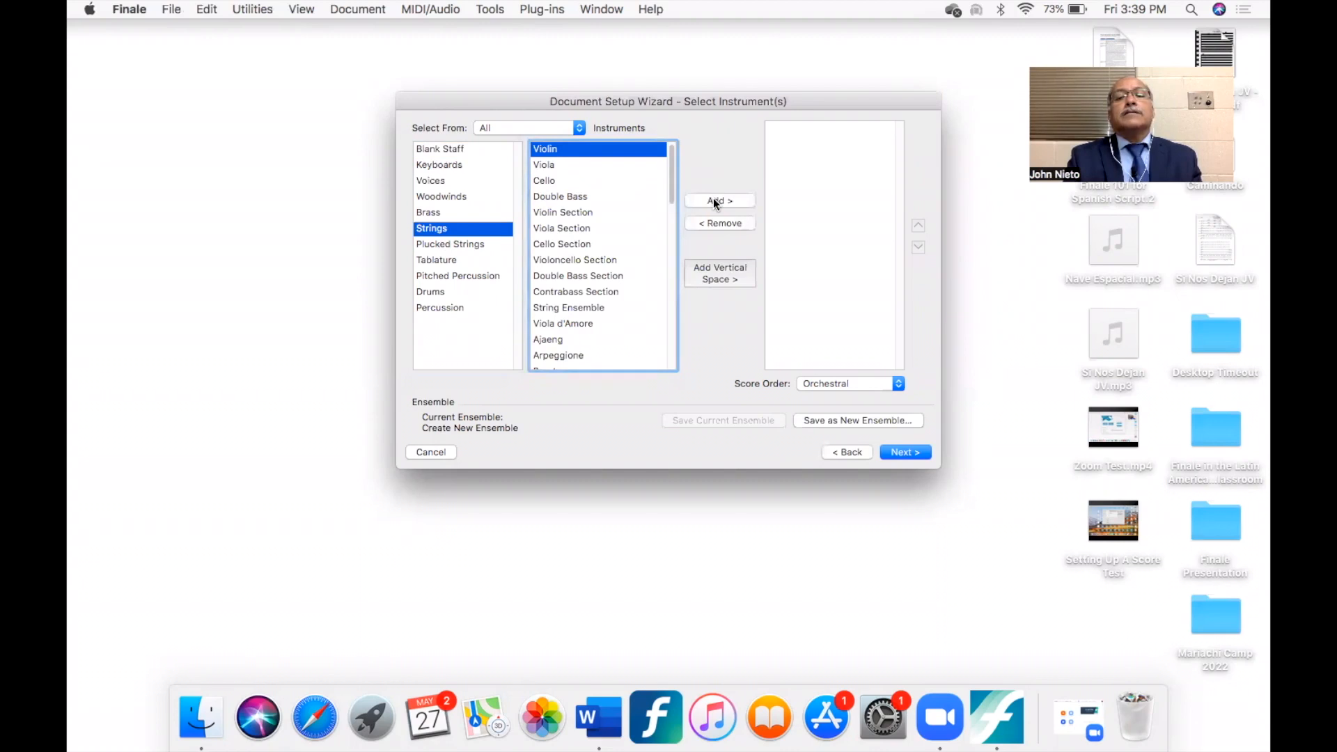
left_click(724, 223)
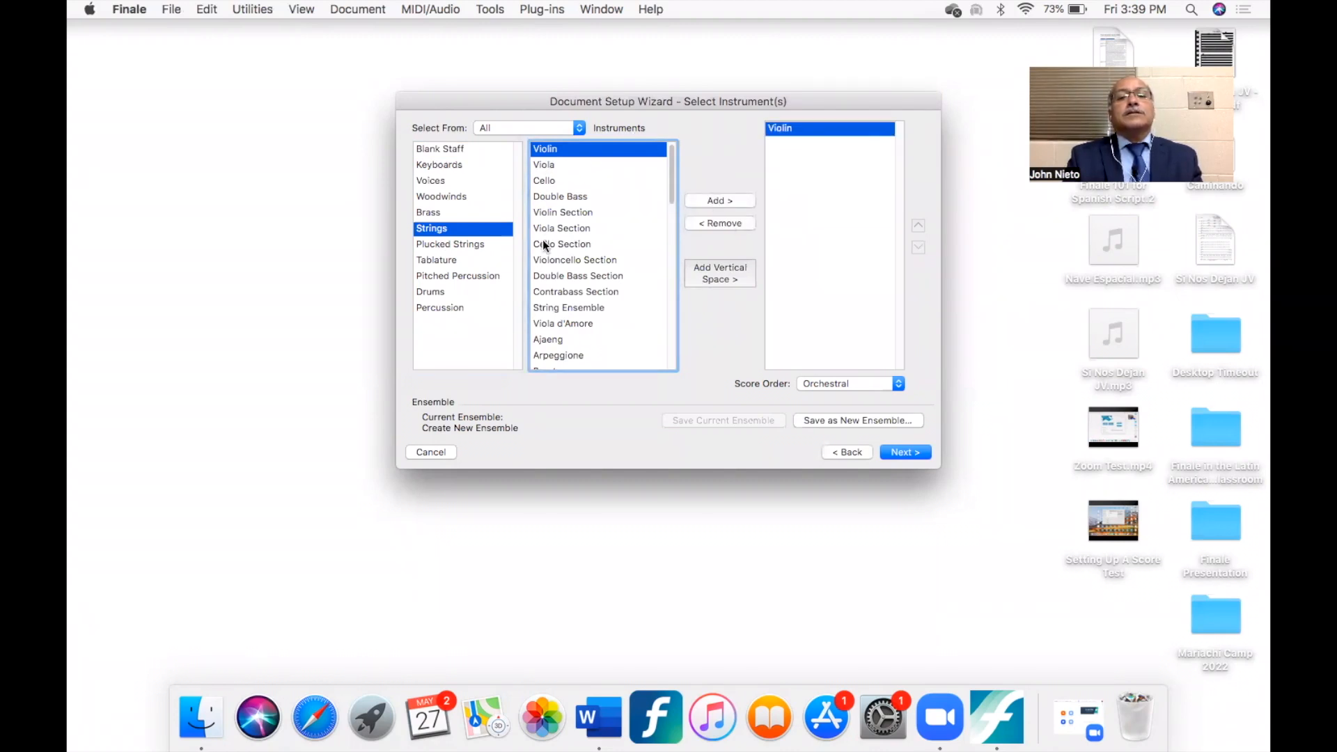
- Add a Trumpet in Bb from the Brass family and place it below the Violin in the score order
left_click(427, 212)
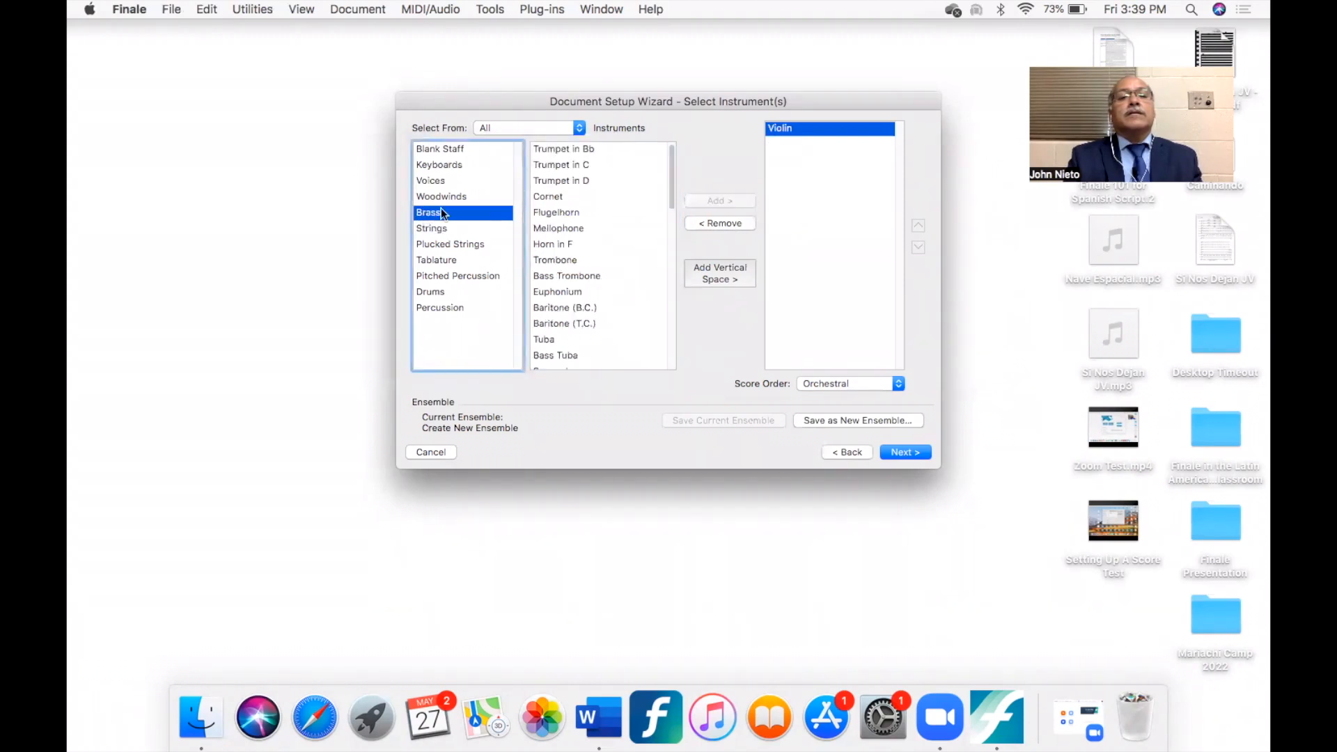
left_click(558, 151)
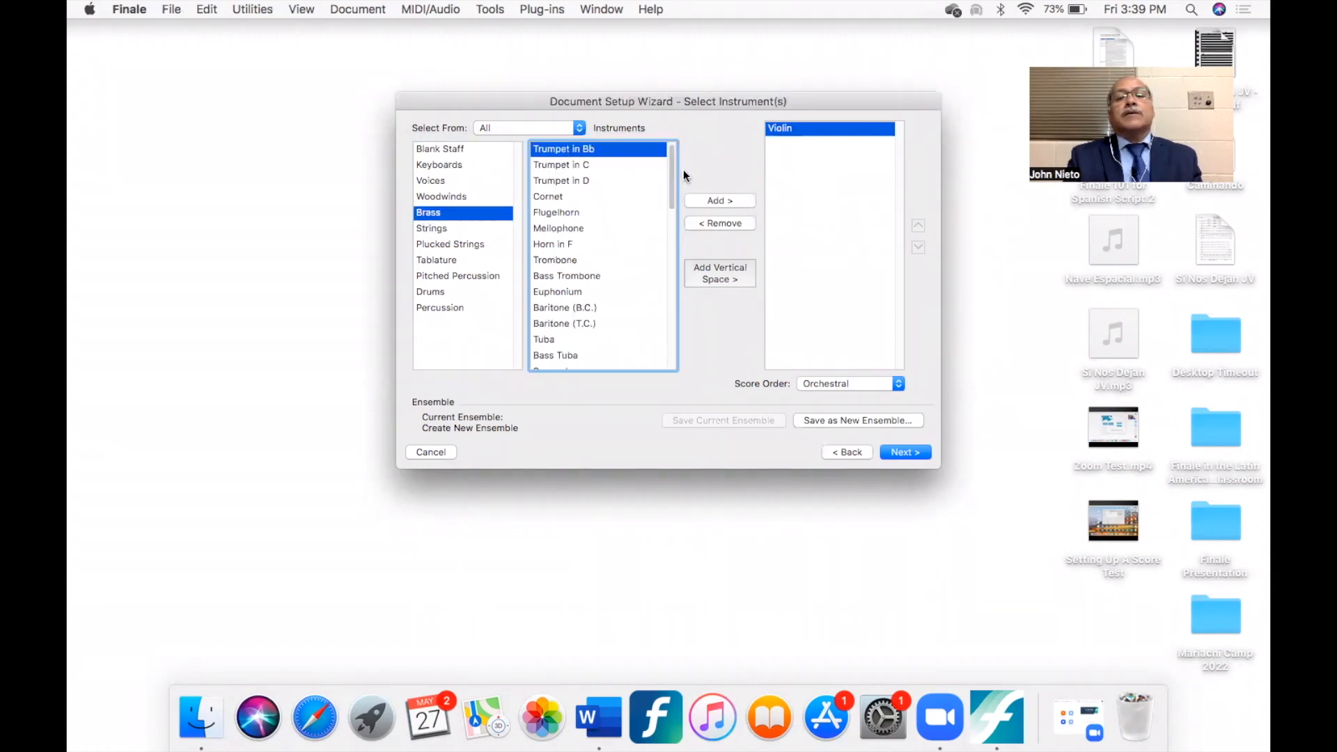
left_click(711, 201)
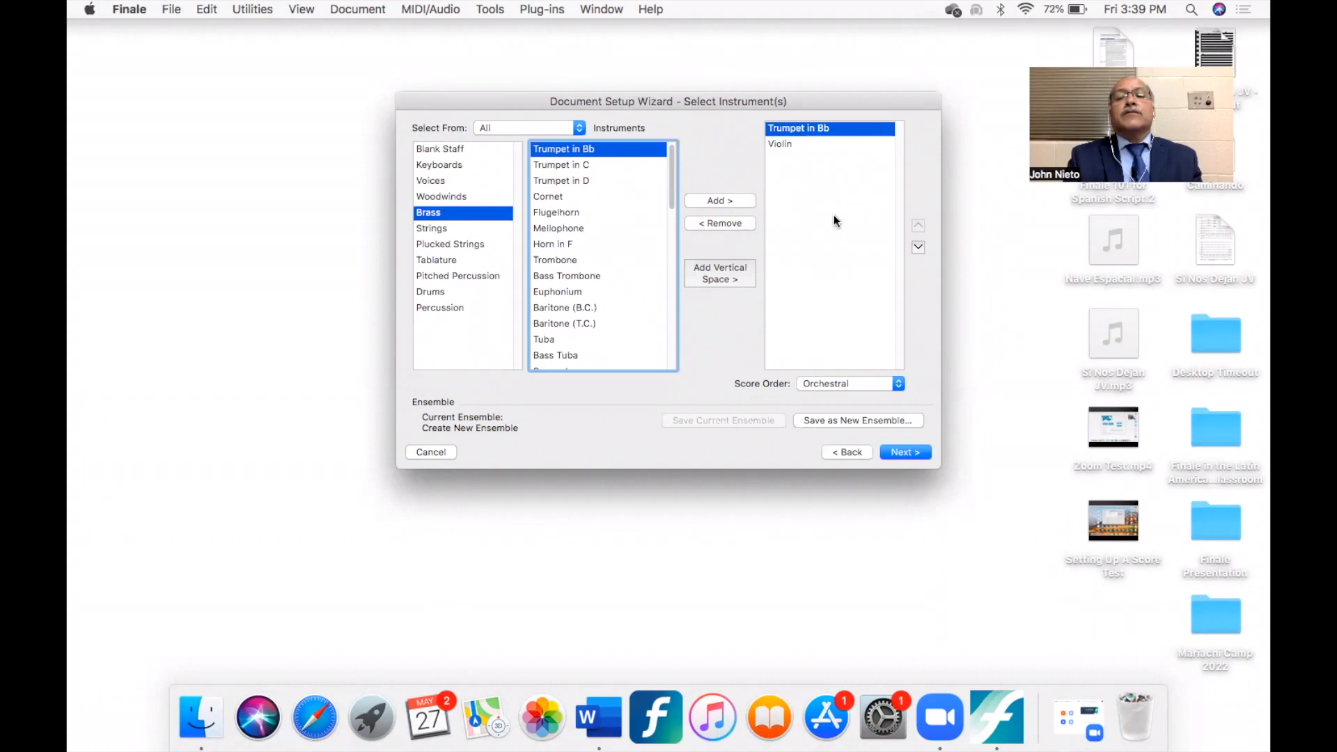
left_click(918, 248)
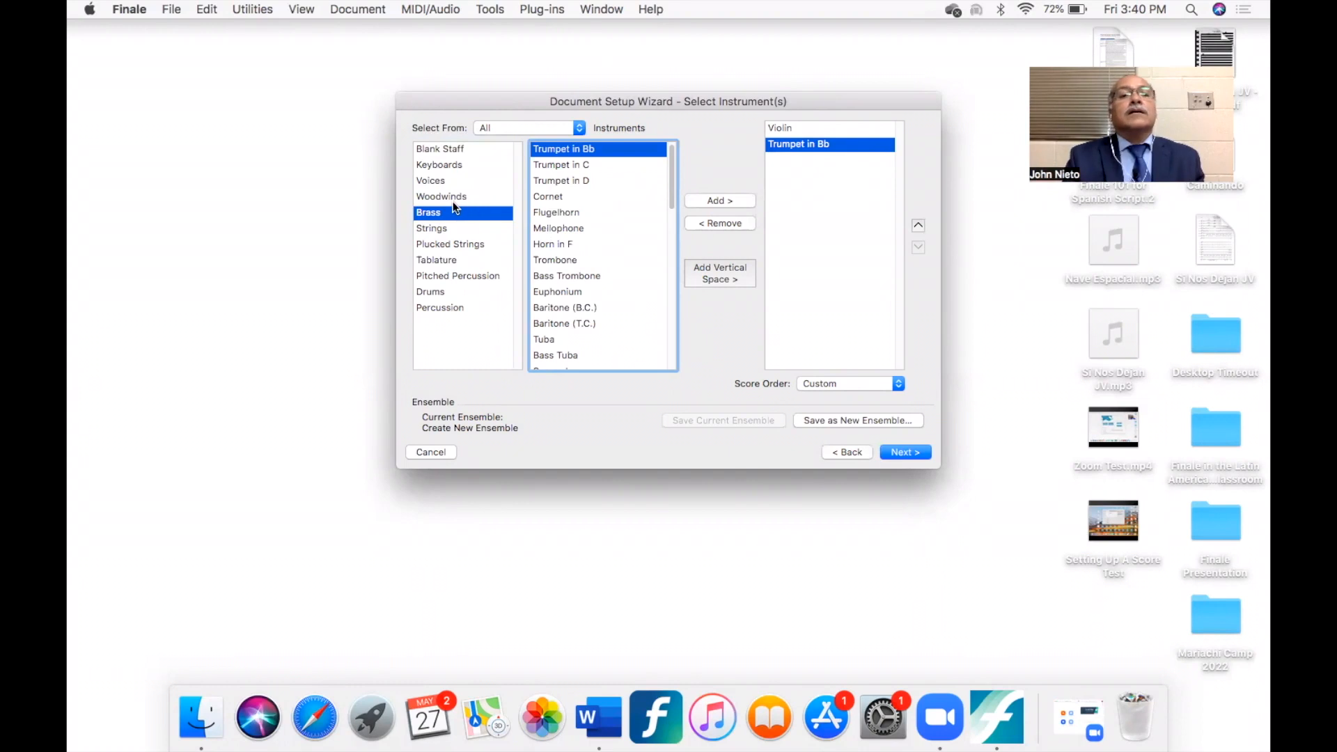
- Add a Vihuela (Mexico) from the Plucked Strings family to the score's instruments
left_click(445, 245)
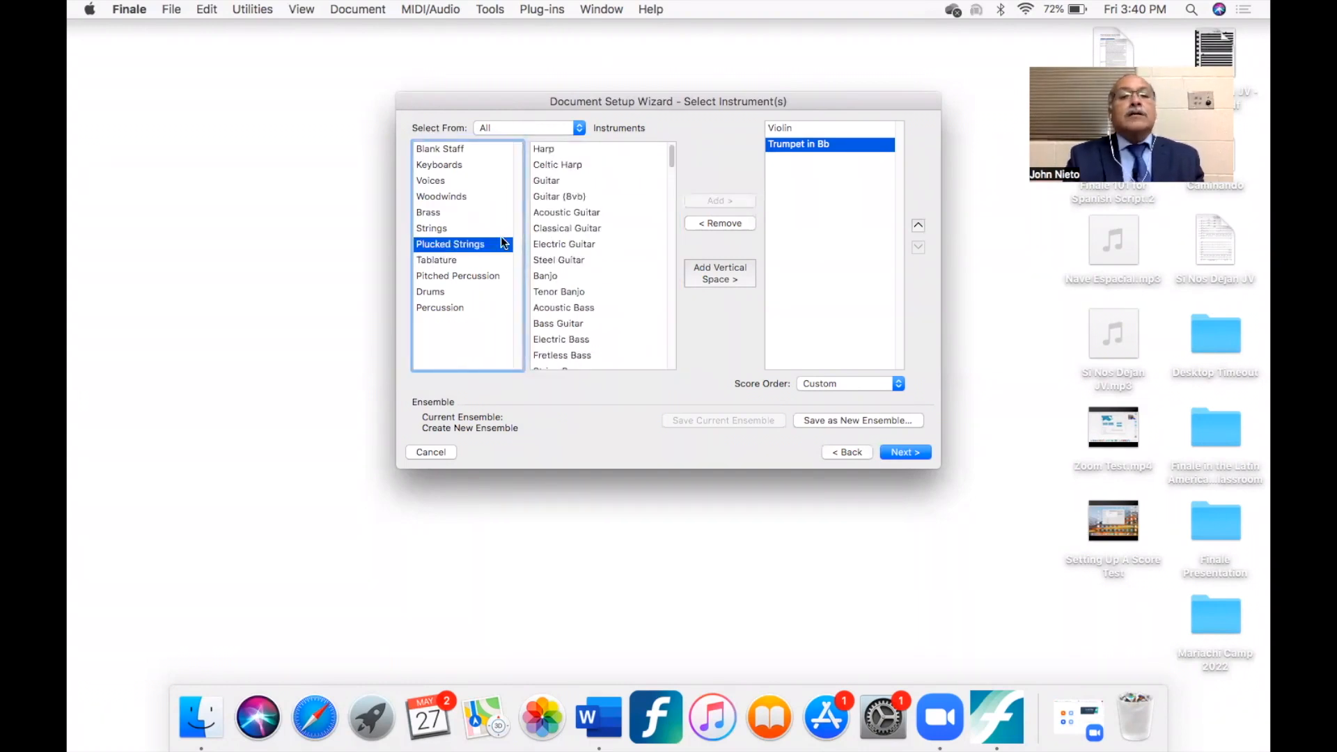
left_click(556, 212)
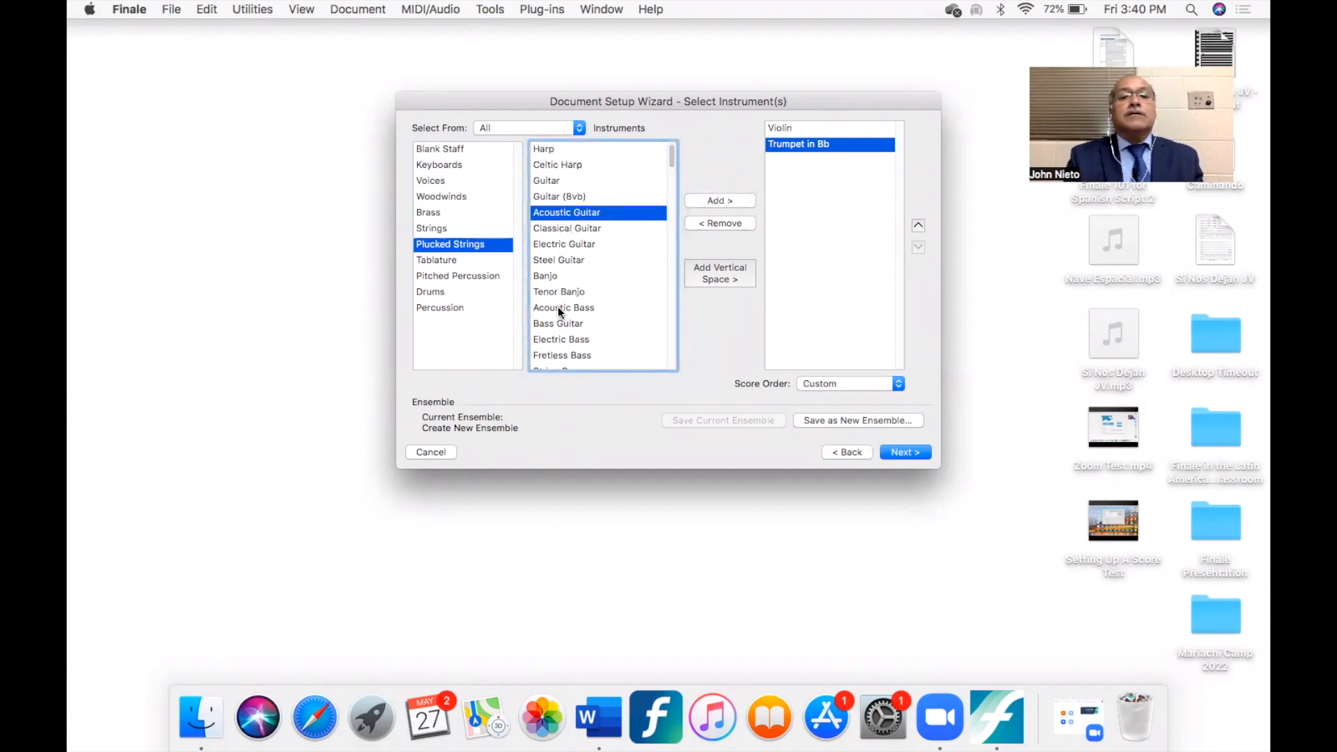
scroll(558, 307, "down", 10)
scroll(558, 311, "down", 15)
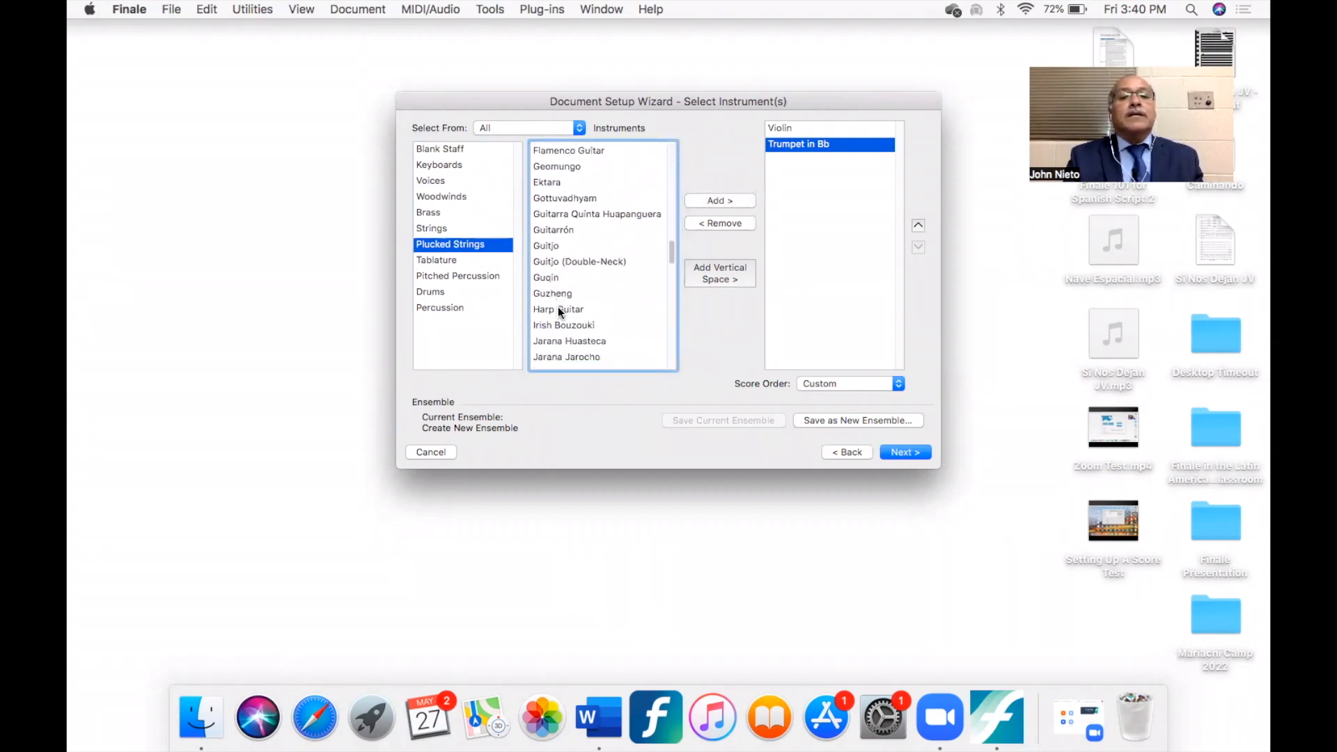
scroll(558, 310, "down", 5)
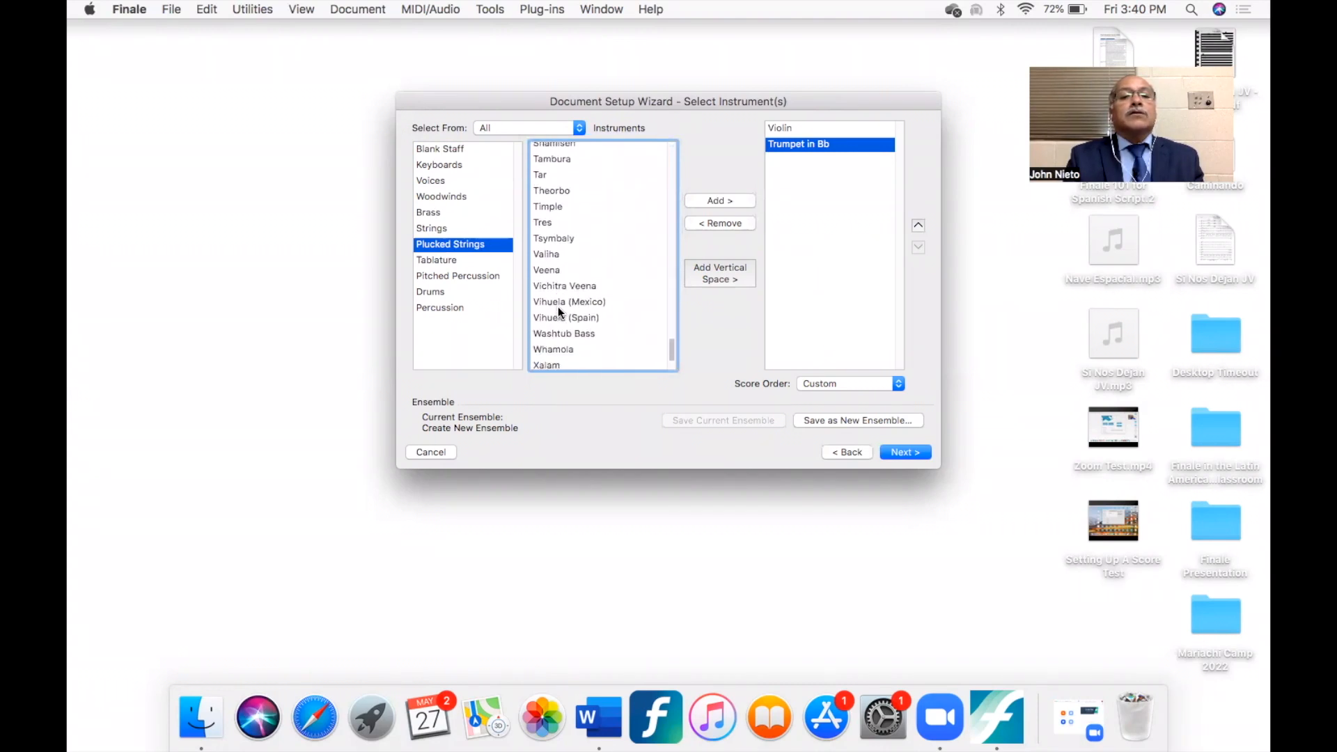
left_click(583, 249)
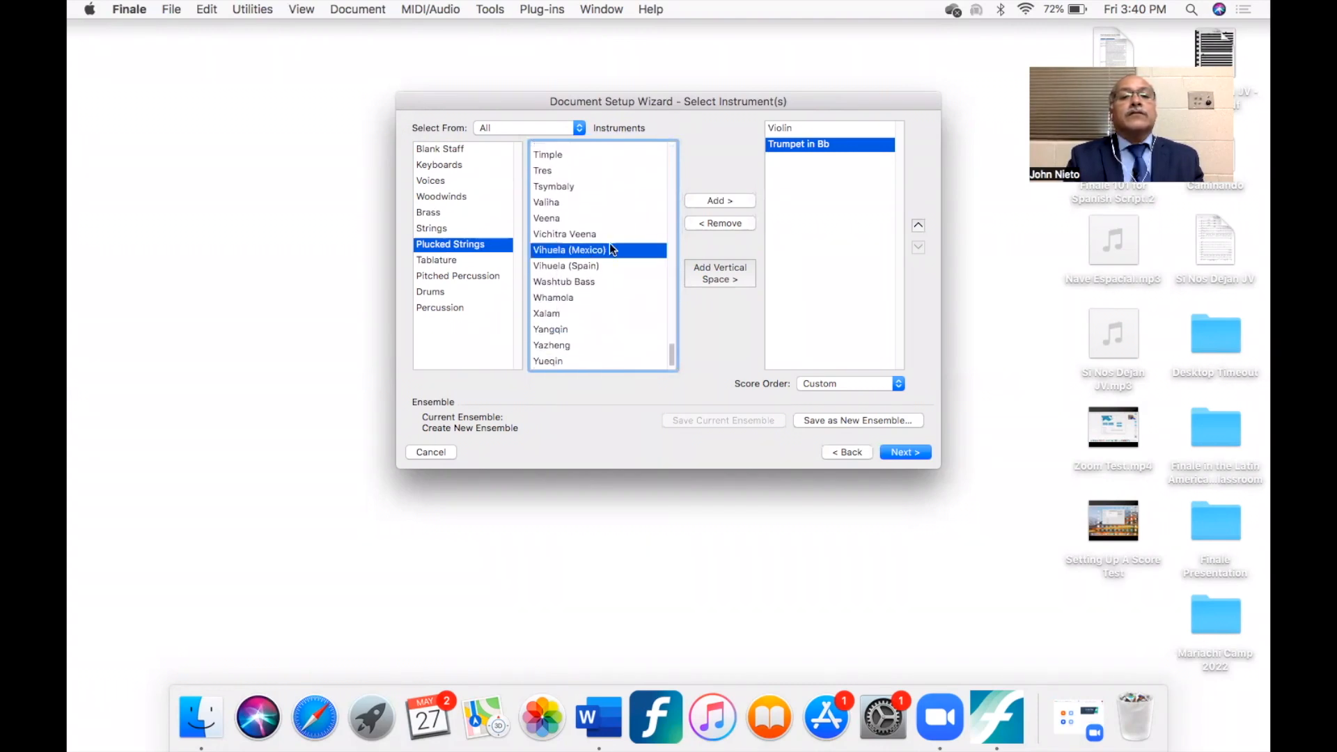
left_click(717, 199)
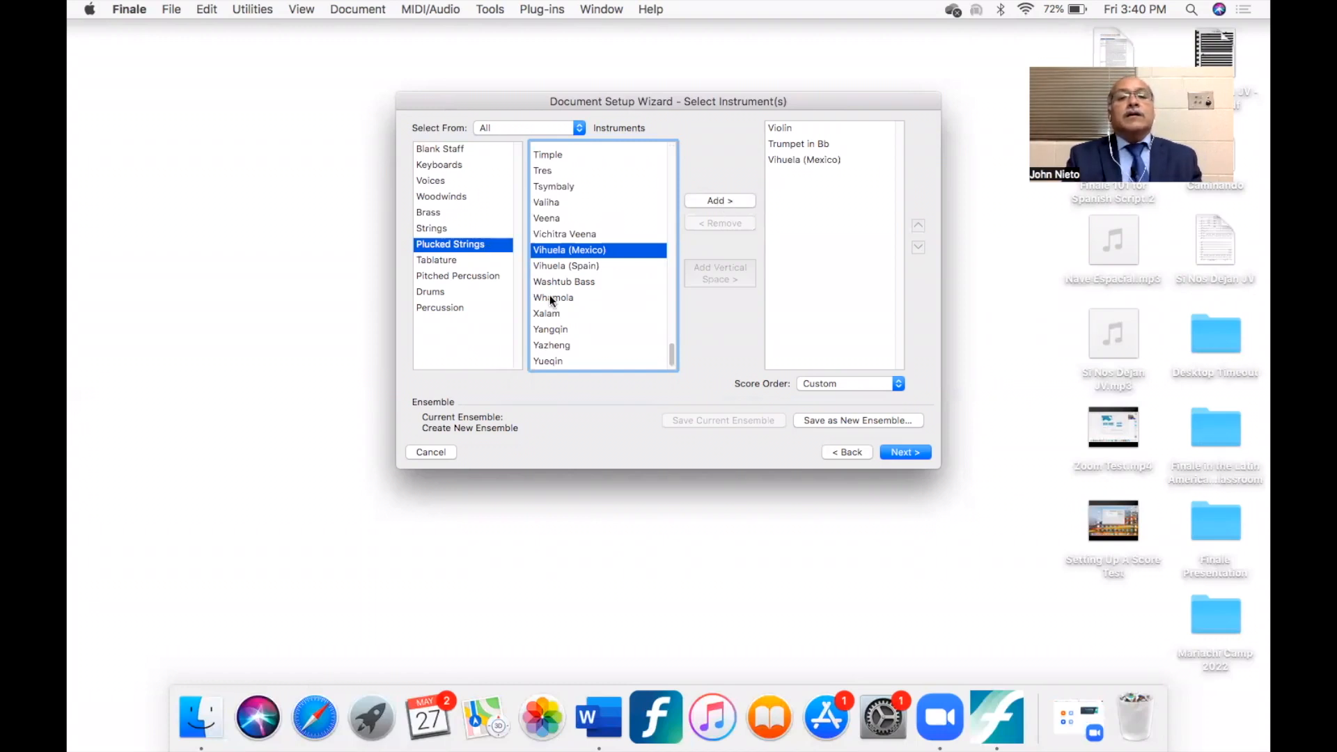
- Add a Guitarrón from the Plucked Strings family to the score's instruments
scroll(570, 273, "up", 15)
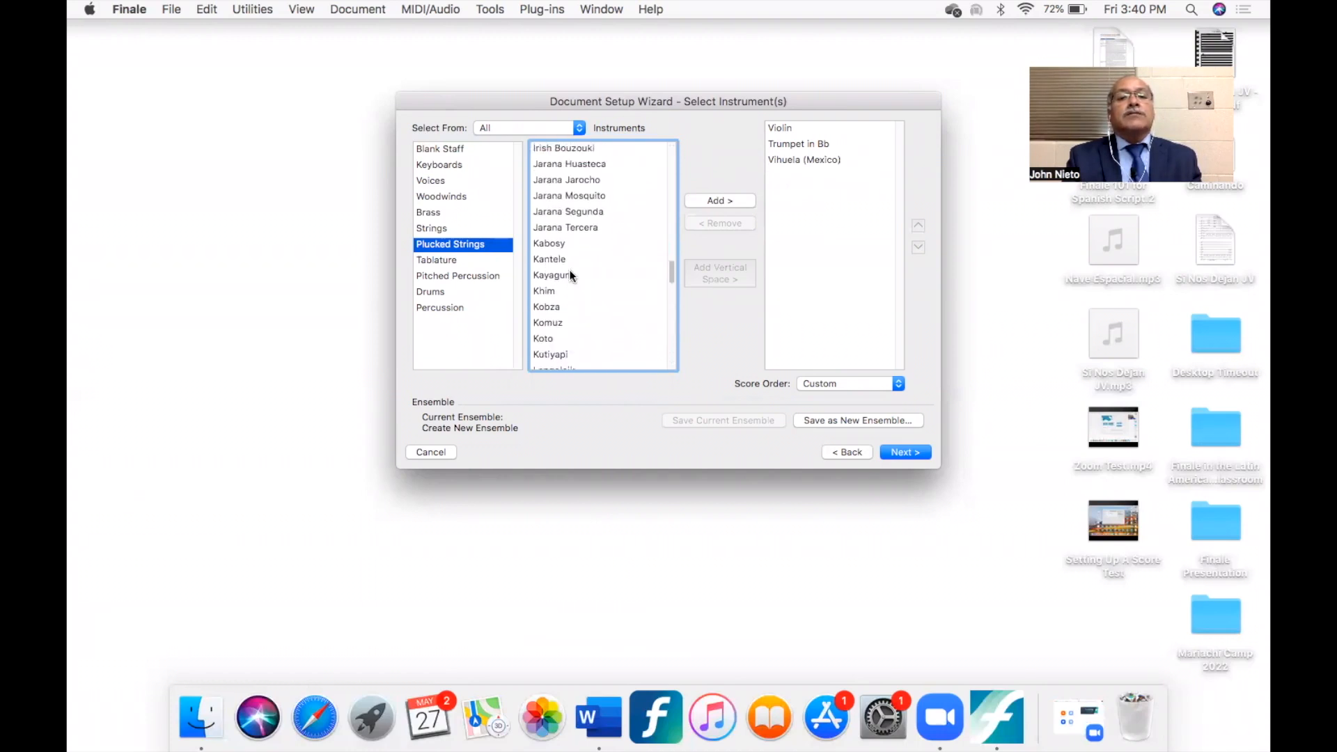
scroll(570, 273, "up", 4)
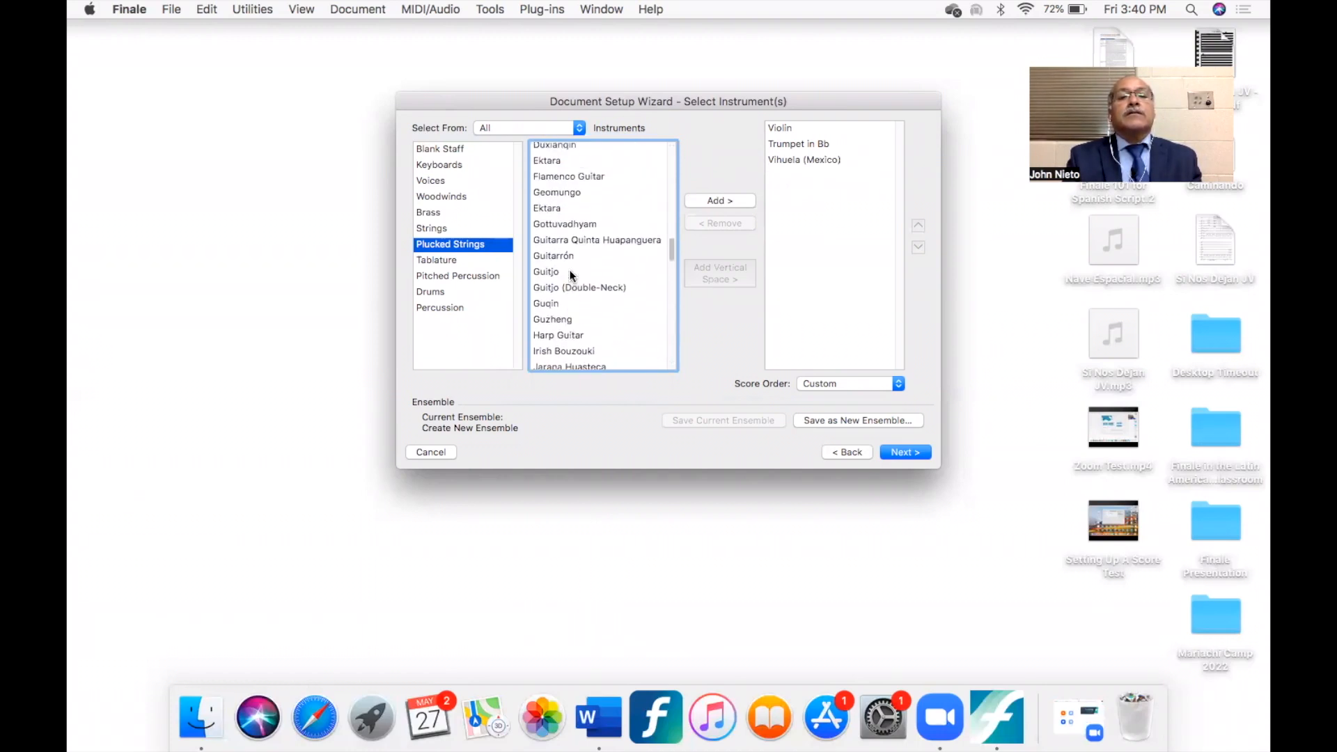
left_click(554, 254)
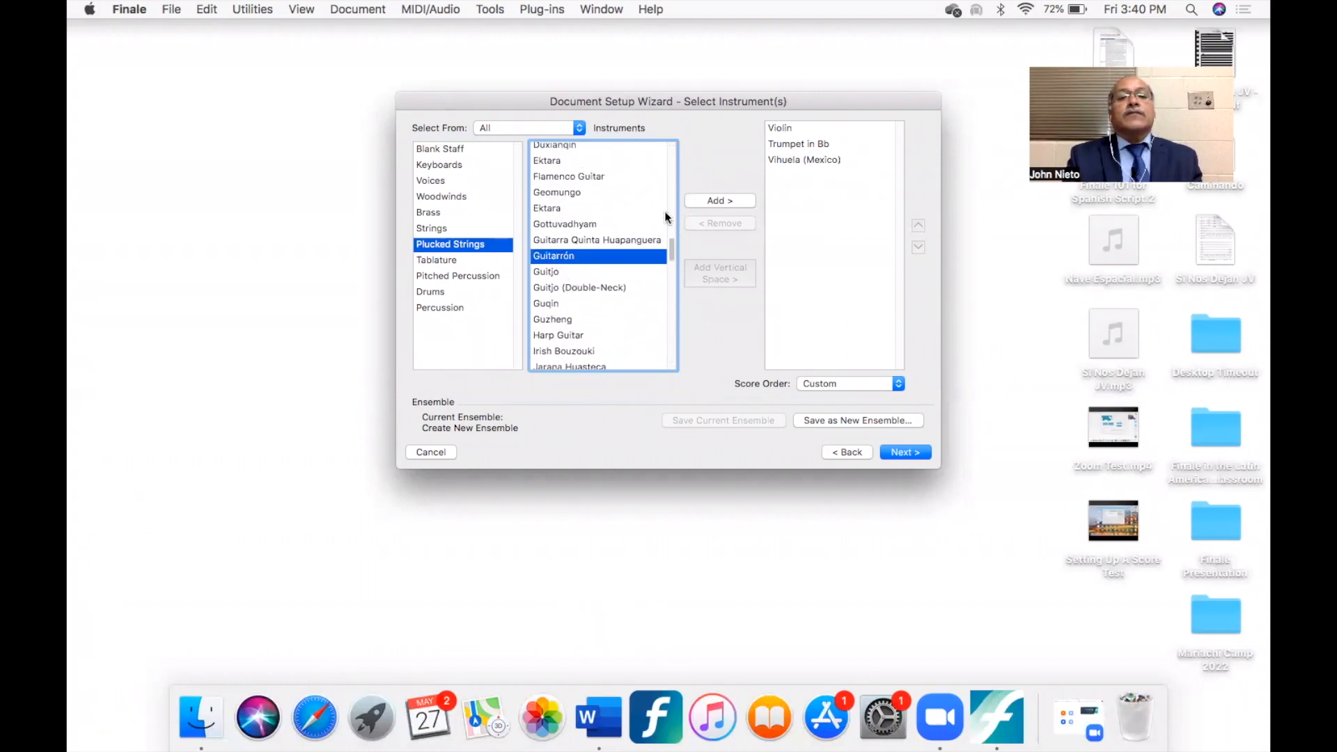
left_click(715, 201)
- Add the Voice instrument from the Voices family and remove it again from the score's instrument list
left_click(438, 181)
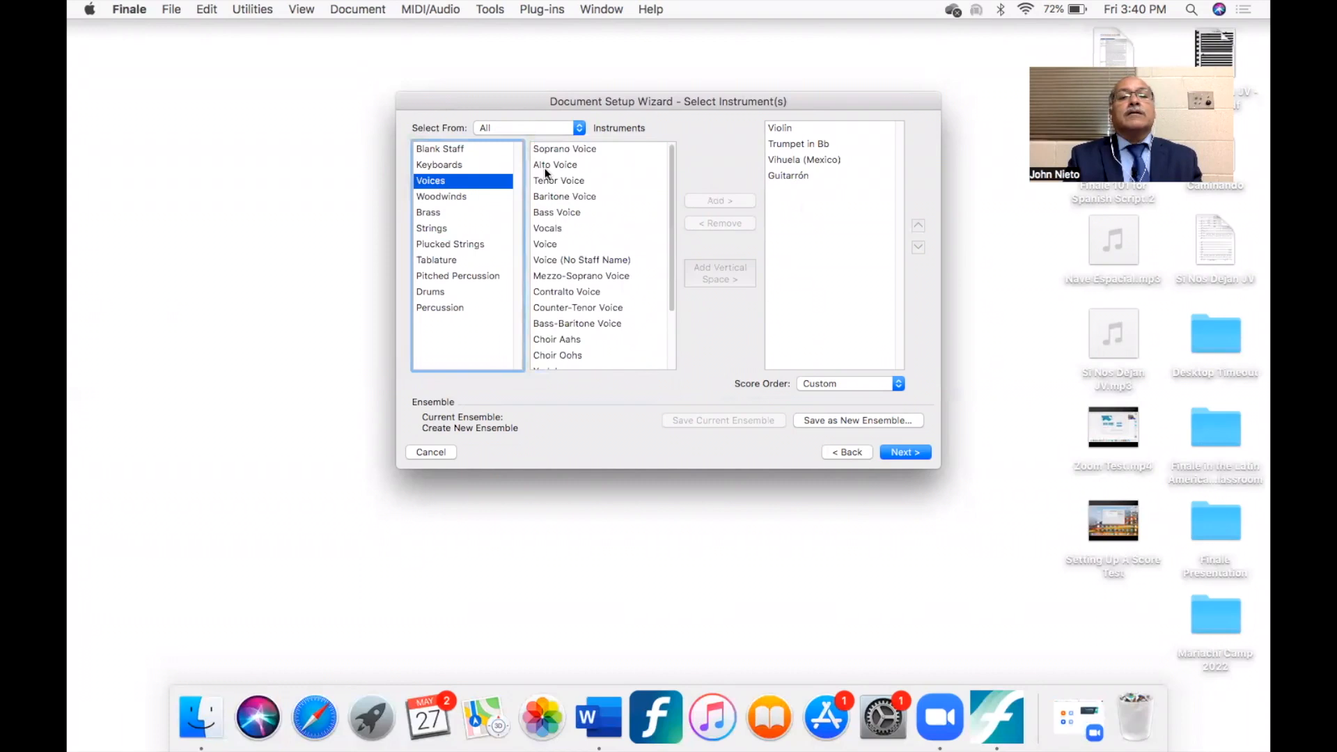
left_click(550, 243)
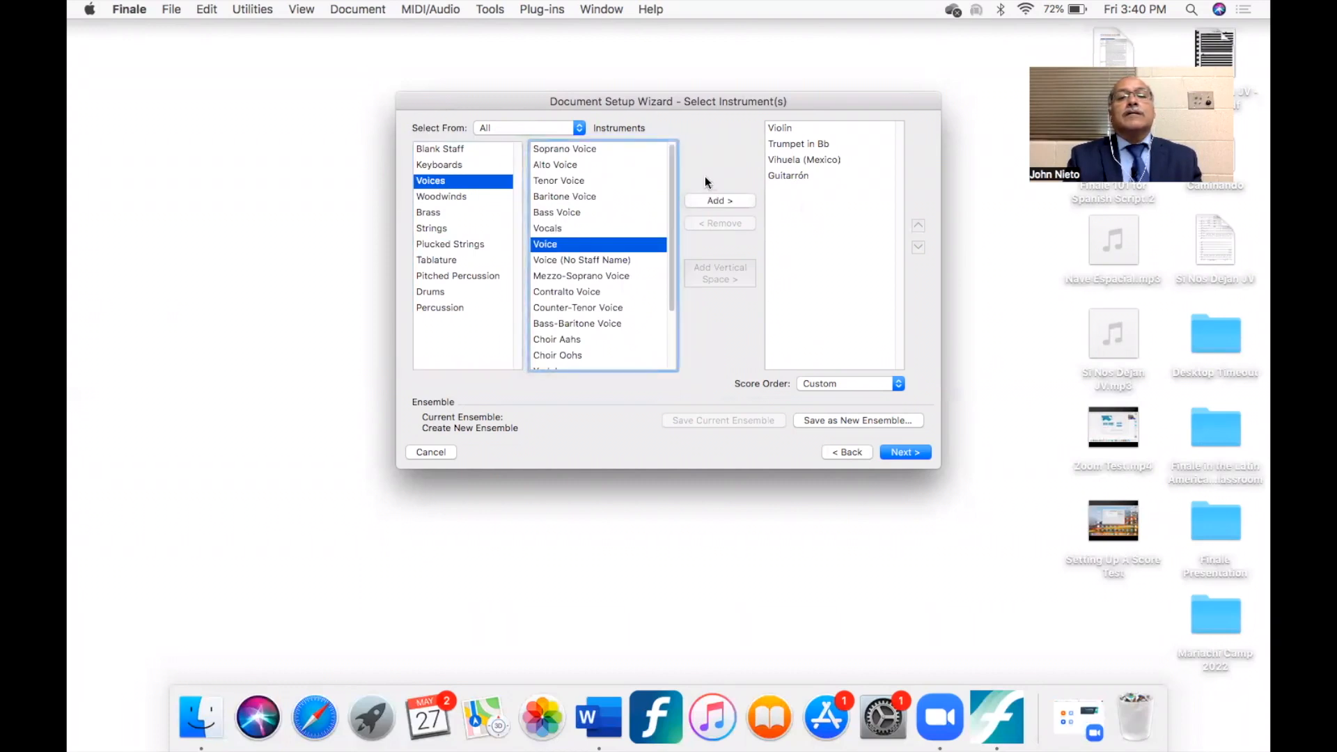
left_click(714, 200)
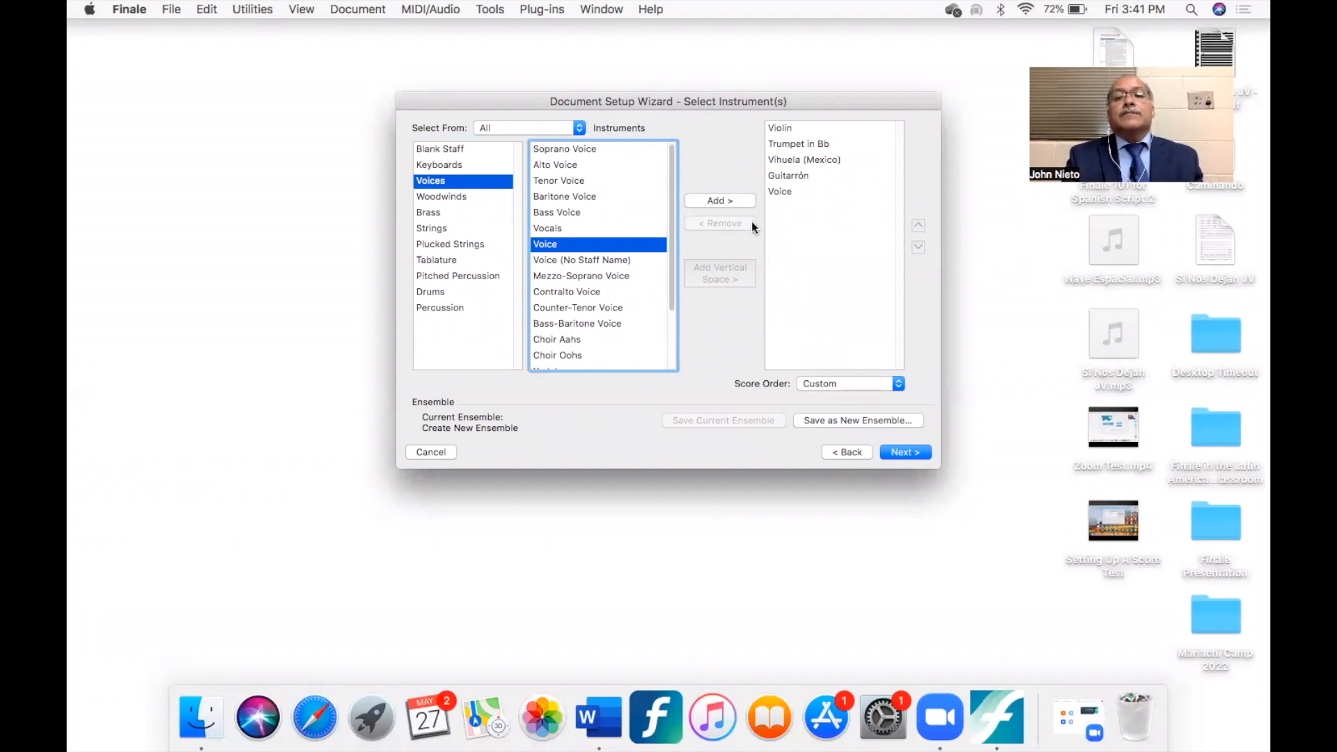
left_click(782, 191)
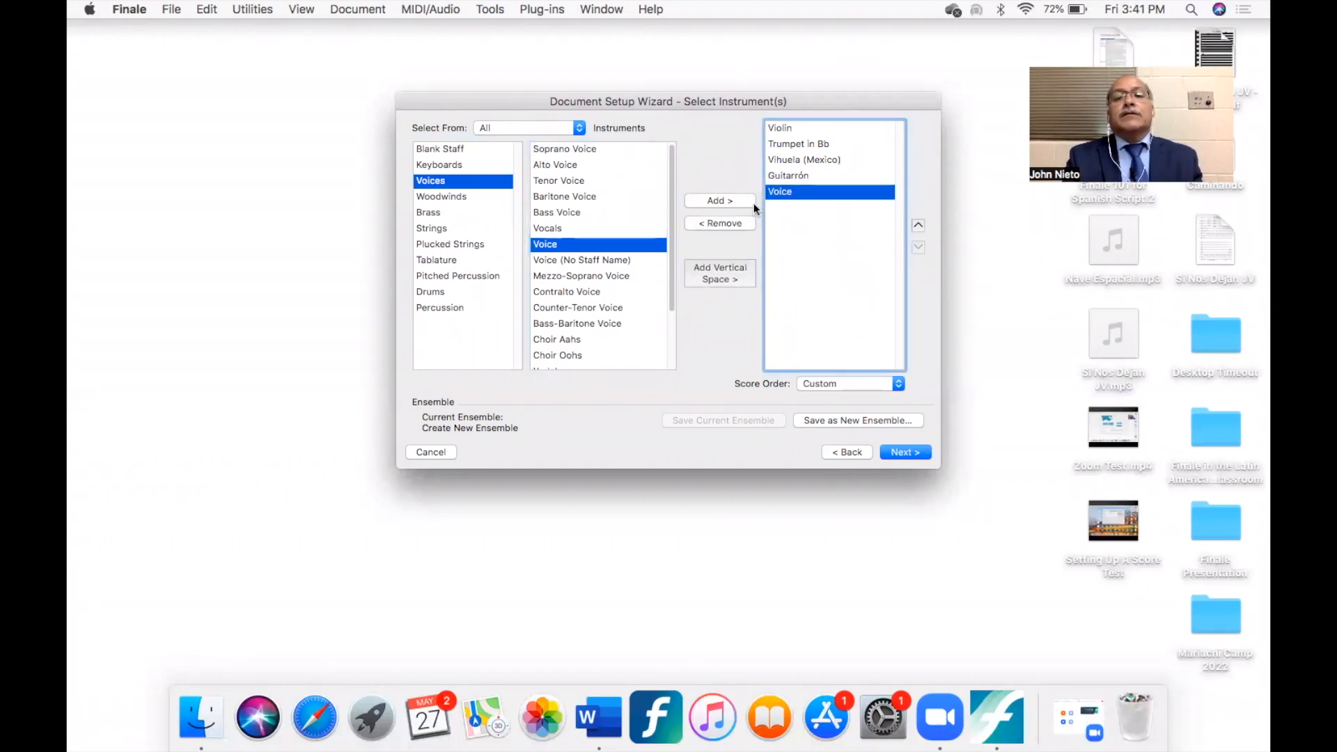
left_click(718, 224)
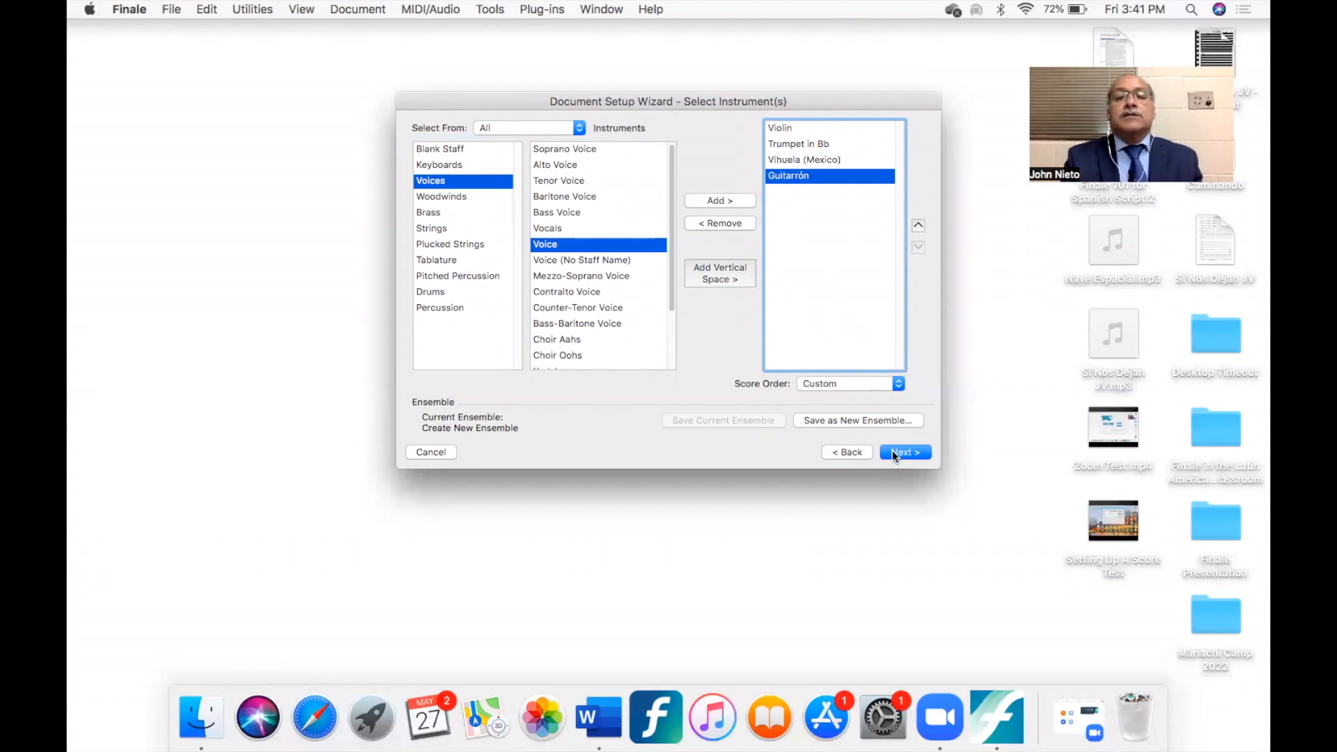
- Save the current instrument list as a new ensemble named "Beginner Mariachi 4"
left_click(882, 416)
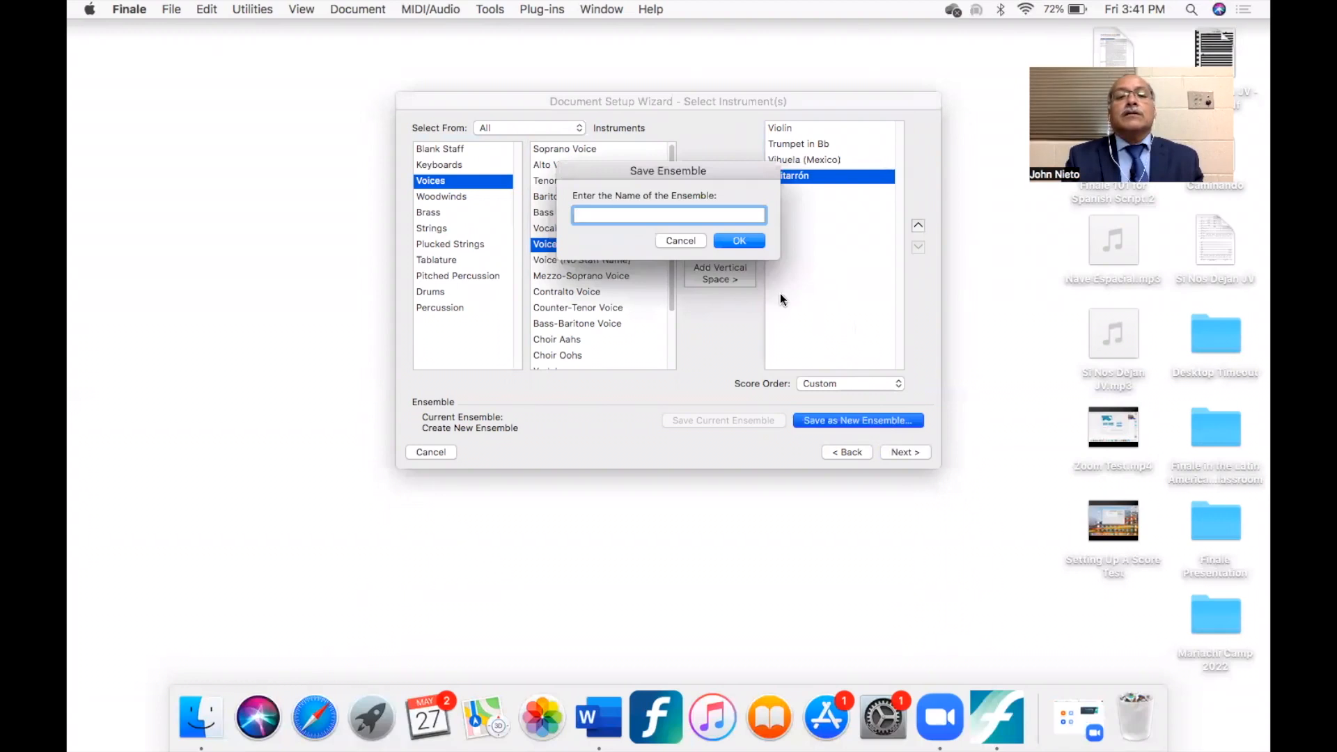
type("Be")
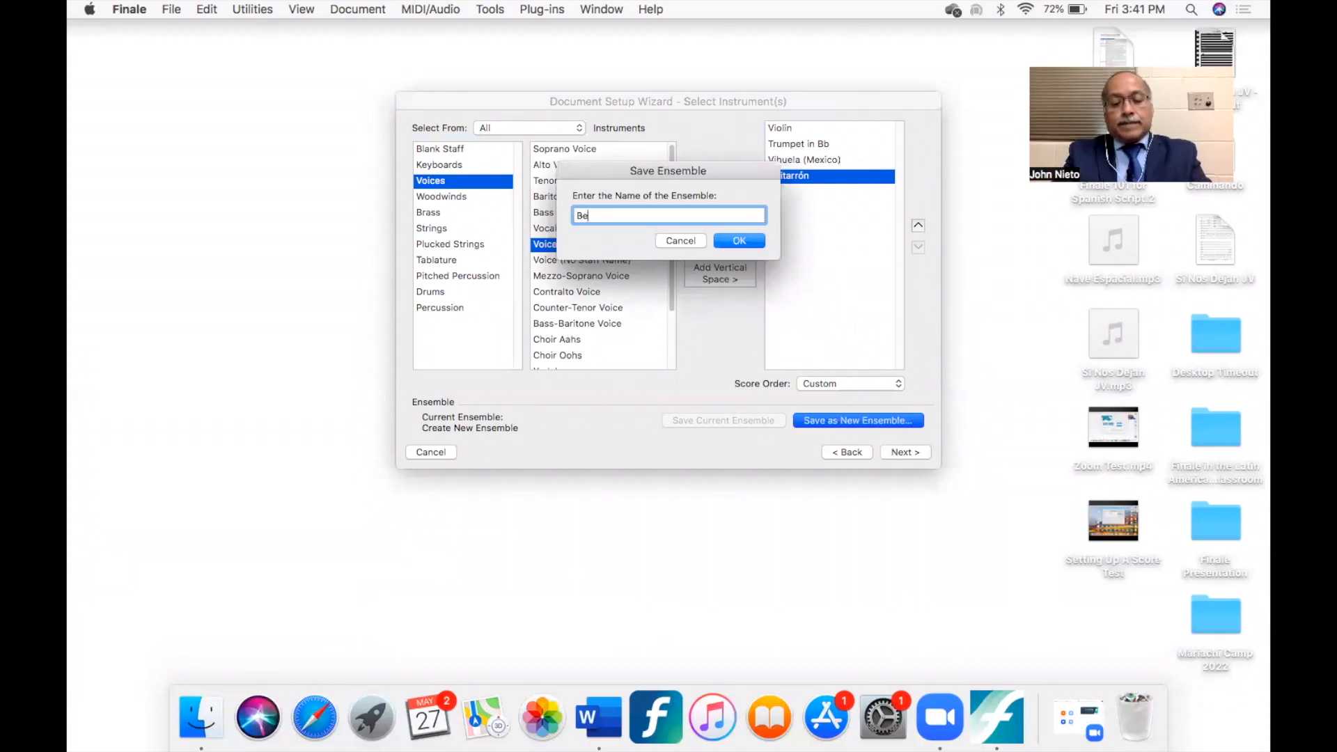
type("ginner Ma")
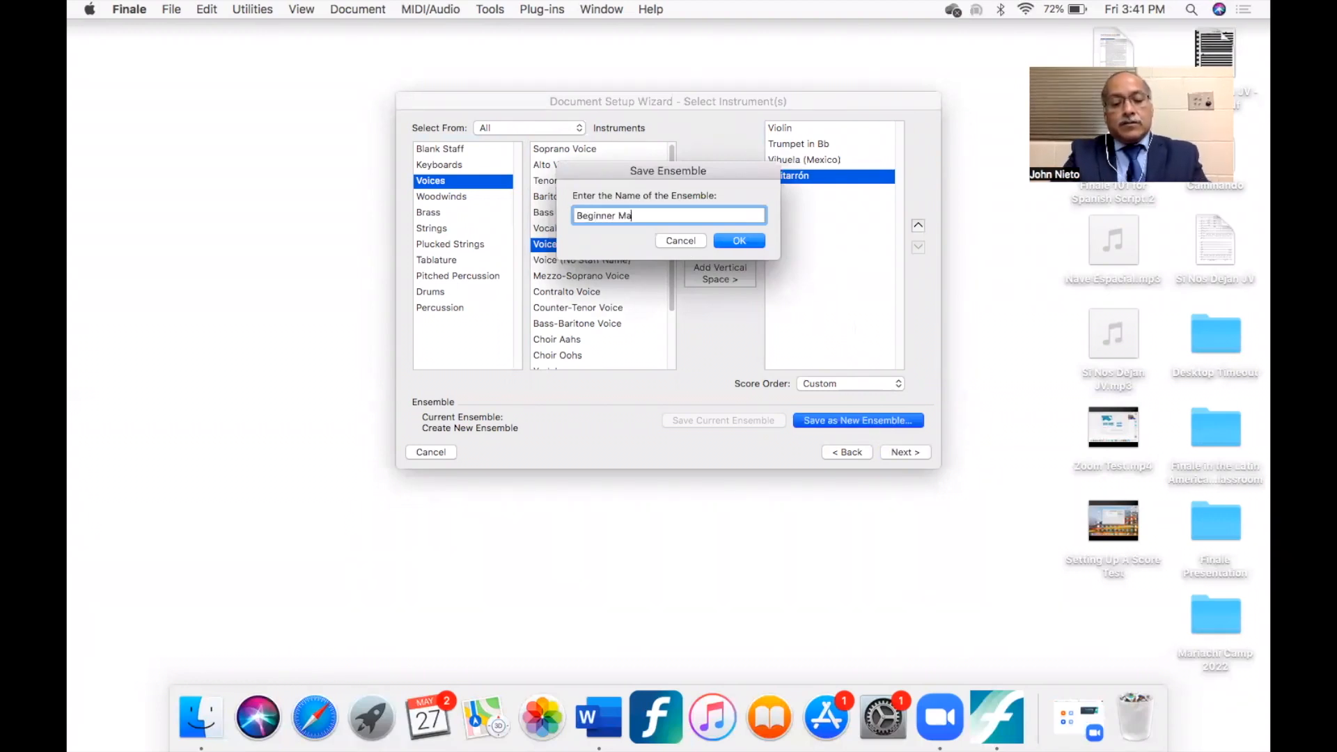
type("riachi ")
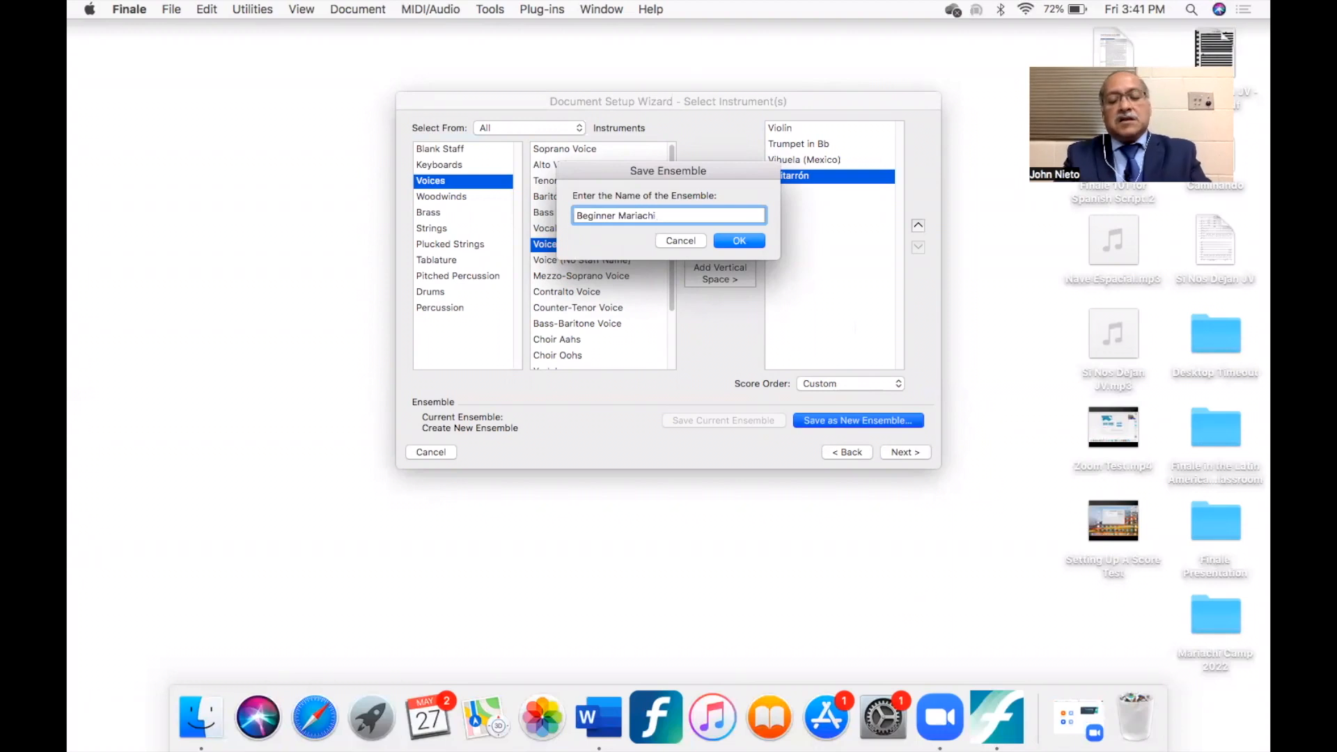
type("4")
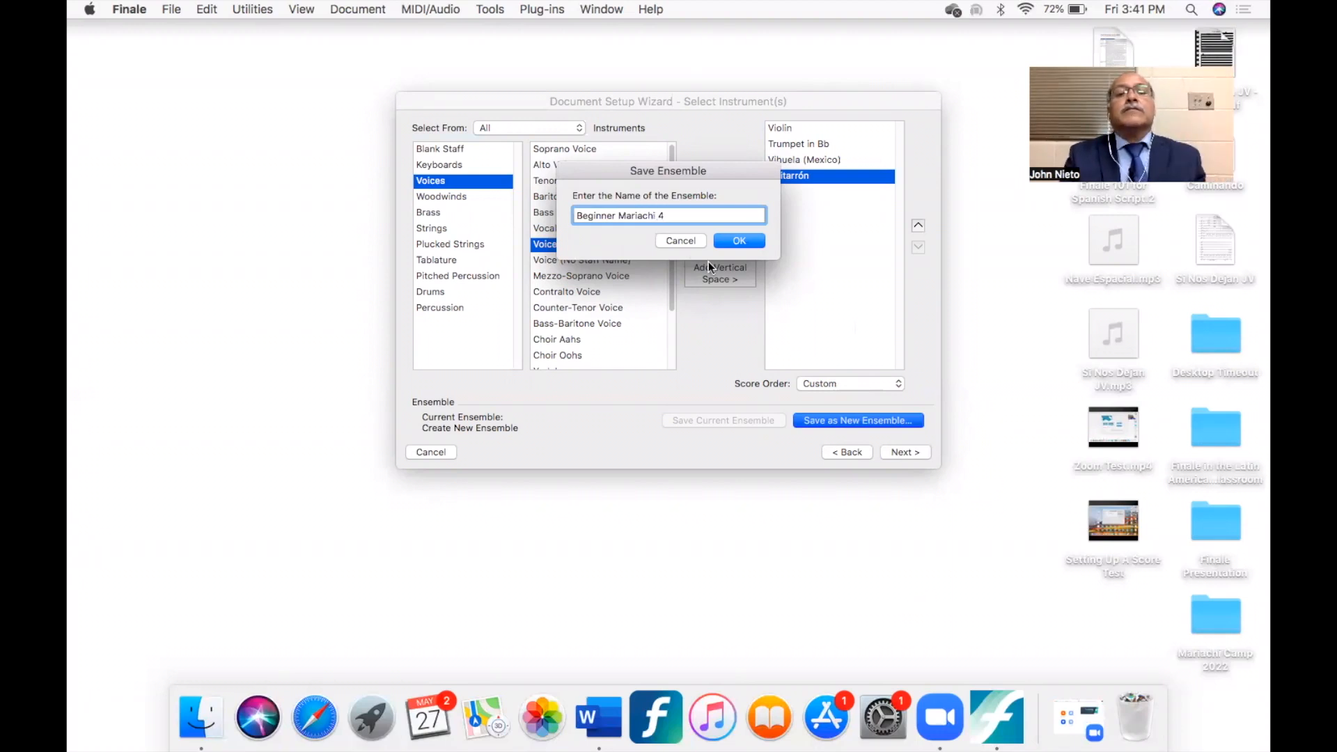
left_click(739, 241)
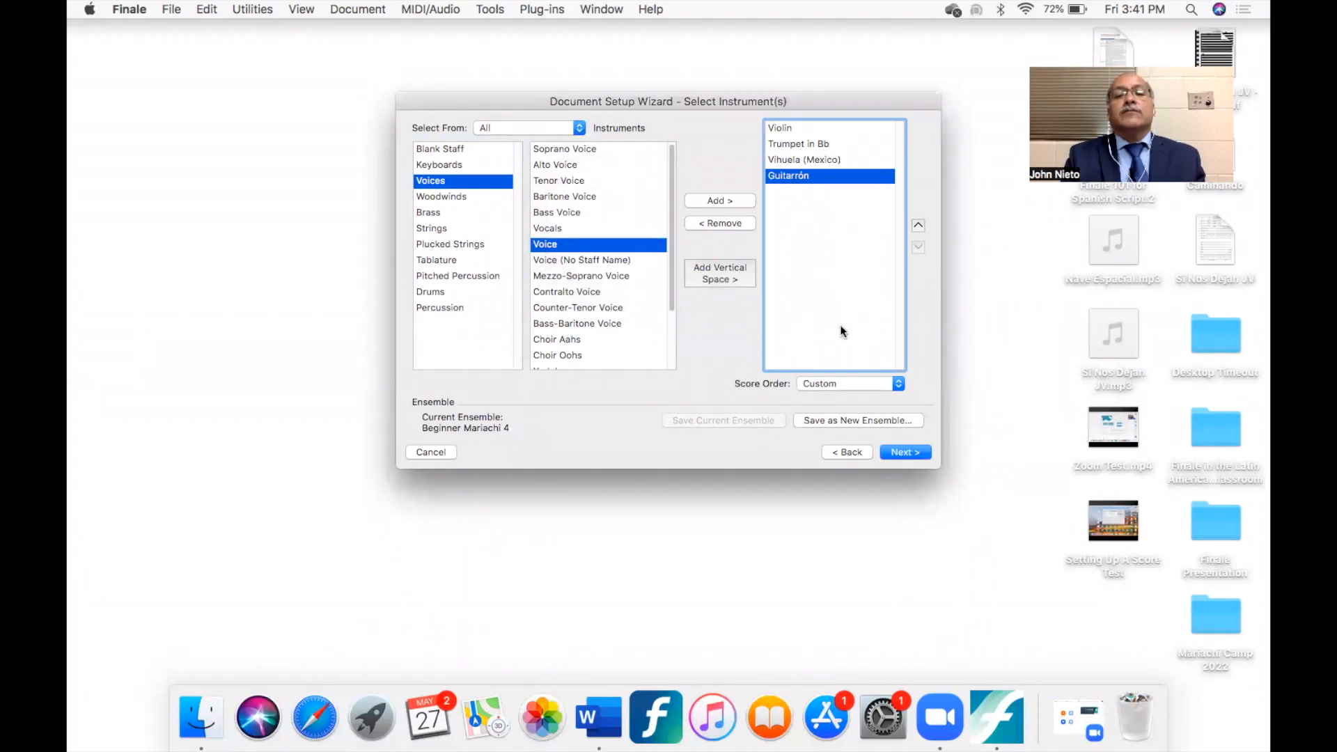
- Proceed to the score information and enter the title "Caminando" with the subtitle "Ranchera Lenta"
left_click(904, 452)
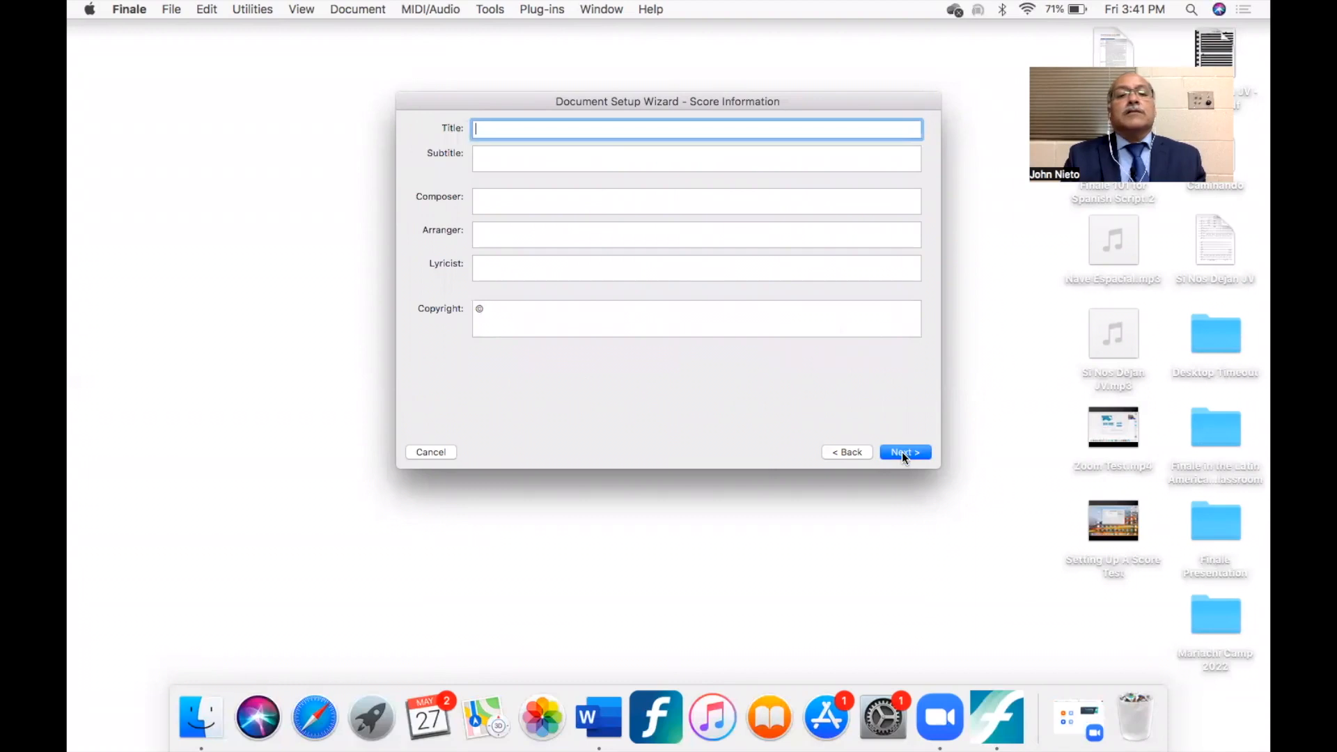
type("Ca")
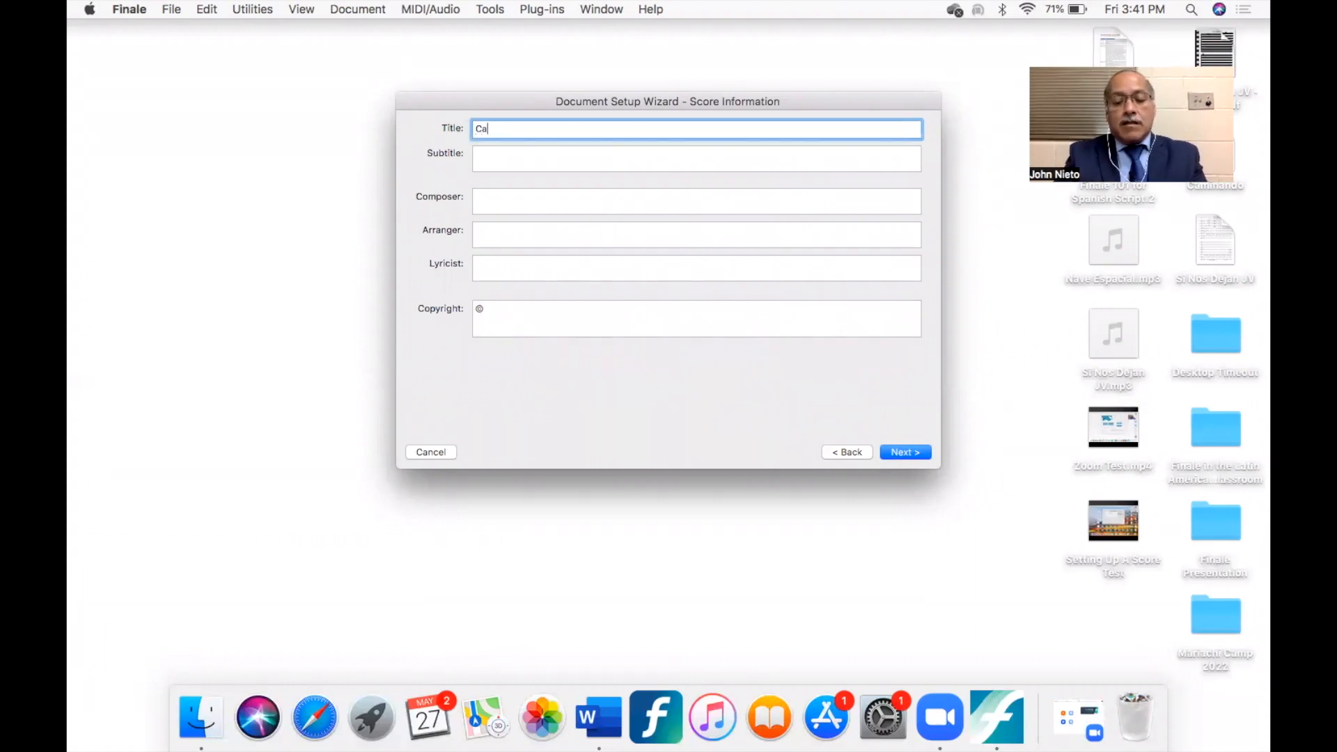
type("minando")
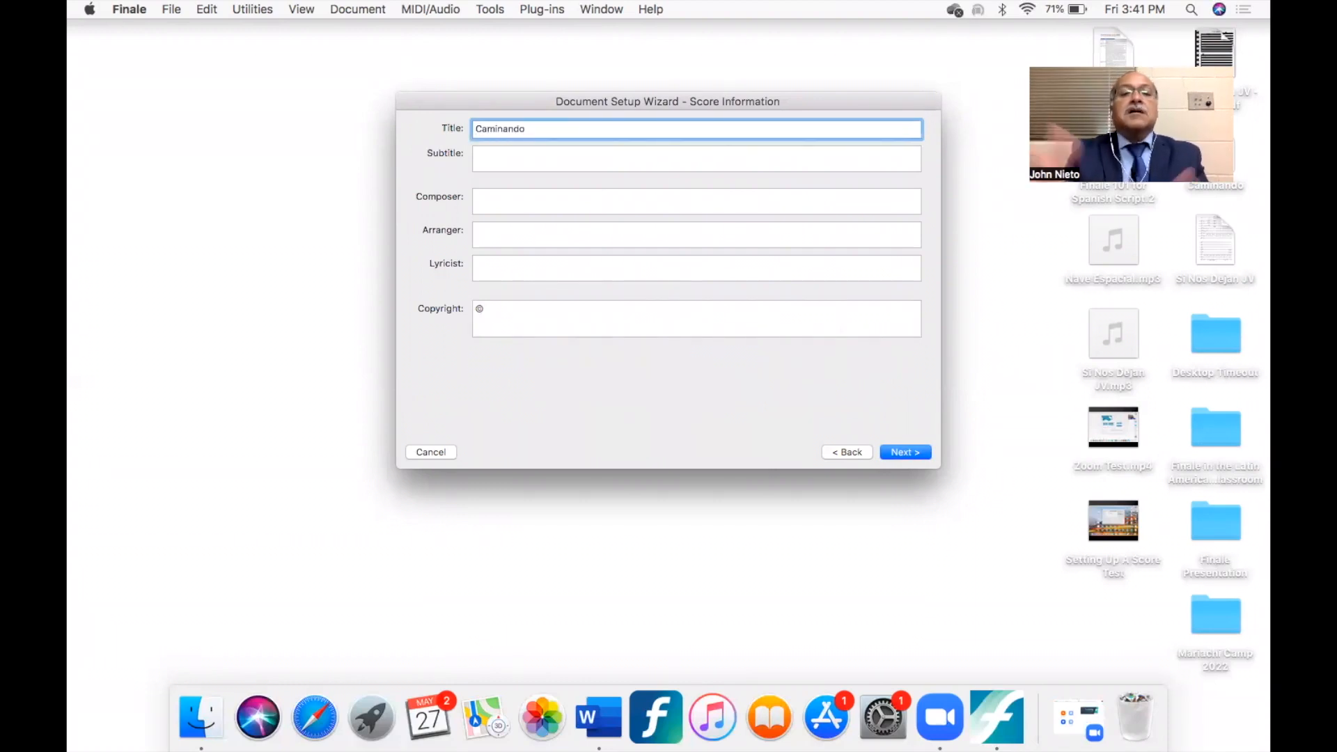
key("Tab")
type("Ran")
type("er")
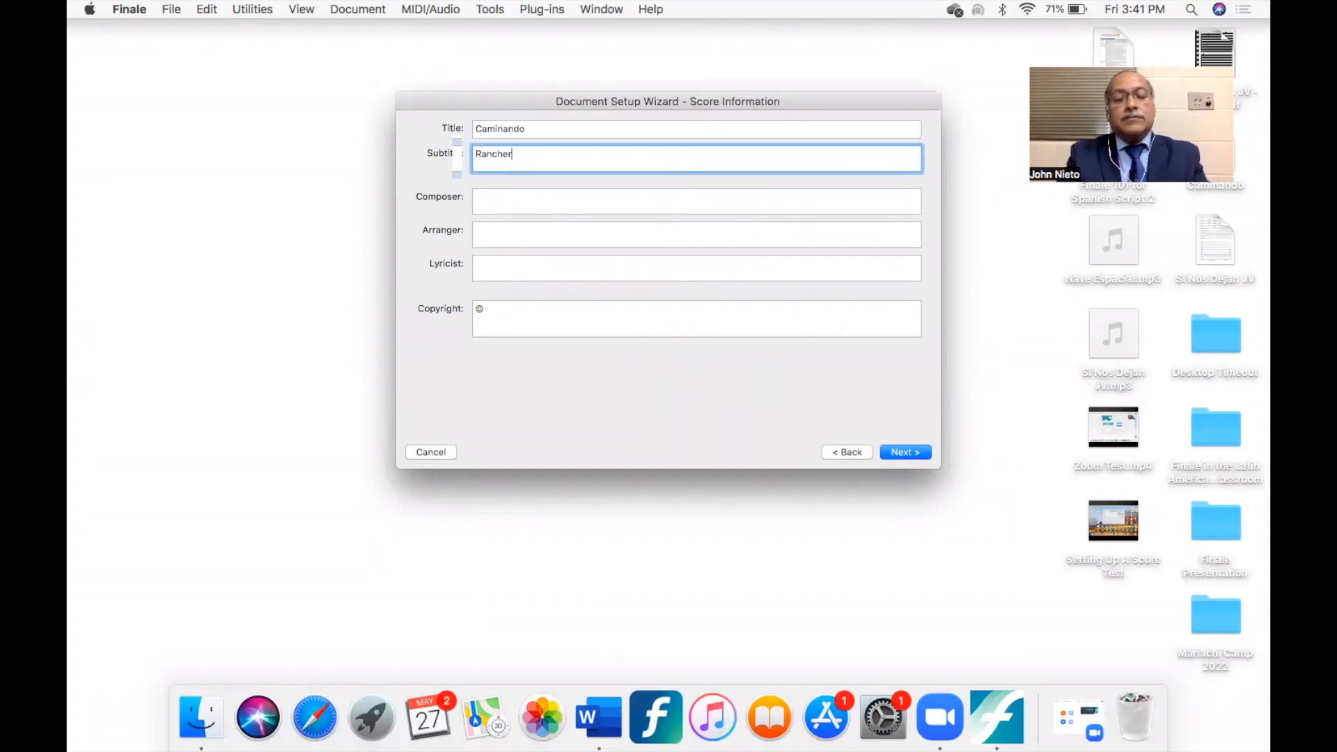
type("a L")
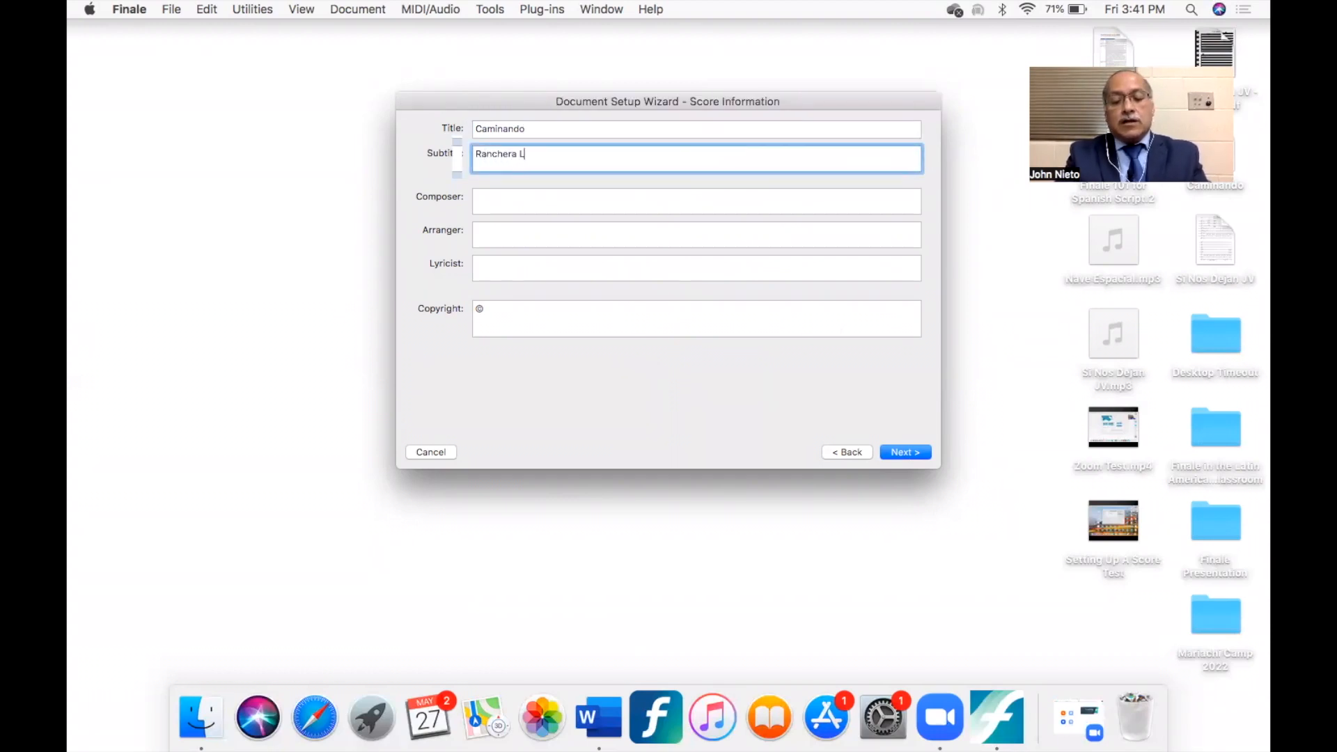
type("enta")
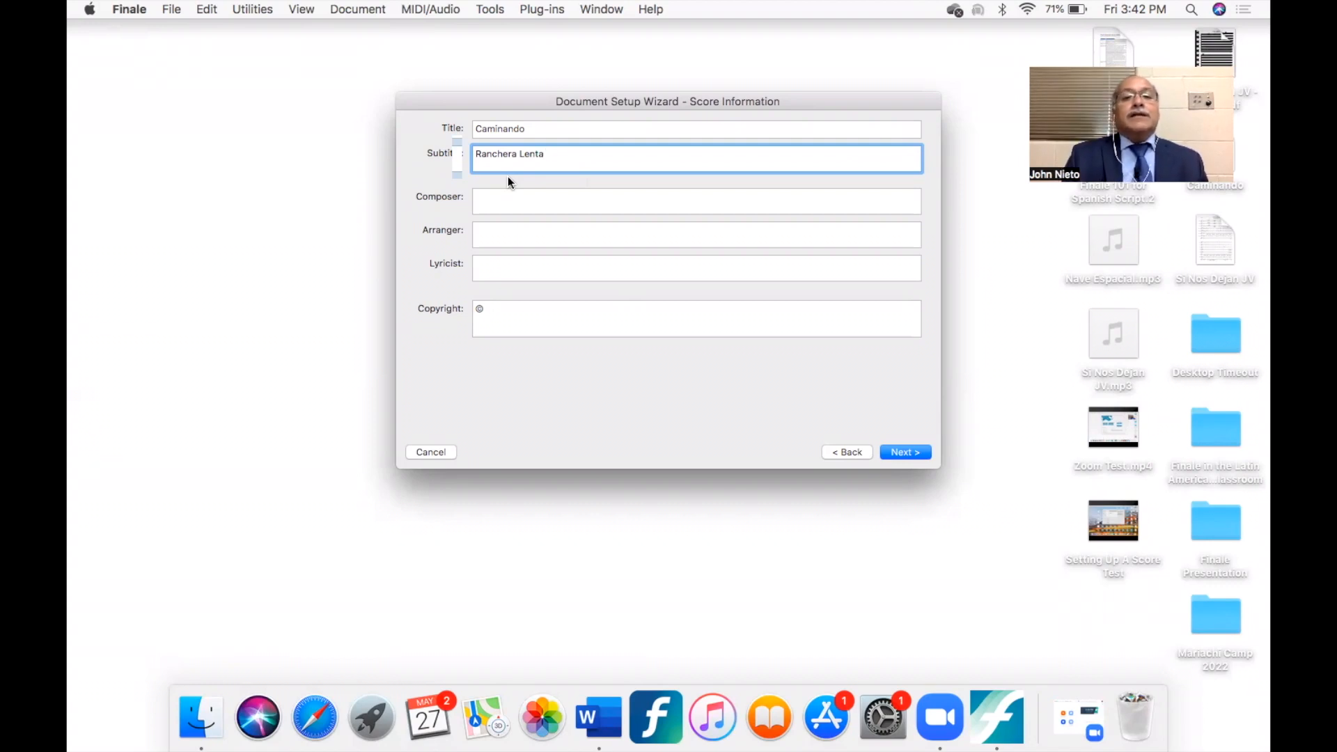
- Enter the composer's full name and the copyright "©2022", leaving arranger and lyricist empty, and continue to the score settings
left_click(511, 198)
type("John Nieto")
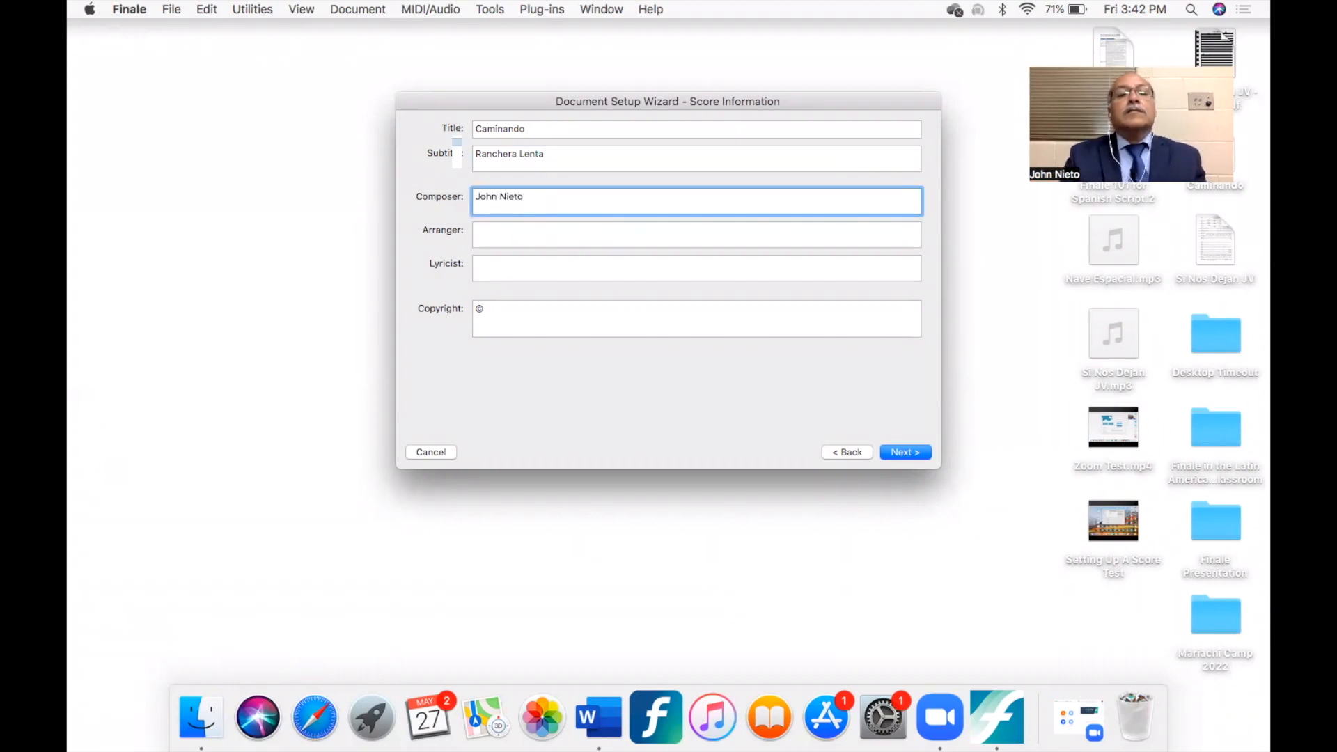
left_click(499, 235)
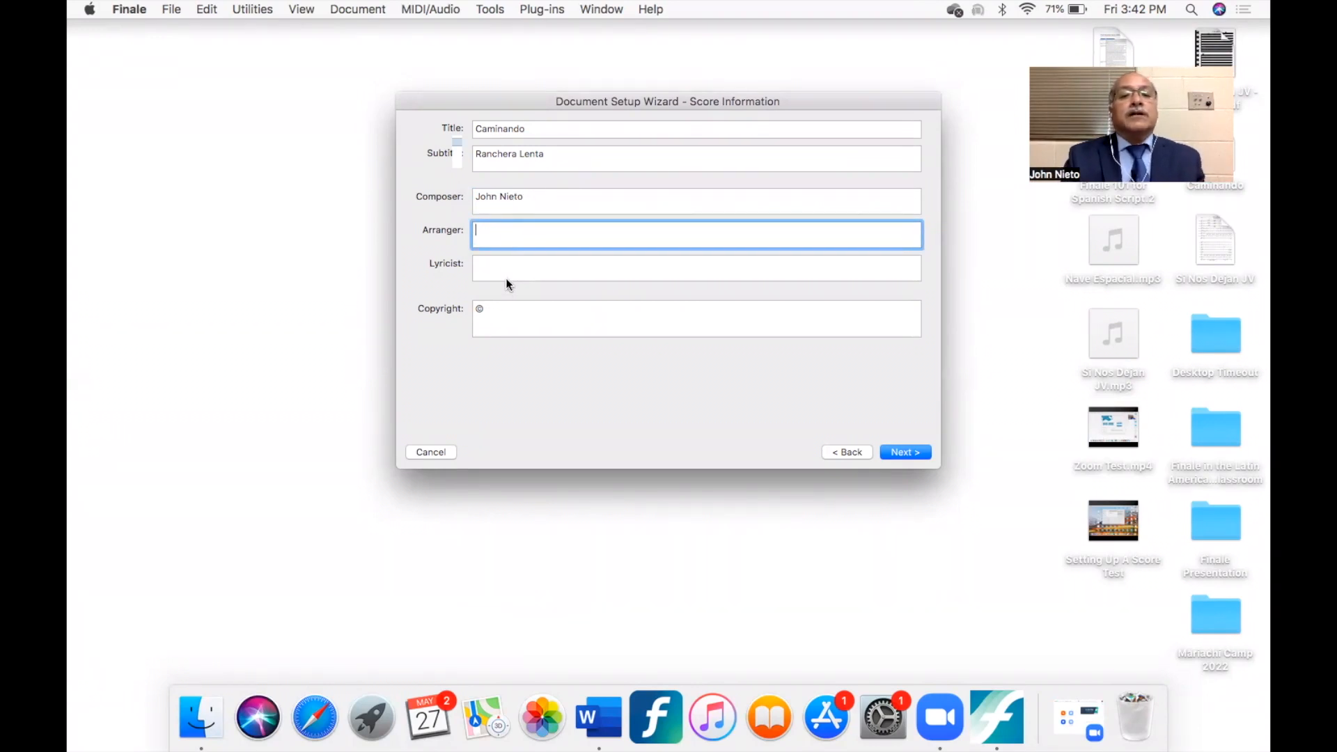
left_click(508, 314)
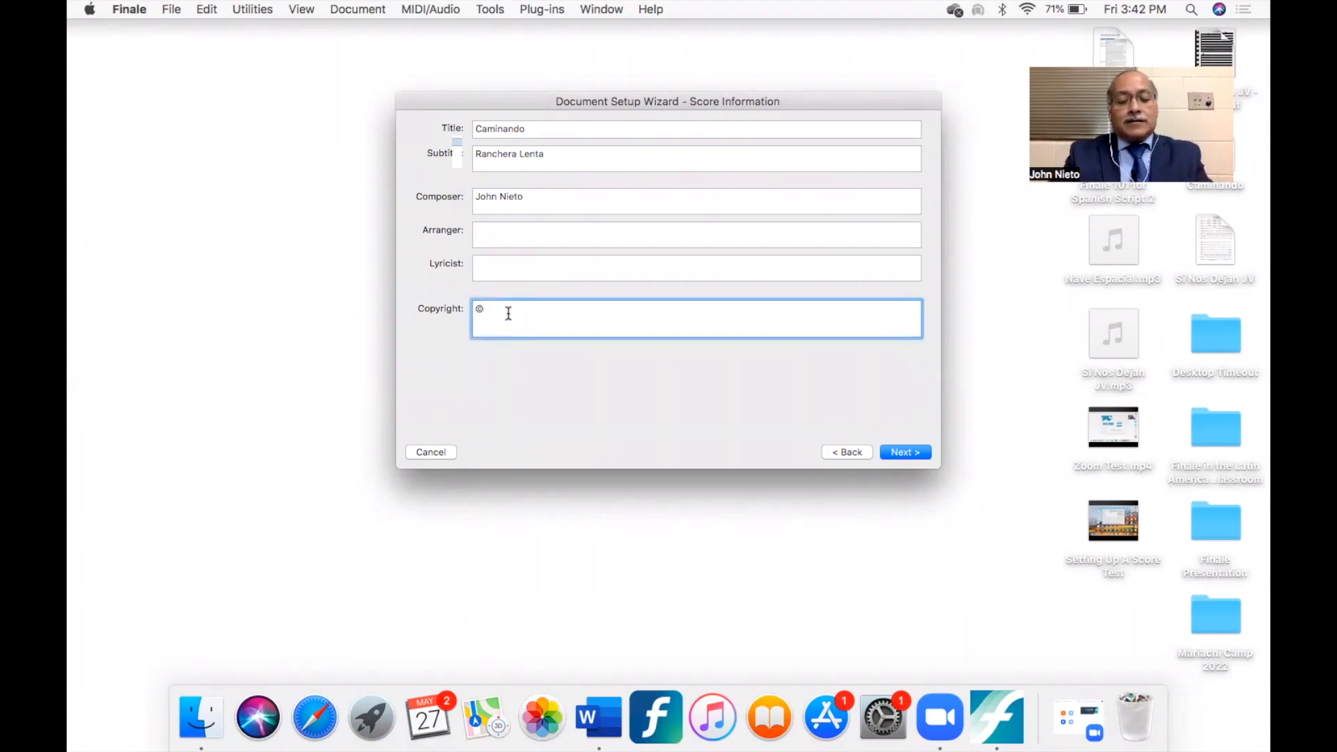
type("©2022")
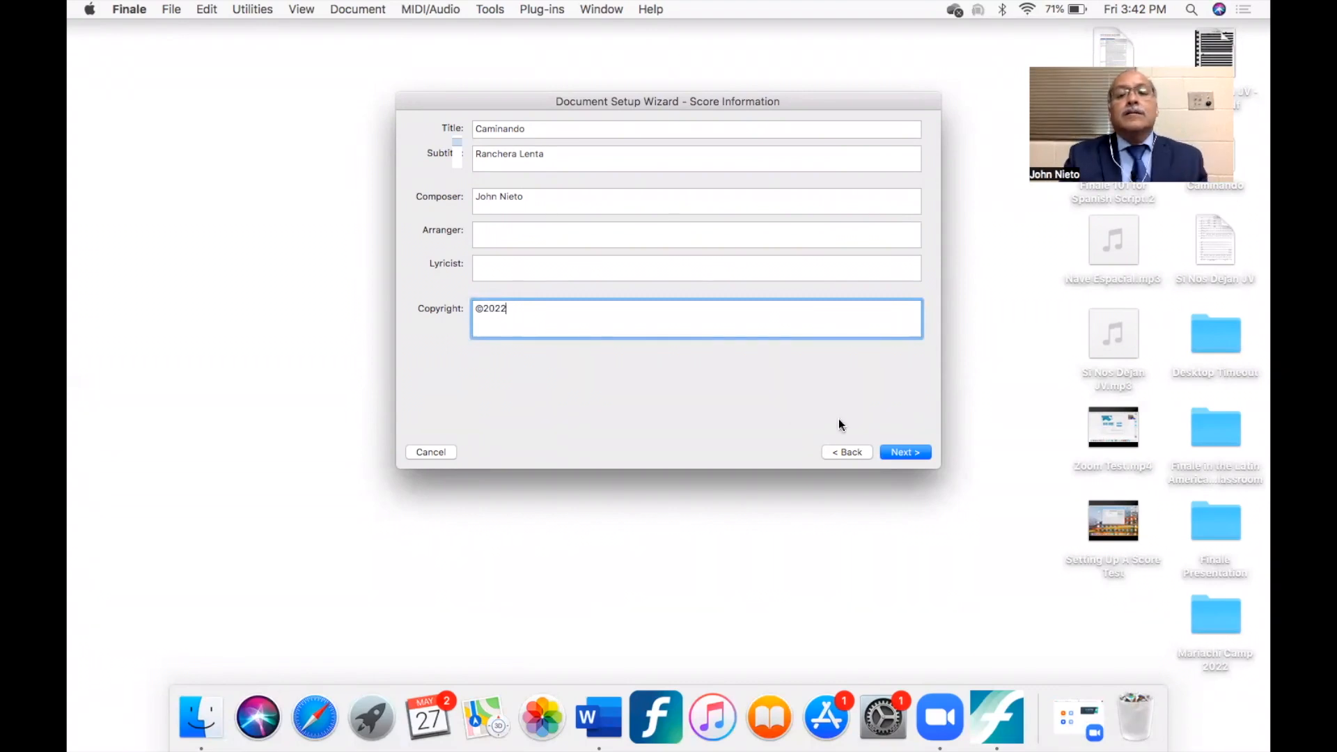
left_click(905, 452)
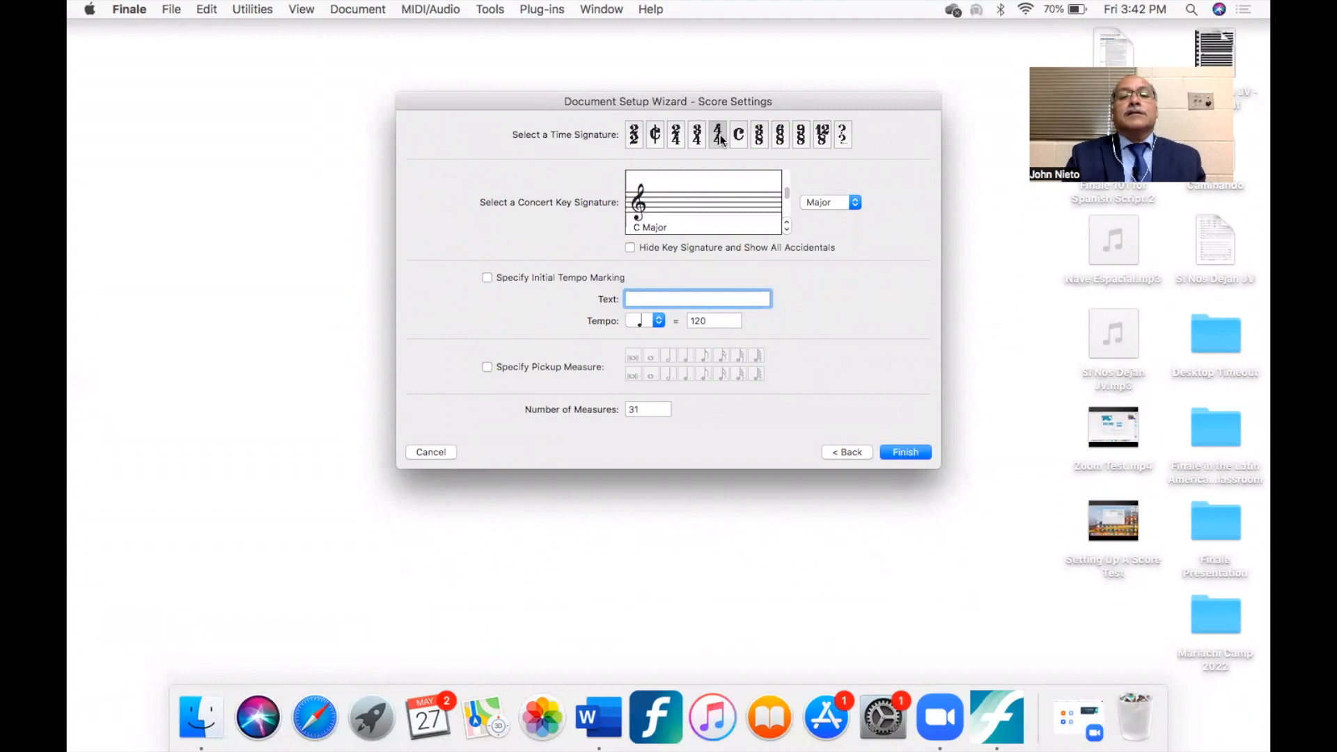
- Set the concert key signature to D Major and specify an initial tempo marking of quarter note = 90
double_click(786, 225)
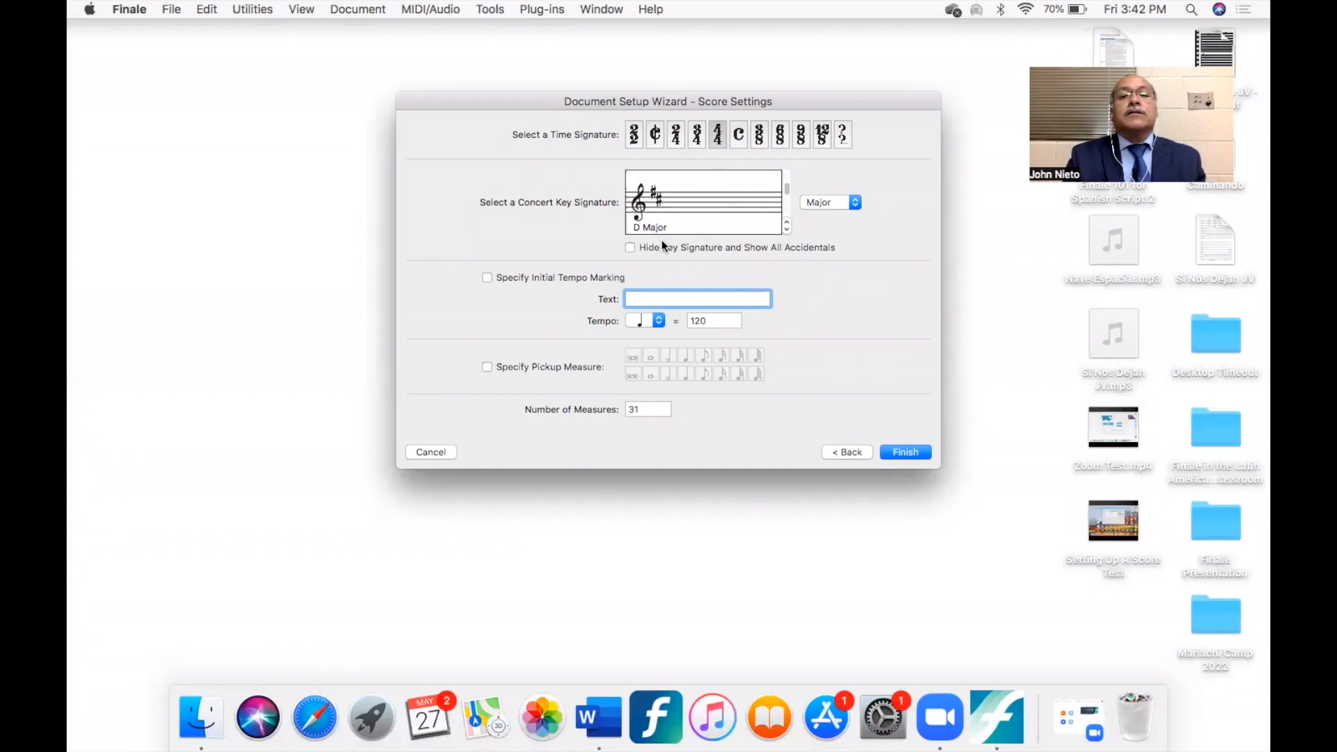
double_click(698, 320)
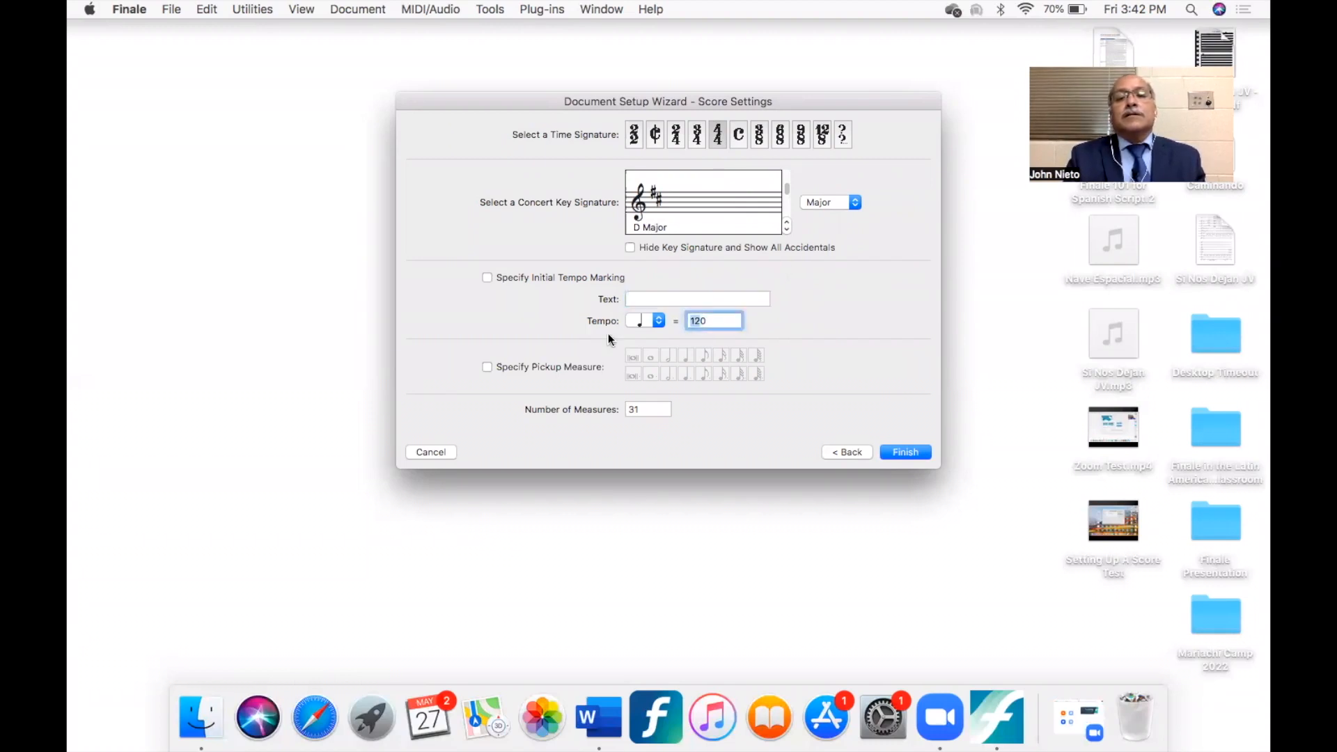
type("90")
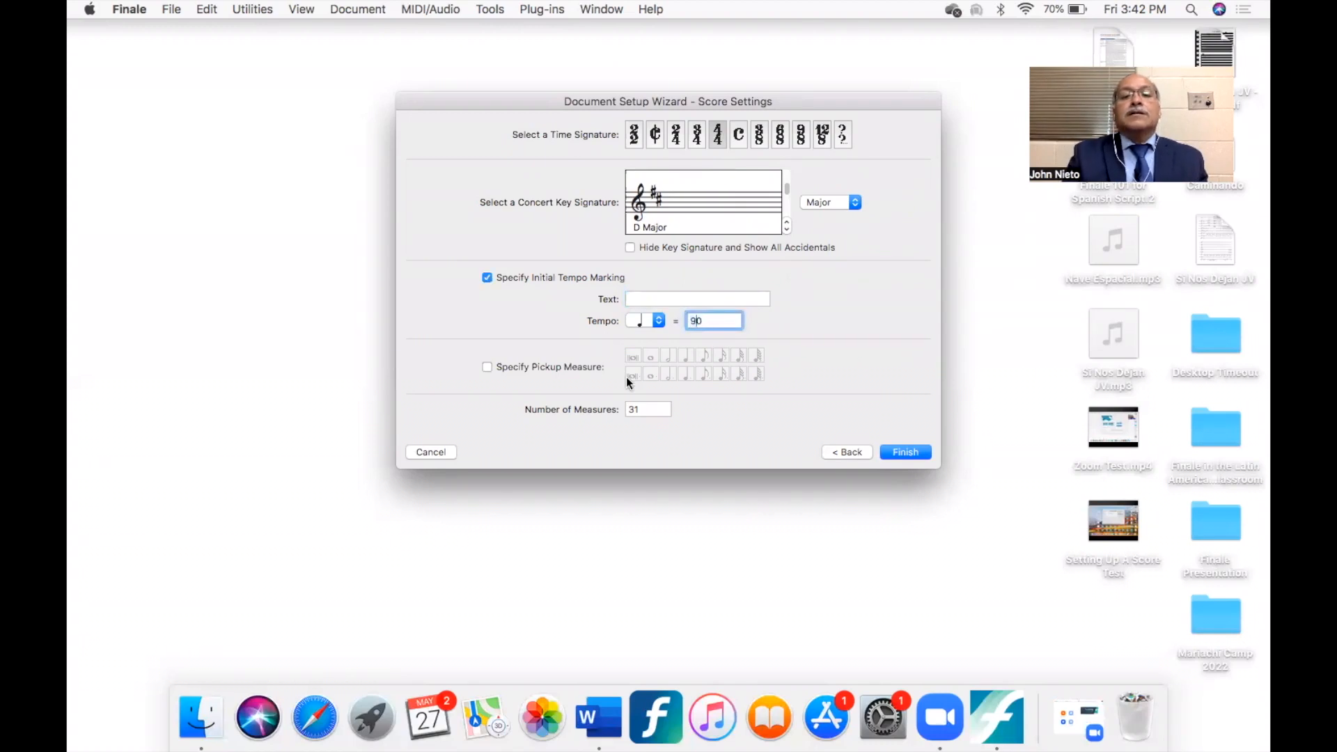
- Set the number of measures to 70 and finish the setup wizard to create the score
double_click(639, 411)
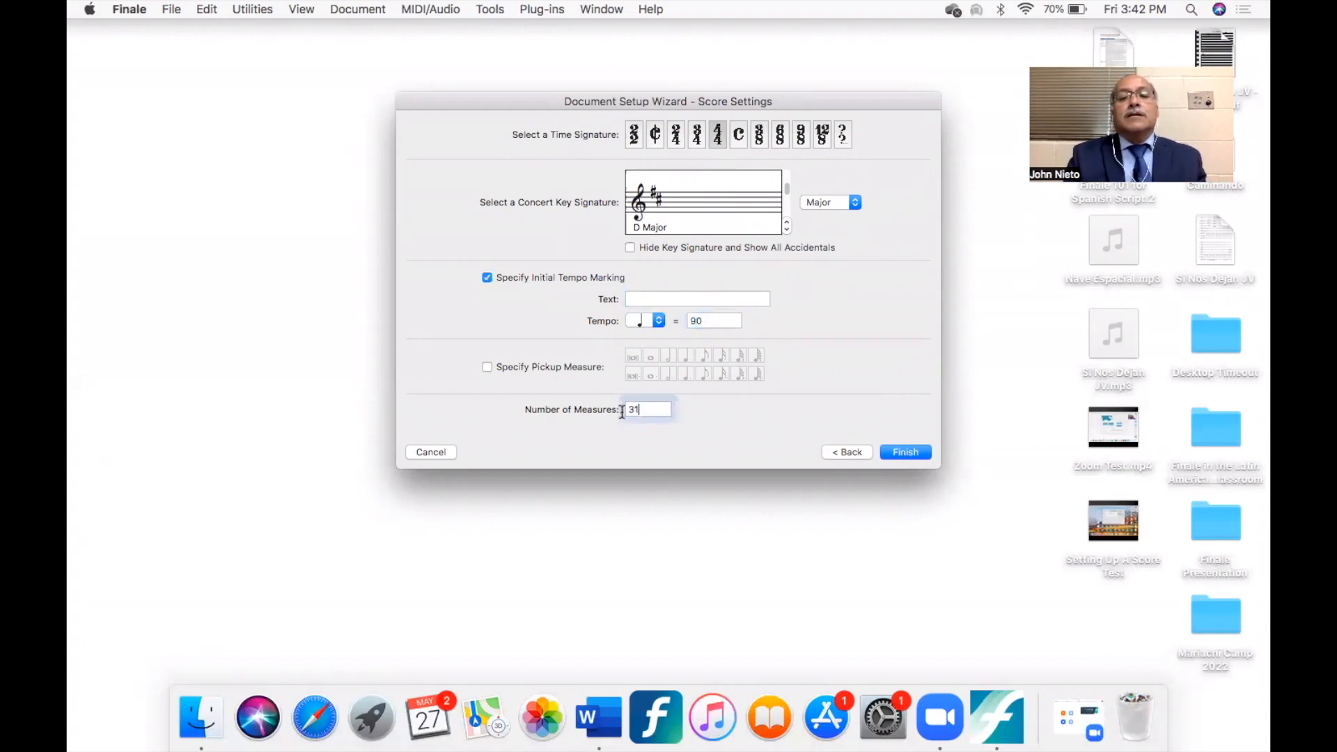
type("70")
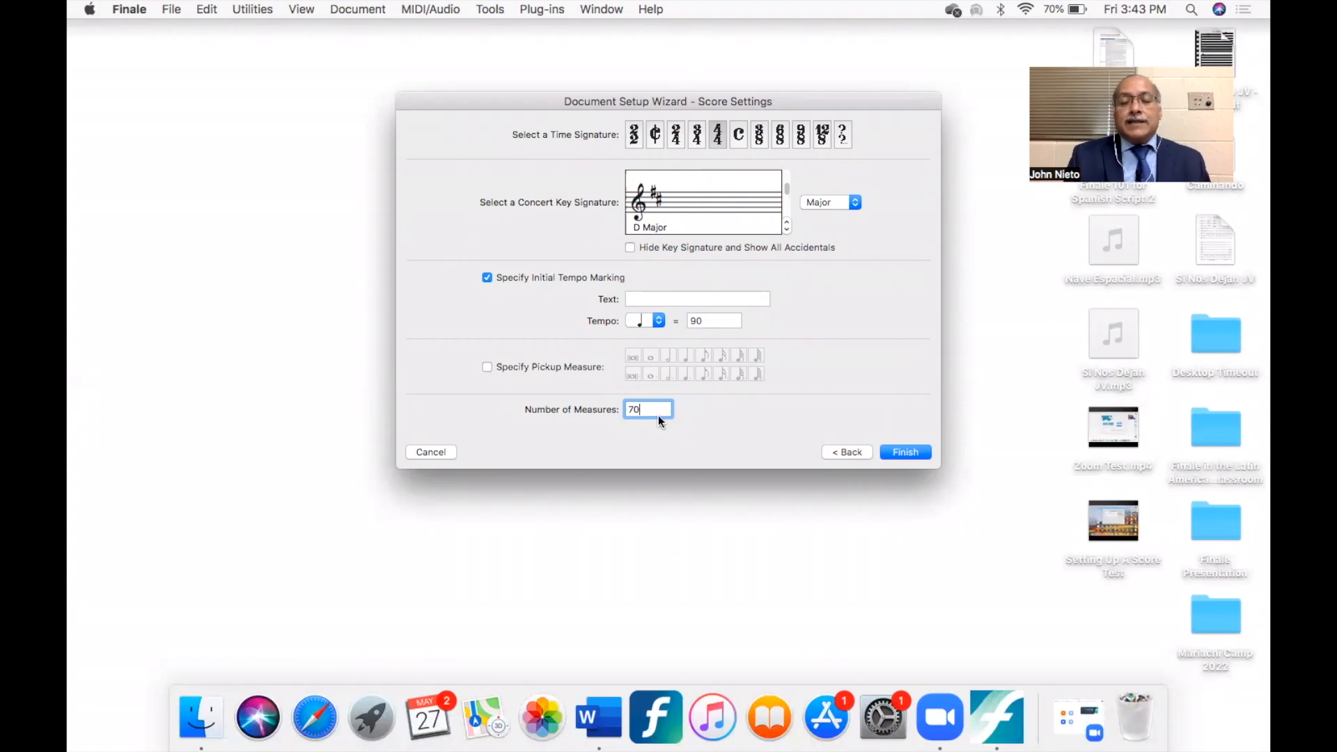
left_click(911, 451)
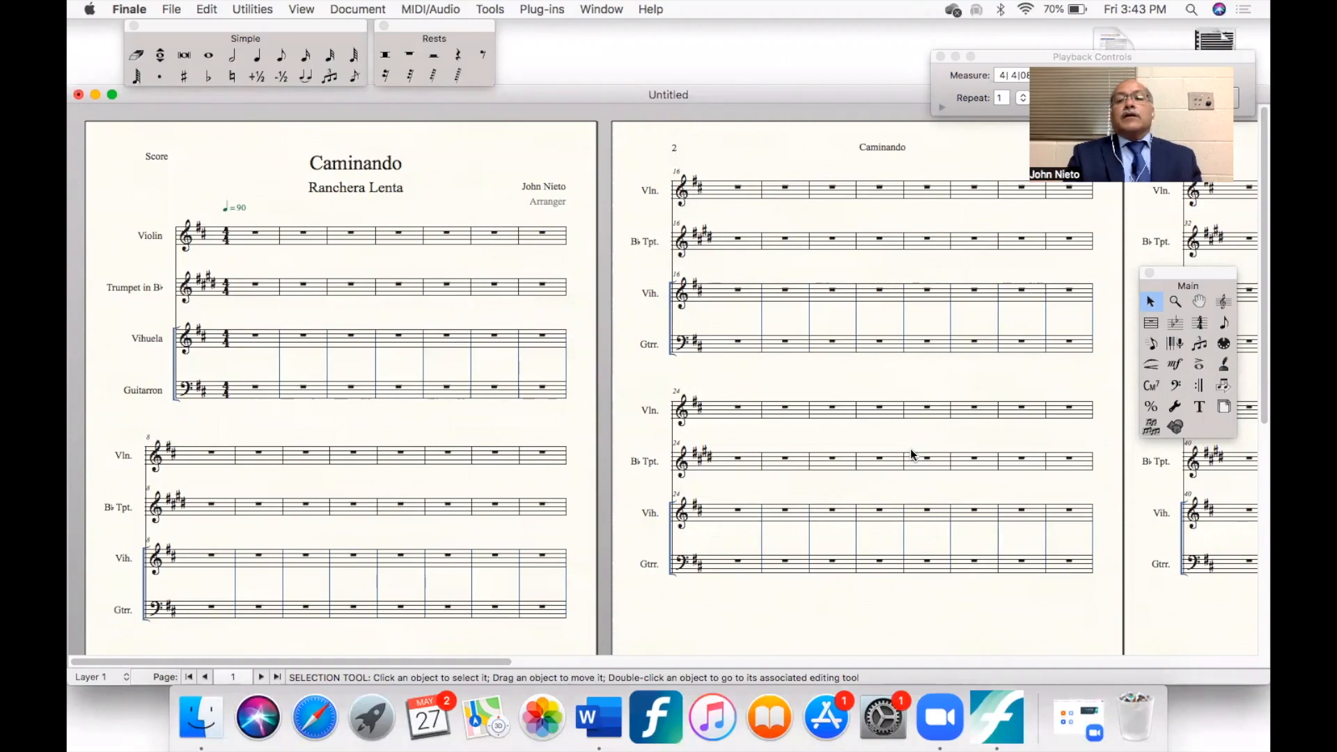
- Delete the Arranger placeholder text block below the composer's name on the first page with the Text tool
left_click(1199, 407)
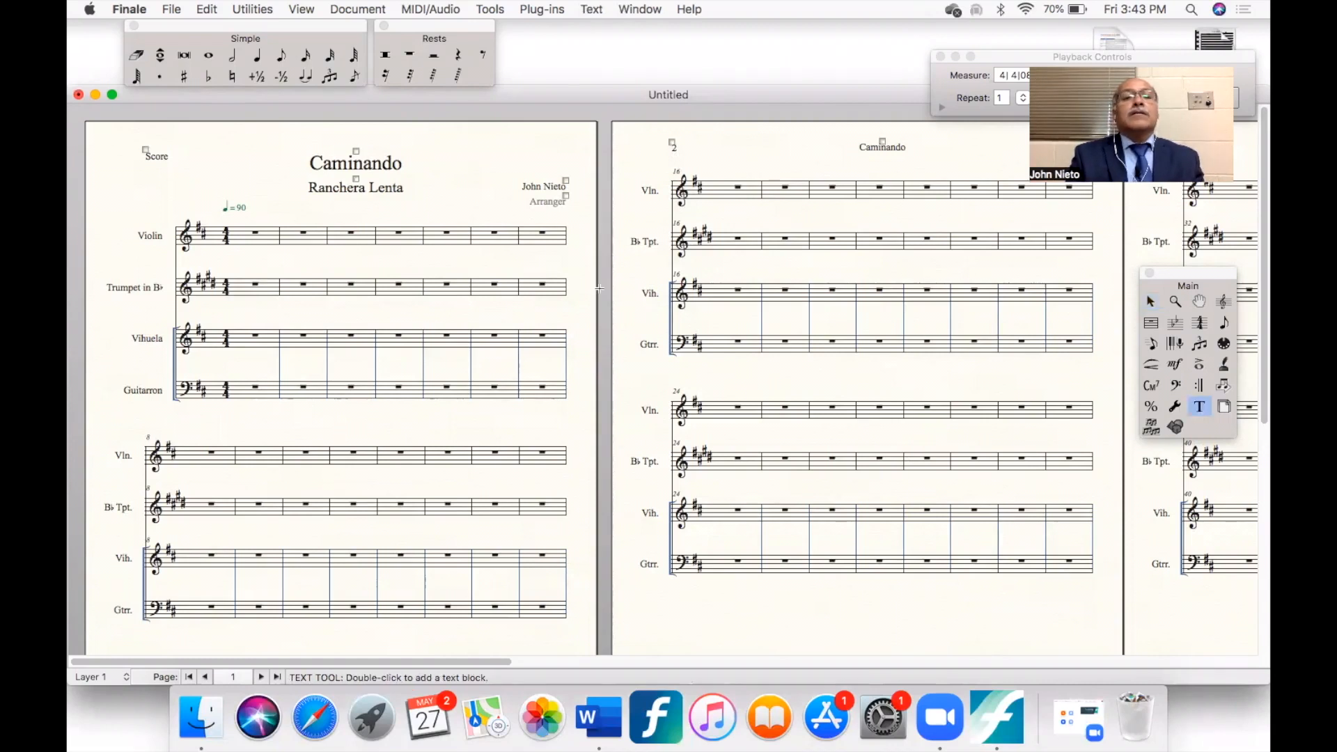
left_click(565, 196)
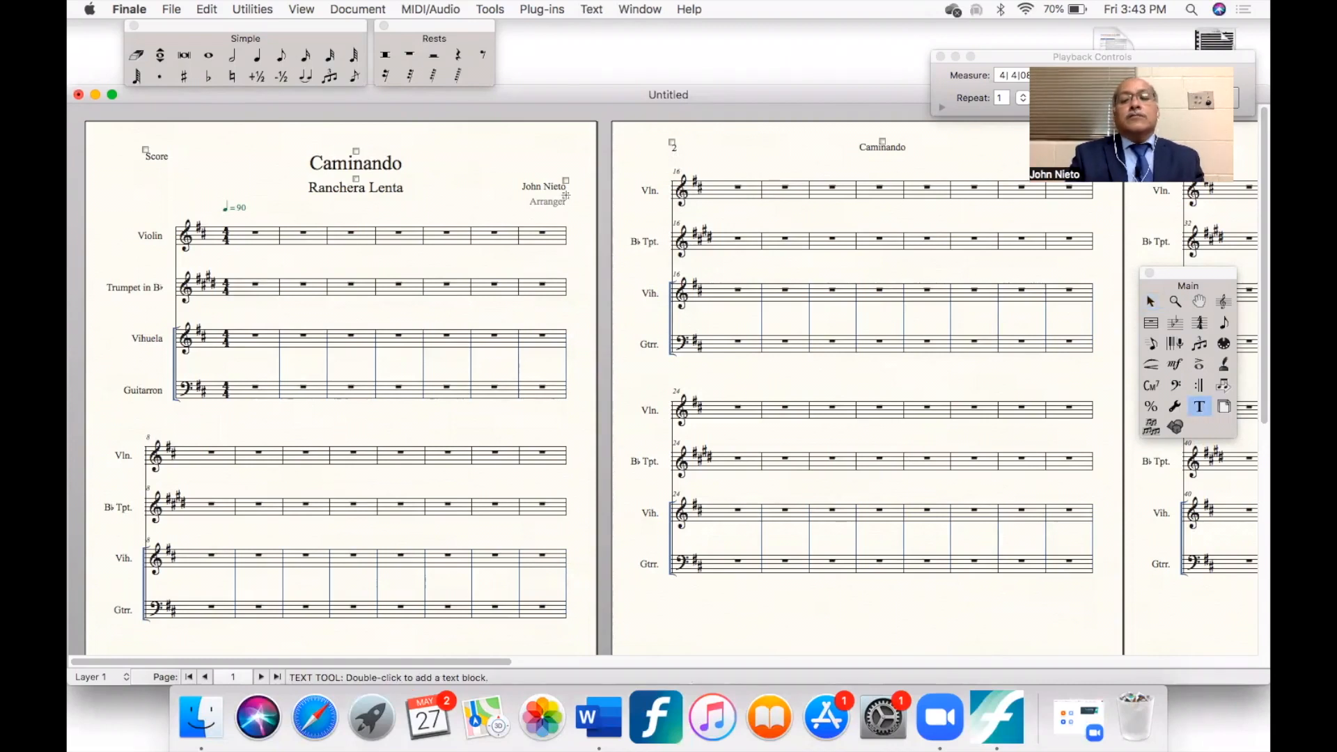
key("Delete")
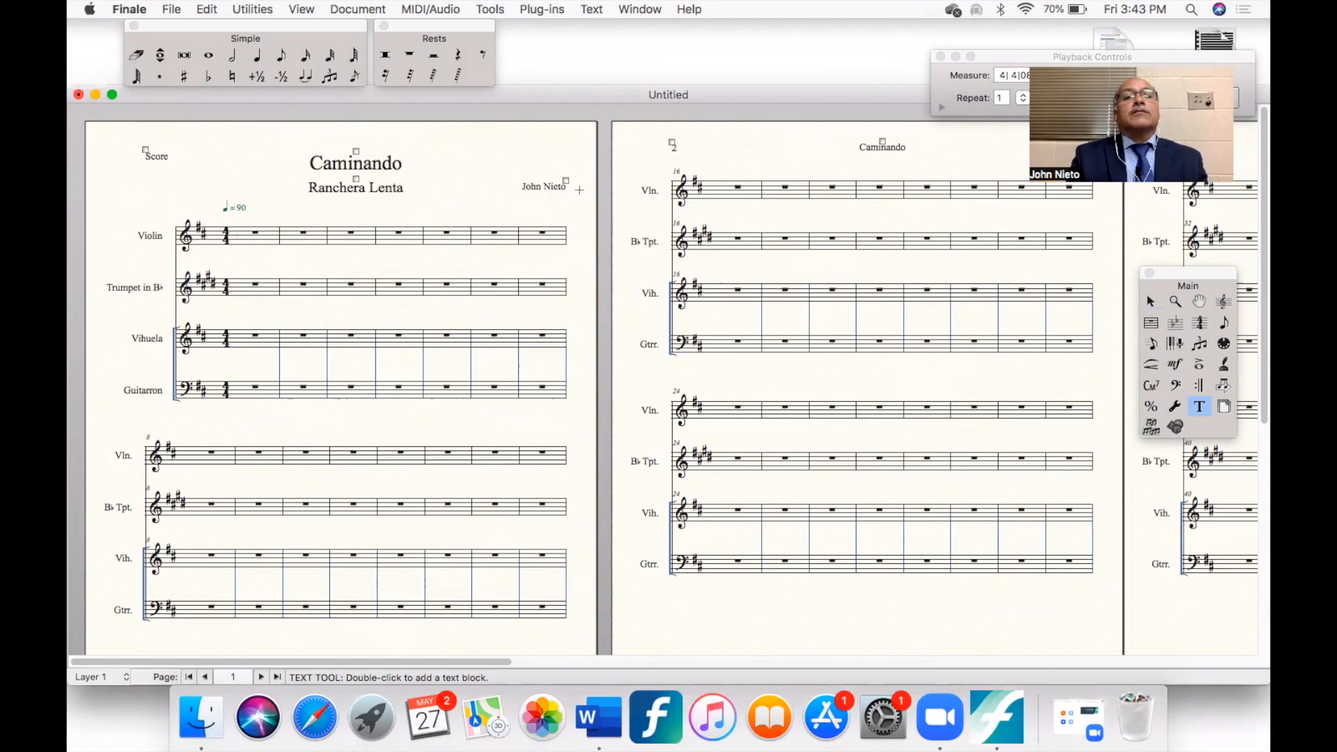
- Switch playback to MIDI and assign the 49 Strings sound to the Violin in the ScoreManager
left_click(434, 8)
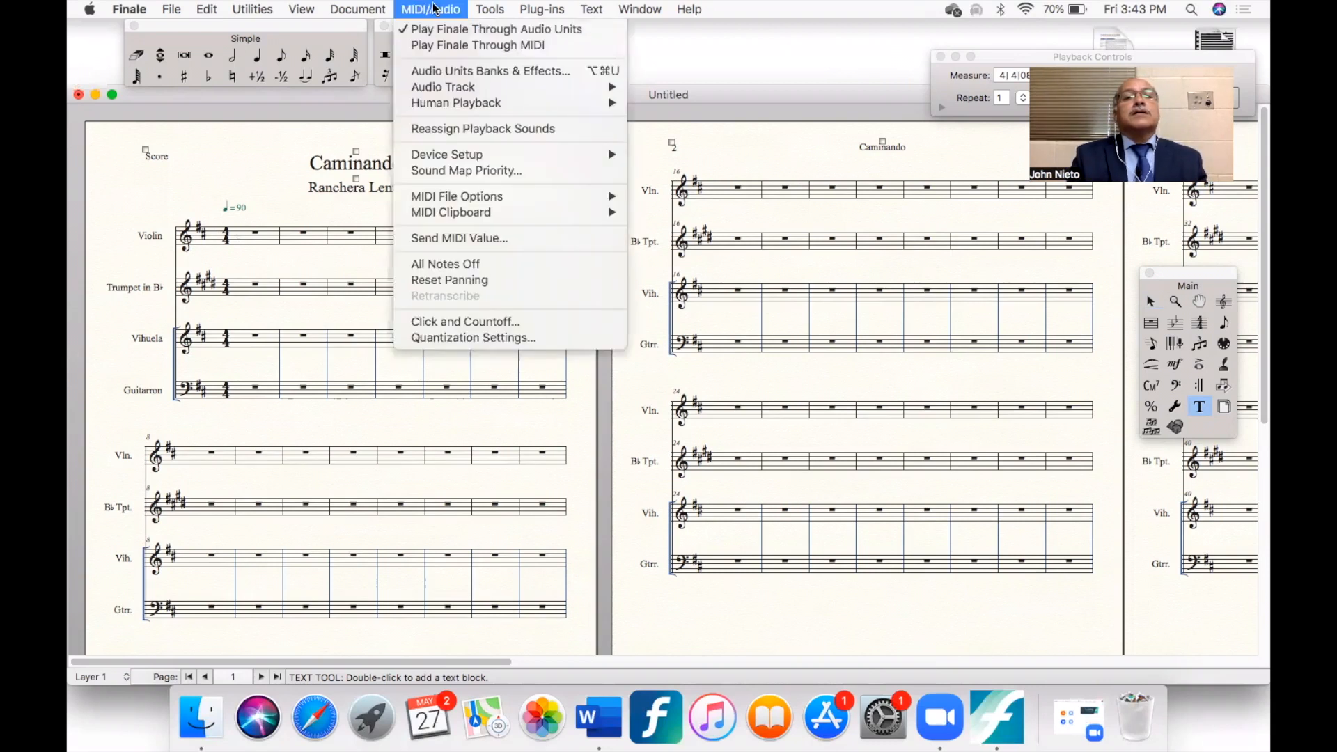
left_click(442, 46)
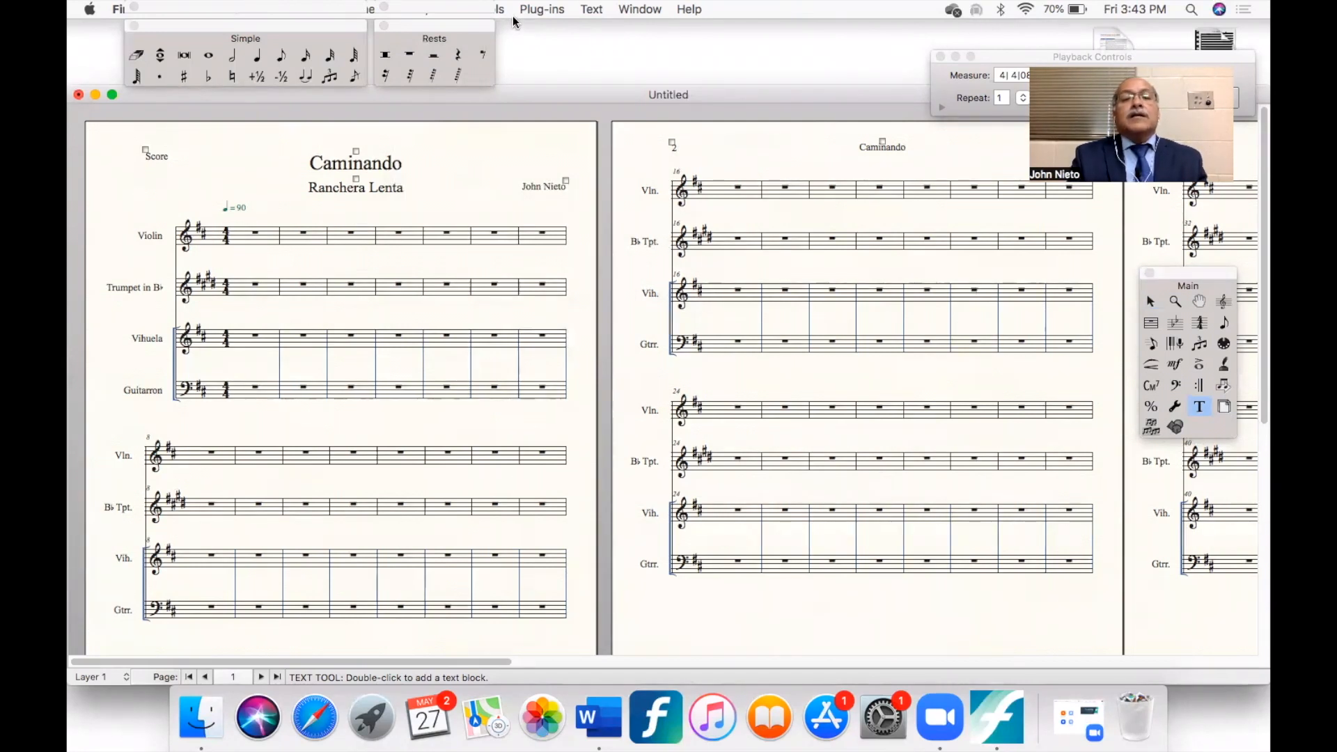
left_click(642, 9)
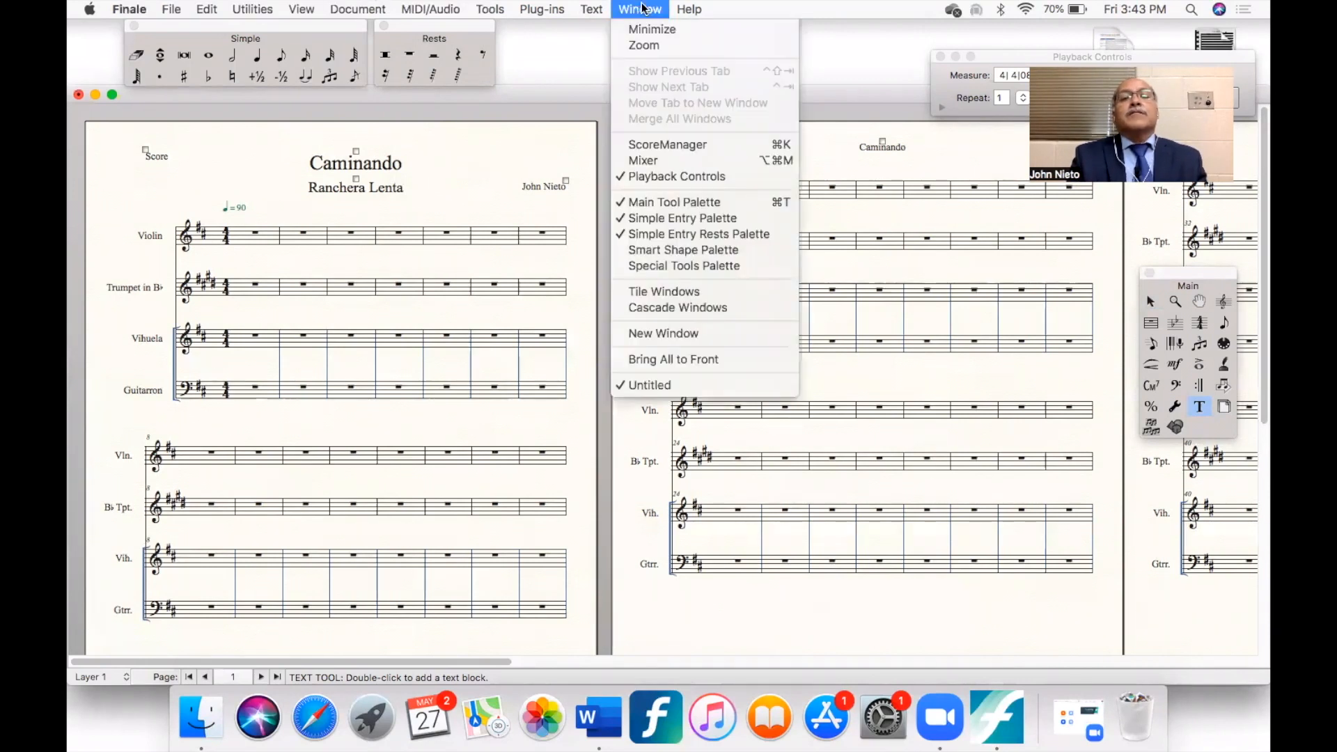
left_click(655, 146)
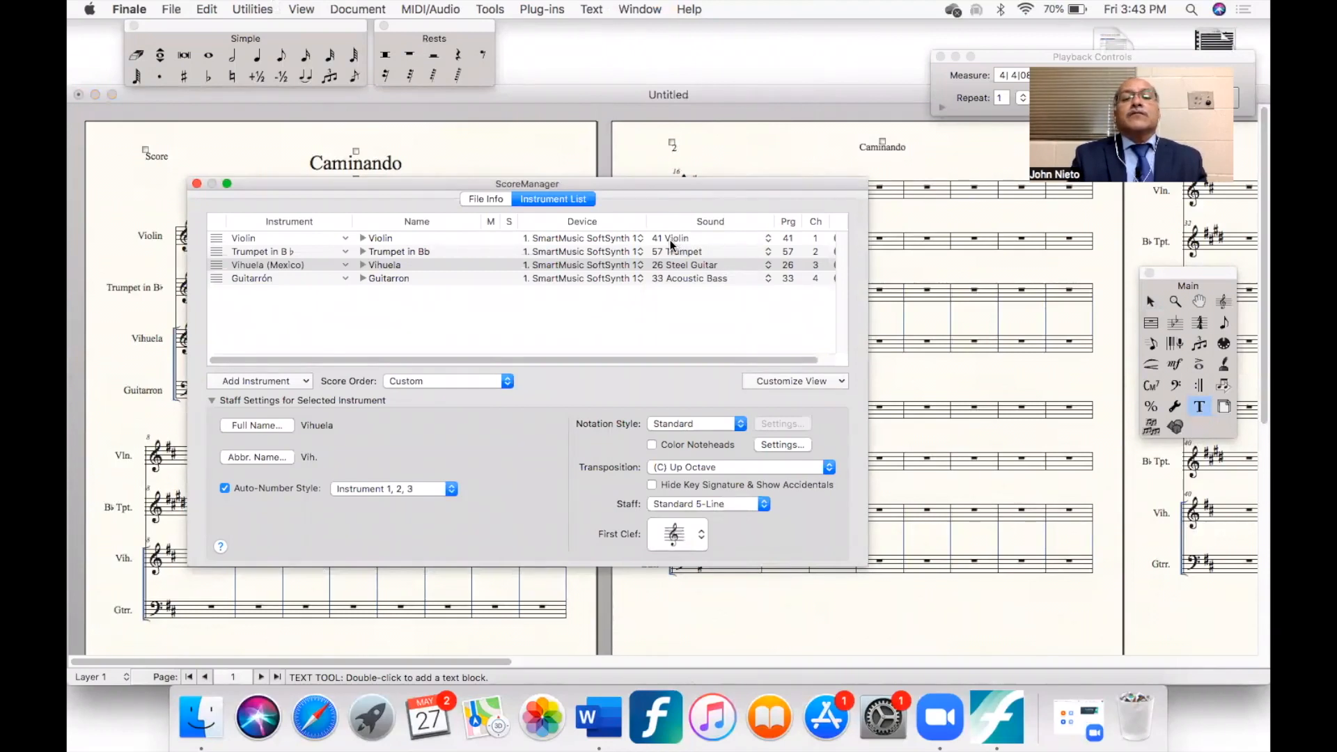
left_click(769, 241)
mouse_move(829, 283)
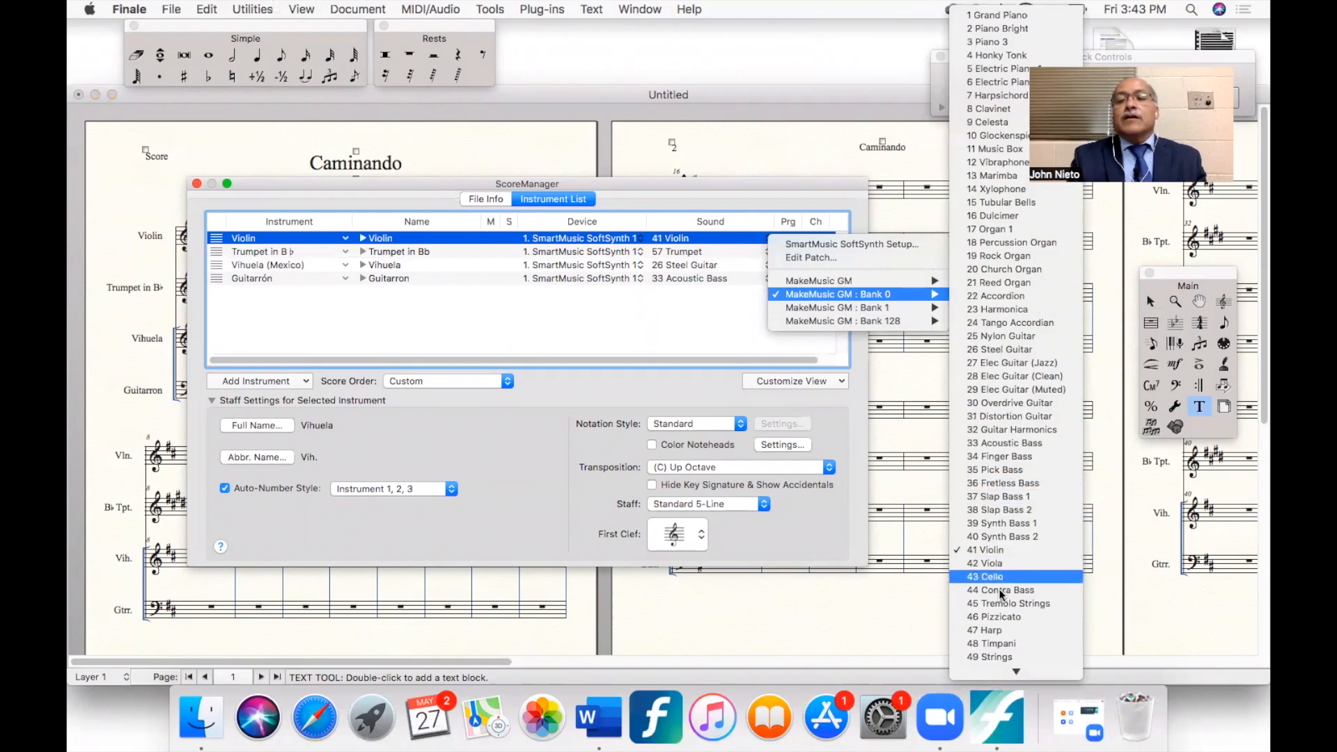
left_click(1000, 658)
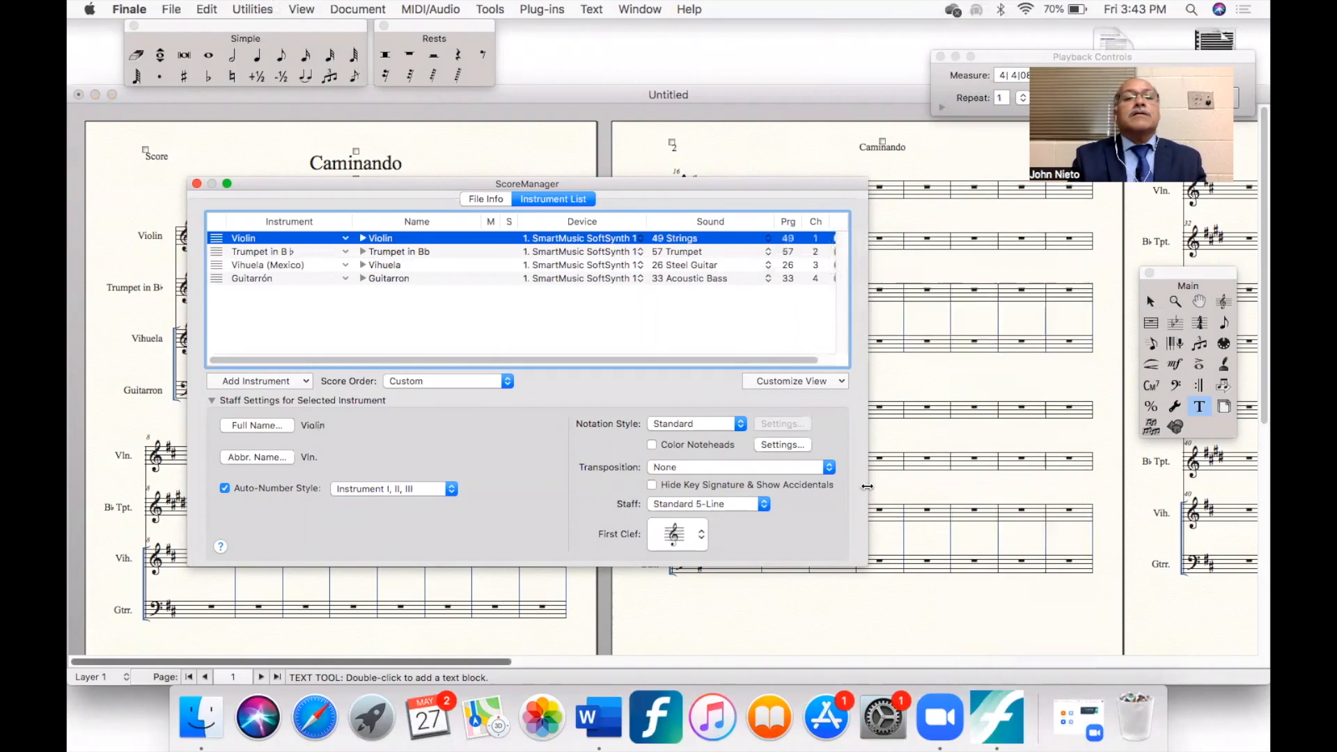
- Change the Vihuela's playback sound to 25 Nylon Guitar and close the ScoreManager
left_click(768, 265)
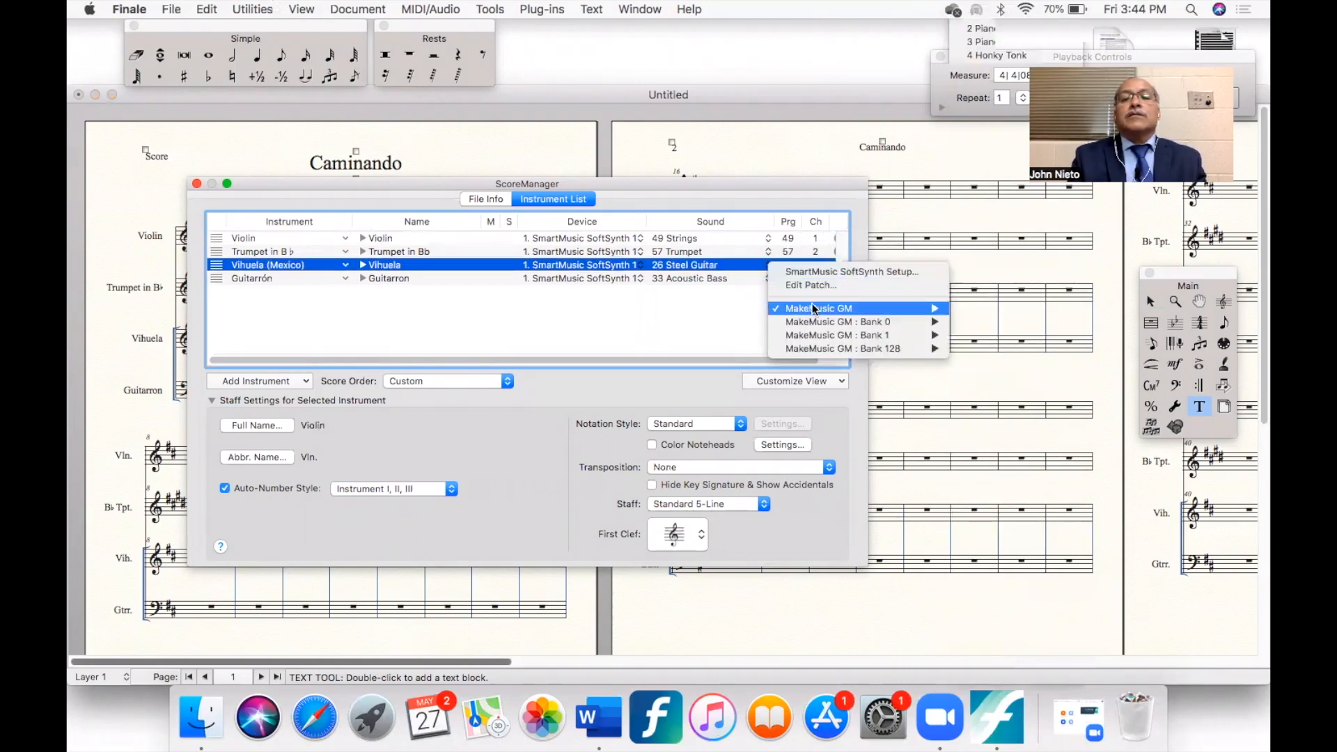
mouse_move(787, 309)
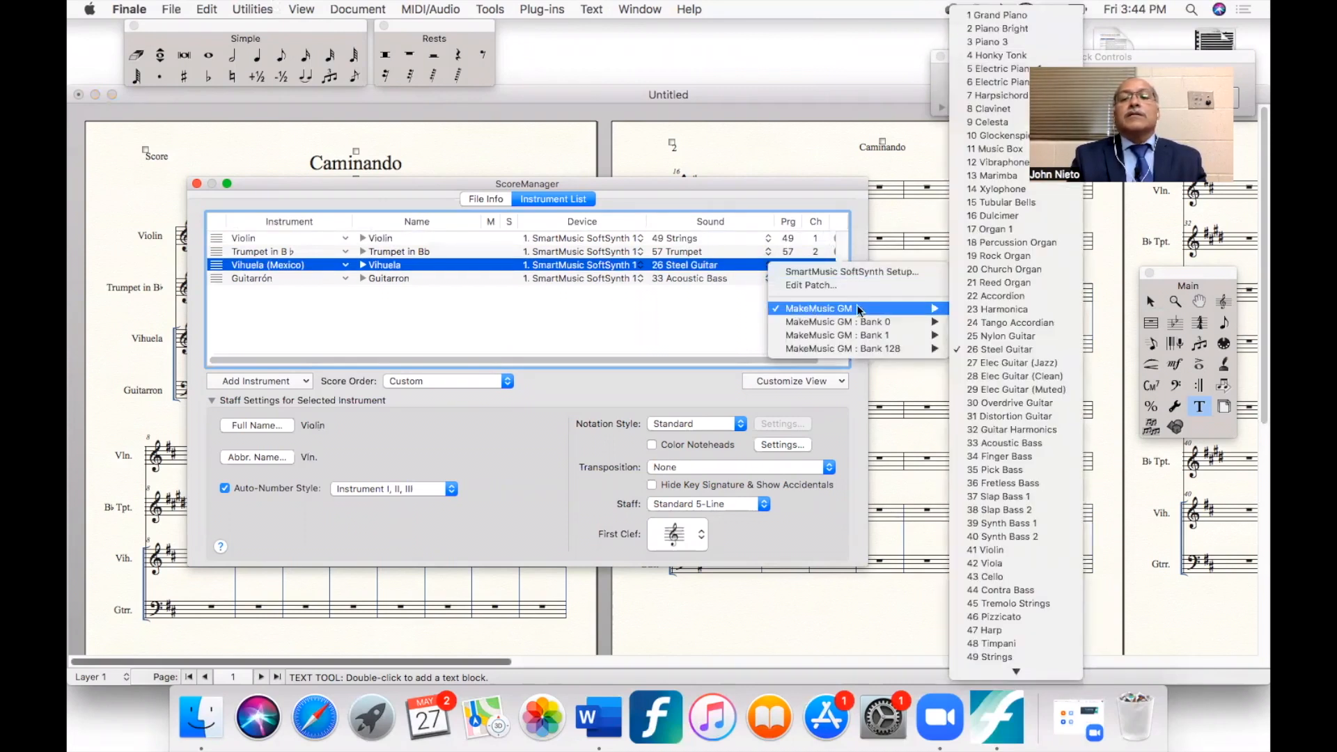
left_click(993, 337)
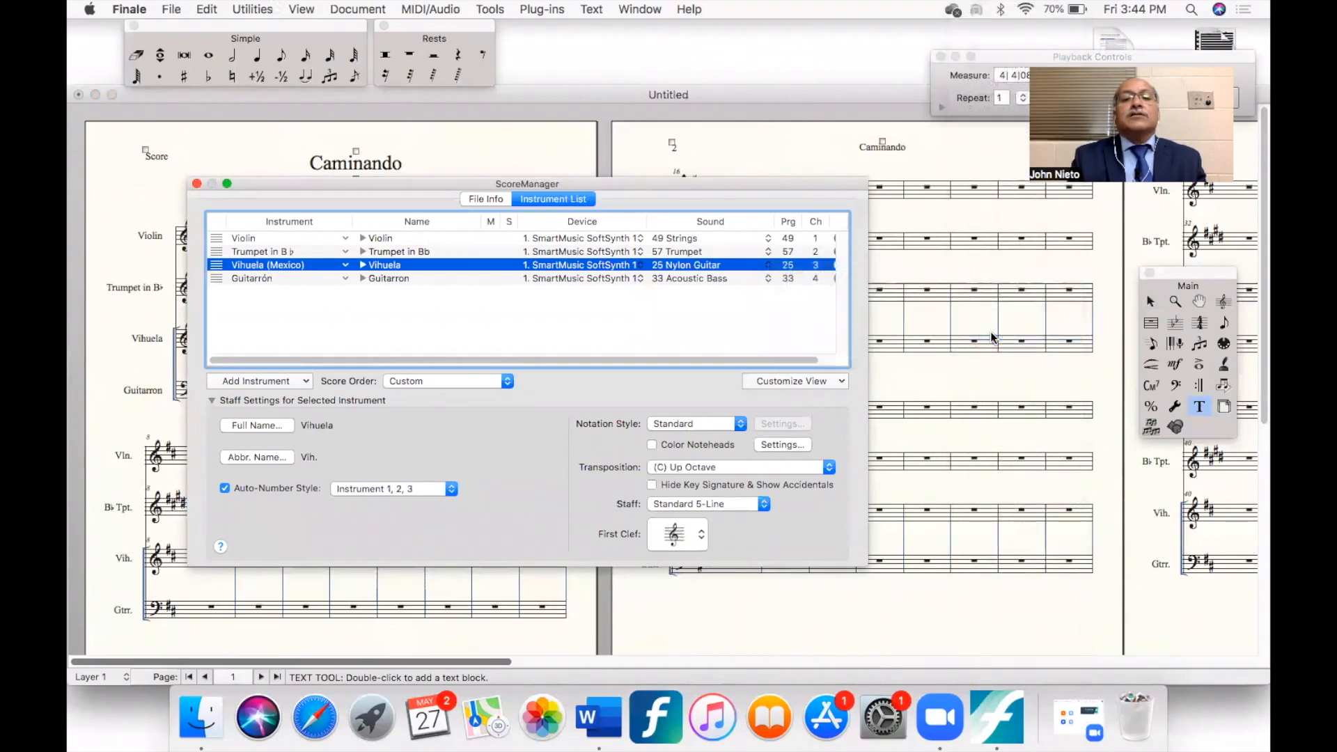
left_click(196, 184)
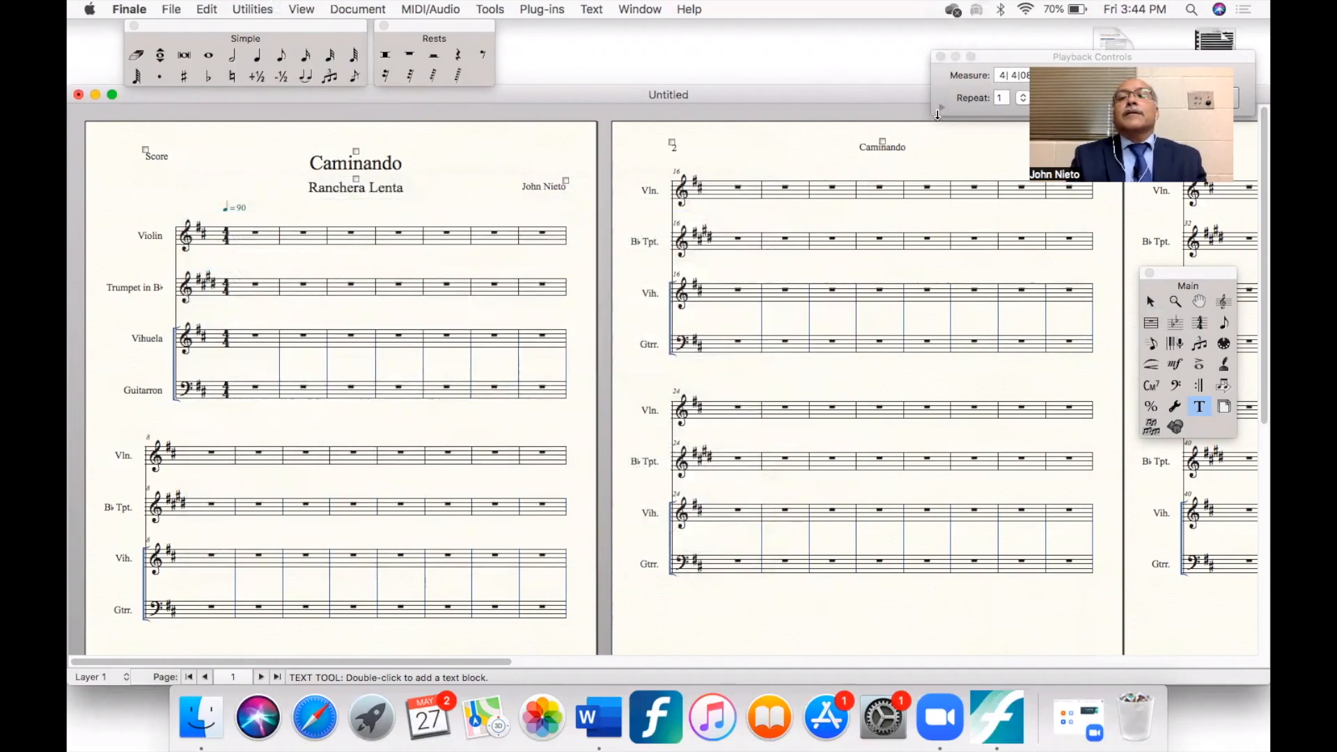
- Expand the playback controls, set the playback region to start from the leftmost measure, and collapse them again
left_click(943, 110)
left_click(943, 108)
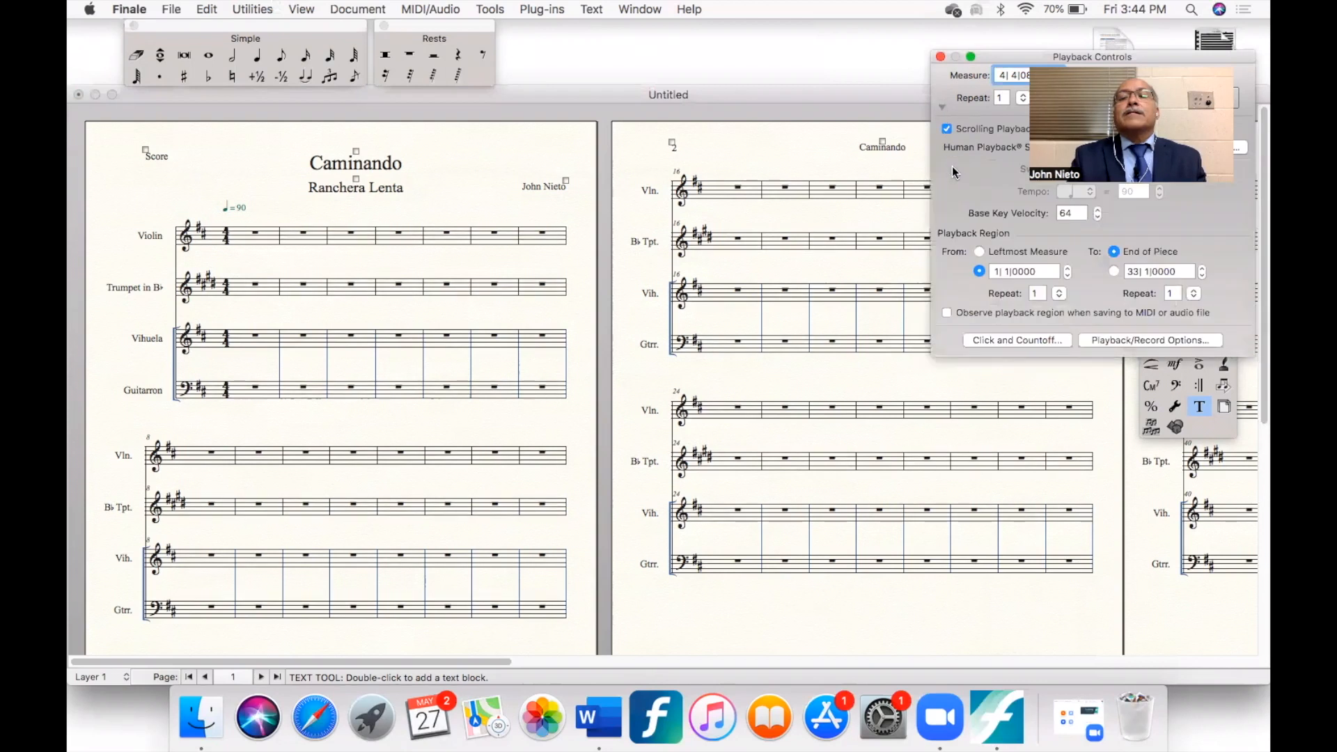
left_click(980, 252)
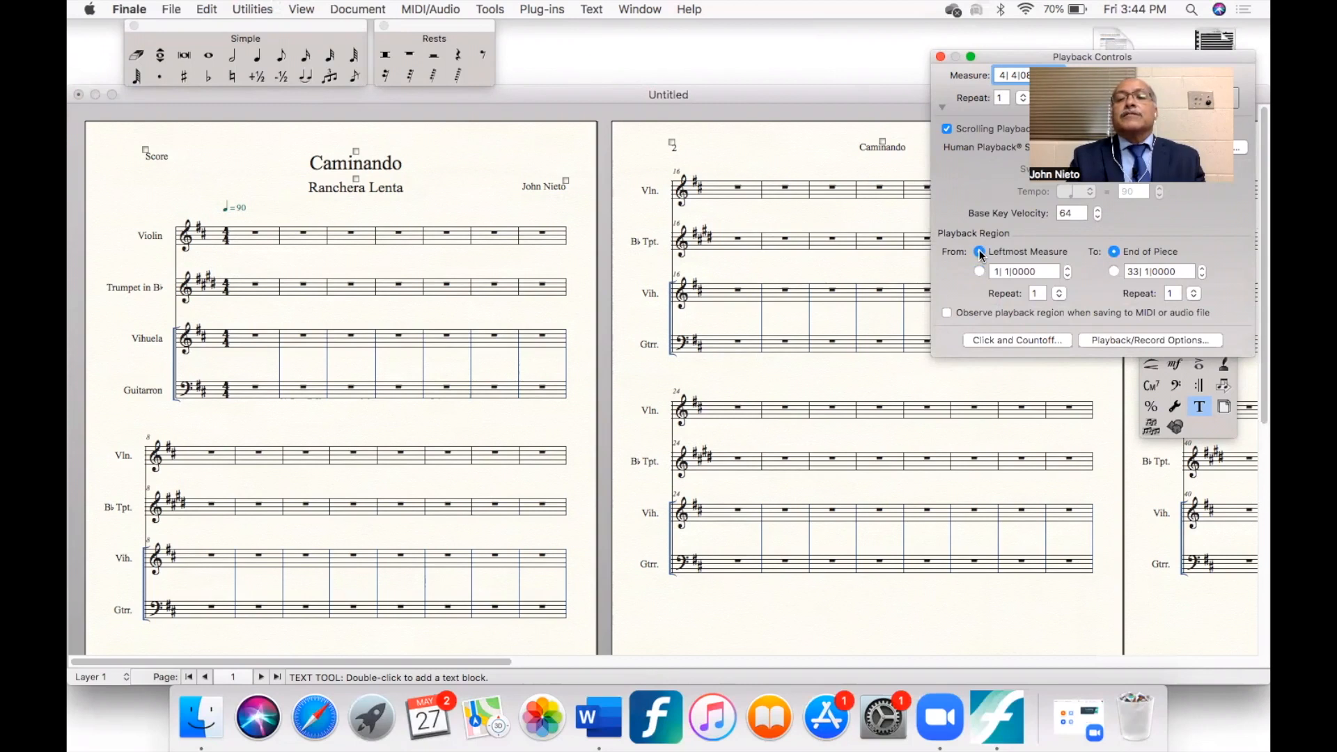
left_click(942, 108)
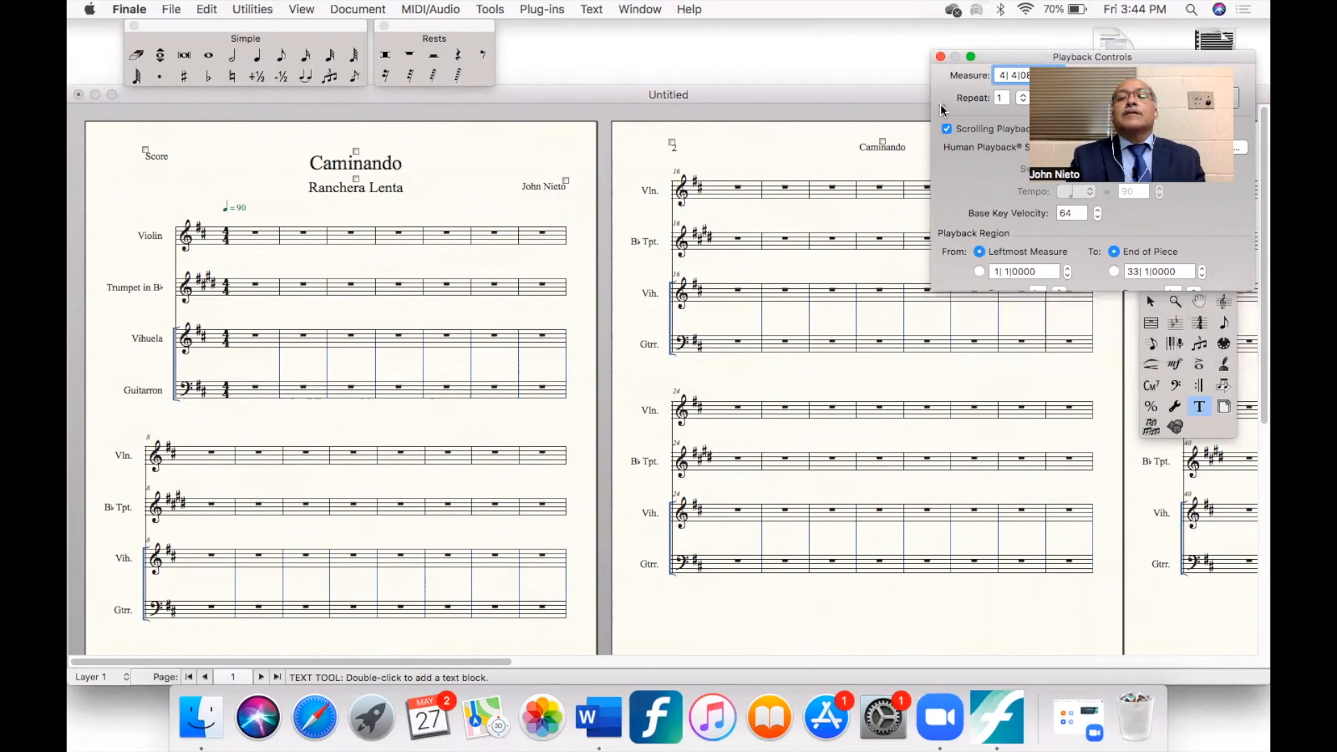
scroll(808, 344, "right", 3)
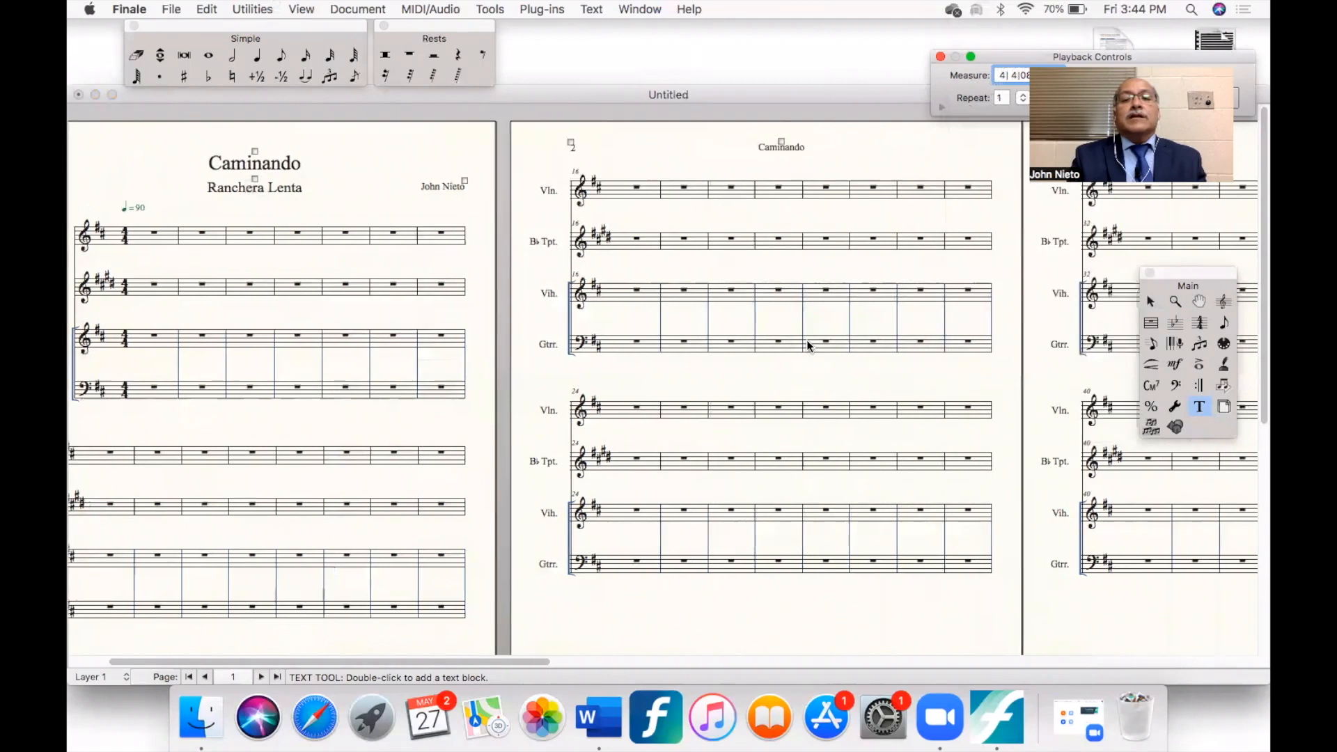
scroll(807, 345, "right", 10)
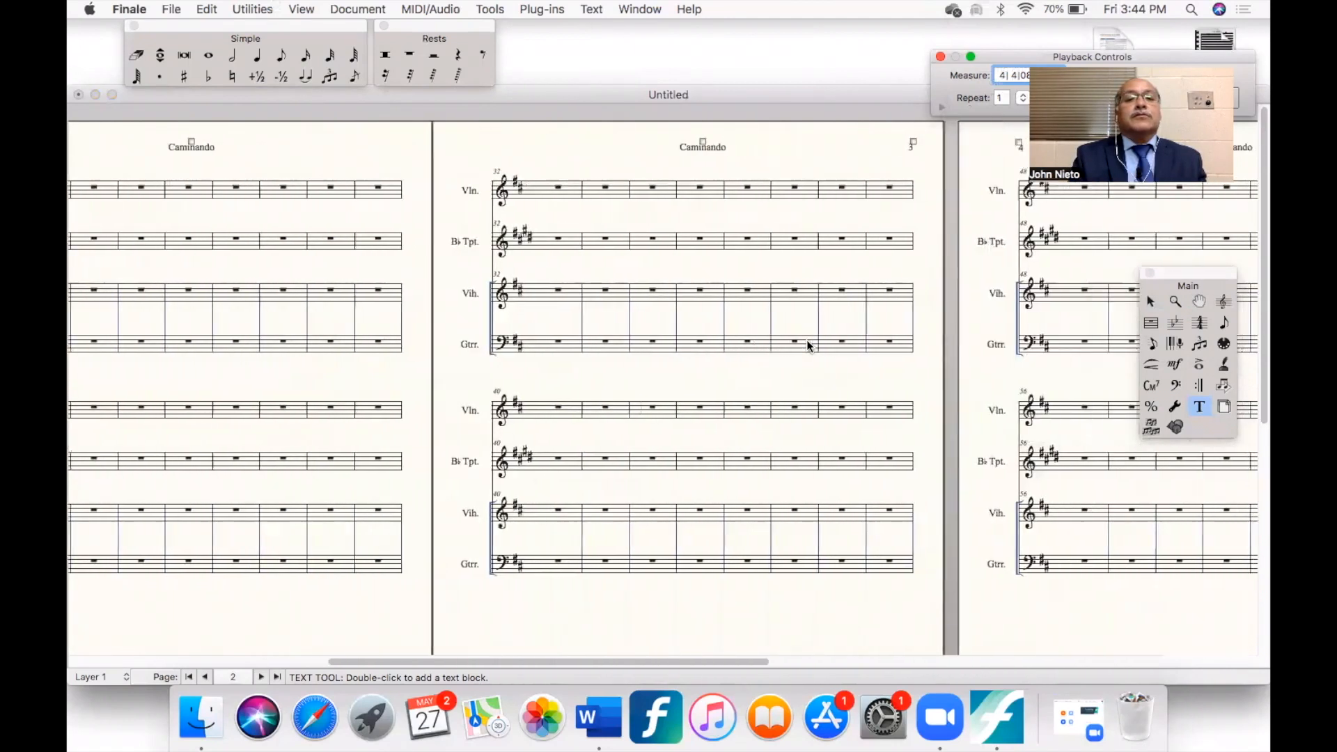
scroll(808, 345, "right", 6)
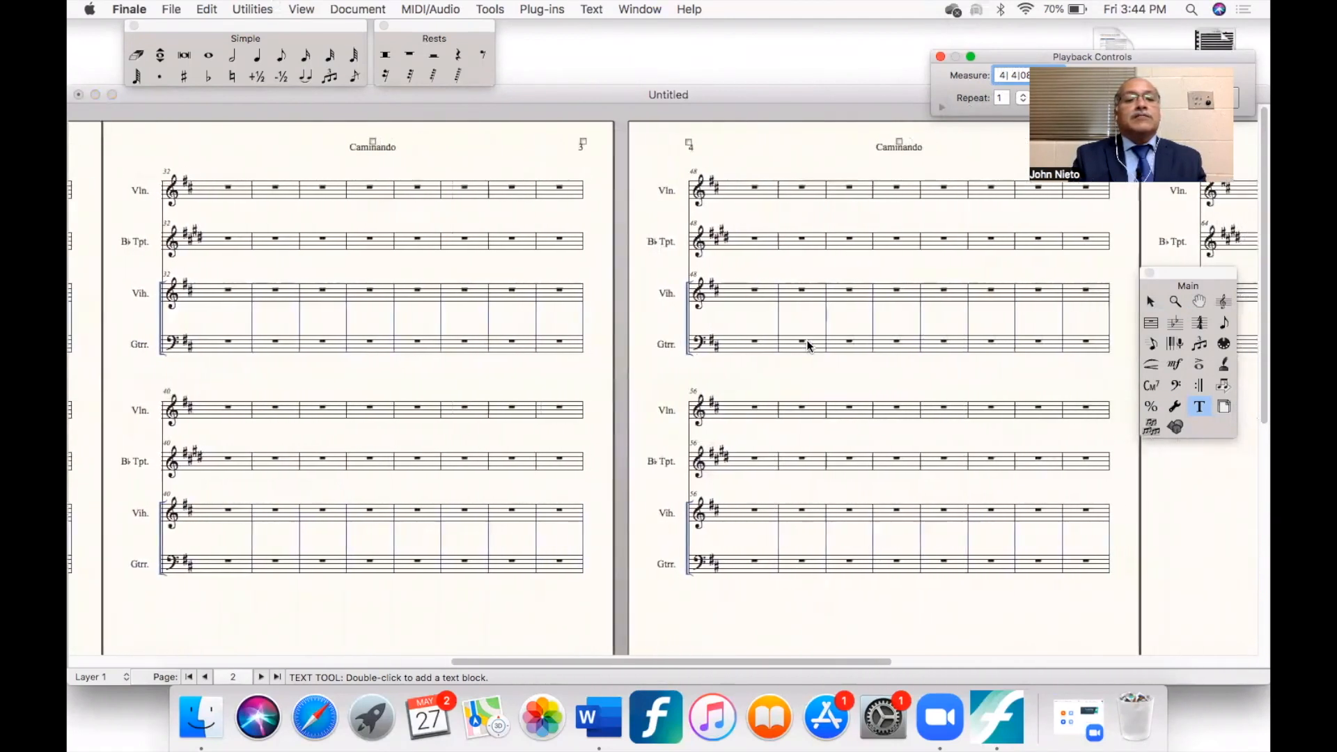
scroll(808, 345, "right", 1)
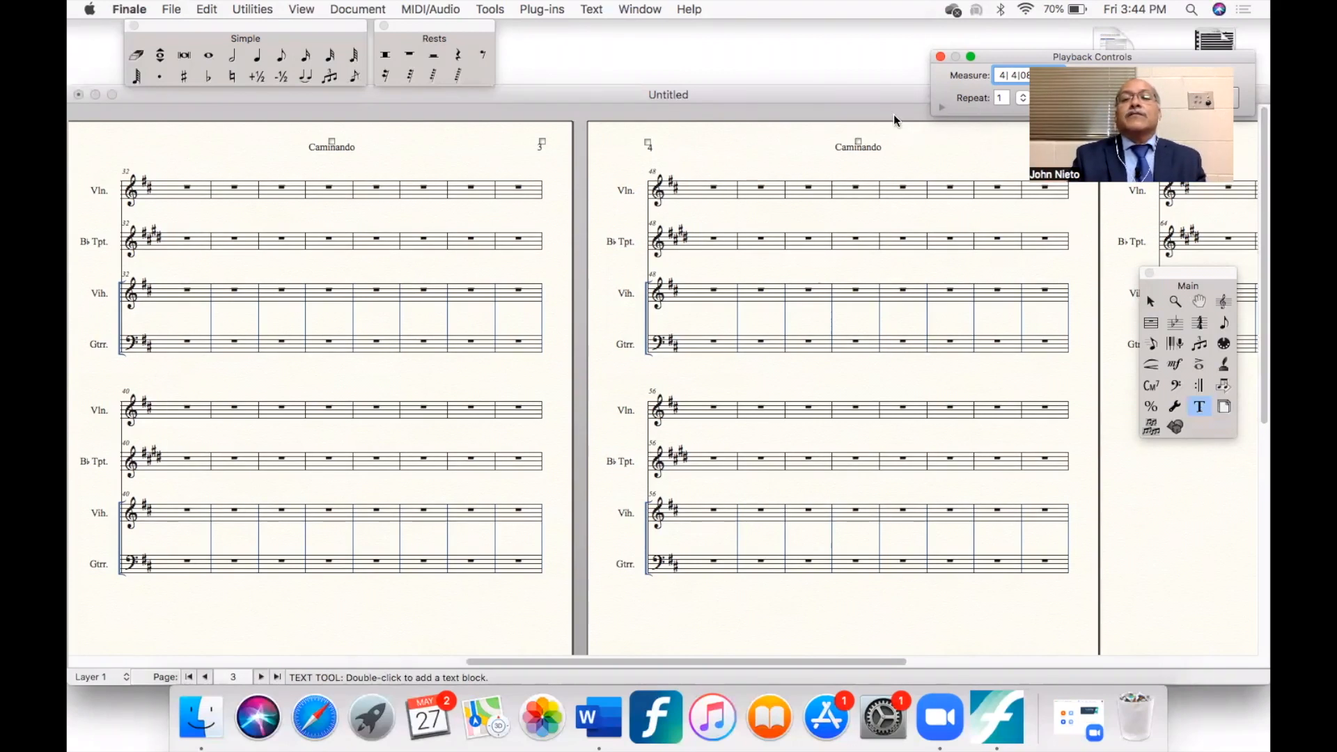
scroll(588, 186, "left", 10)
scroll(589, 186, "left", 8)
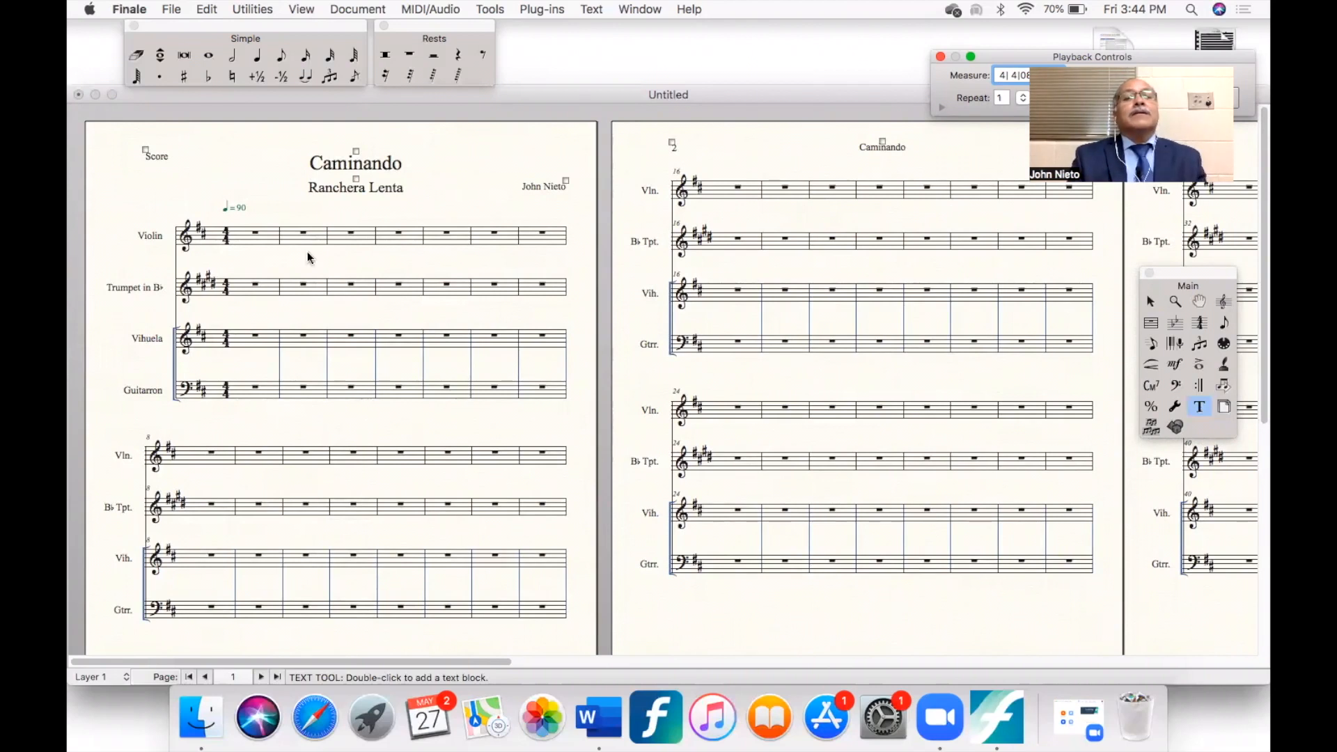
- Change the Vihuela's full staff name to "Armonia" with the Staff tool
left_click(1223, 302)
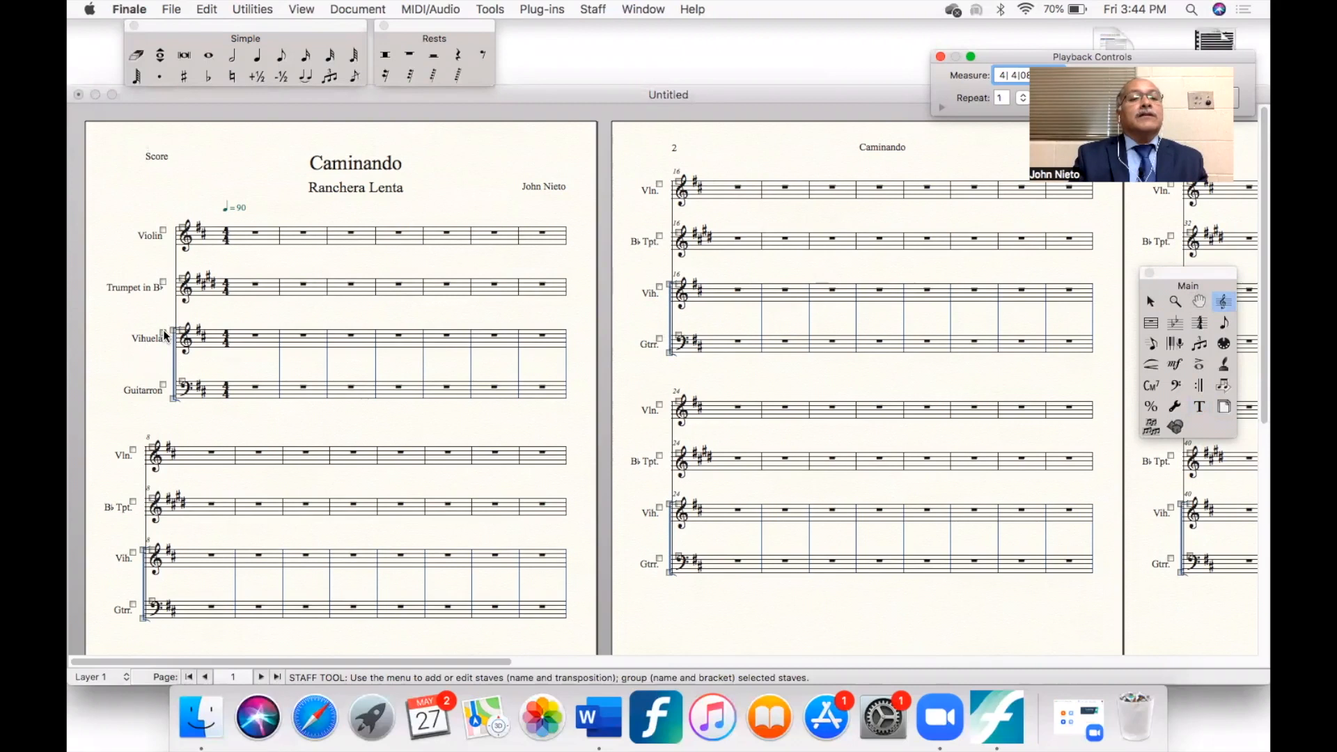
right_click(165, 336)
left_click(188, 379)
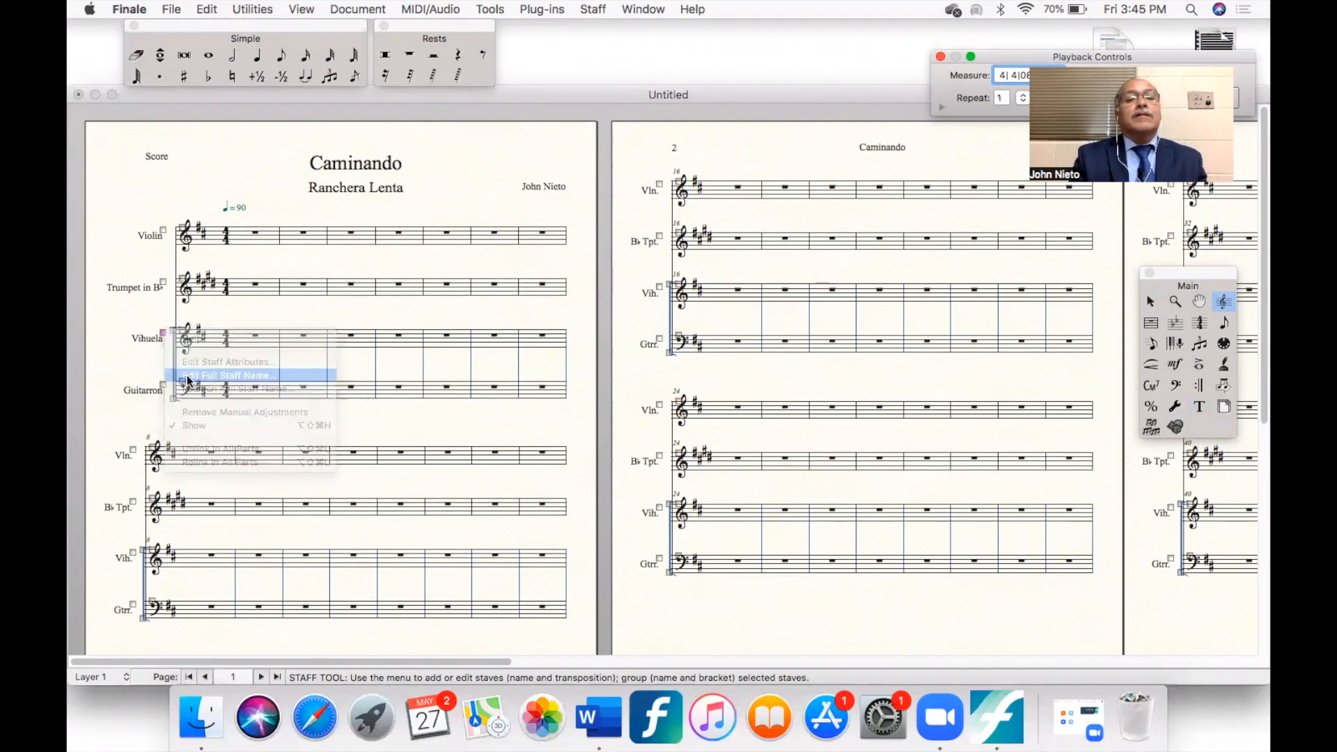
key("Right")
key("Right")
key("Right")
key("BackSpace")
key("BackSpace")
key("BackSpace")
key("BackSpace")
key("BackSpace")
key("BackSpace")
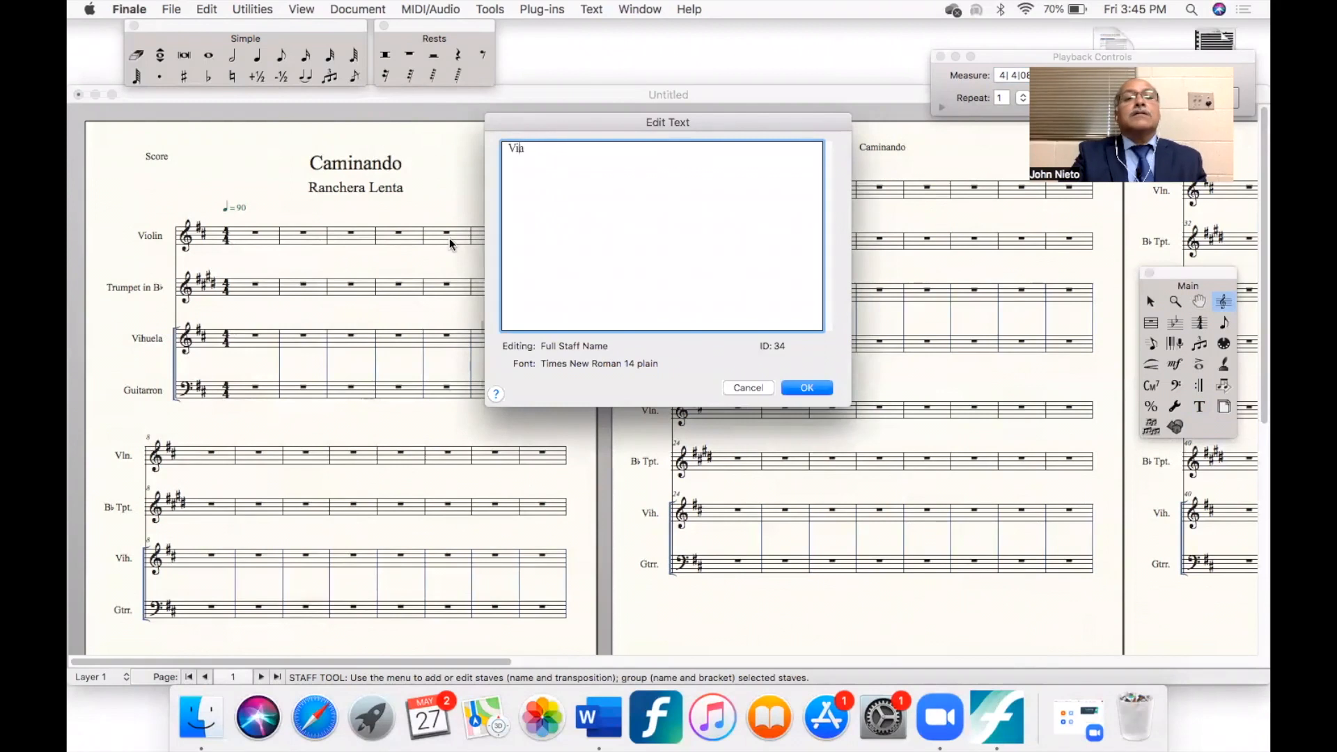
type("Armonia")
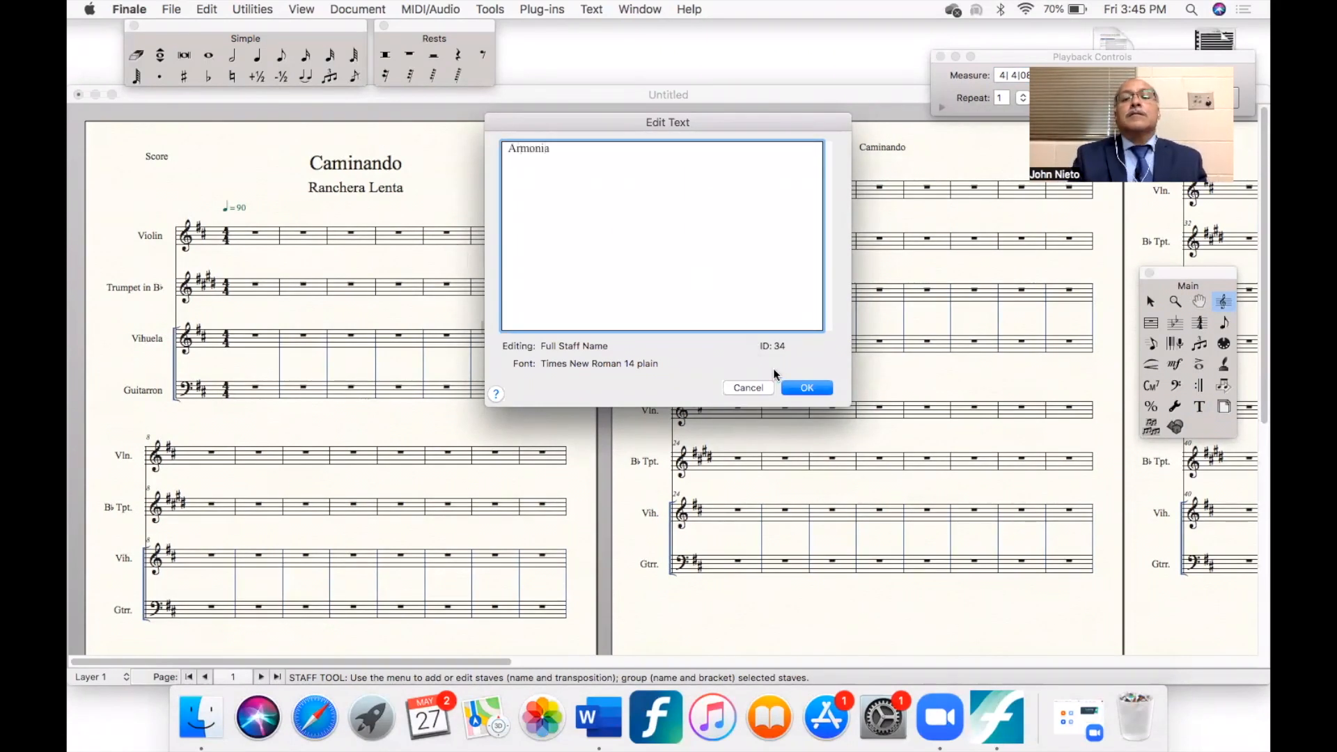
left_click(804, 387)
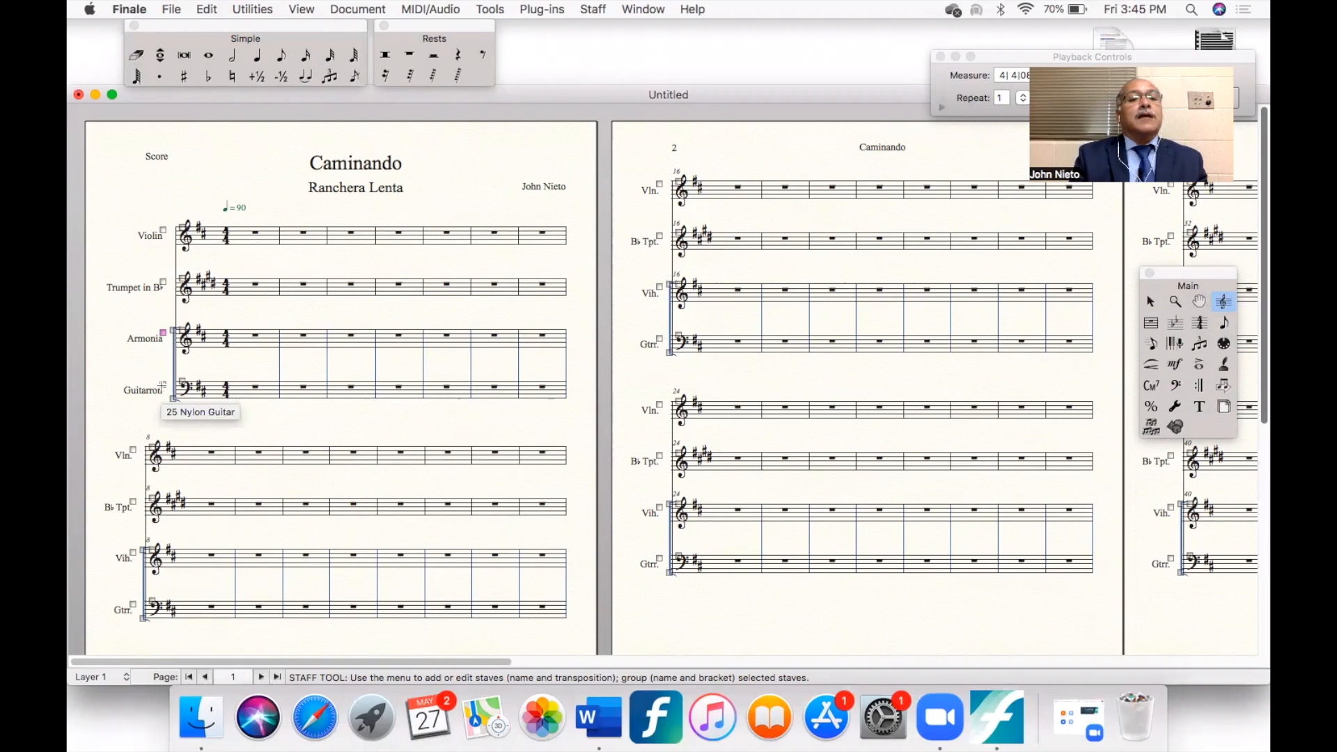
- Correct the full staff name of the bass-clef staff to "Guitarrón", with an accented ó
right_click(162, 386)
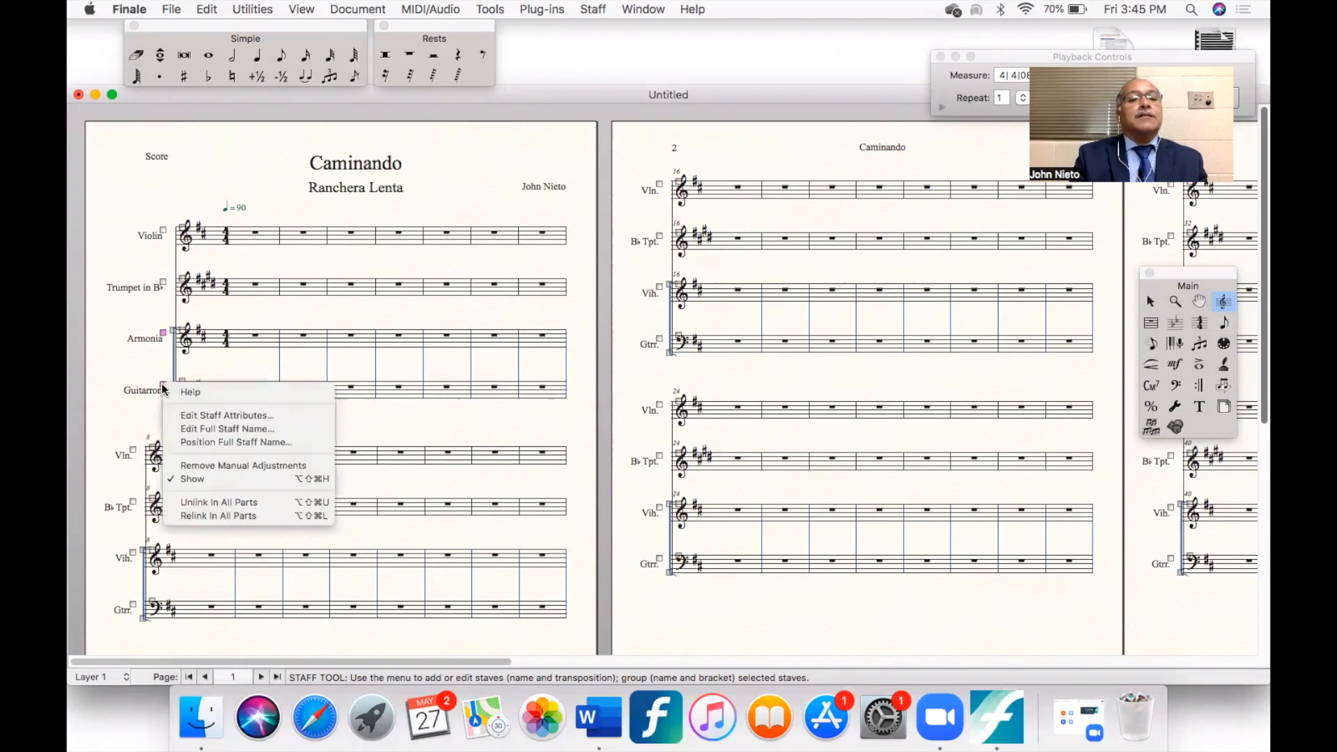
left_click(206, 429)
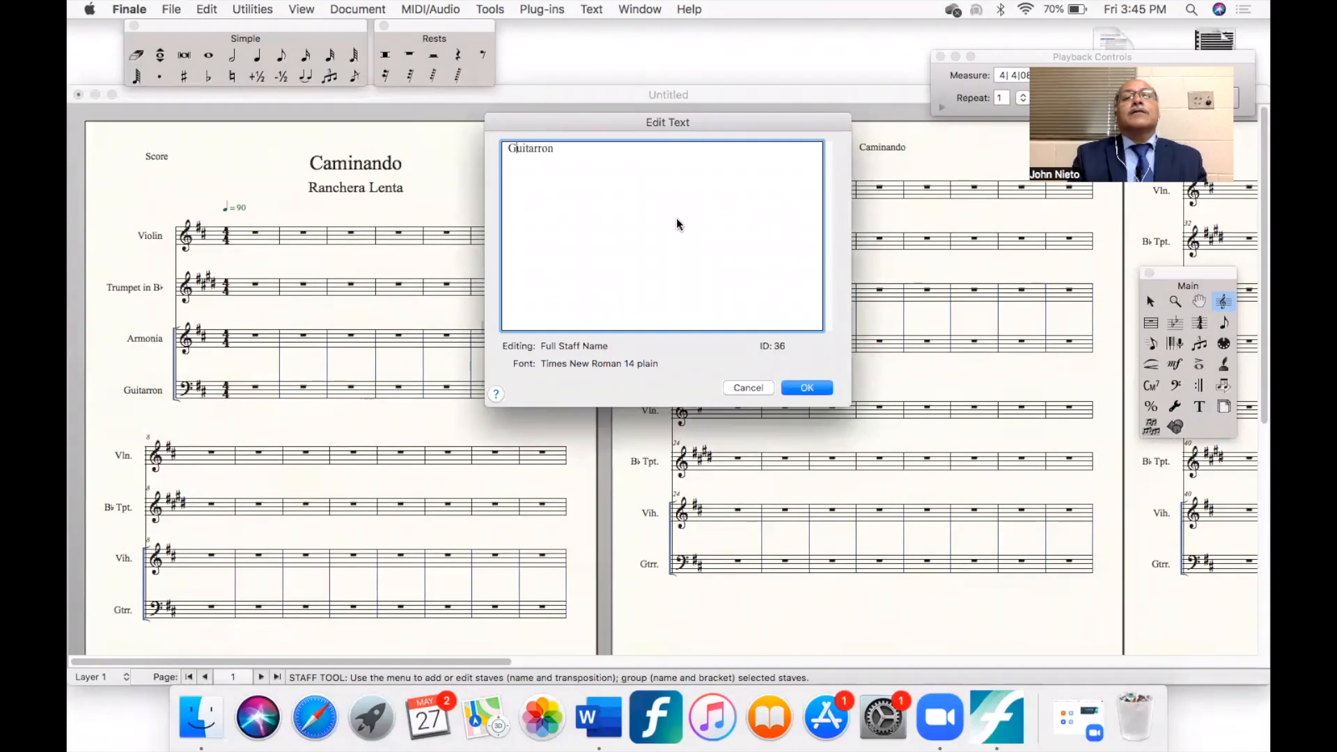
key("Right")
key("Right")
key("Right")
key("Right")
key("Right")
key("Right")
key("BackSpace")
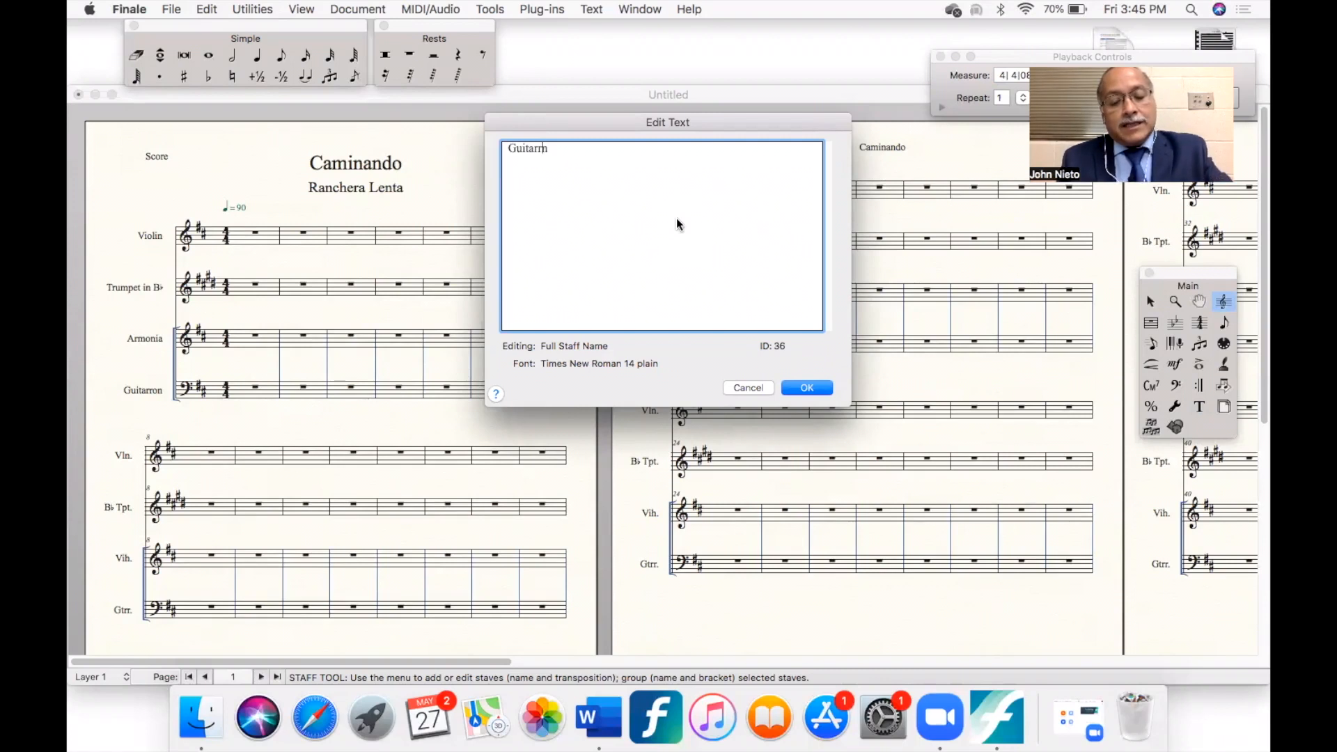
key("alt+e")
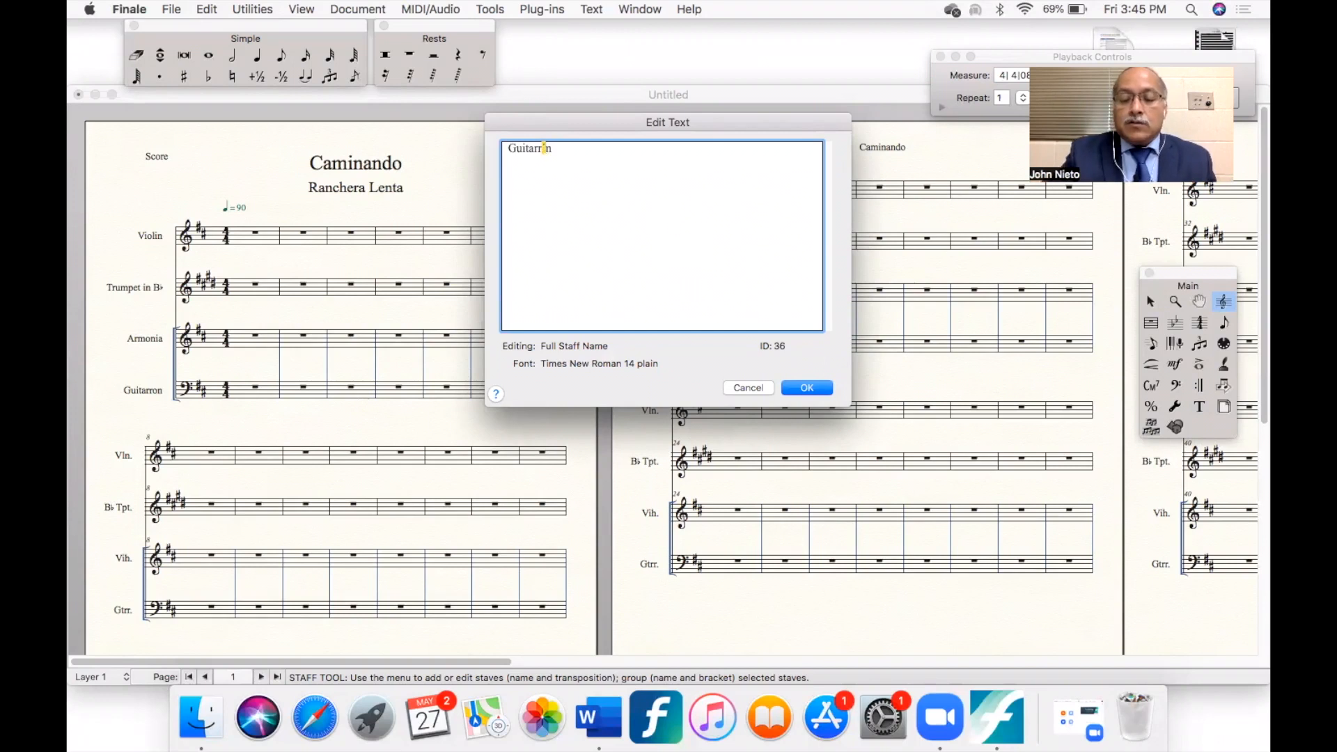
type("o")
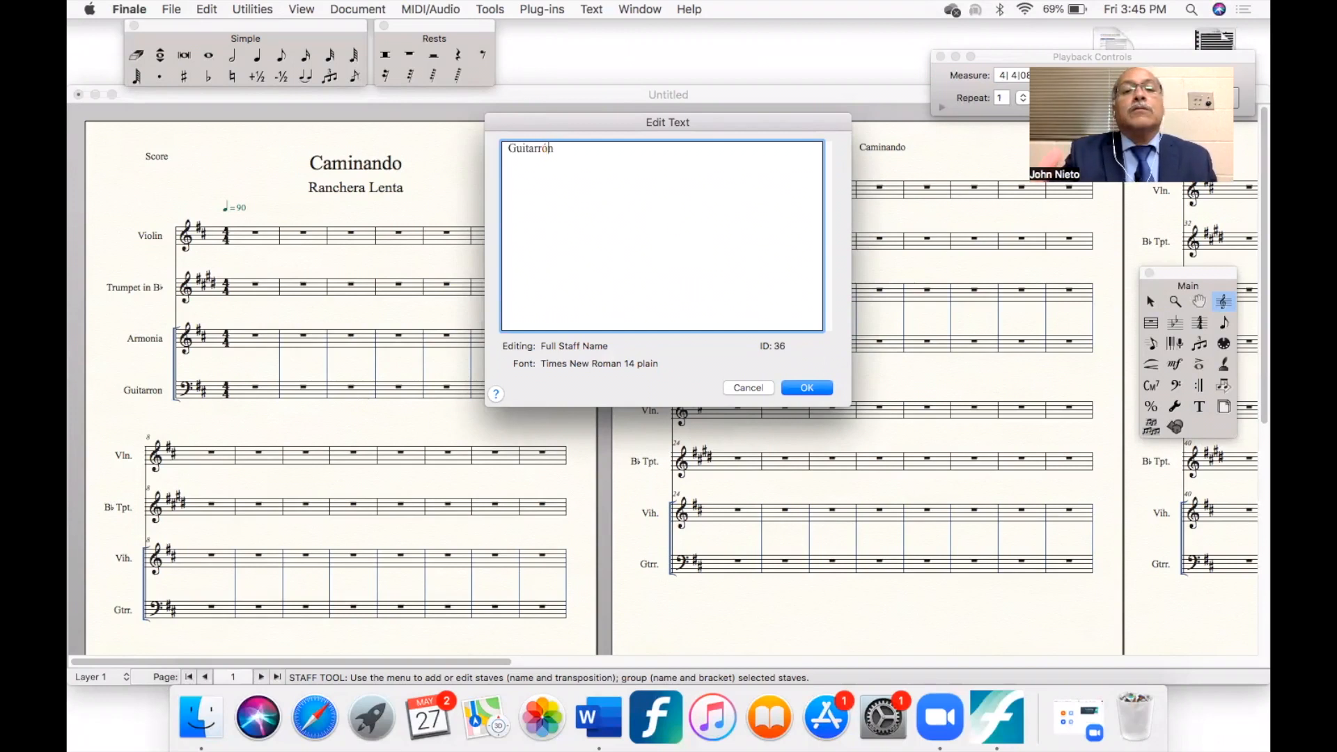
left_click(805, 388)
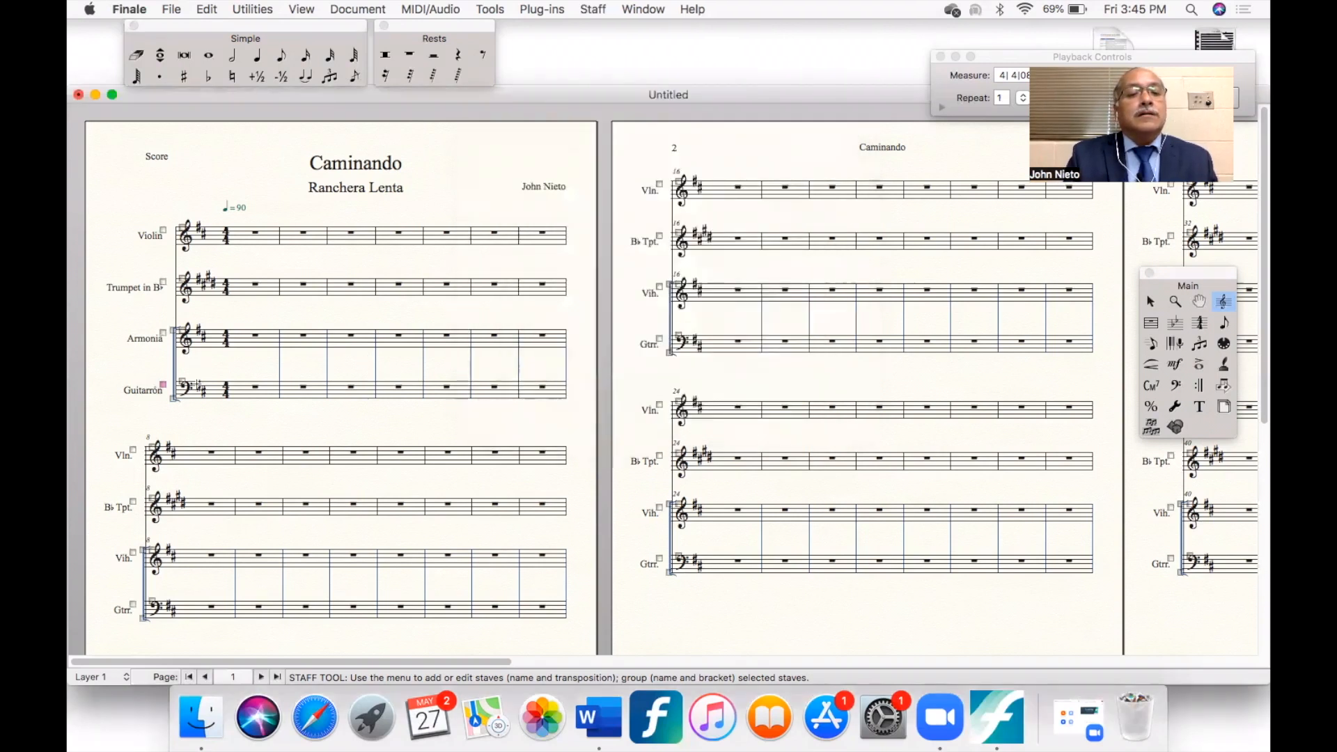
- Examine the full names of the lower two staves in the first system up close
key("super+equal")
key("super+equal")
key("super+equal")
key("super+equal")
key("super+equal")
key("super+equal")
key("super+equal")
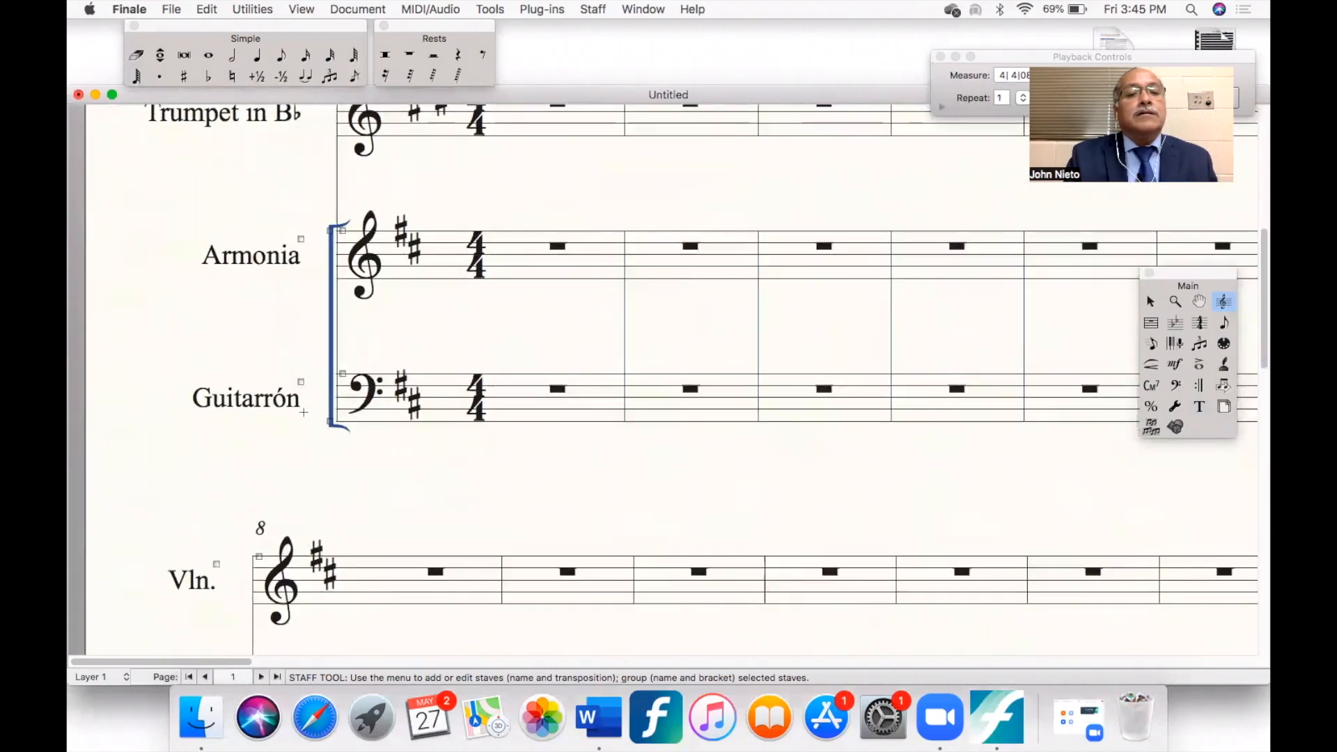
key("super+minus")
key("super+minus")
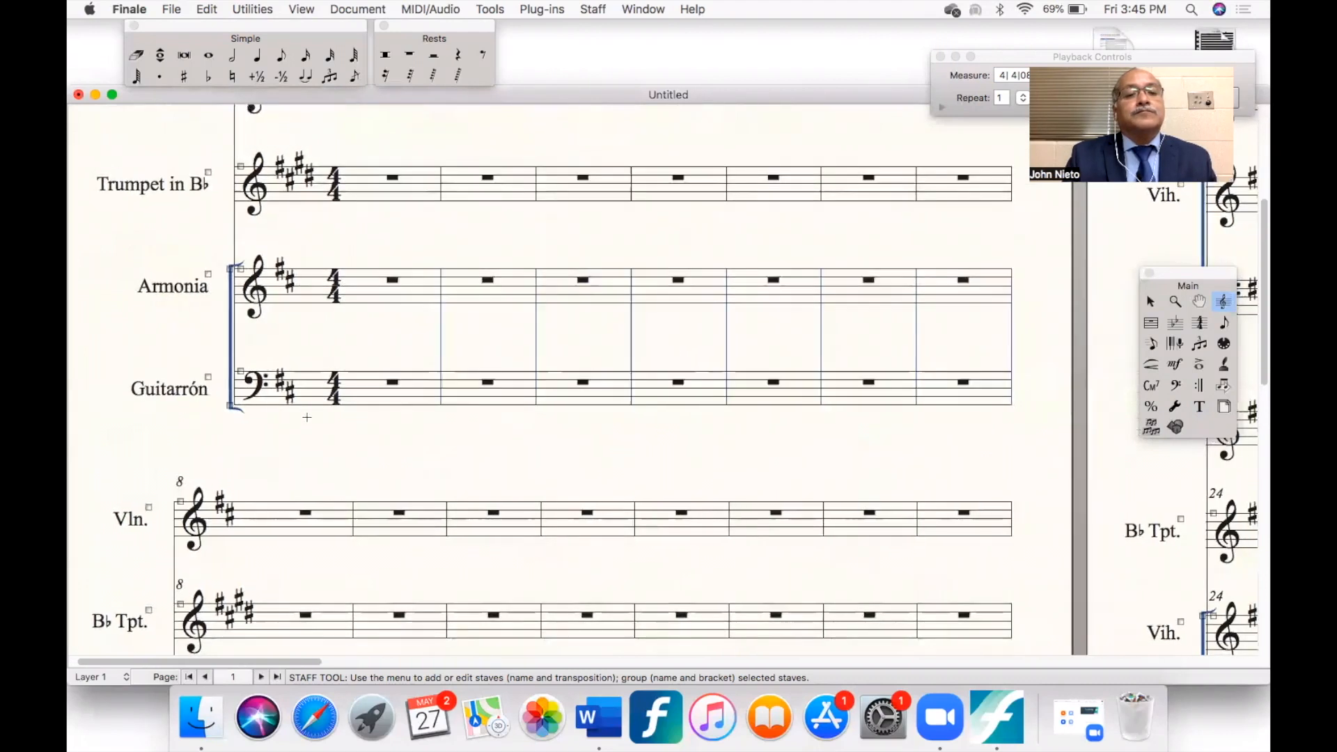
key("super+minus")
key("super+minus")
key("super+minus")
key("super+minus")
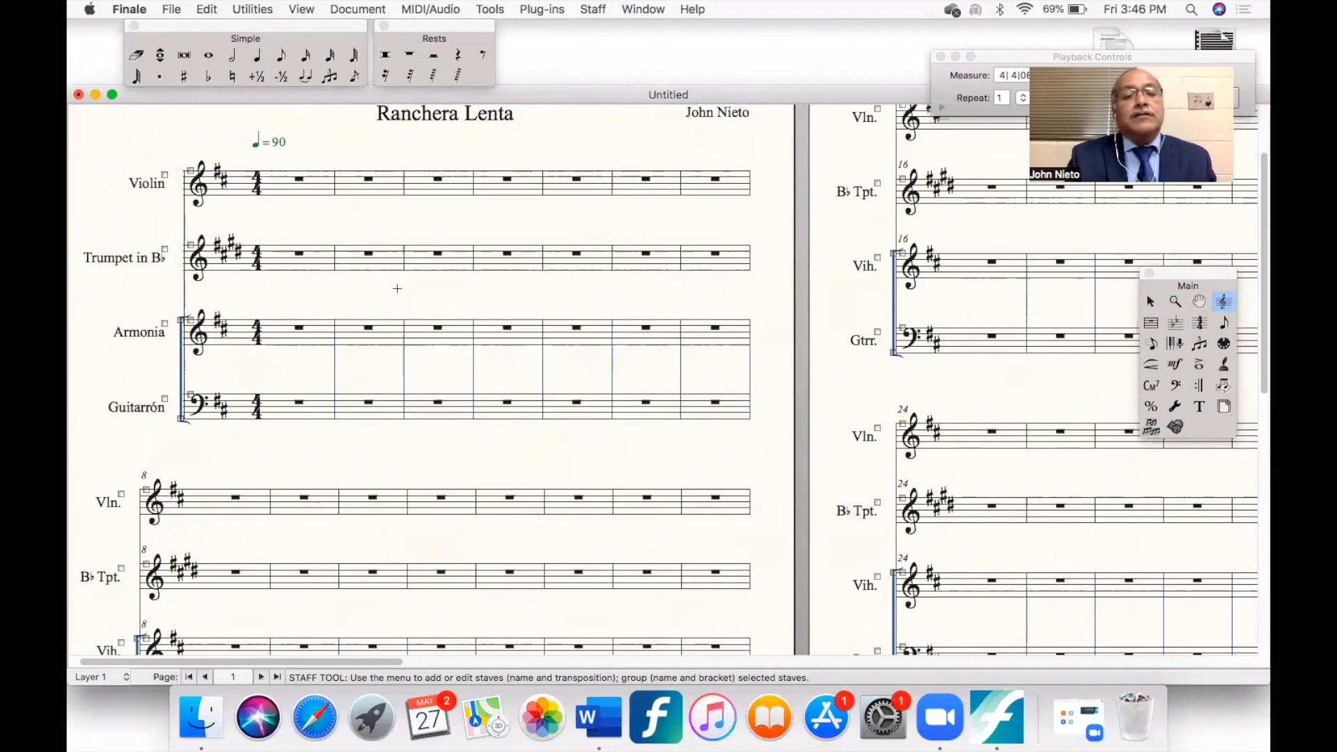
- Change the abbreviated staff name "Vih." in the second system to "Arm."
scroll(430, 273, "left", 2)
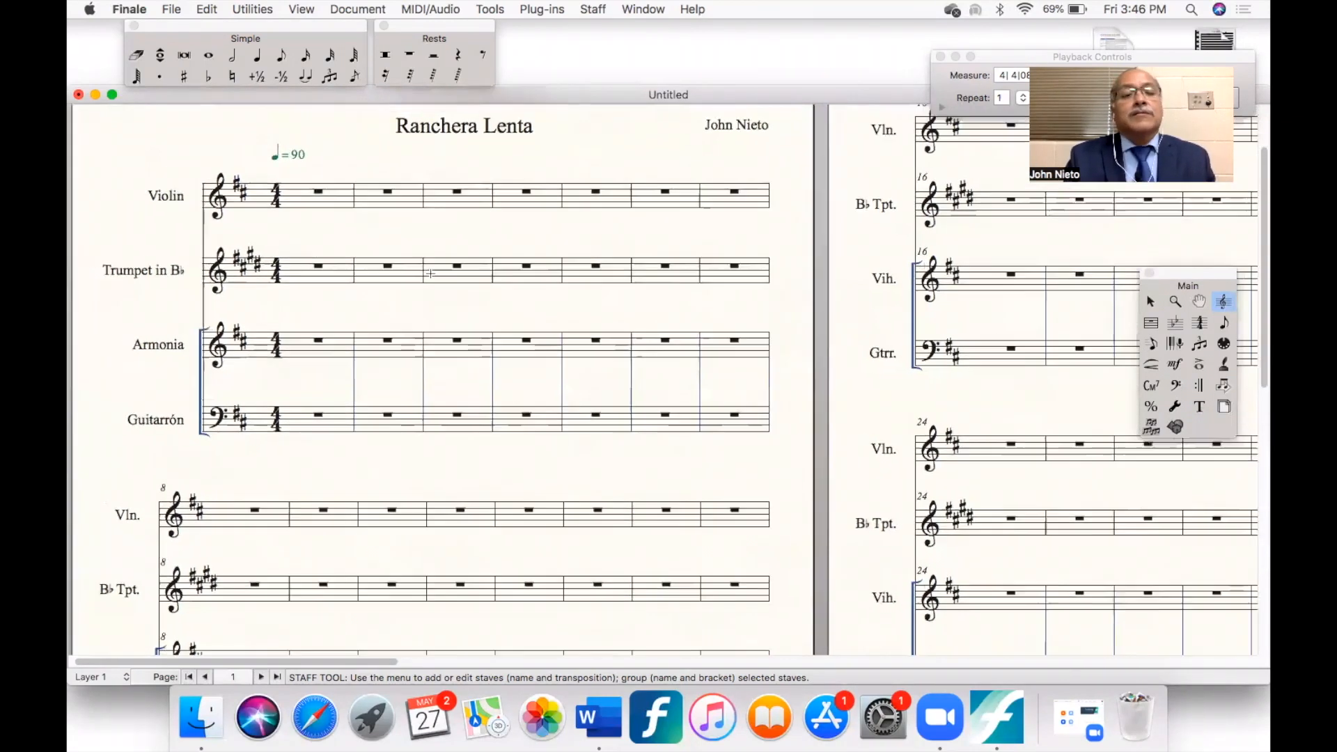
scroll(431, 273, "up", 2)
scroll(430, 274, "down", 5)
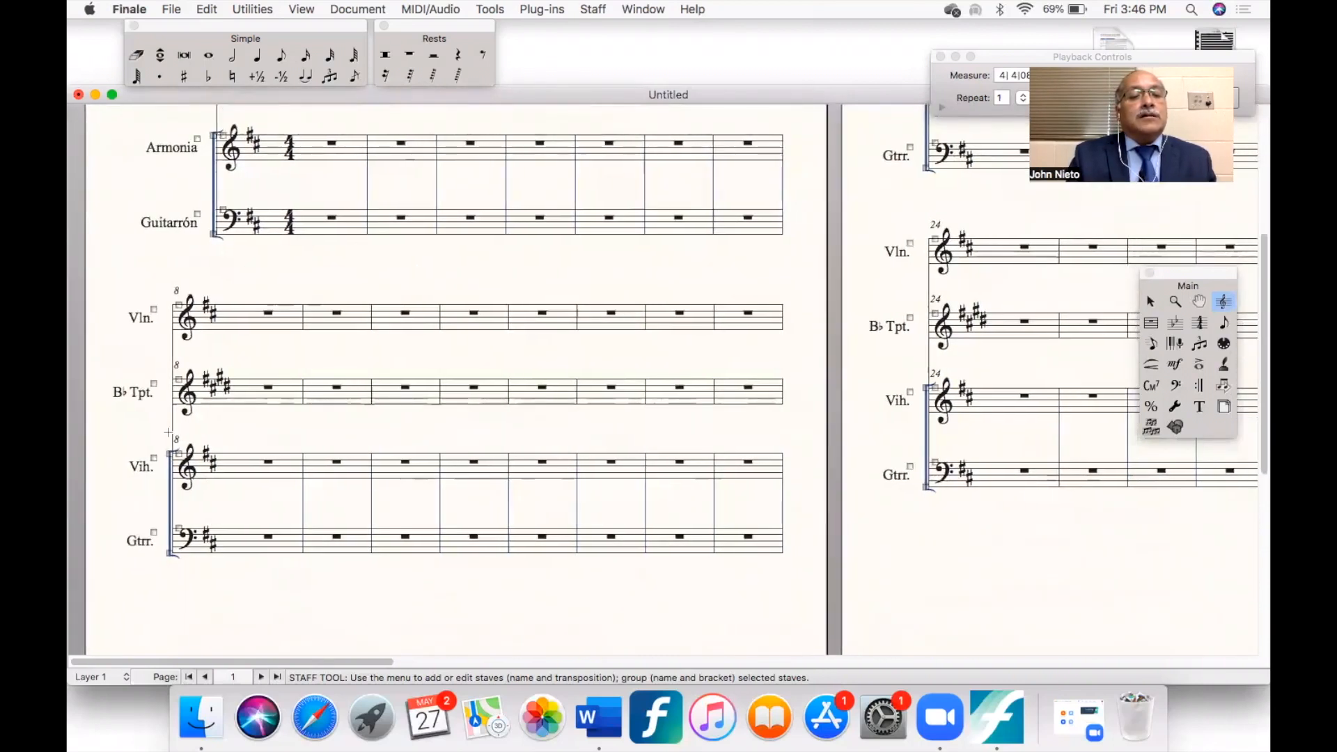
right_click(154, 457)
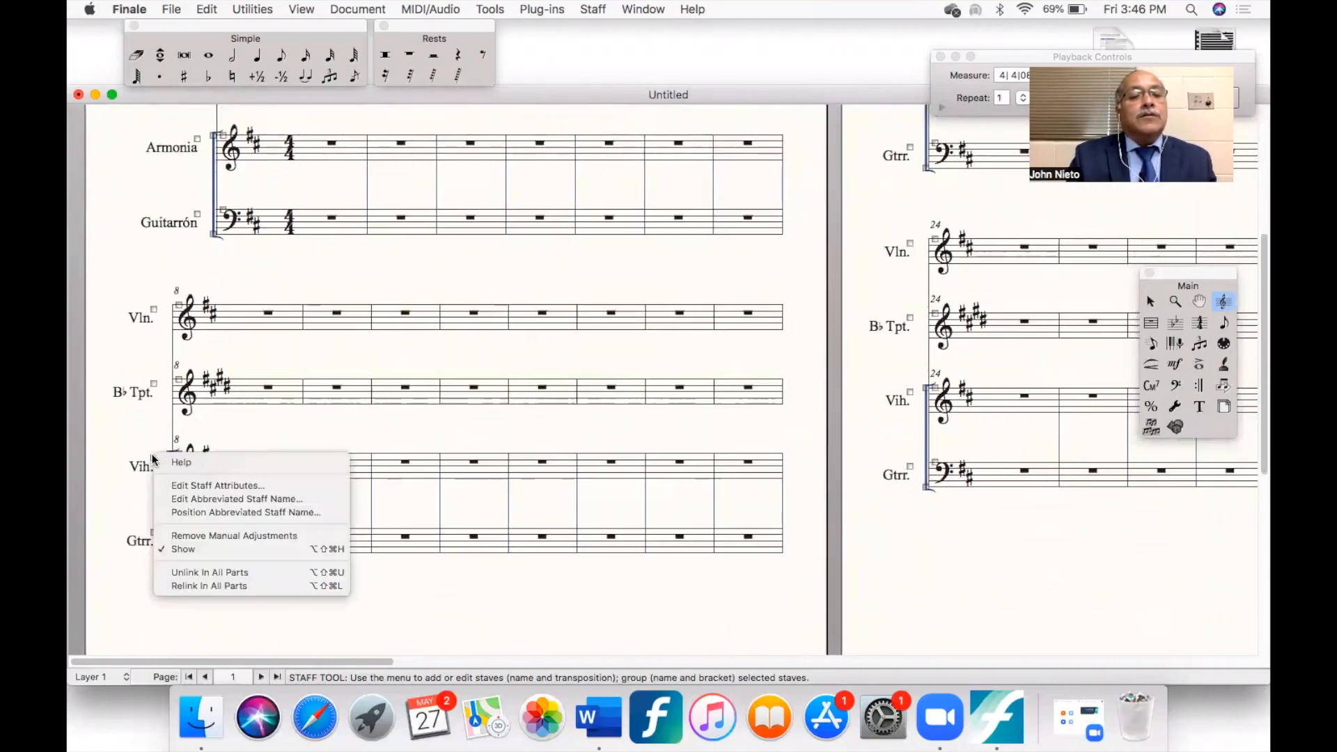
left_click(183, 500)
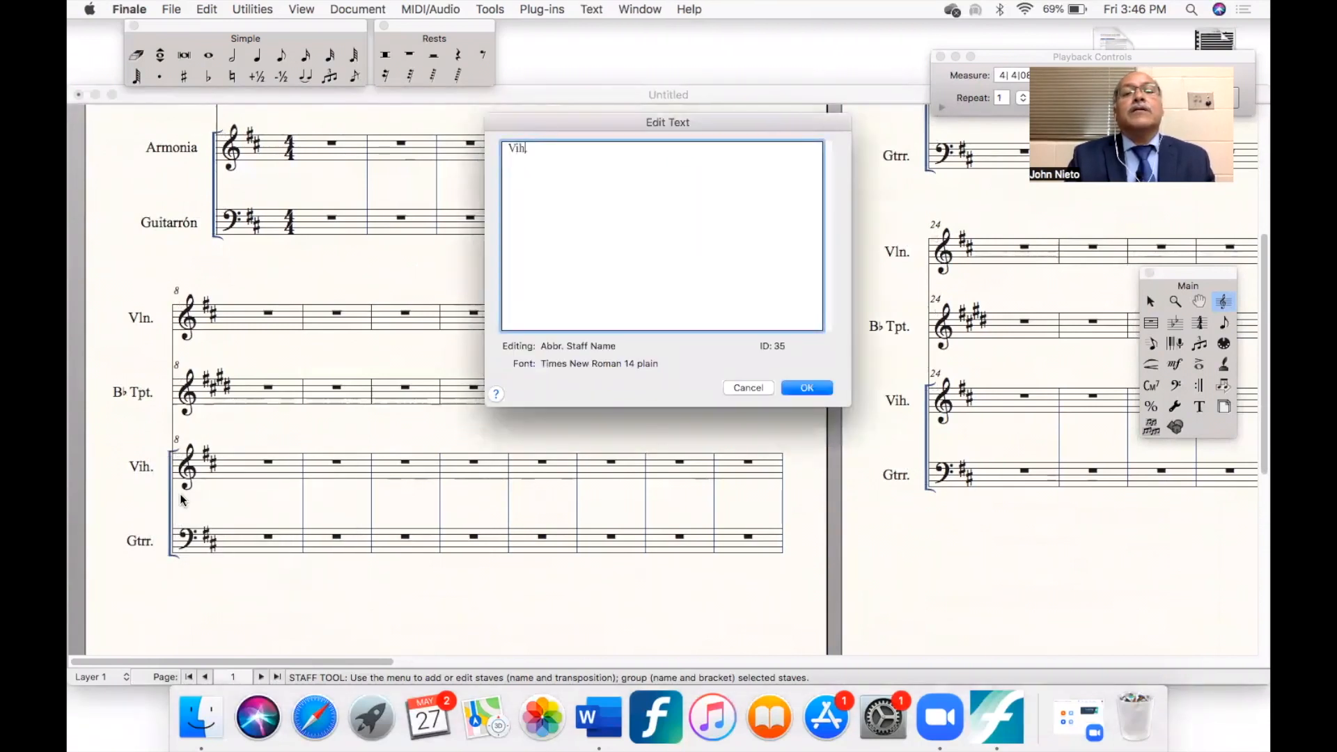
key("BackSpace")
key("BackSpace")
key("BackSpace")
key("BackSpace")
type("Arm.")
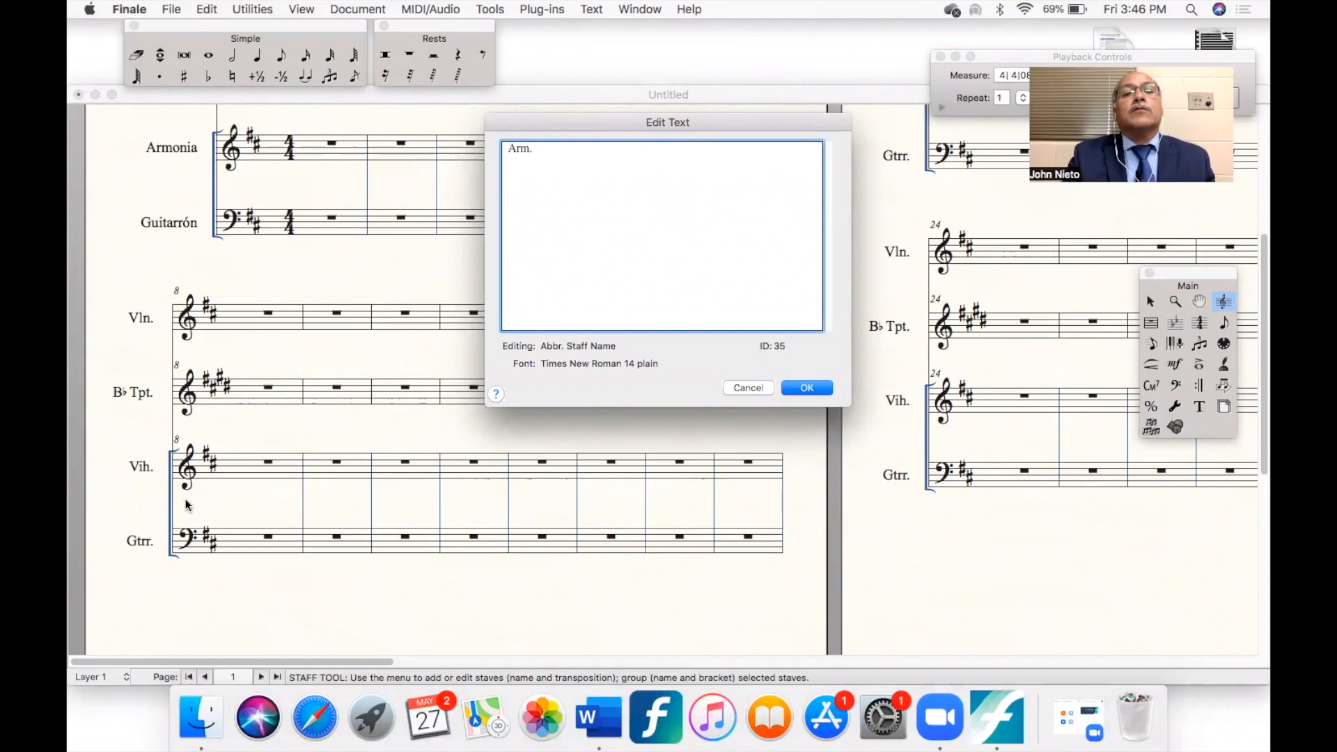
left_click(806, 388)
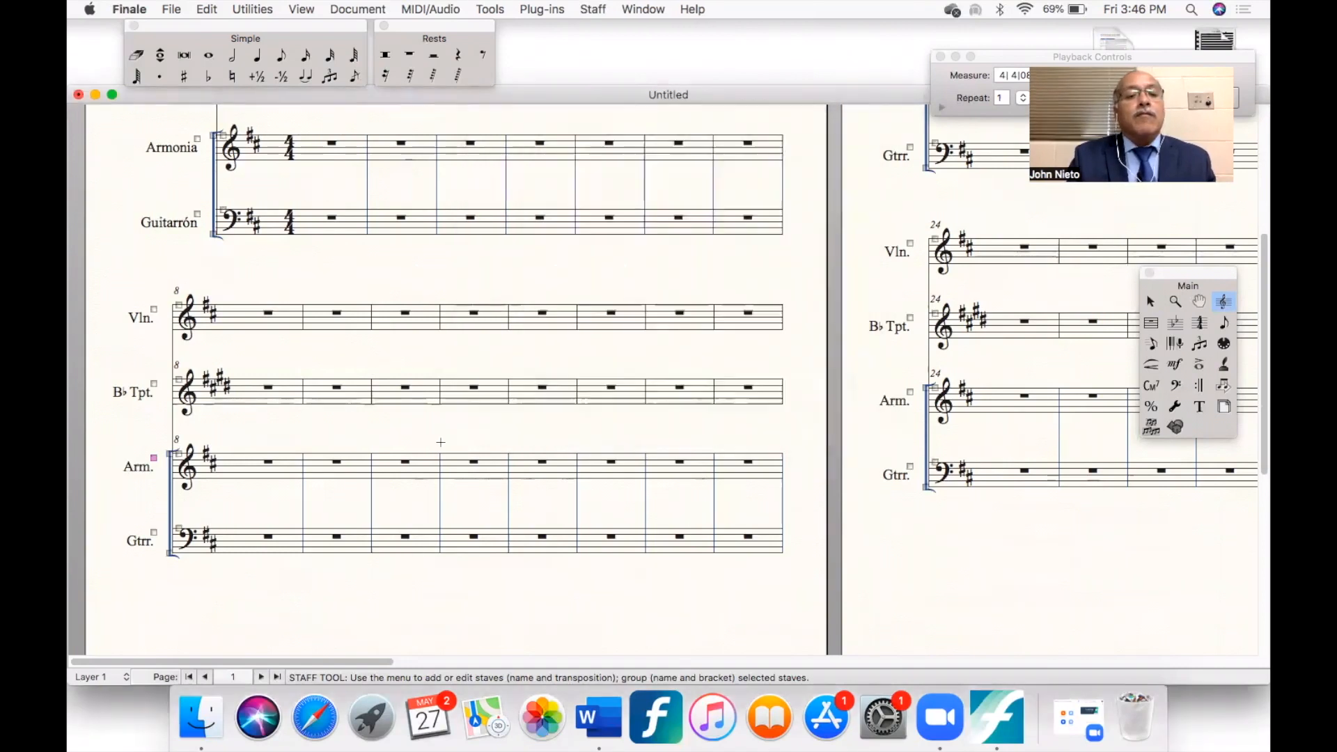
- Change the guitarrón's abbreviated staff name in the second system to "Gtrón."
right_click(153, 532)
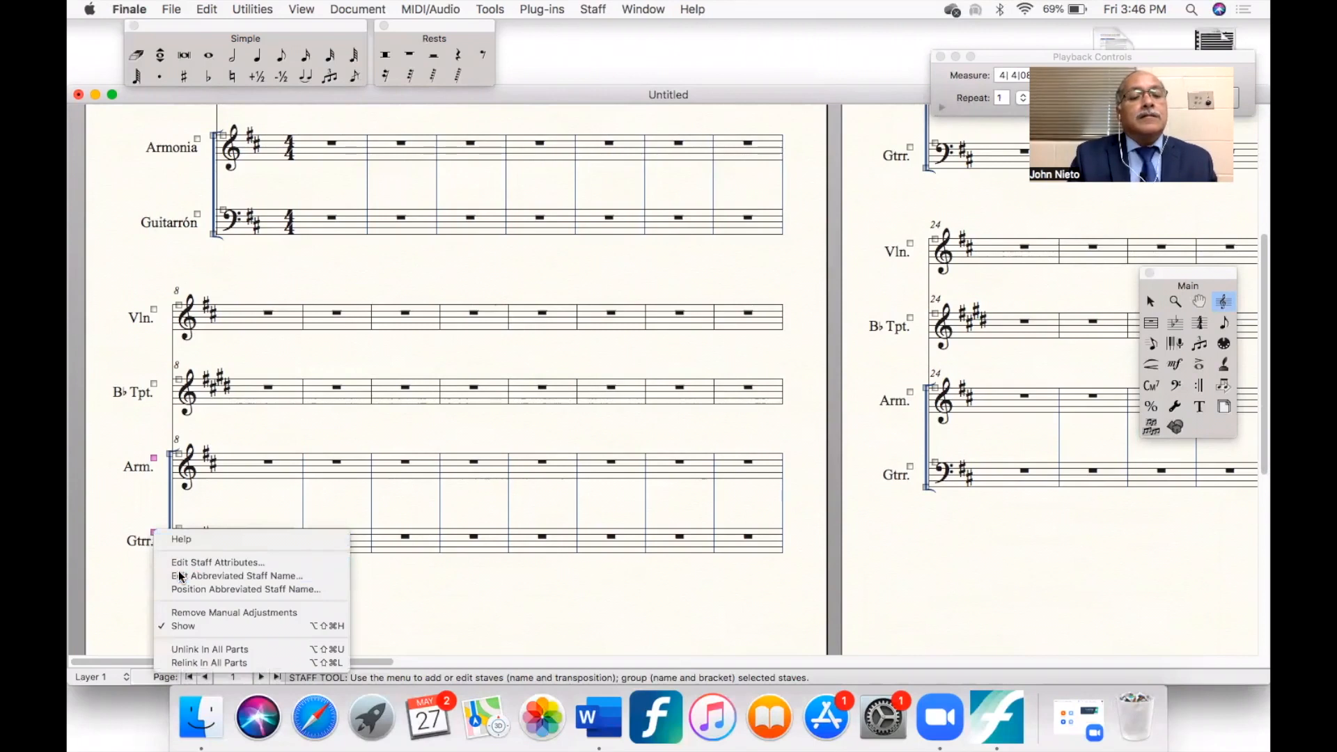
left_click(209, 575)
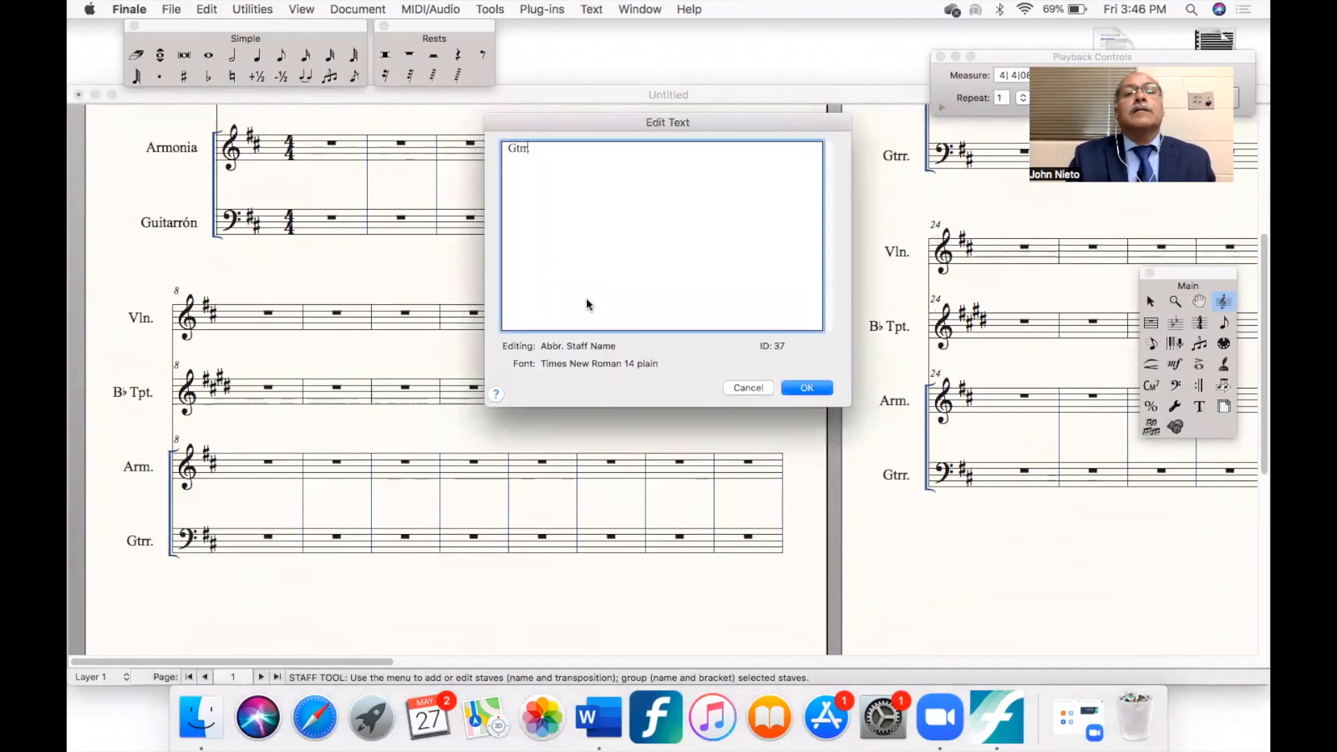
key("BackSpace")
type(".")
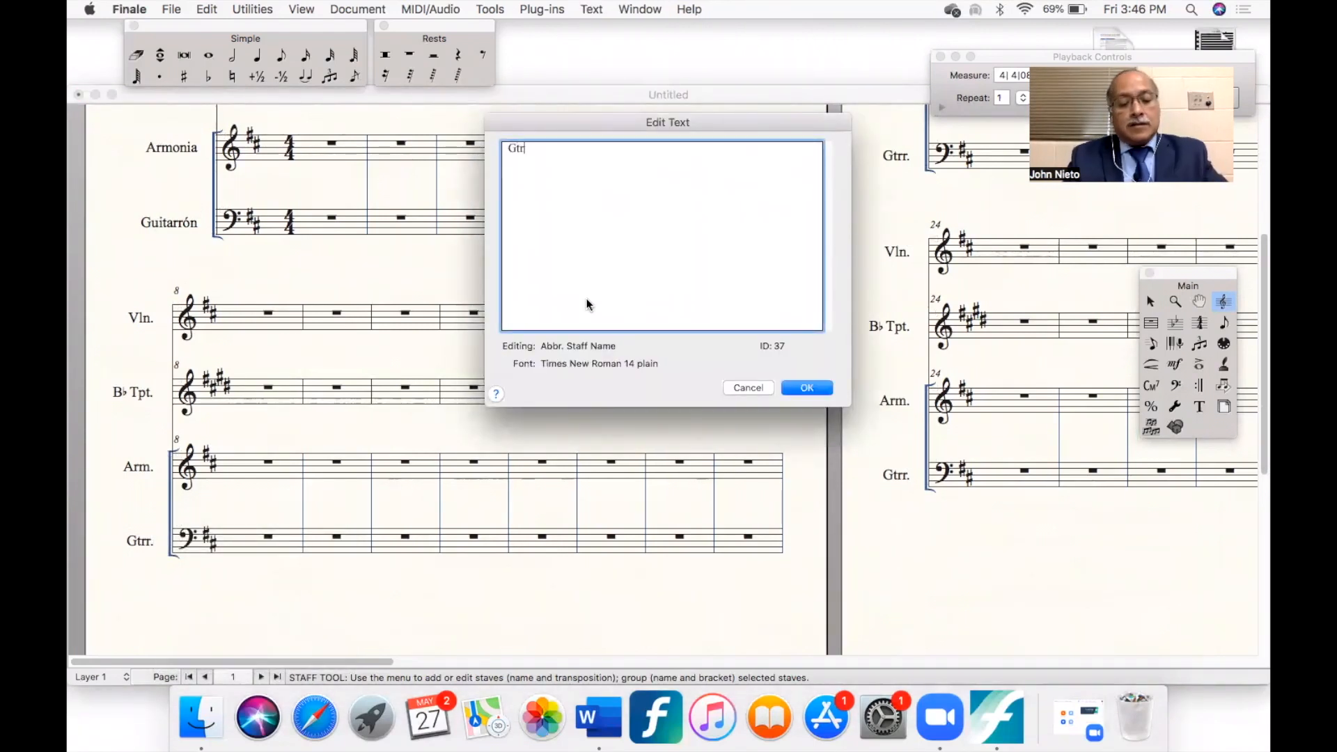
key("shift+Left")
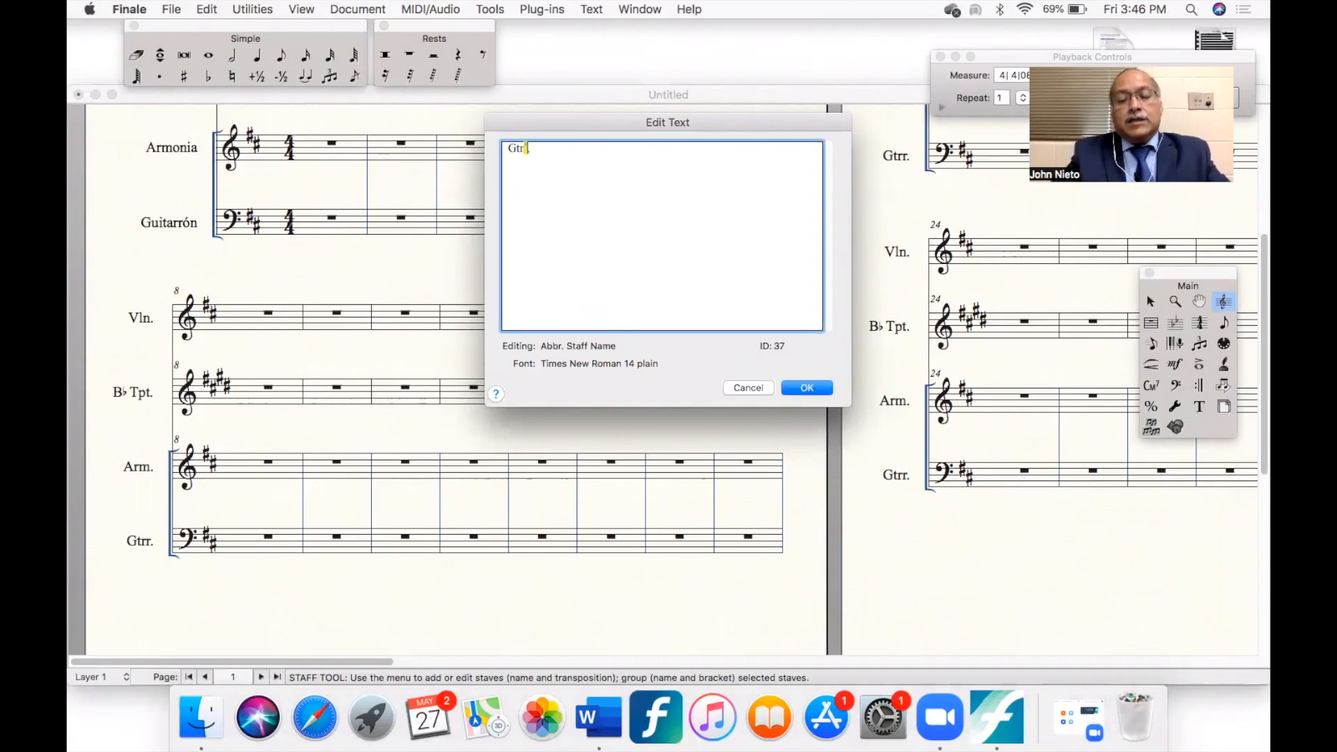
type("ón.")
left_click(815, 388)
scroll(216, 571, "up", 5)
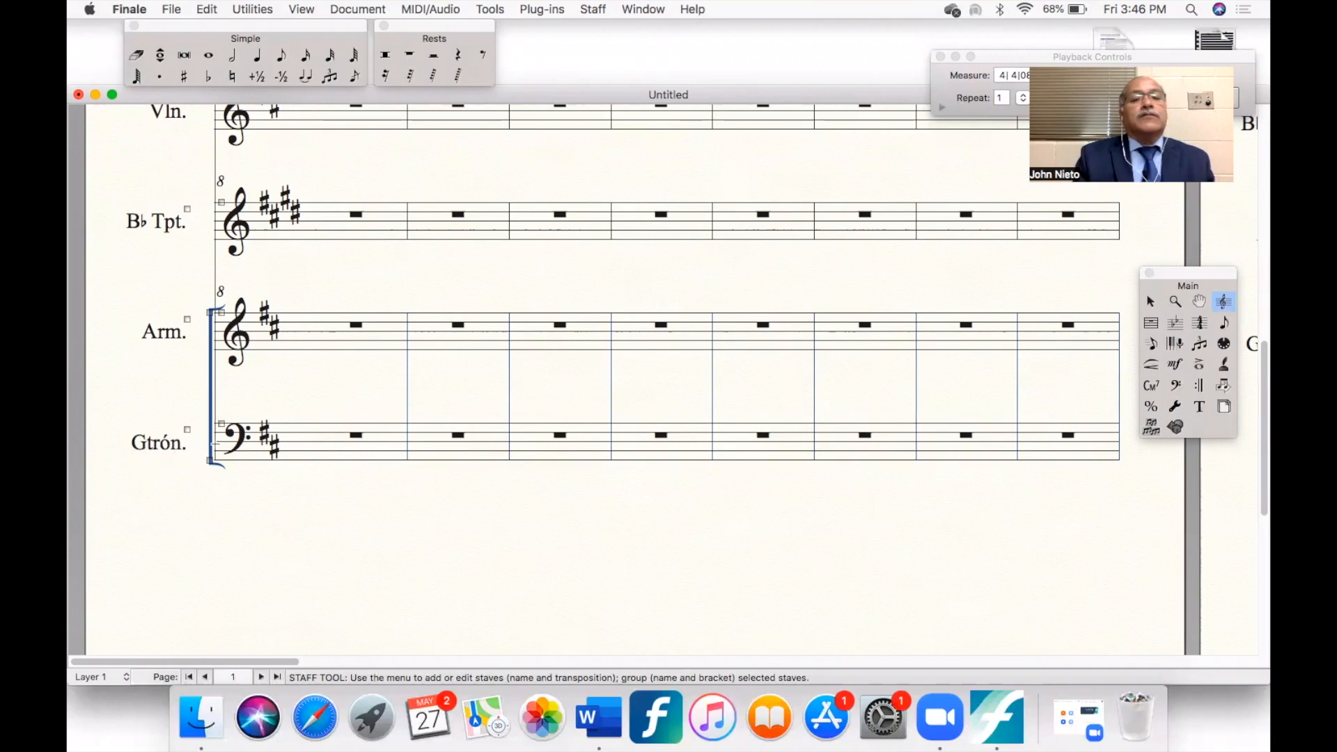
scroll(214, 444, "down", 4)
scroll(215, 444, "up", 1)
scroll(214, 444, "up", 3)
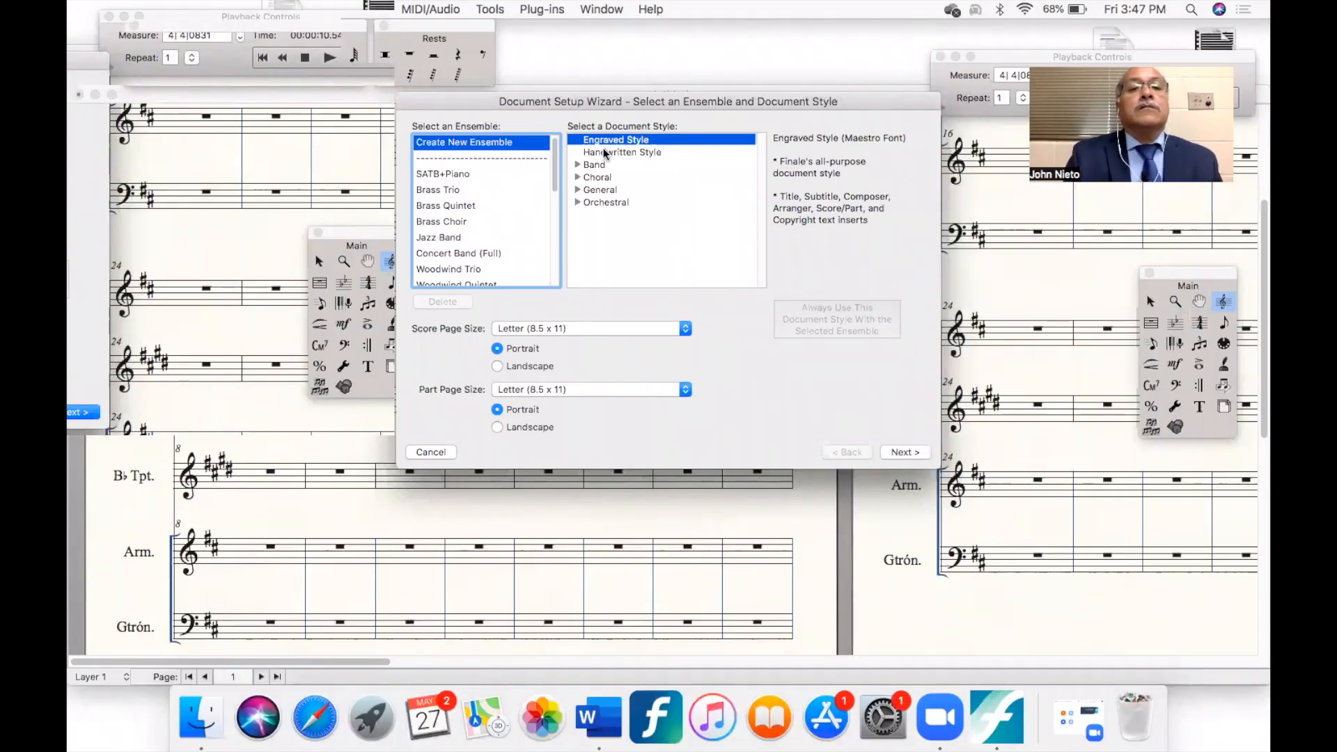
- Base a new document on the Jazz Band ensemble in Engraved Style and remove all the saxophones from its instrument list
left_click(446, 241)
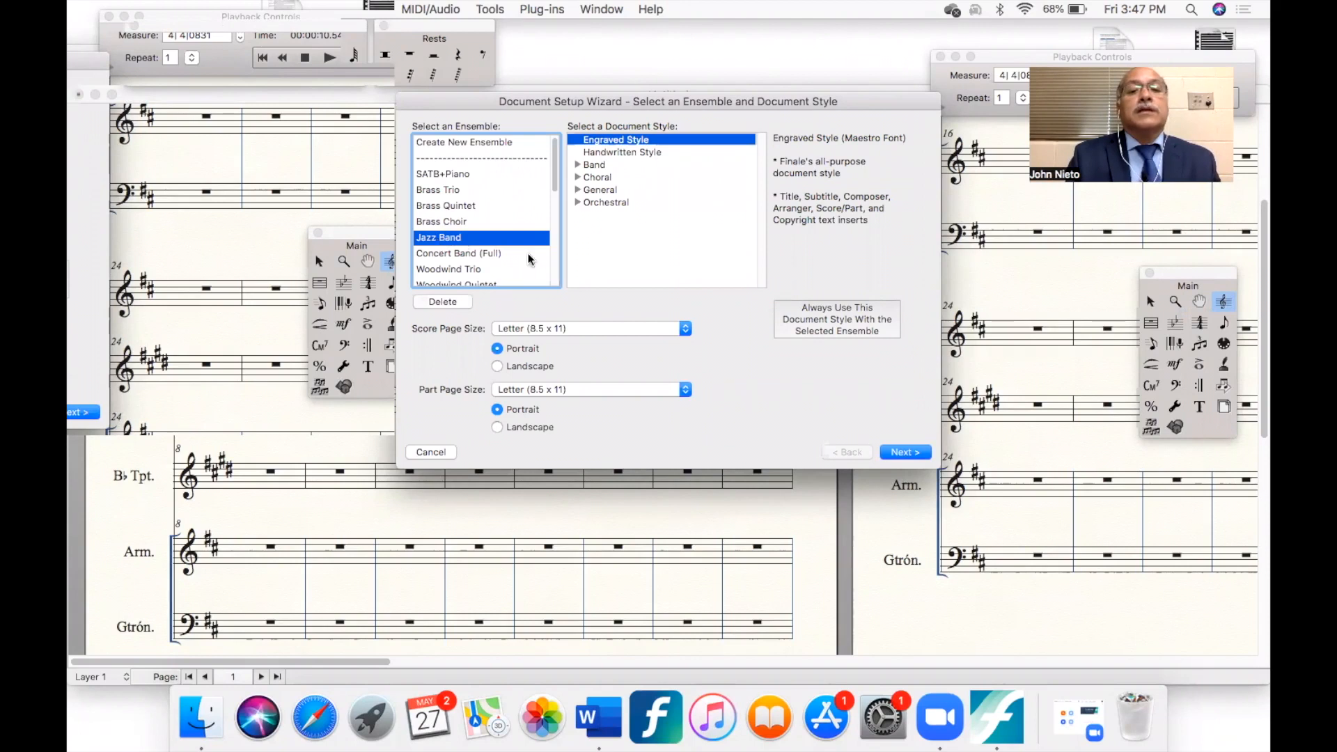
left_click(901, 454)
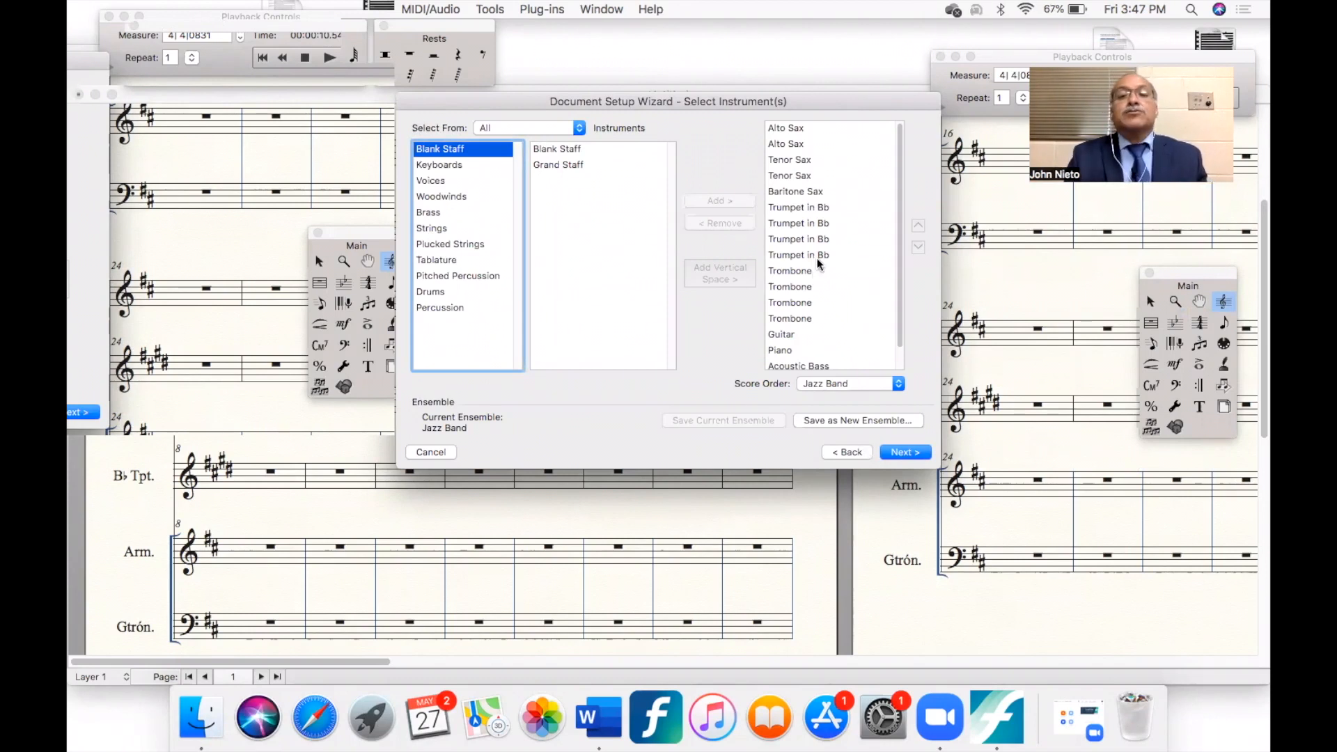
left_click(793, 129)
left_click(734, 225)
left_click(734, 225)
left_click(734, 225)
left_click(734, 225)
left_click(733, 227)
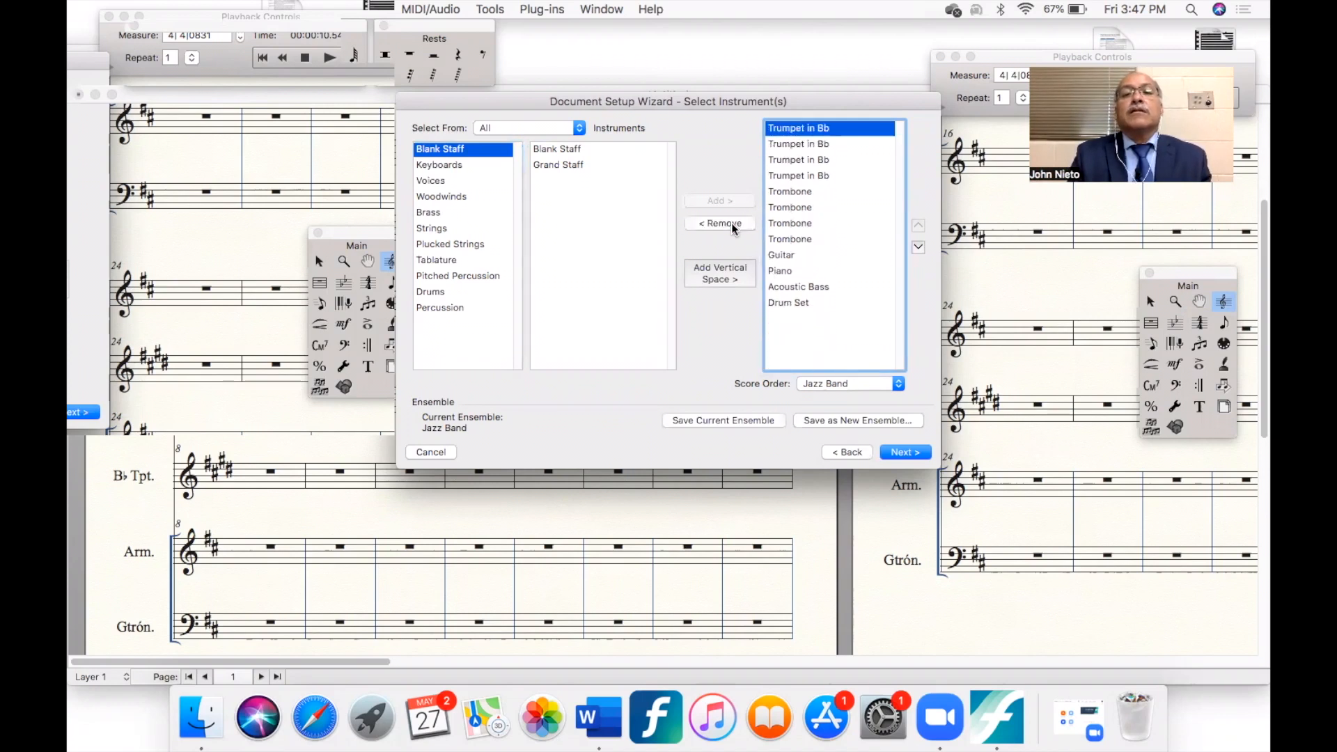
- Remove all four trombones from the ensemble's instrument list
left_click(794, 194)
left_click(738, 225)
left_click(735, 226)
left_click(733, 227)
left_click(731, 226)
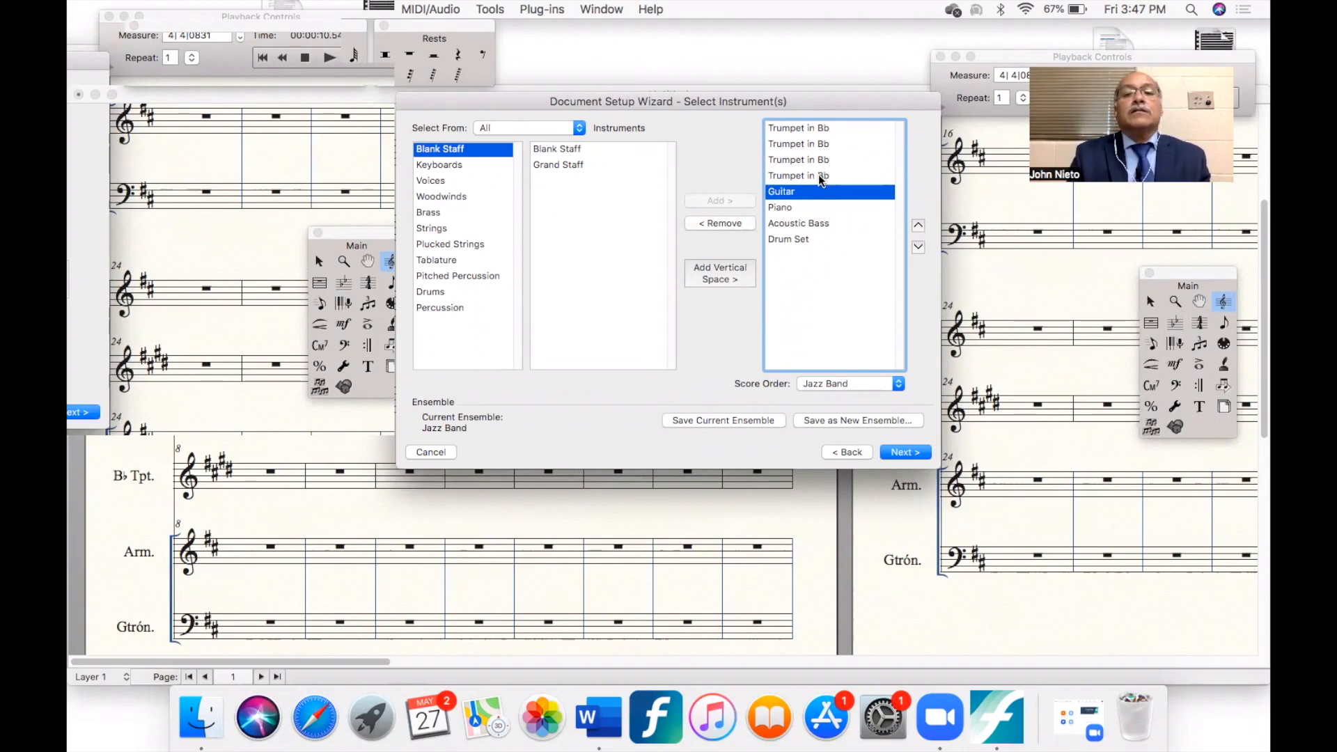
- Save the edited instrument list as a new ensemble named "Santanera"
left_click(850, 422)
type("Sonora")
key("BackSpace")
key("BackSpace")
key("BackSpace")
key("BackSpace")
key("BackSpace")
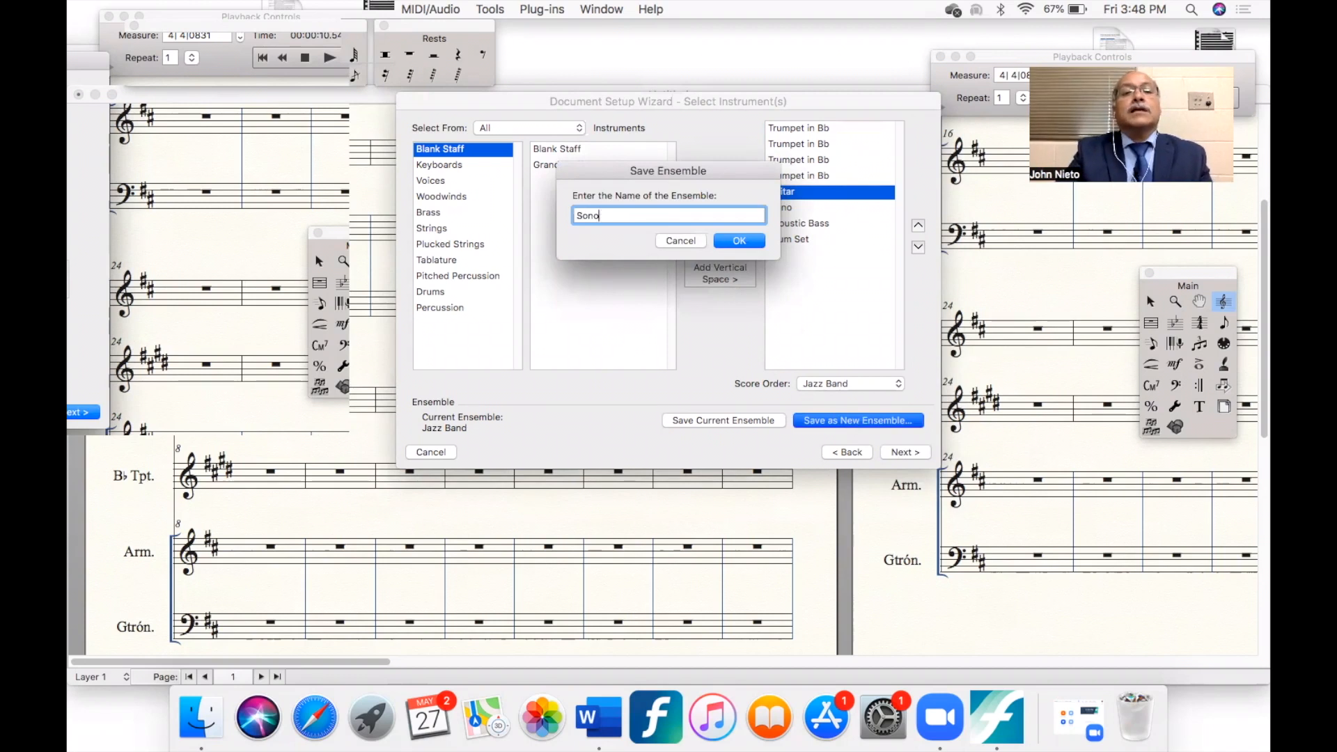
type("antanera")
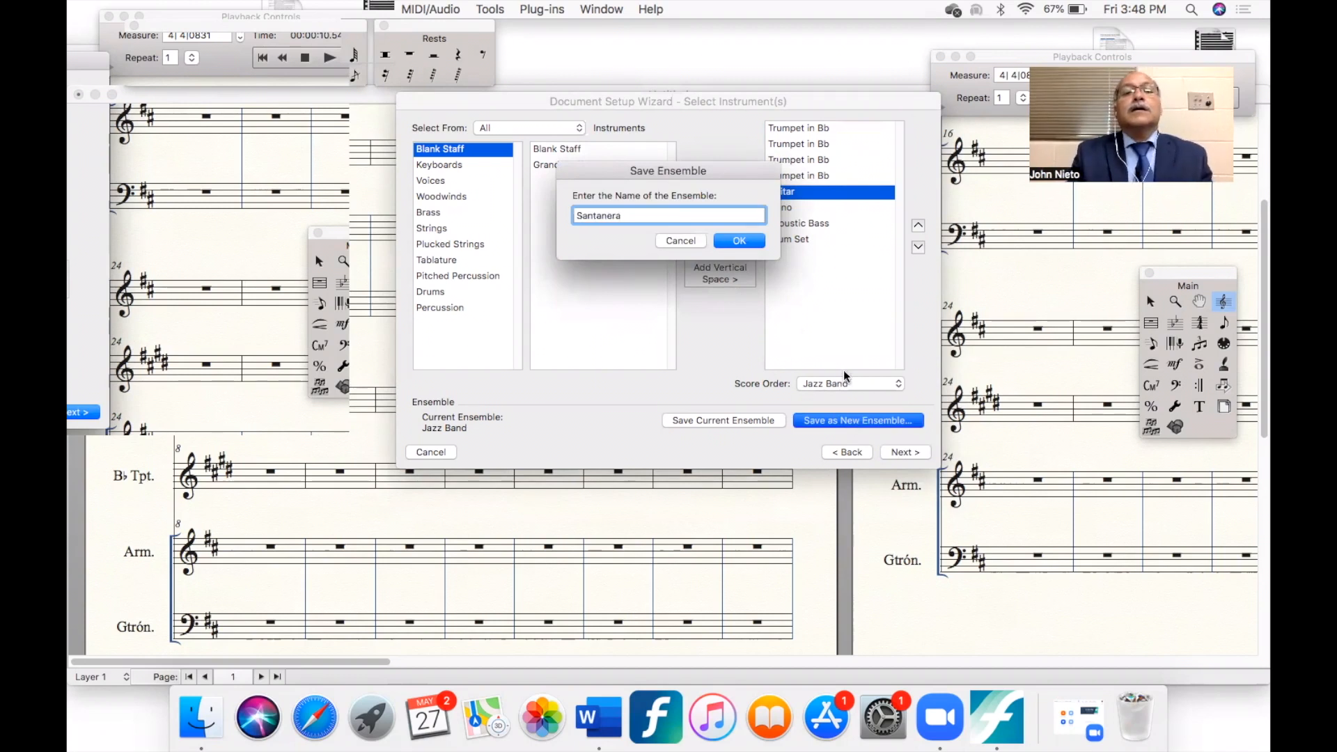
left_click(732, 241)
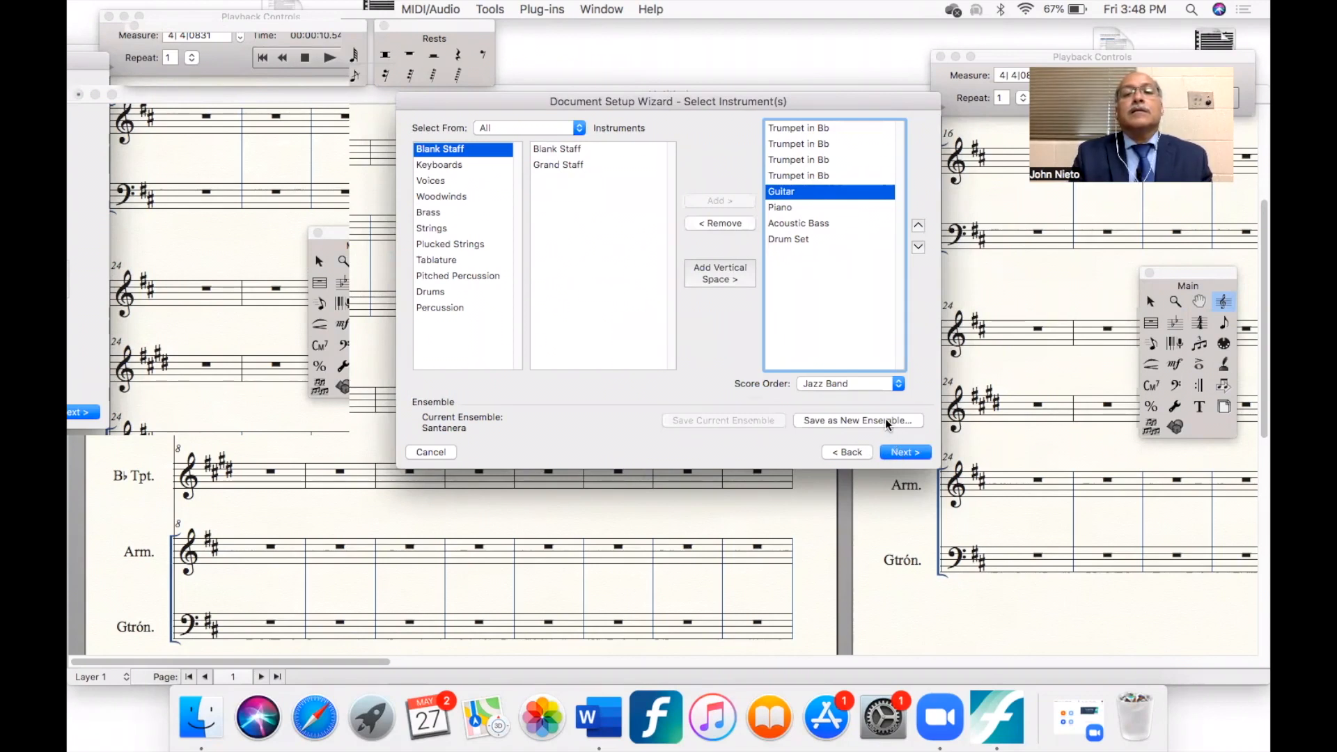
- Enter "Sonora Santanera" as the new document's title and add the year 2022 to its copyright line
left_click(900, 452)
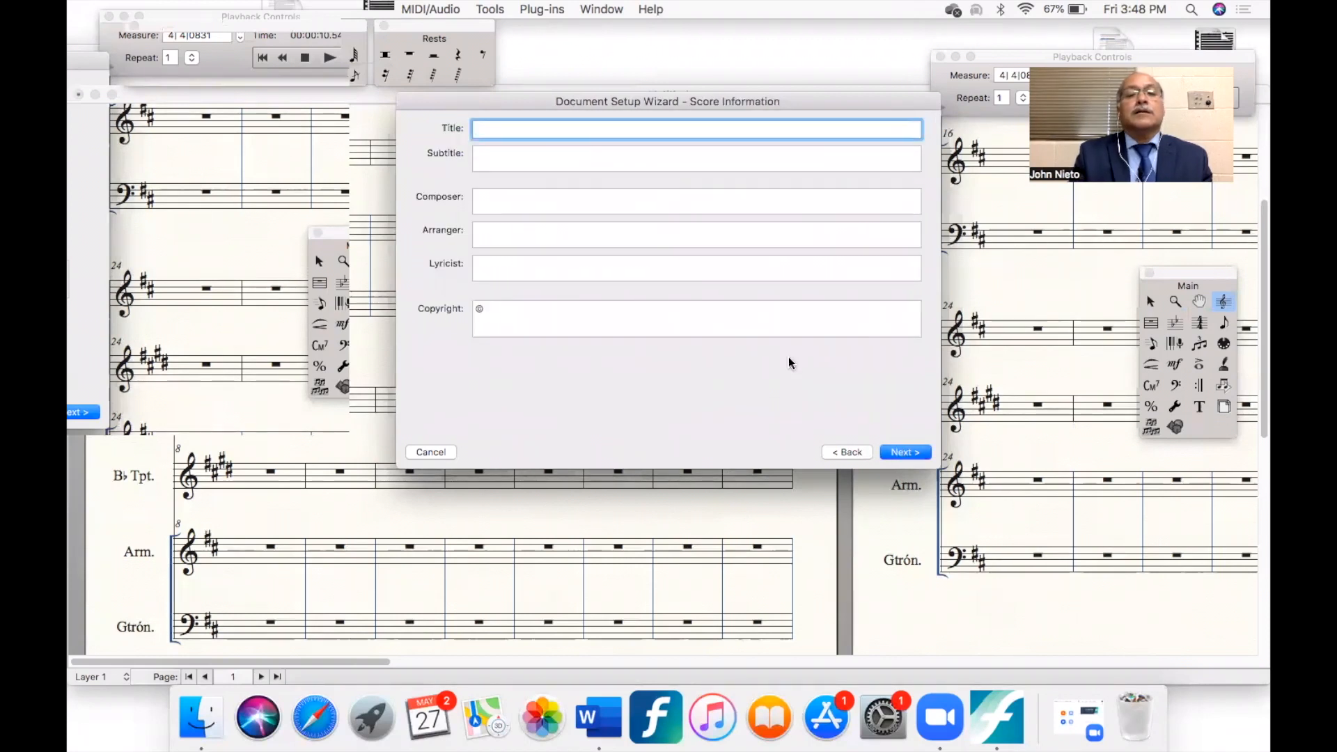
type("Sono")
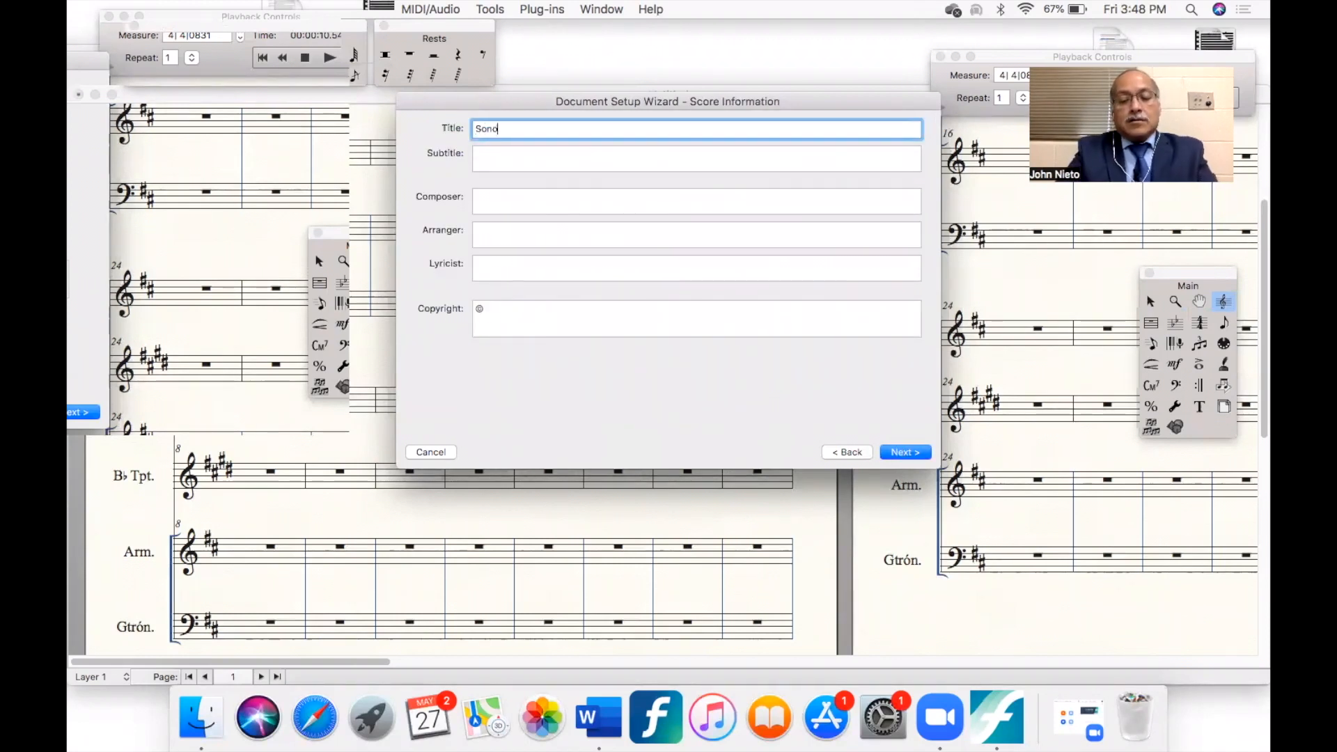
type("ra Sa")
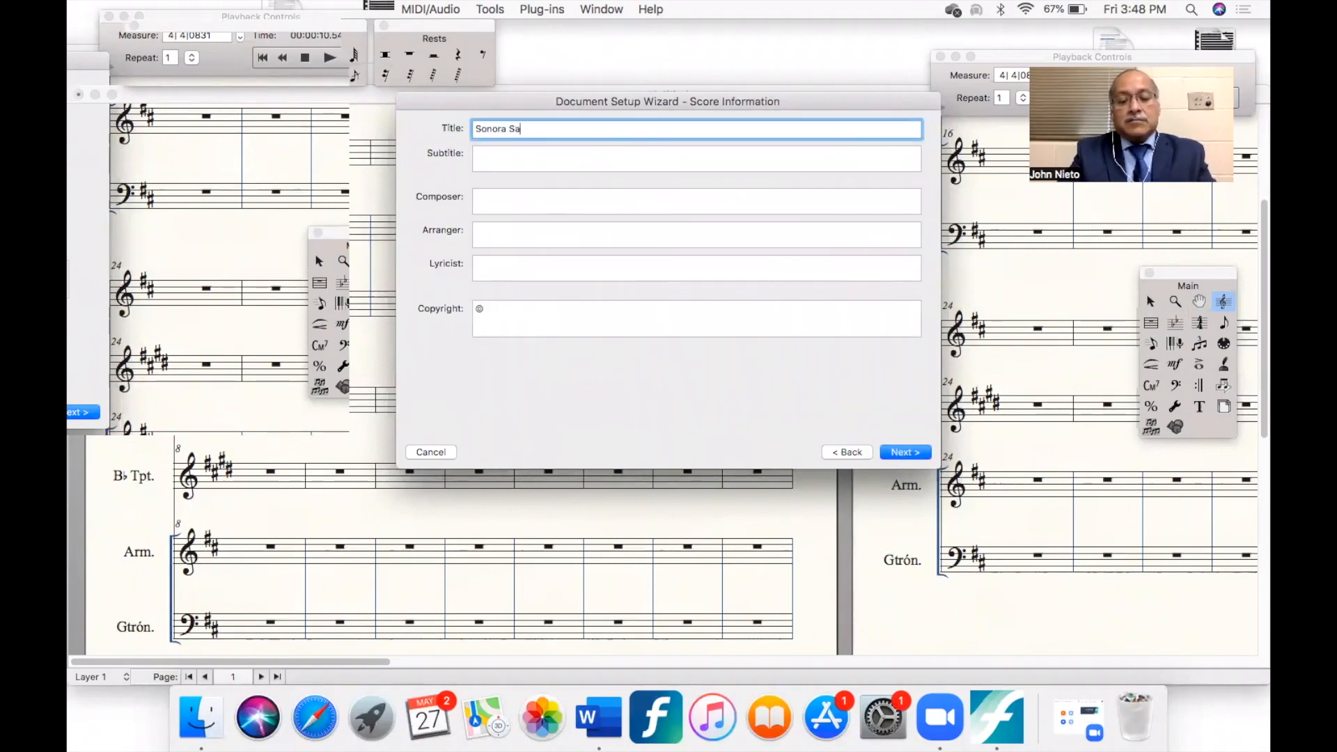
type("ntanera")
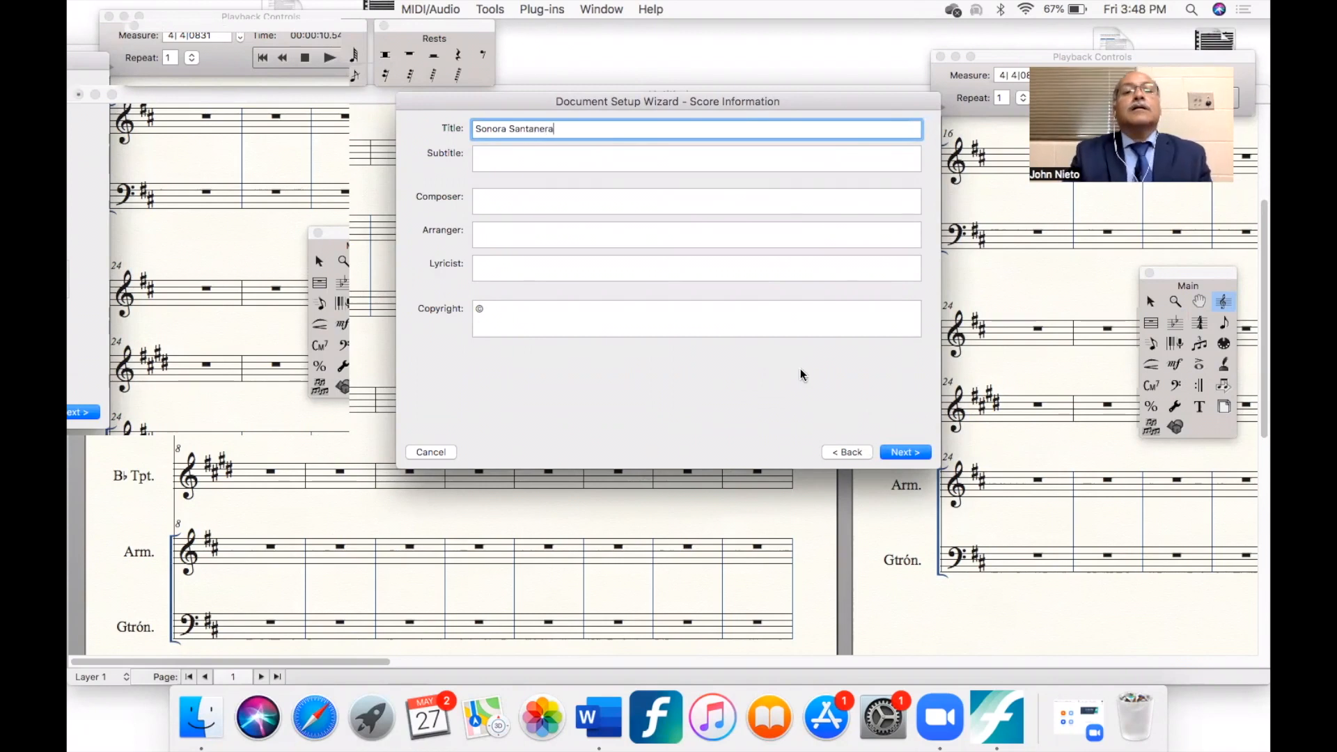
left_click(649, 309)
type("2022")
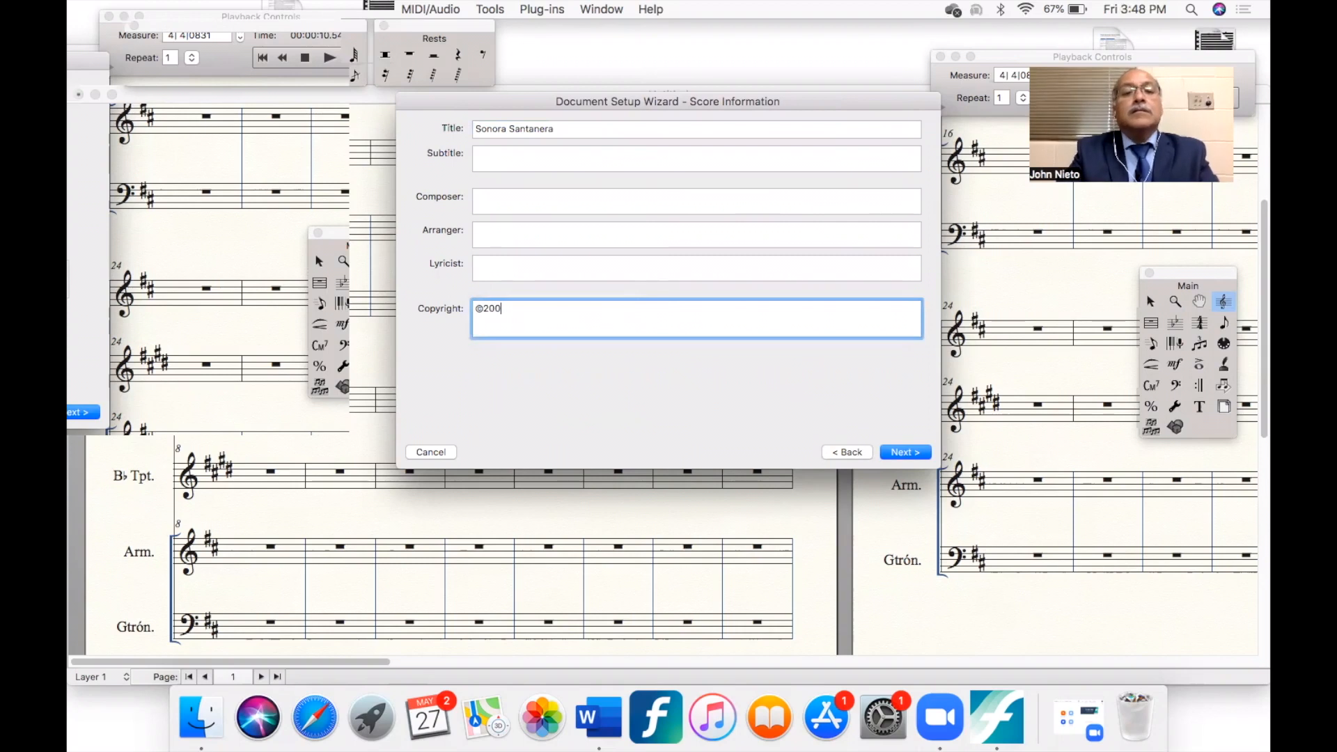
- Set the concert key signature to F Major and finish creating the document
left_click(906, 453)
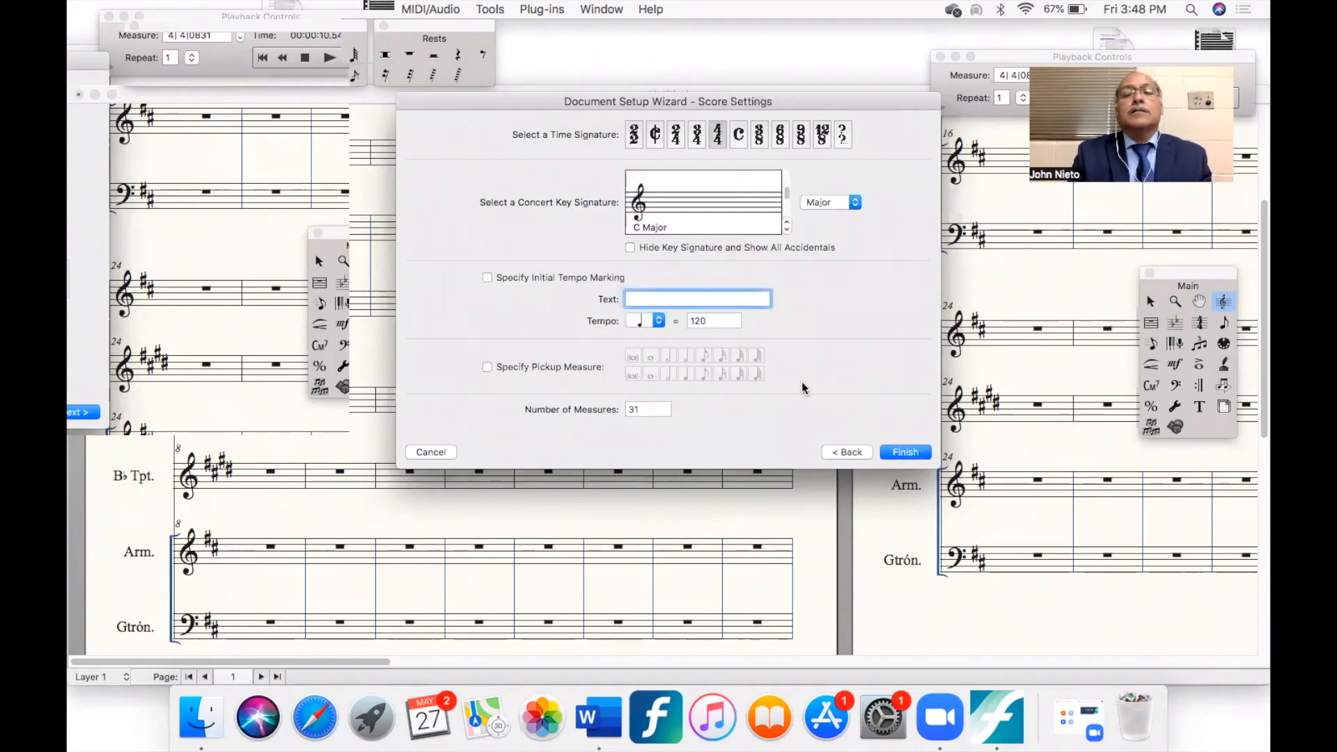
left_click(786, 231)
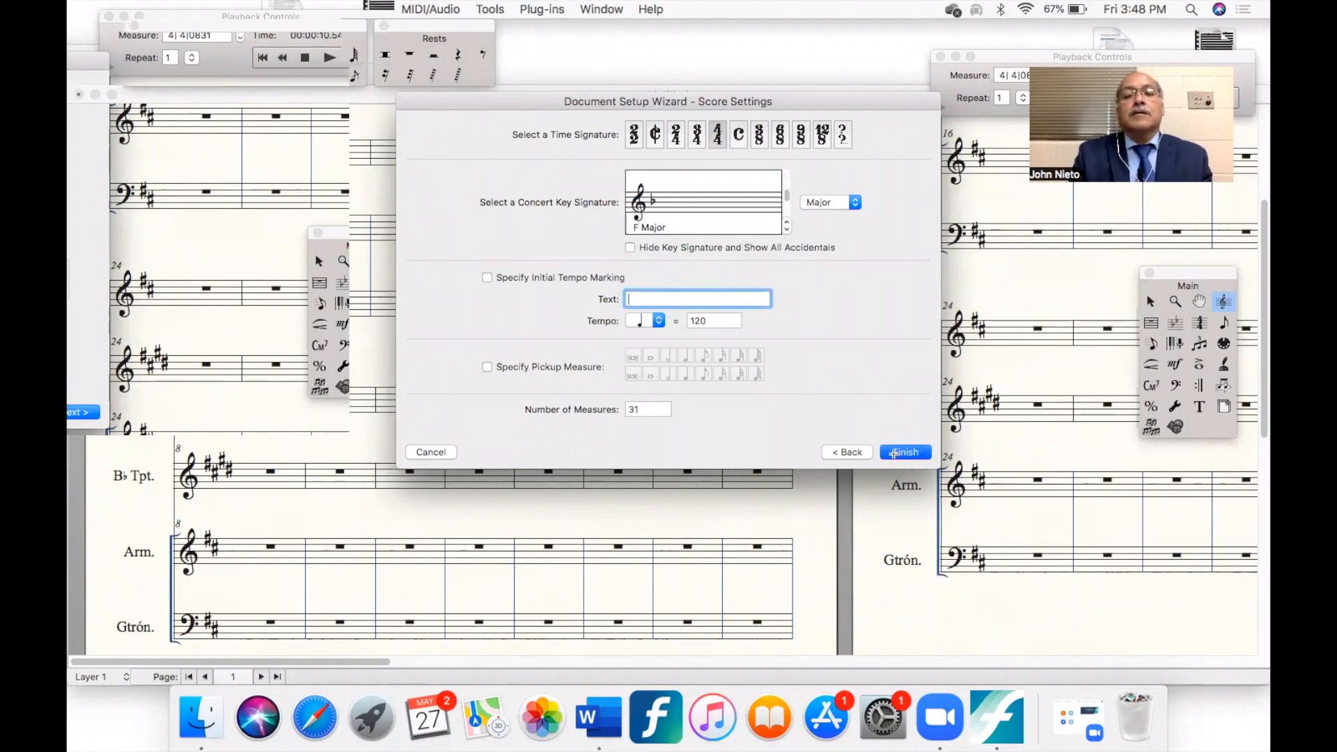
left_click(890, 453)
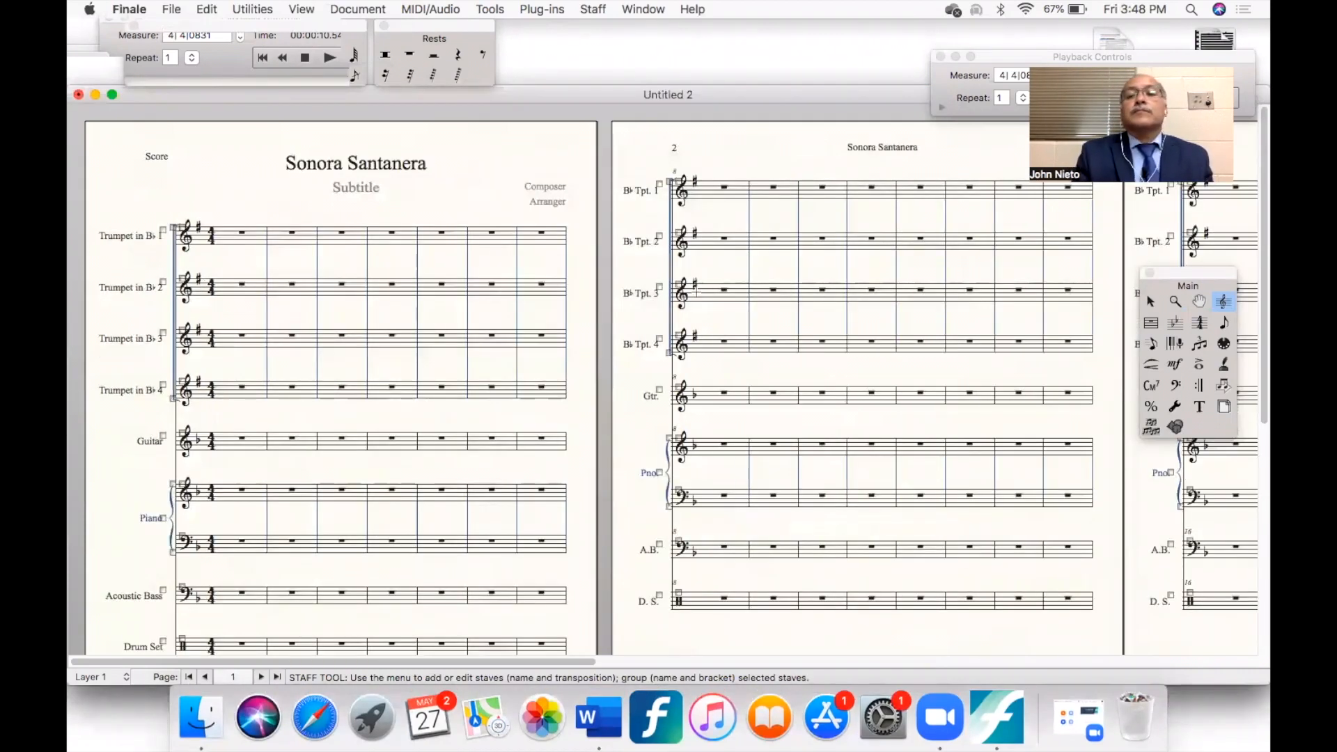
- Replace the subtitle placeholder under the score's title with "Salsa"
left_click(1201, 409)
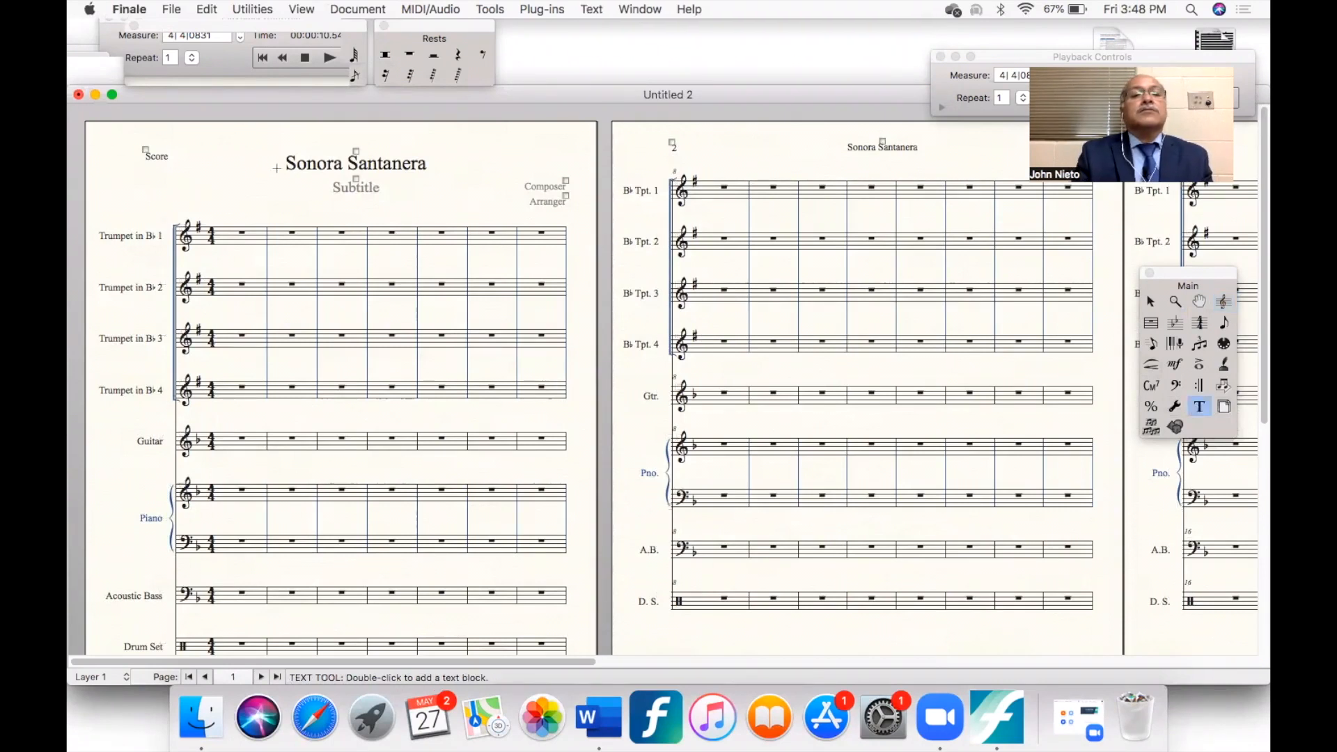
double_click(358, 185)
type("Salsa")
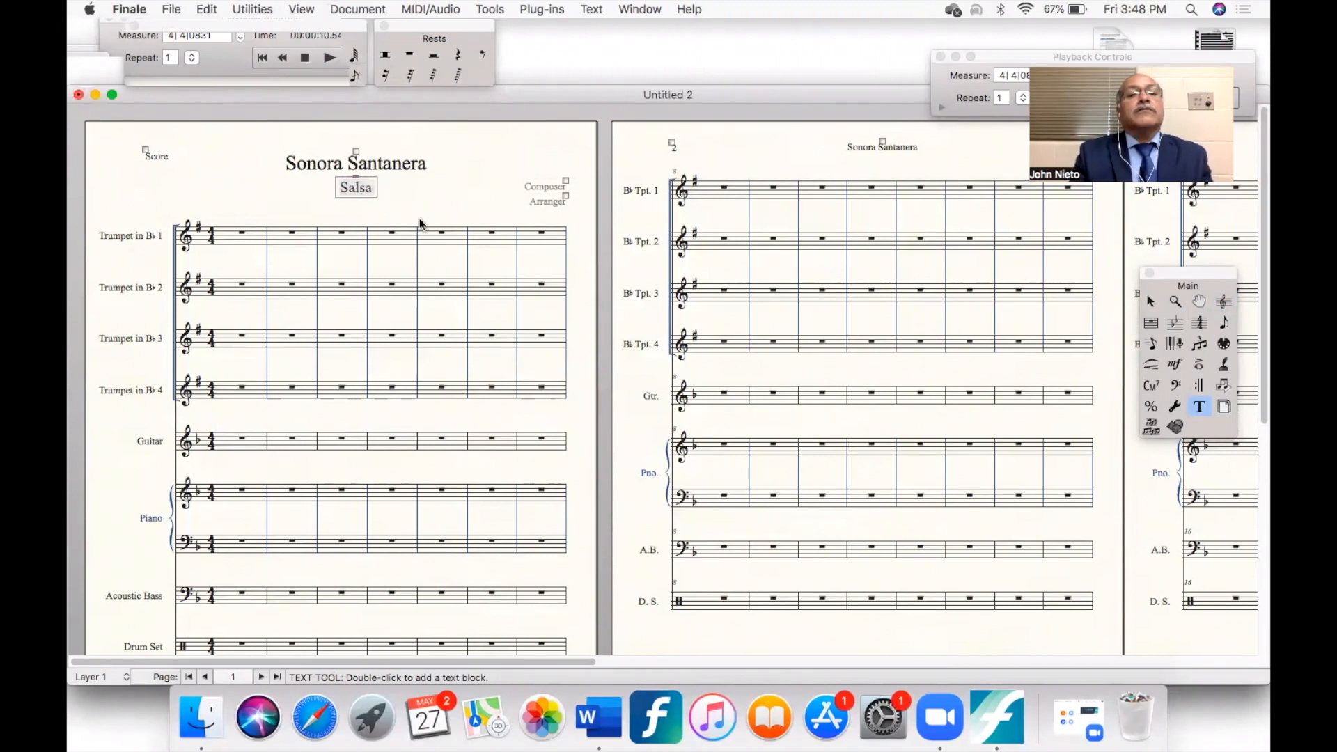
left_click(434, 193)
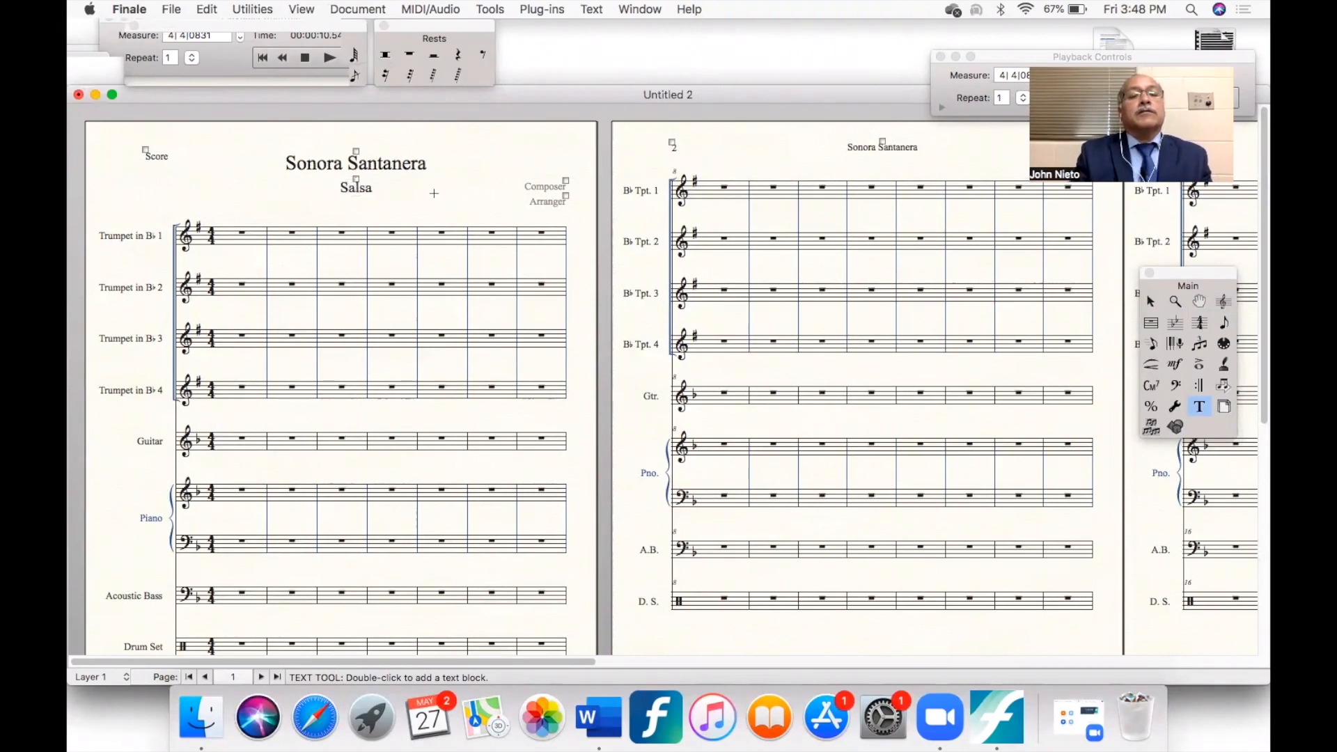
- Replace the subtitle text with "To my lovely wife"
left_click(363, 189)
left_click_drag(372, 190, 271, 181)
type("To my lo")
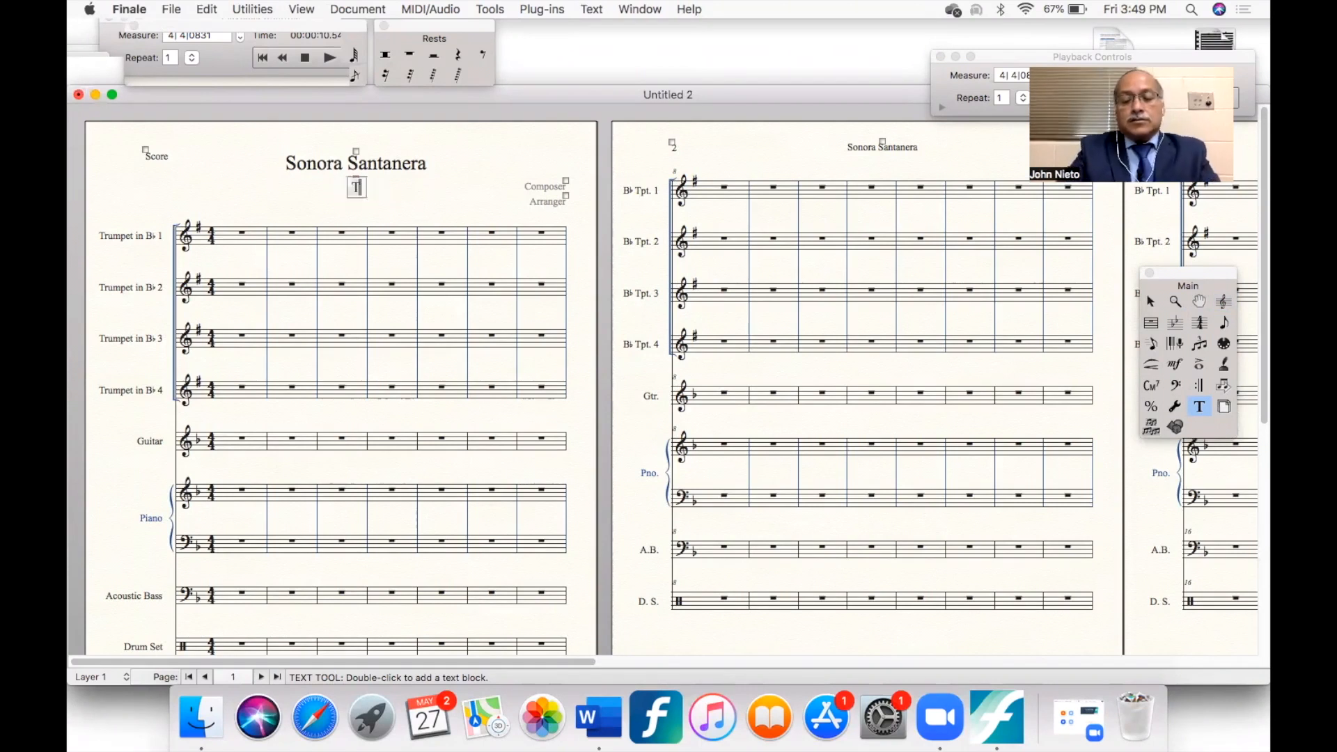
type("ve")
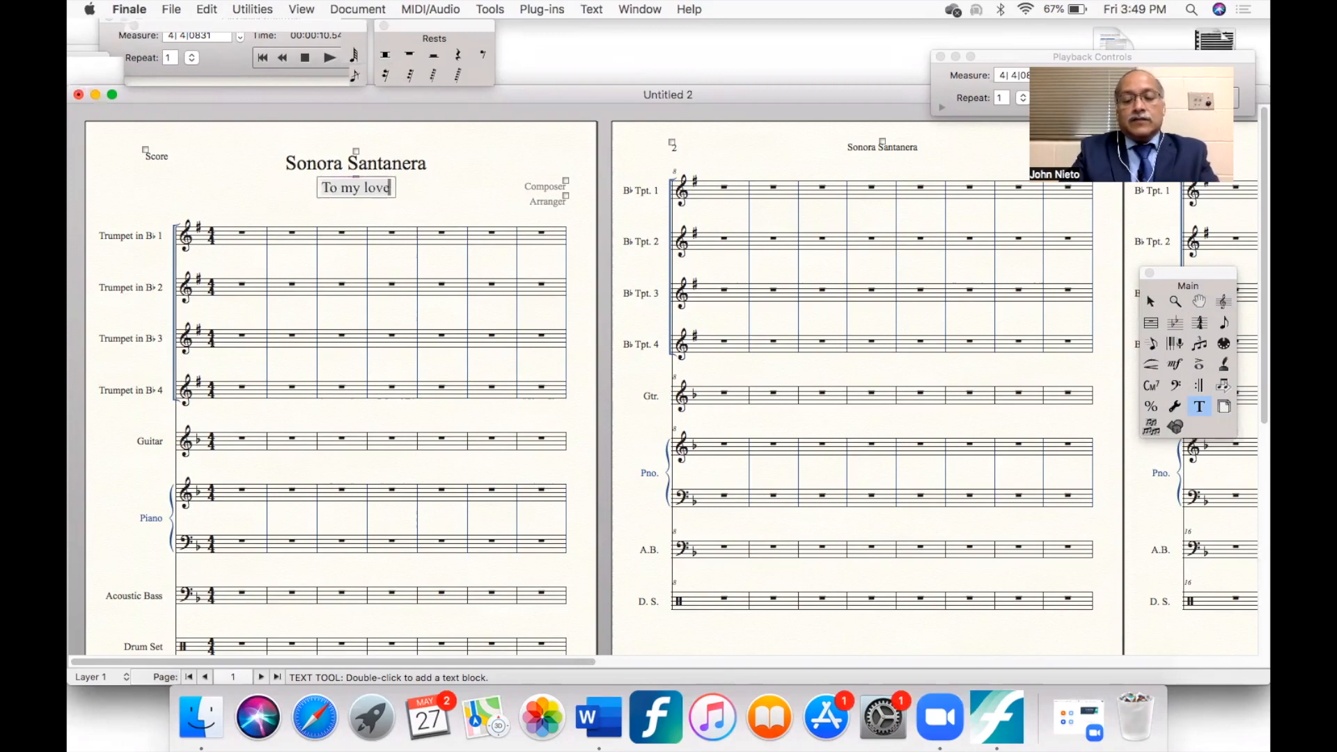
type("ly wife")
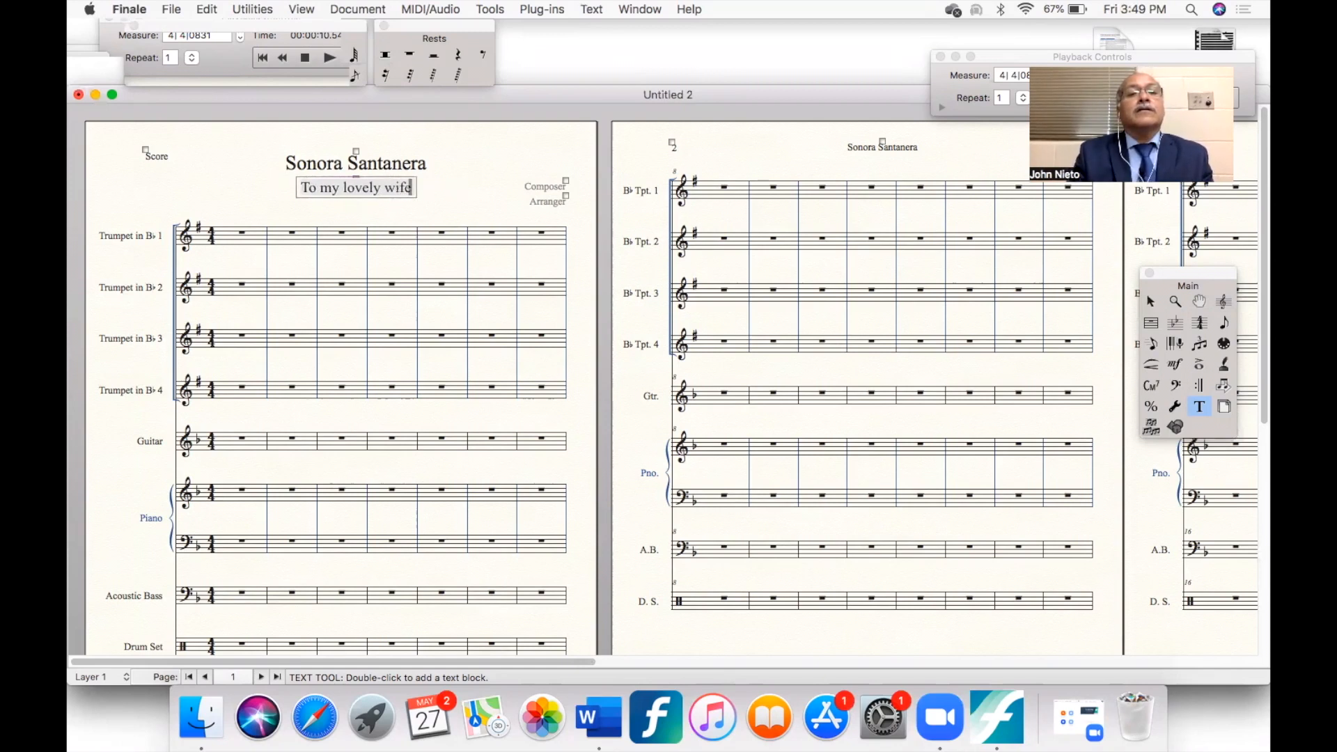
left_click(456, 188)
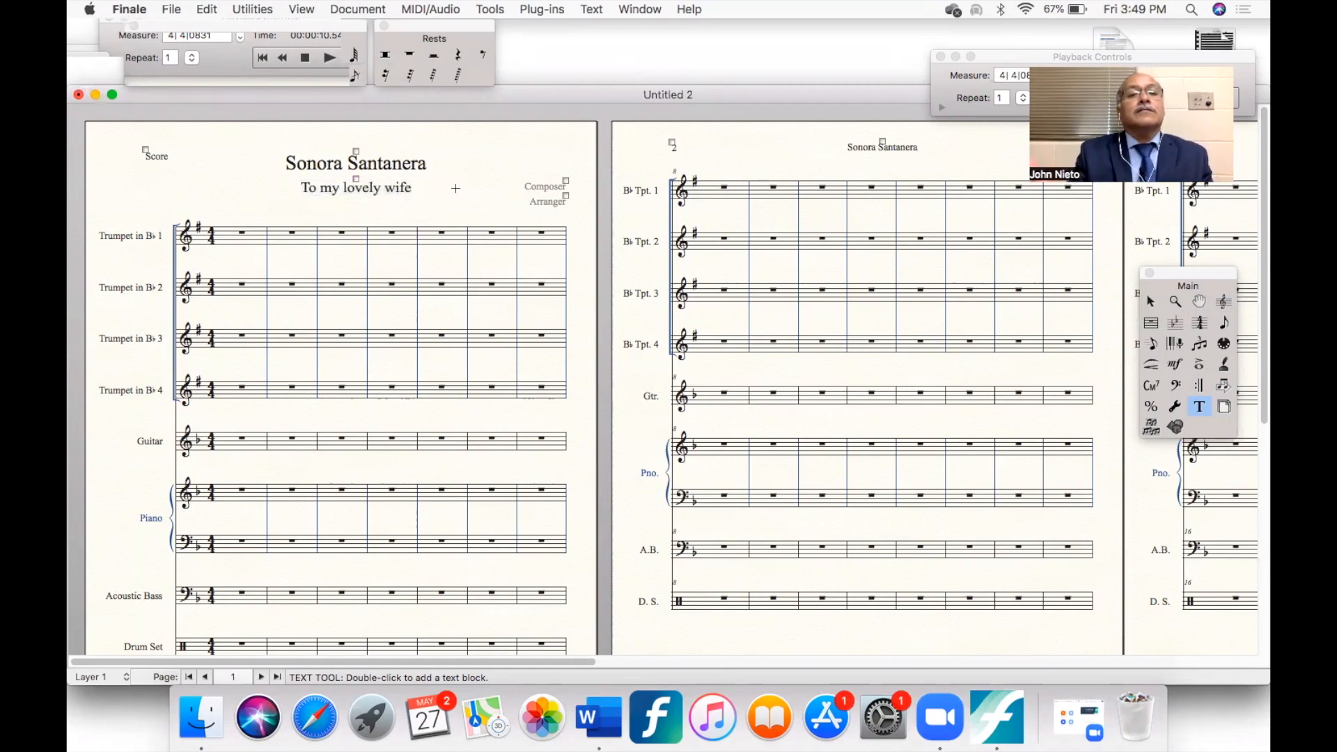
- Replace the score title on the first page with "Margarita", correcting its spelling
double_click(356, 151)
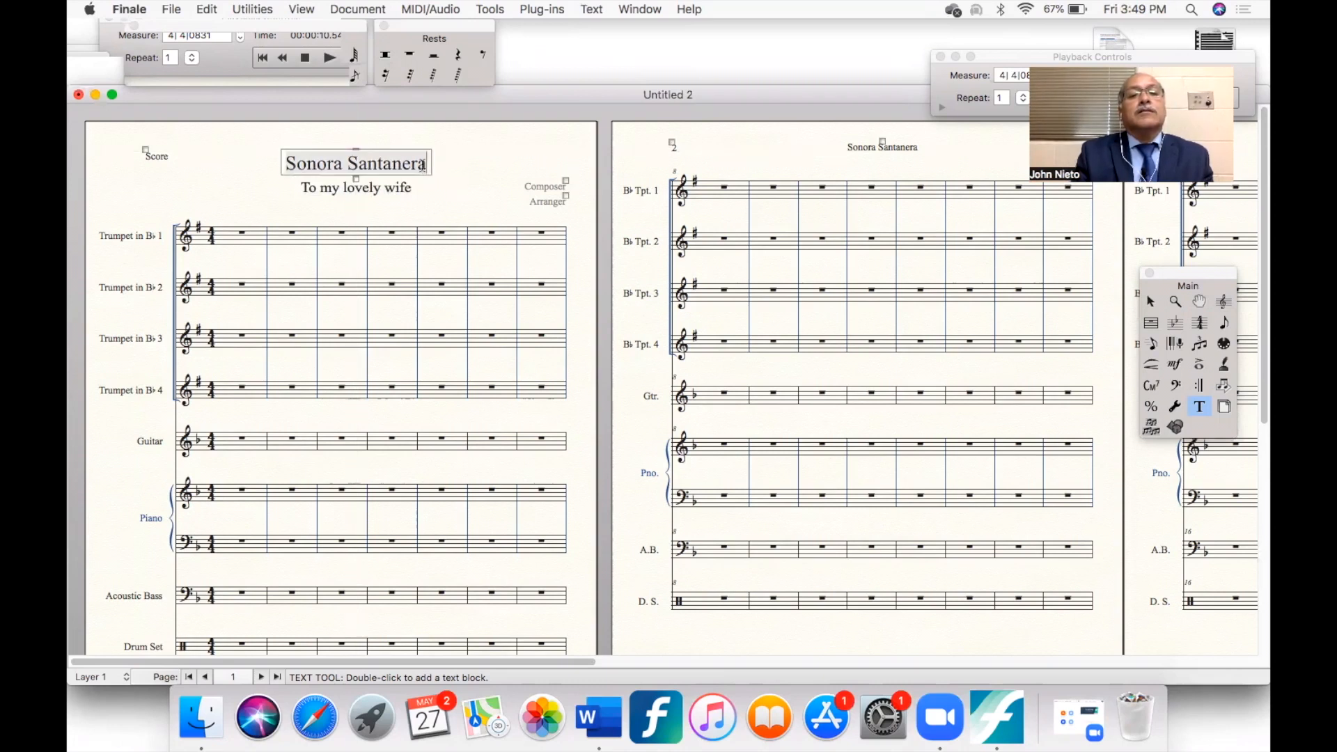
left_click_drag(422, 165, 245, 159)
key("BackSpace")
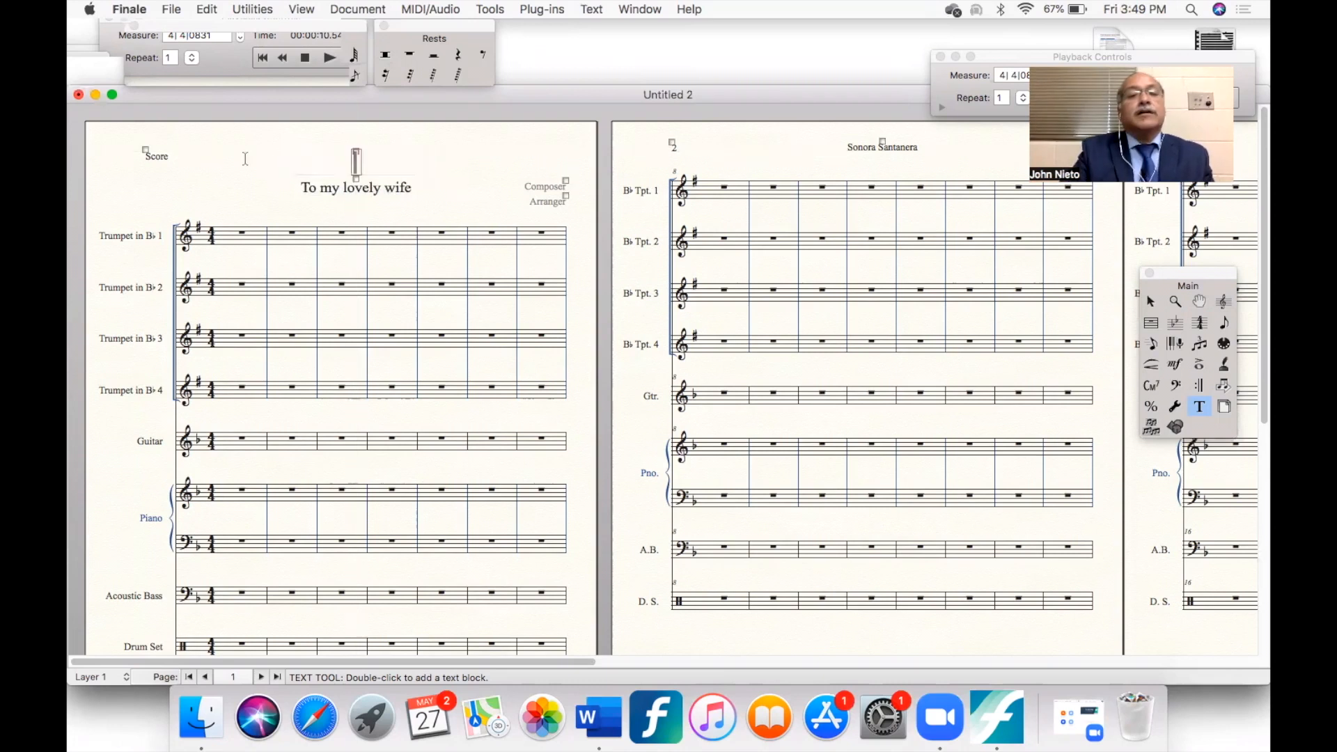
type("Ma")
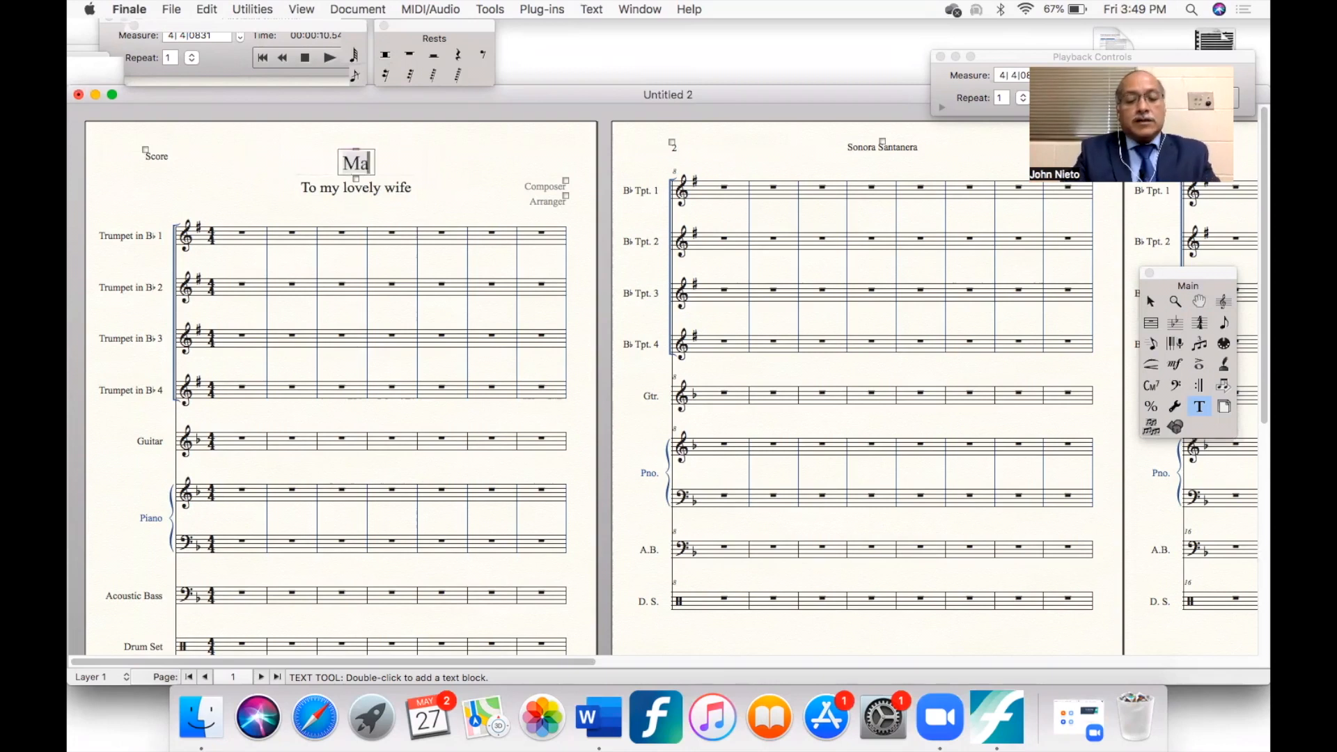
type("rgara")
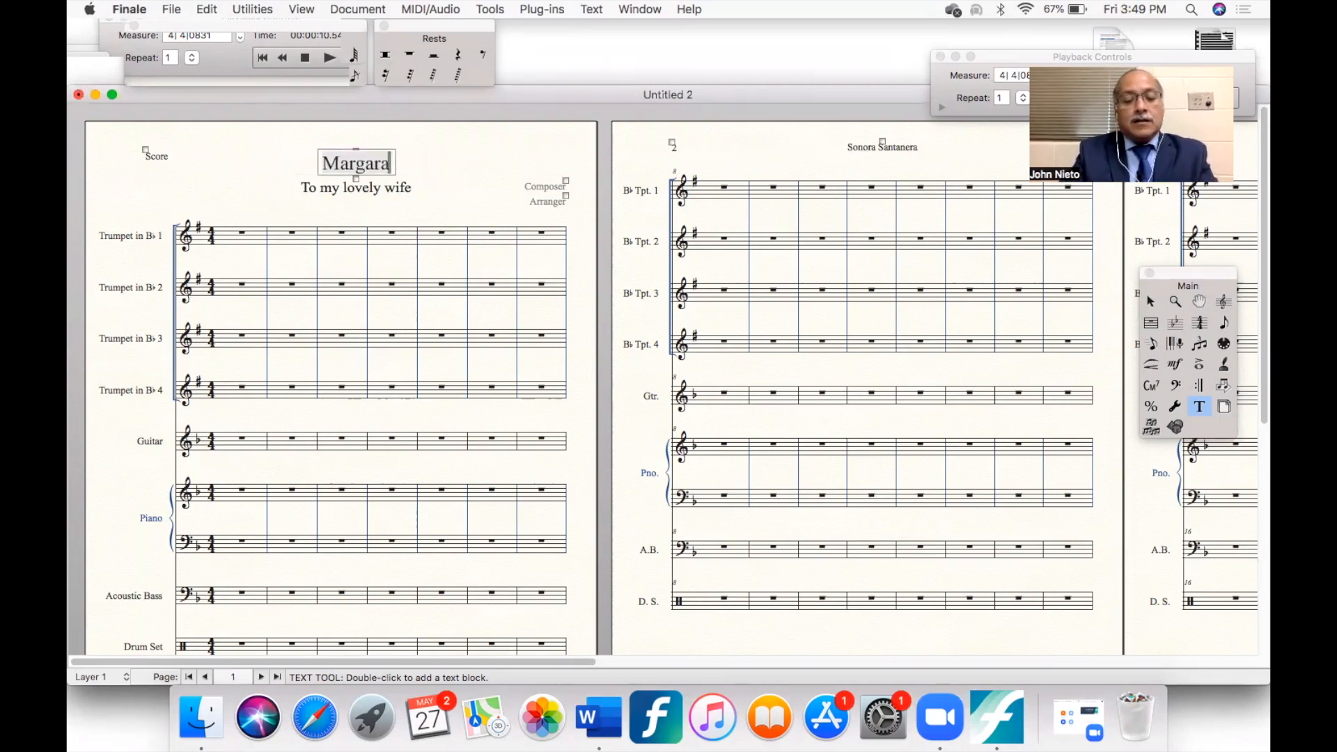
type("rita")
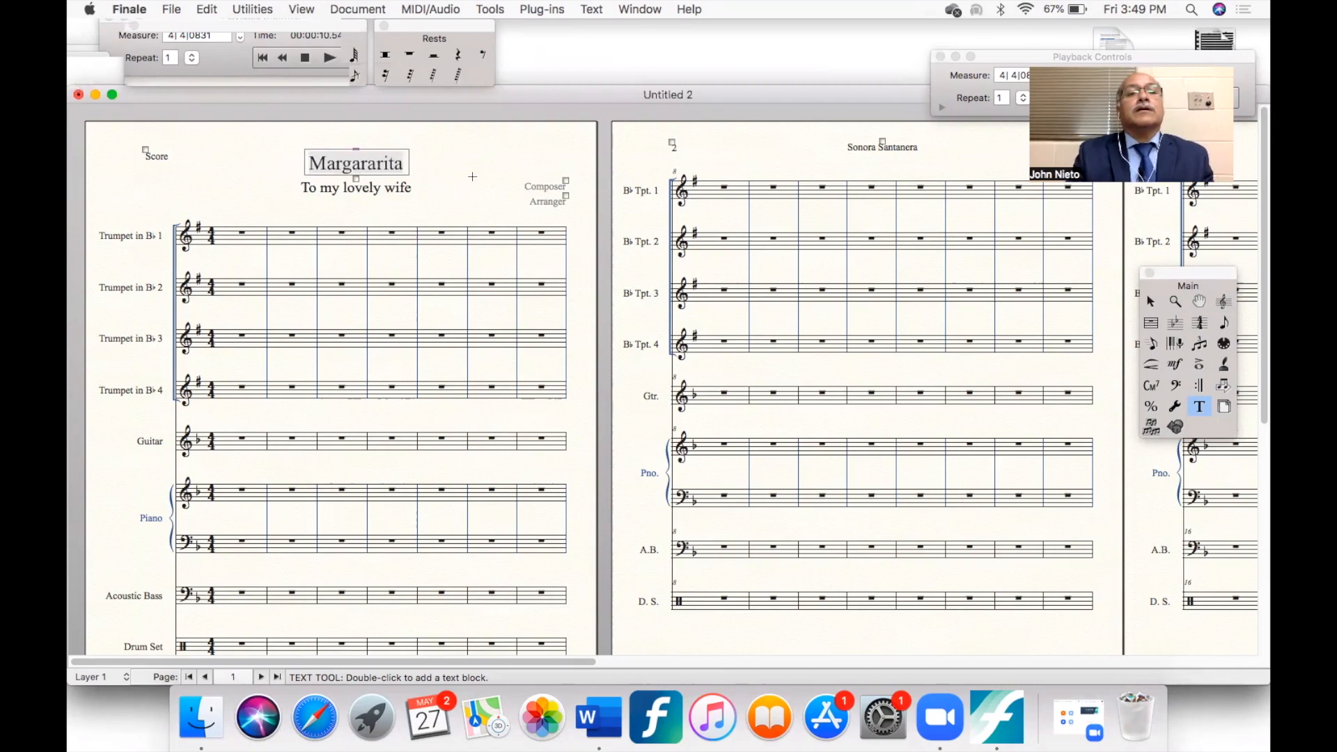
left_click(466, 182)
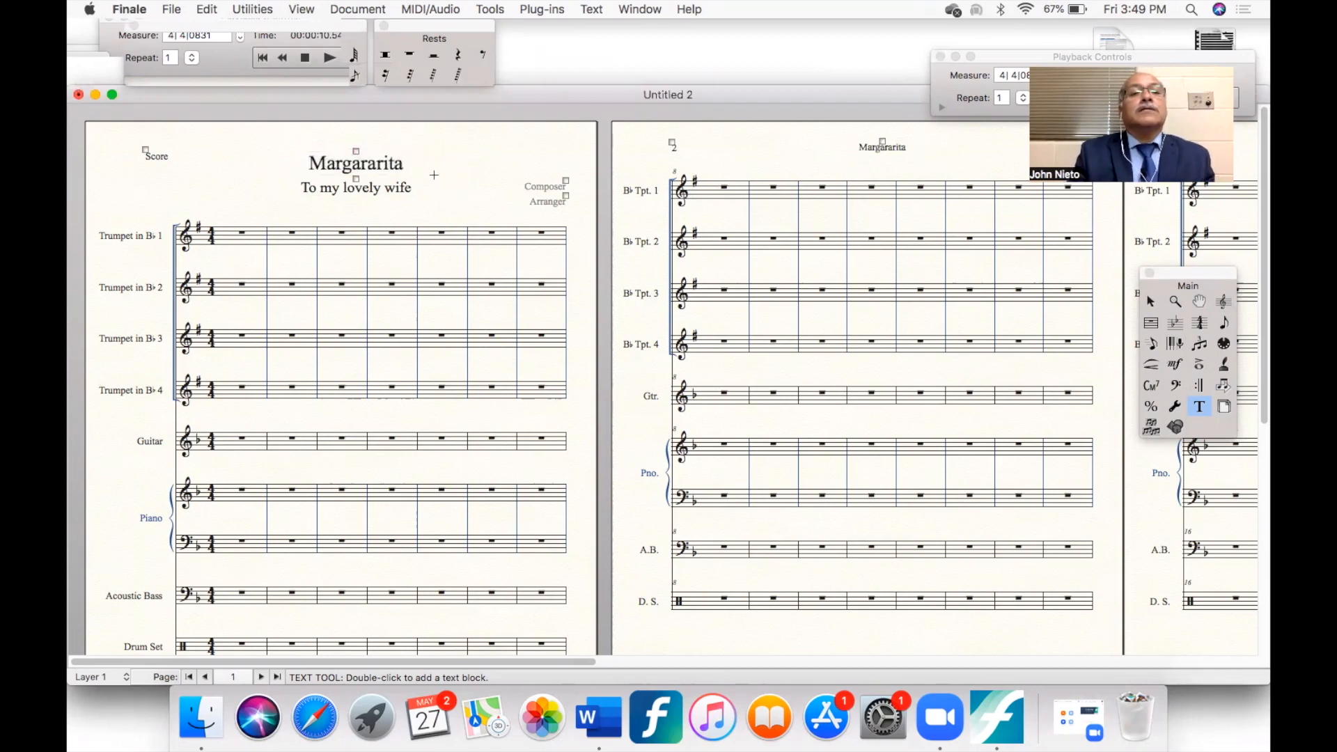
left_click(356, 163)
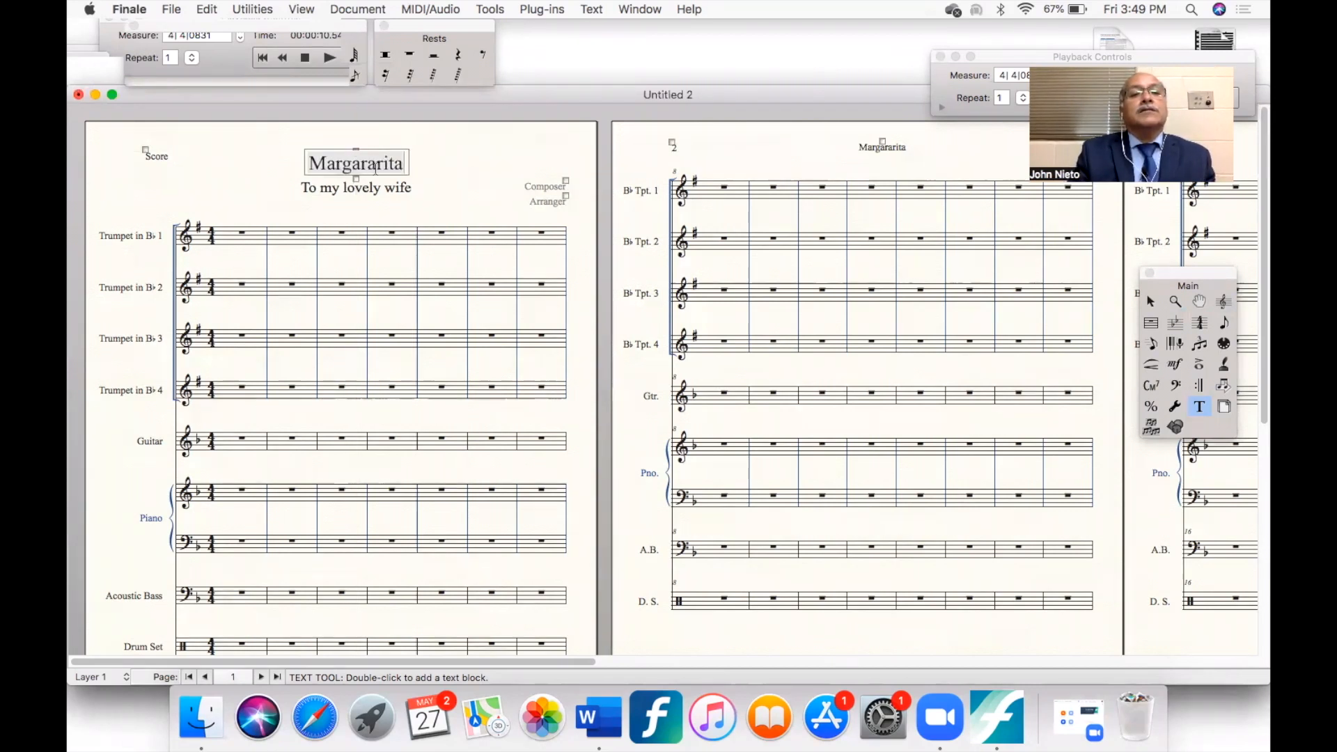
left_click(376, 163)
key("BackSpace")
key("BackSpace")
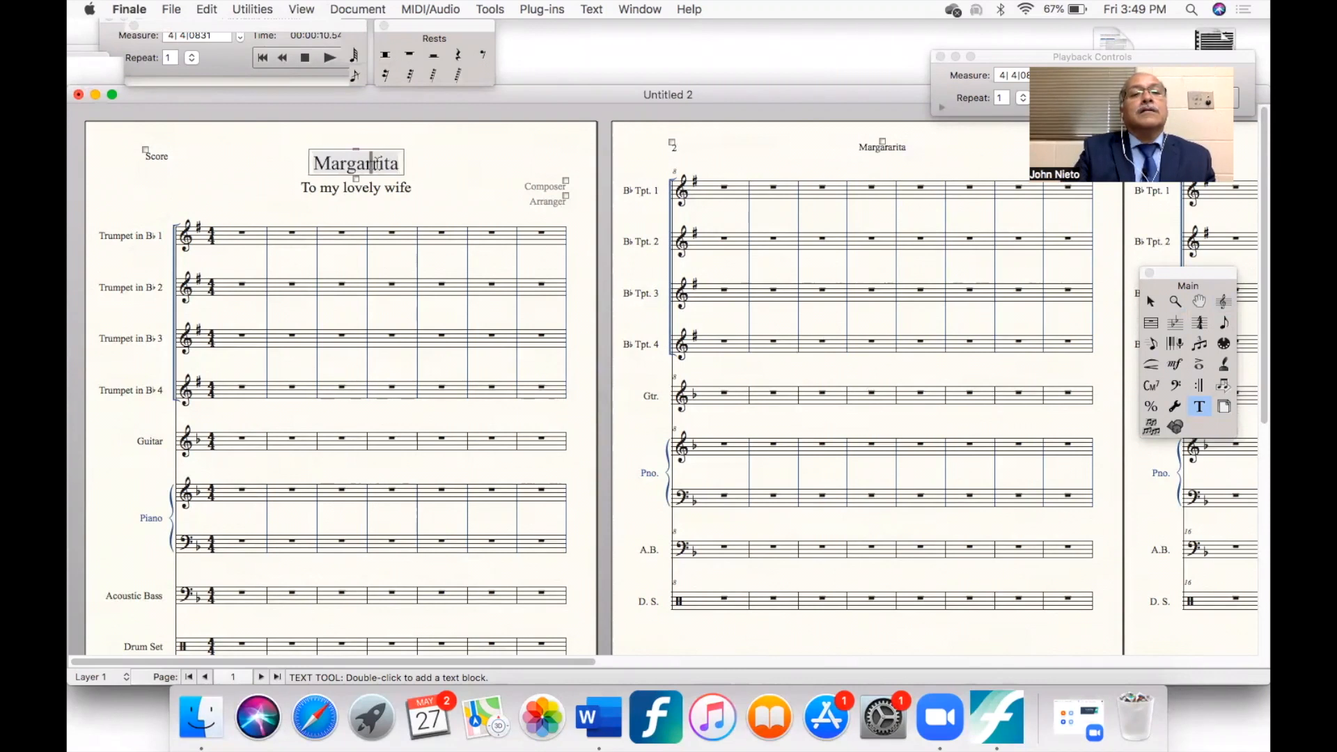
left_click(479, 148)
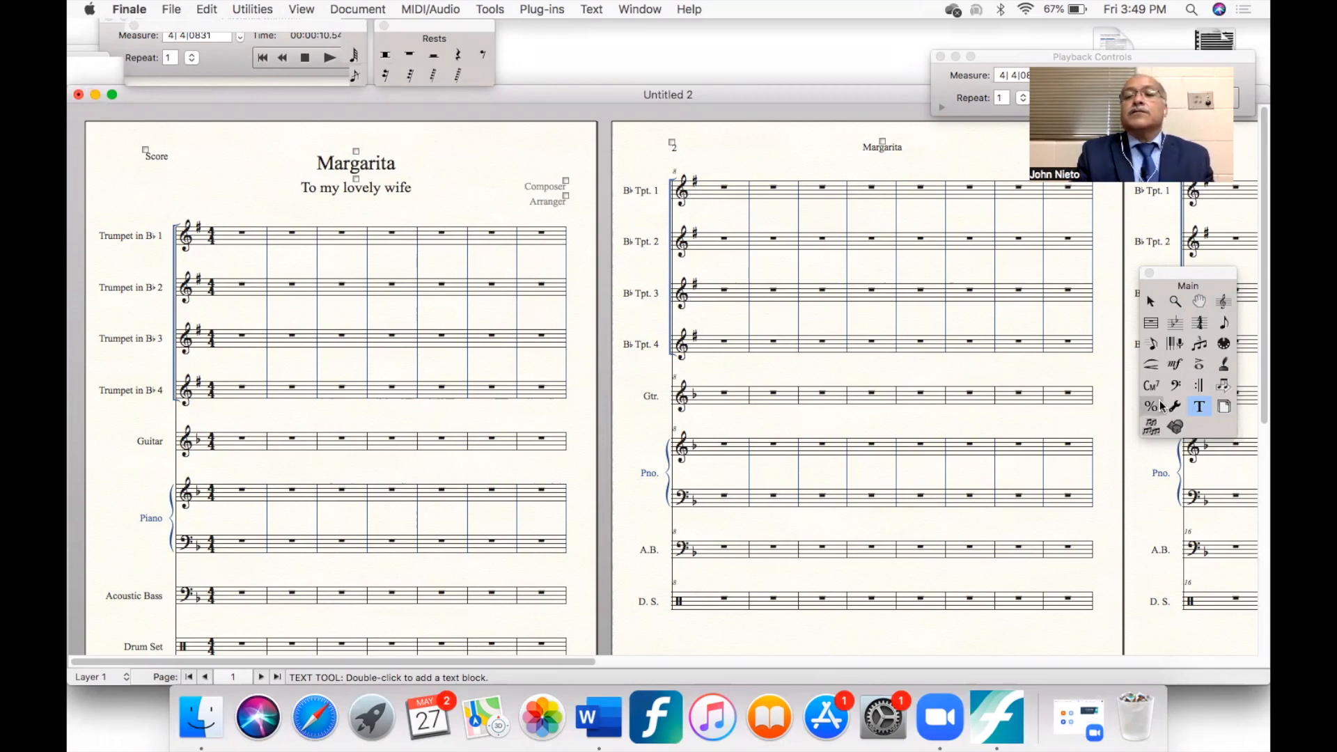
- Delete both piano staves from the score and reposition the remaining staves
left_click(1225, 303)
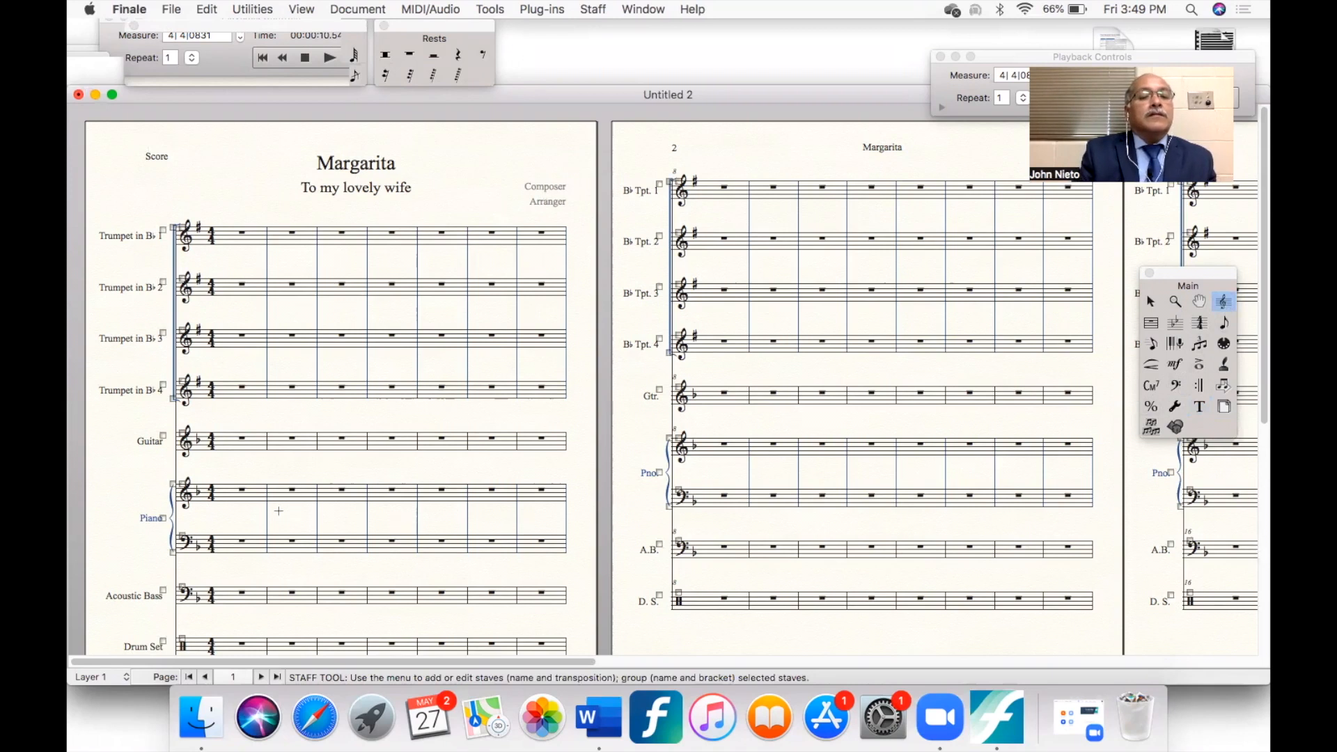
left_click(183, 486)
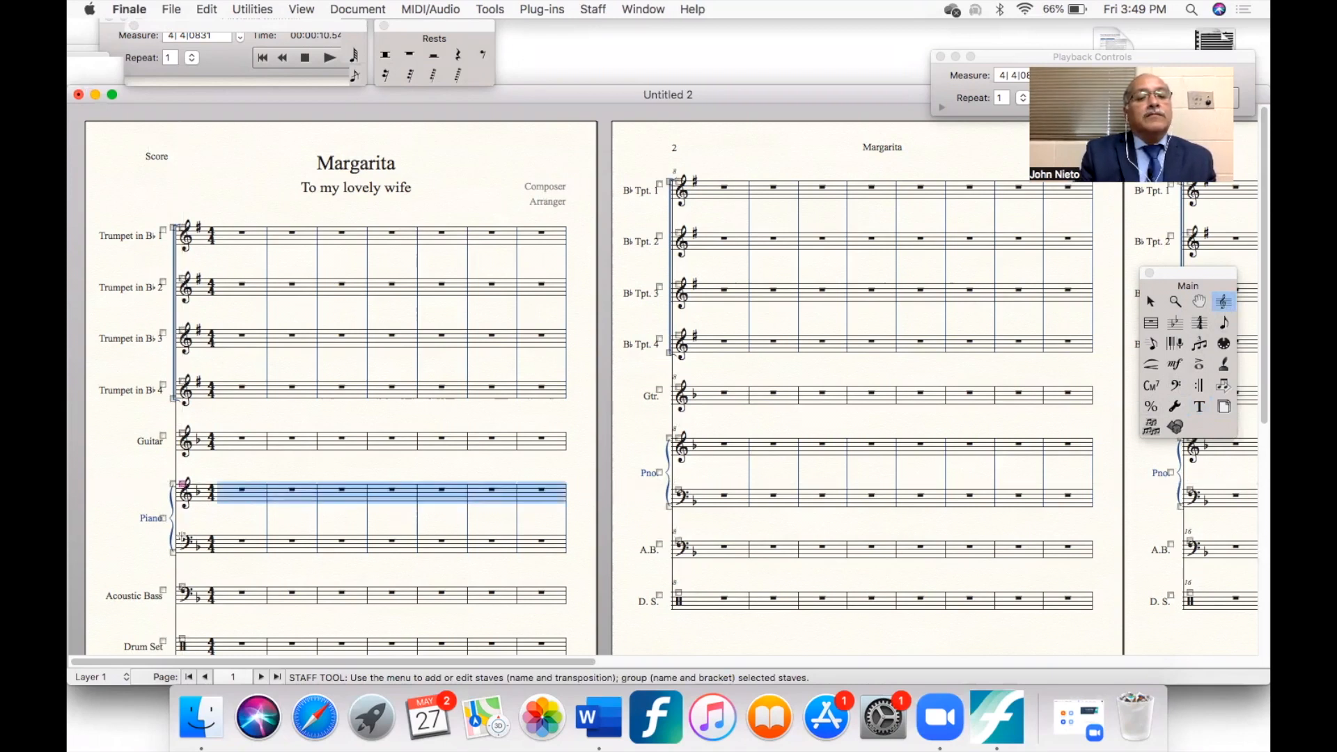
left_click(183, 537, "shift")
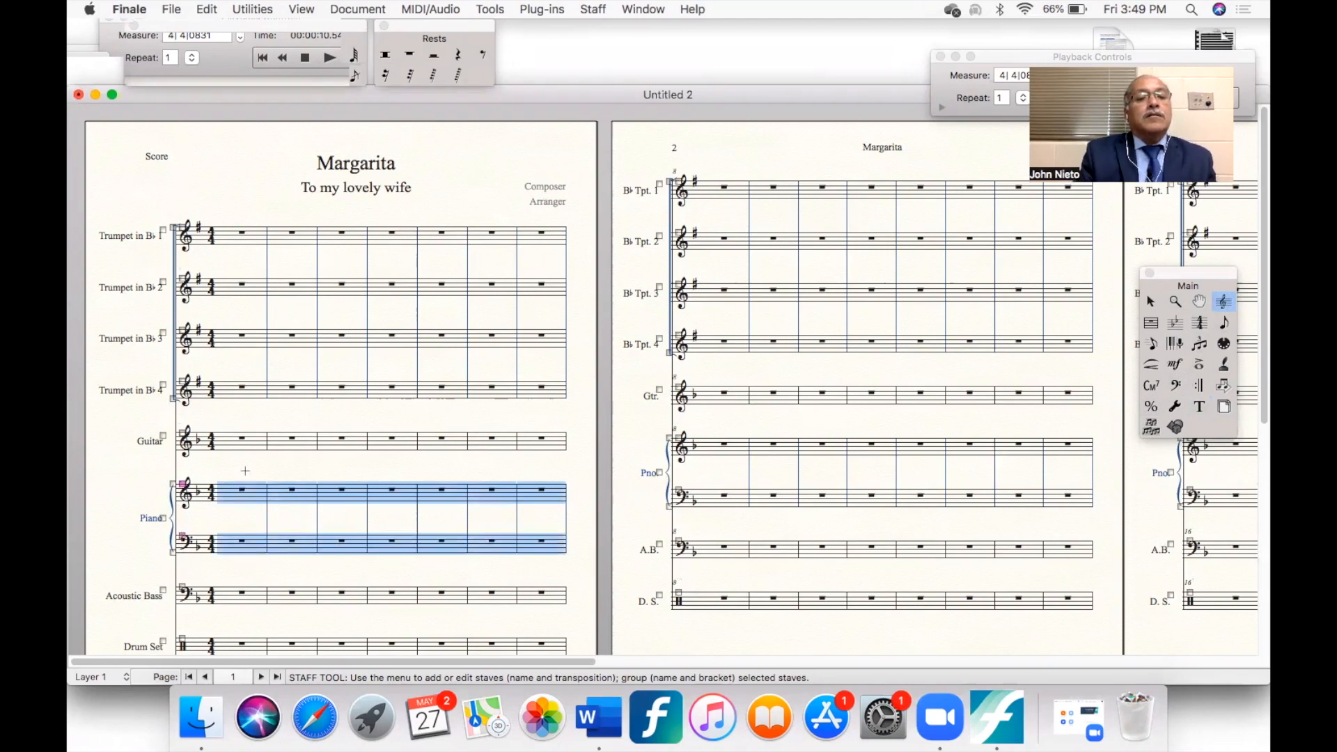
left_click(591, 9)
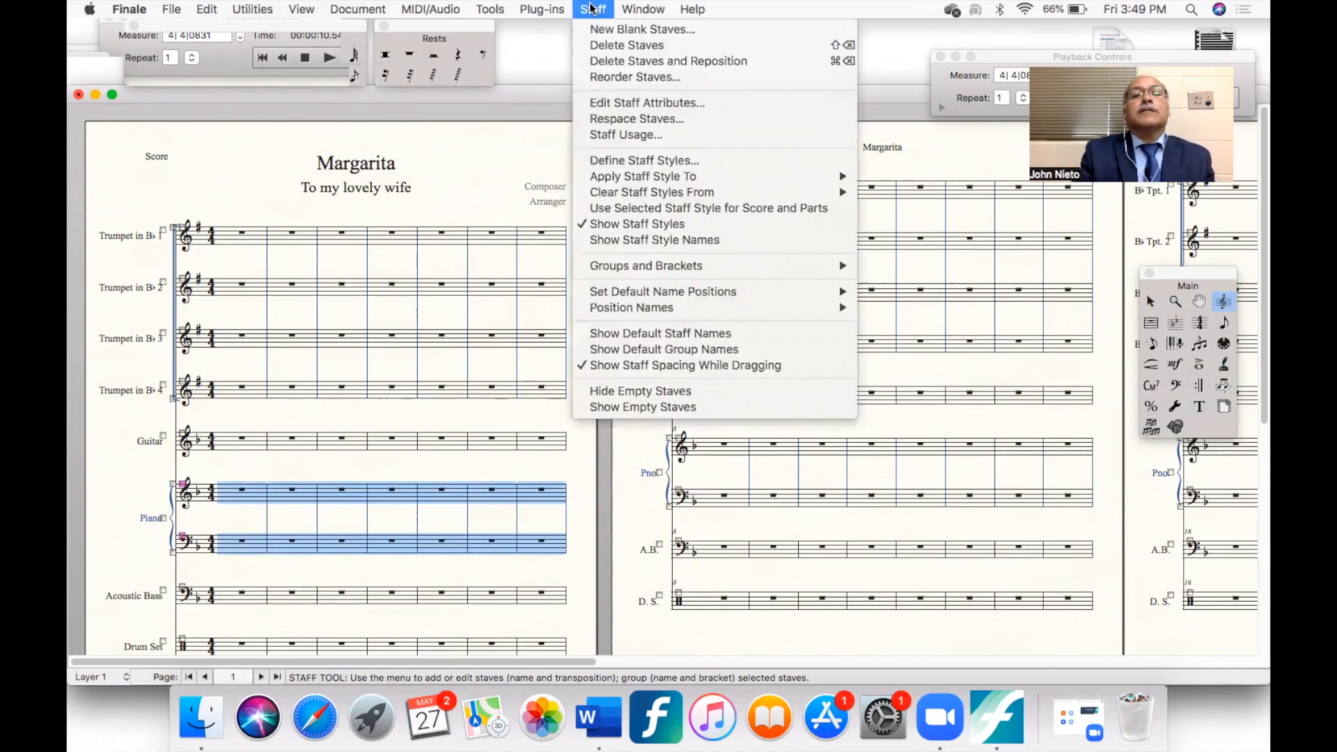
left_click(631, 60)
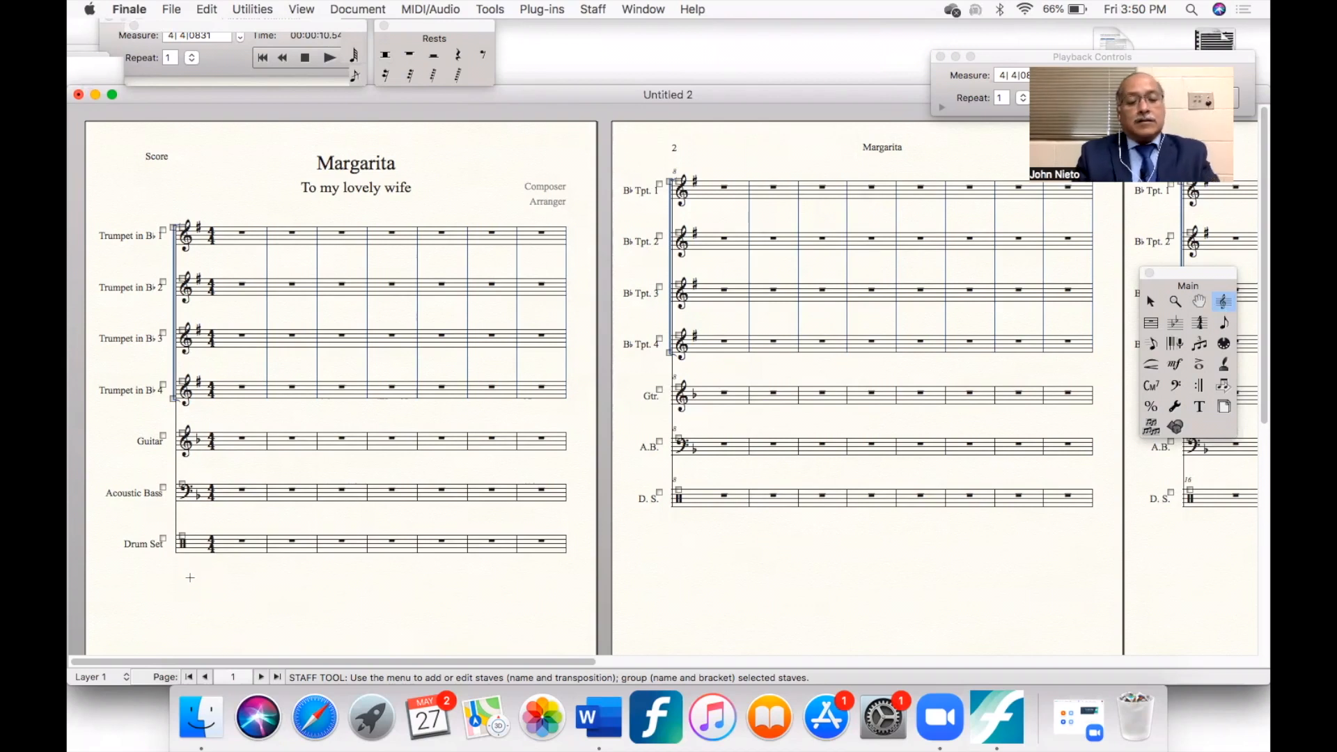
- Switch the score to Scroll View and add a blank staff below the Drum Set staff
key("super+e")
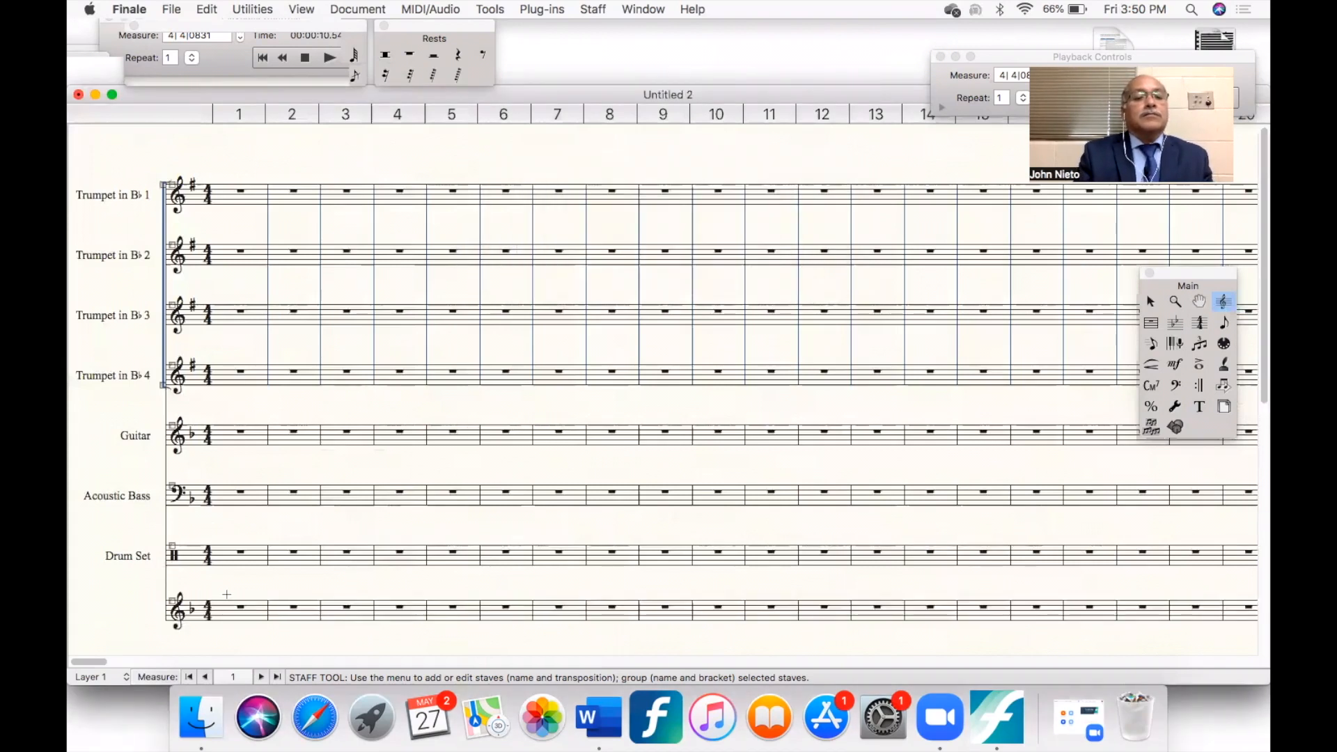
scroll(226, 594, "down", 3)
scroll(227, 594, "up", 1)
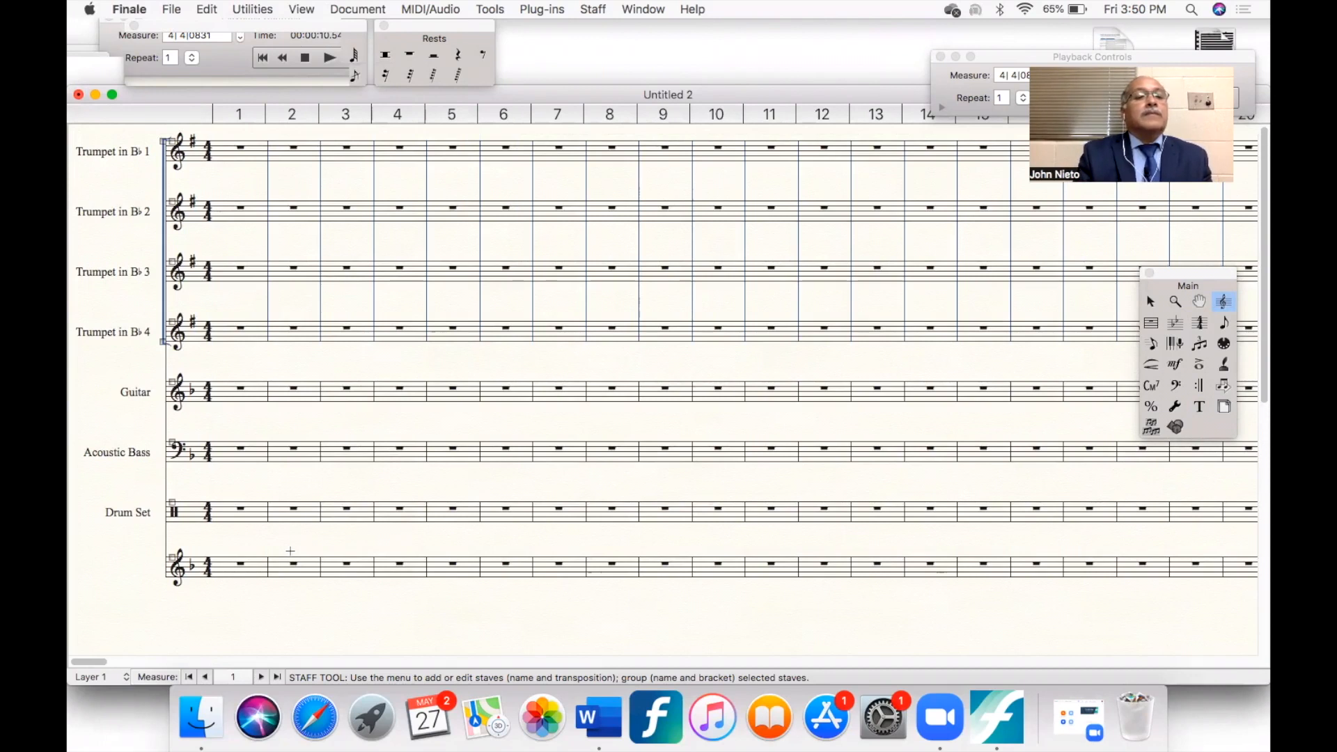
scroll(291, 552, "up", 3)
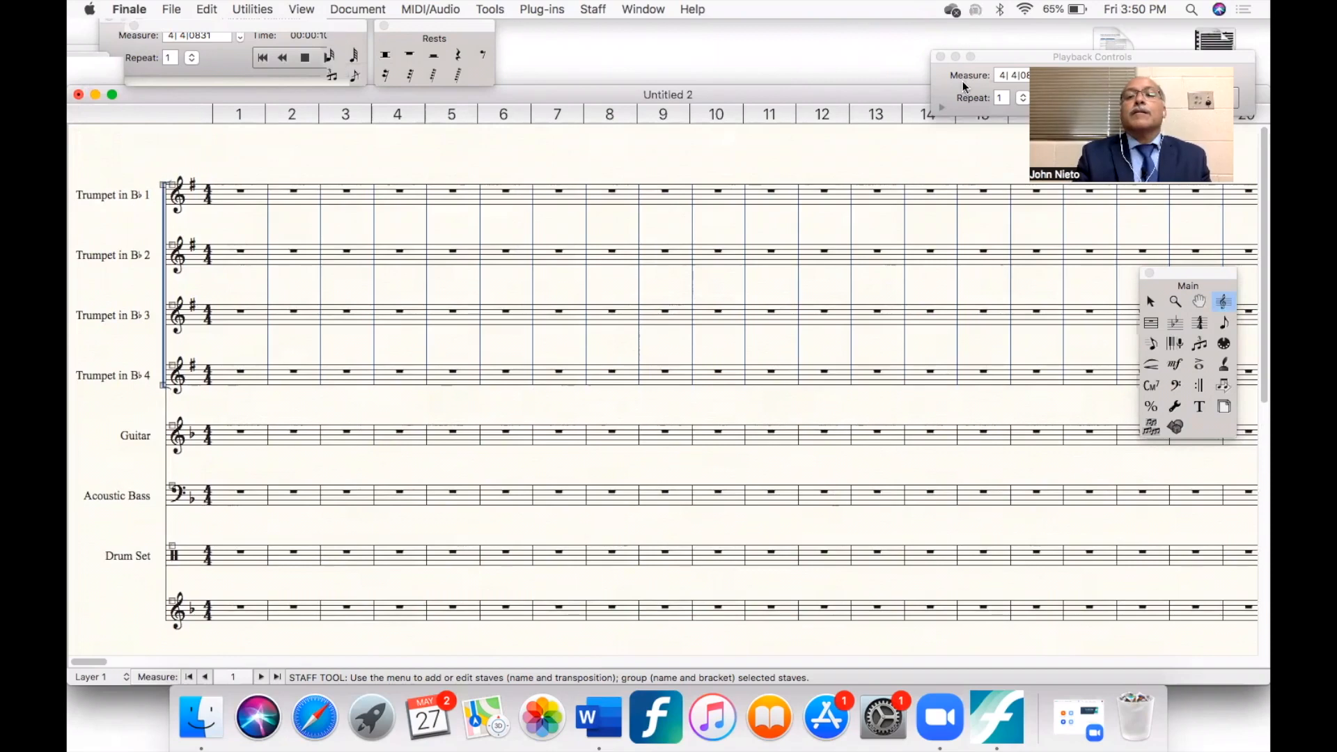
- Start a new document with the setup wizard and choose the Band document style from the Band category
key("super+n")
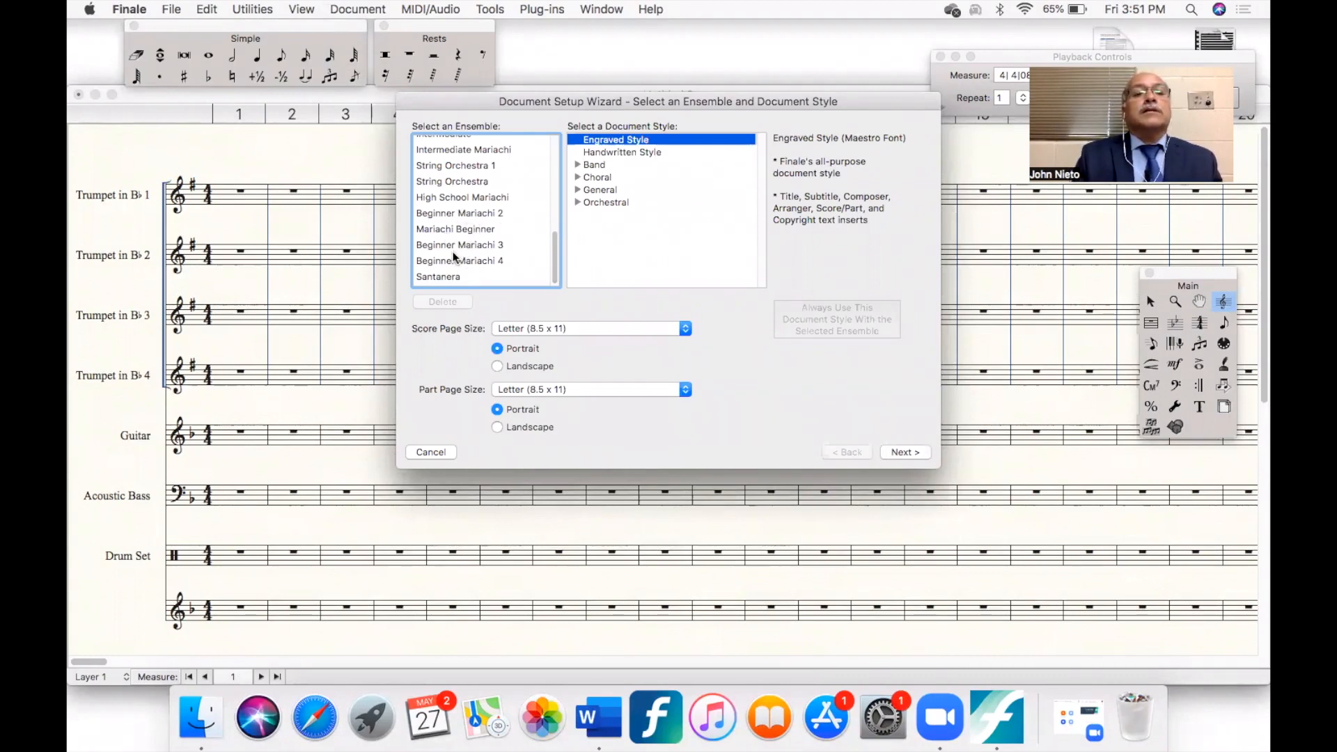
scroll(452, 252, "up", 10)
scroll(453, 252, "down", 10)
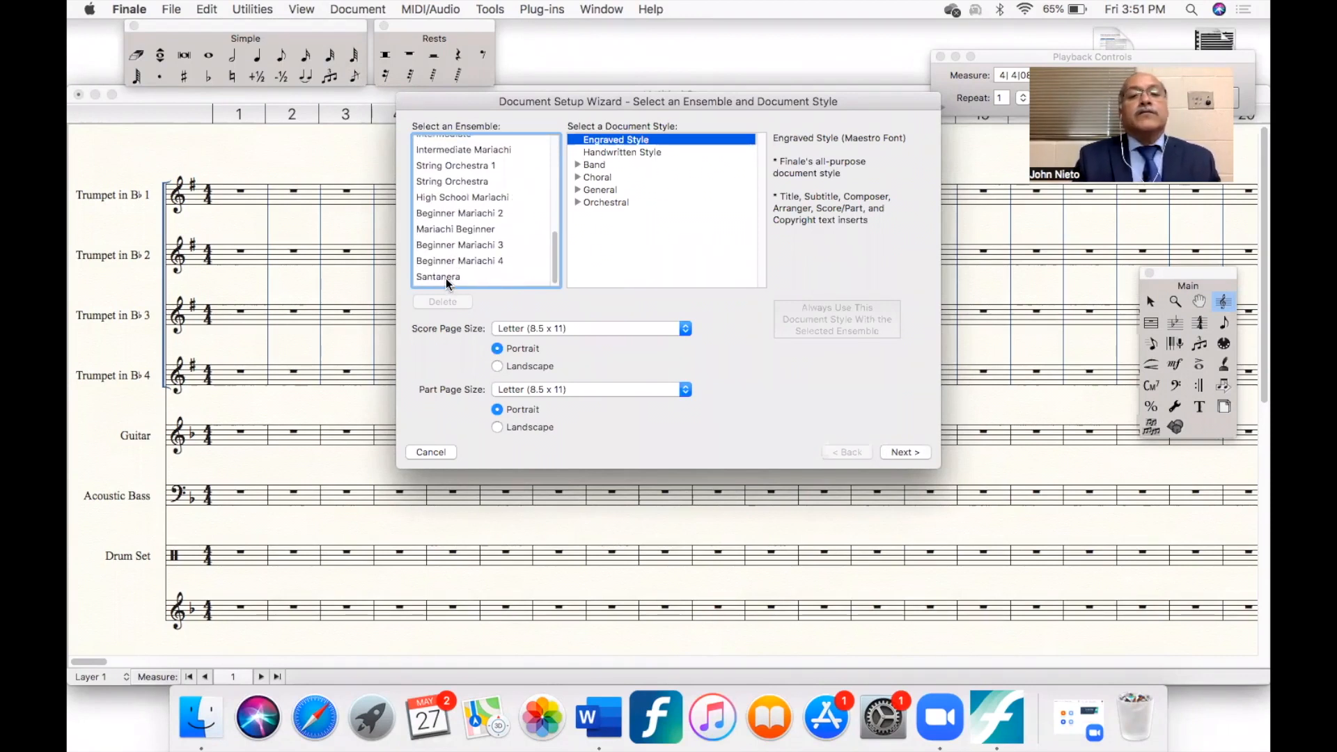
left_click(589, 162)
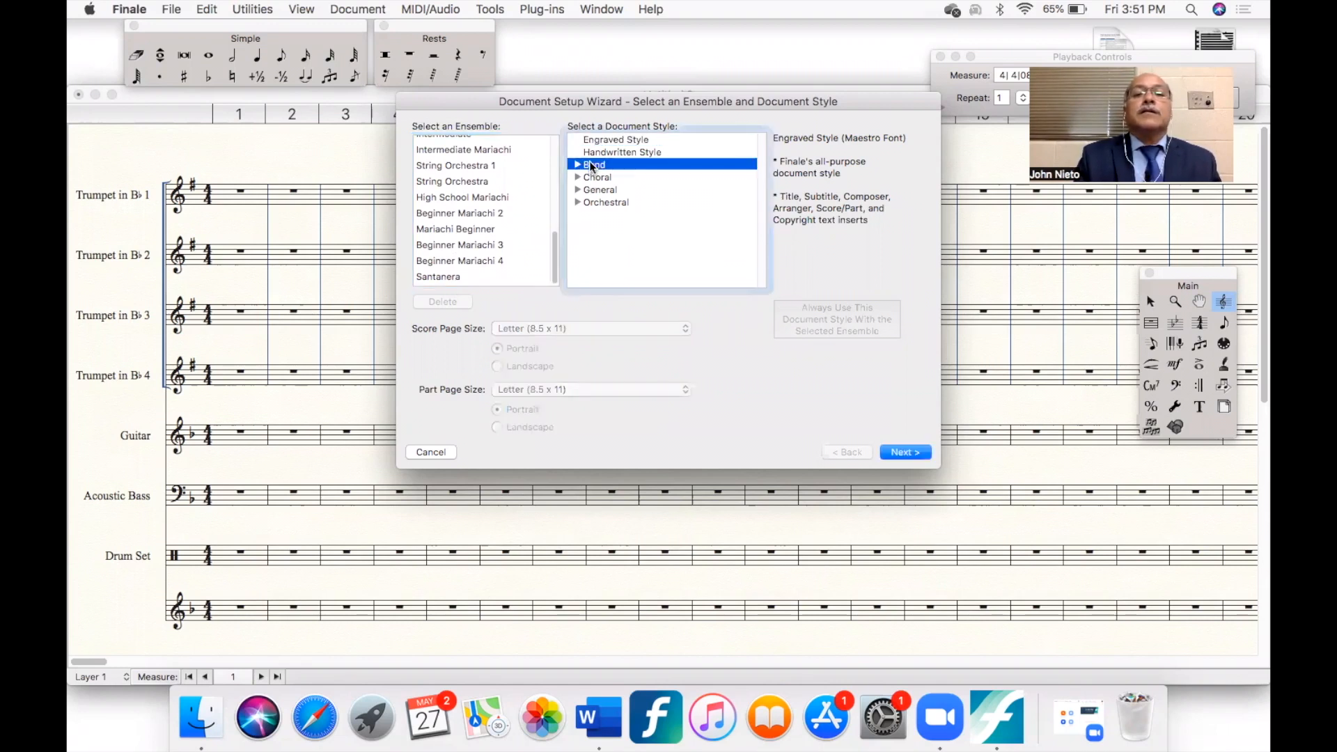
left_click(577, 164)
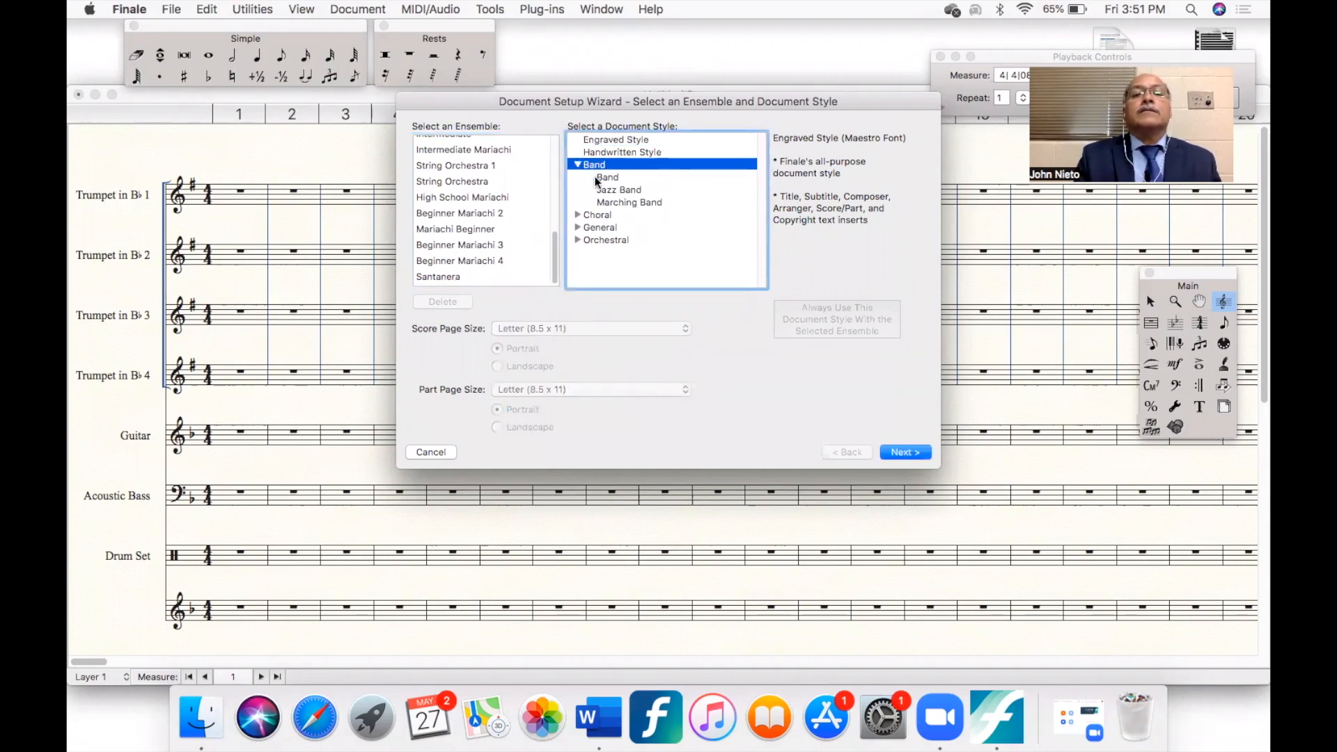
left_click(604, 176)
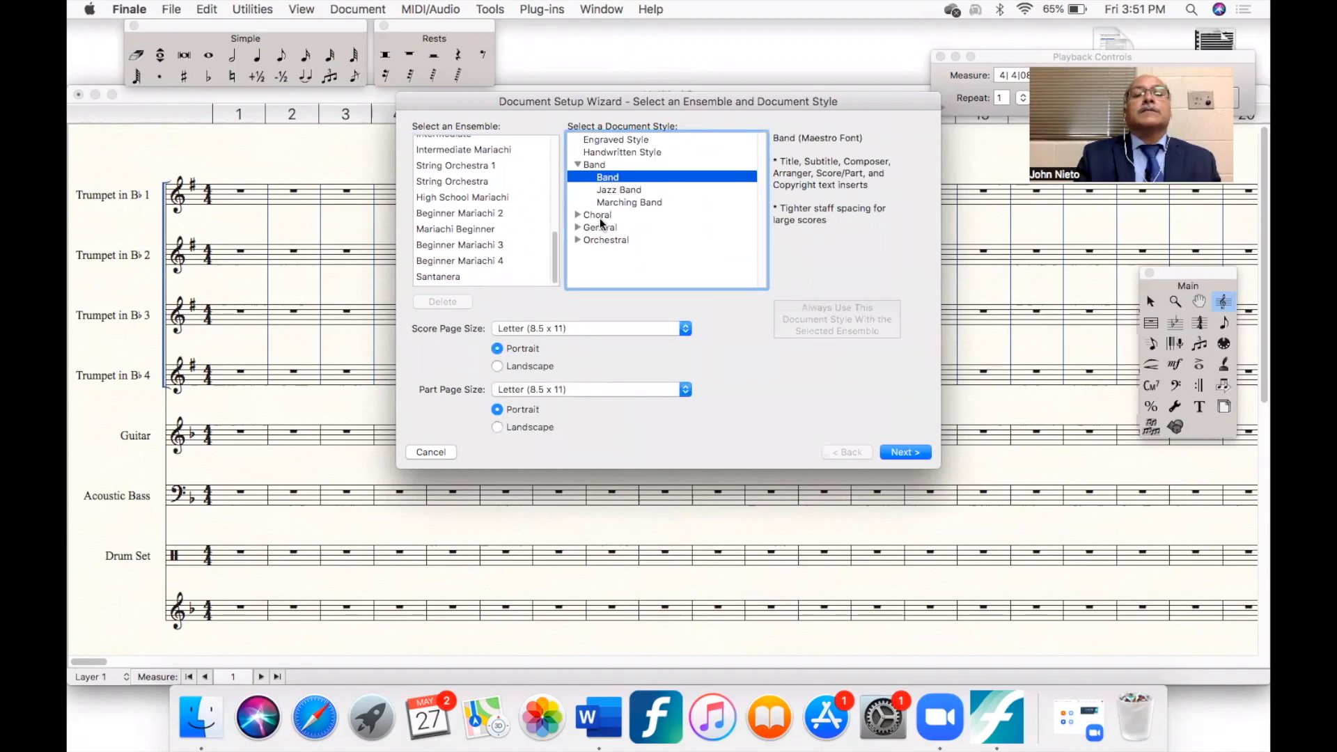
- Look through the Choral, General and Orchestral document styles, and continue the wizard with the Band style
left_click(577, 215)
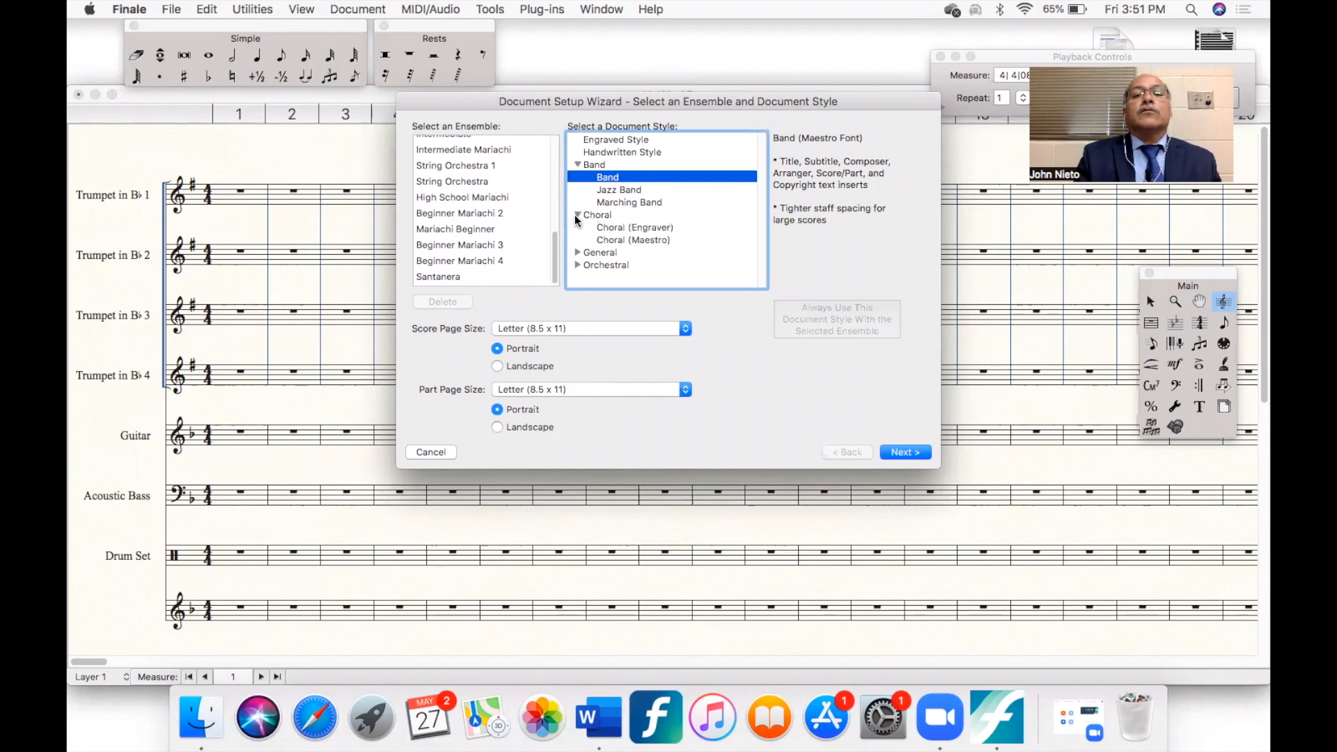
left_click(577, 252)
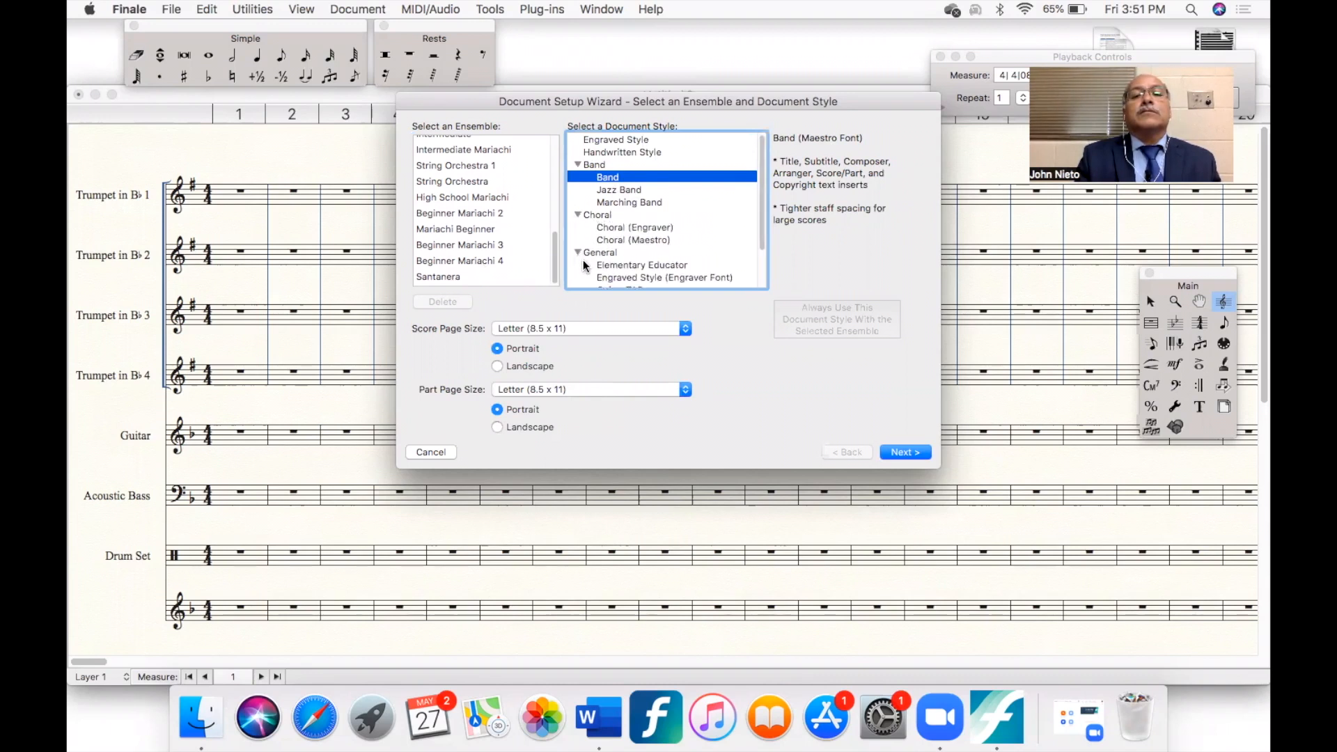
scroll(585, 266, "down", 3)
left_click(576, 282)
scroll(610, 197, "down", 2)
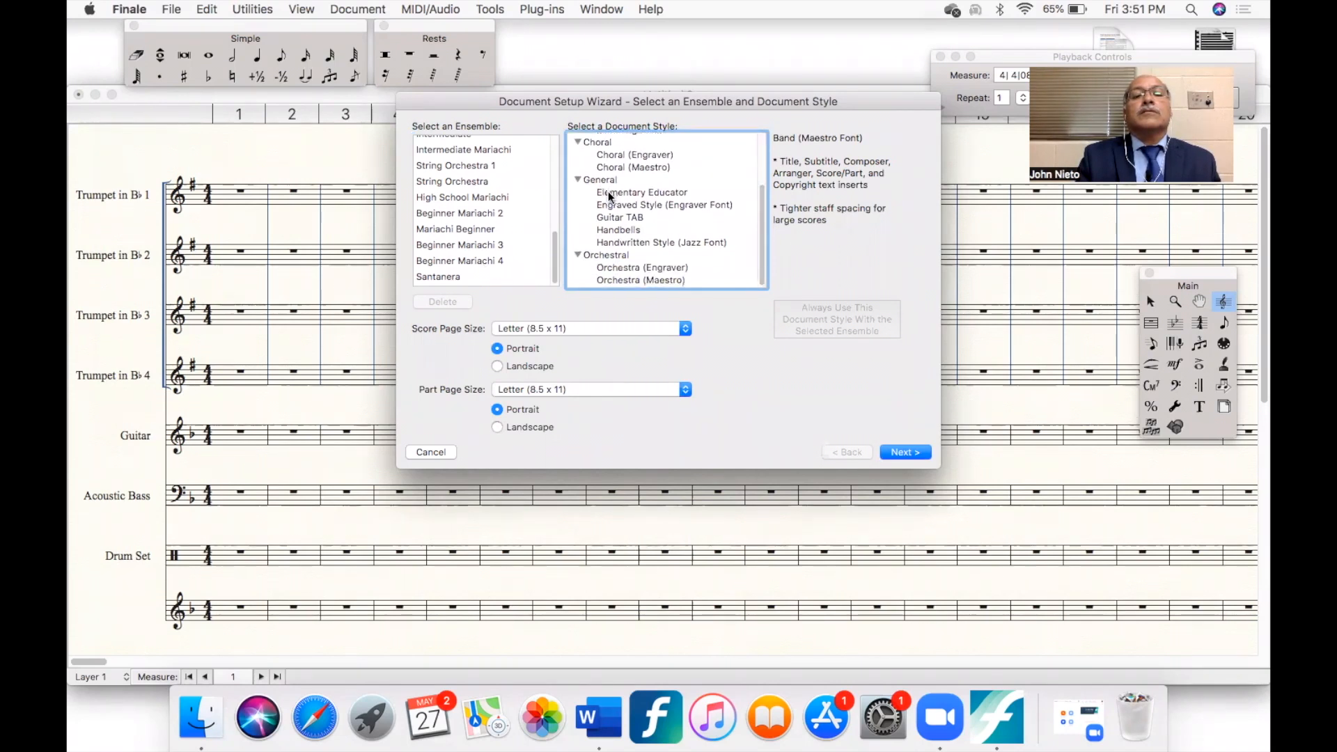
scroll(599, 174, "up", 5)
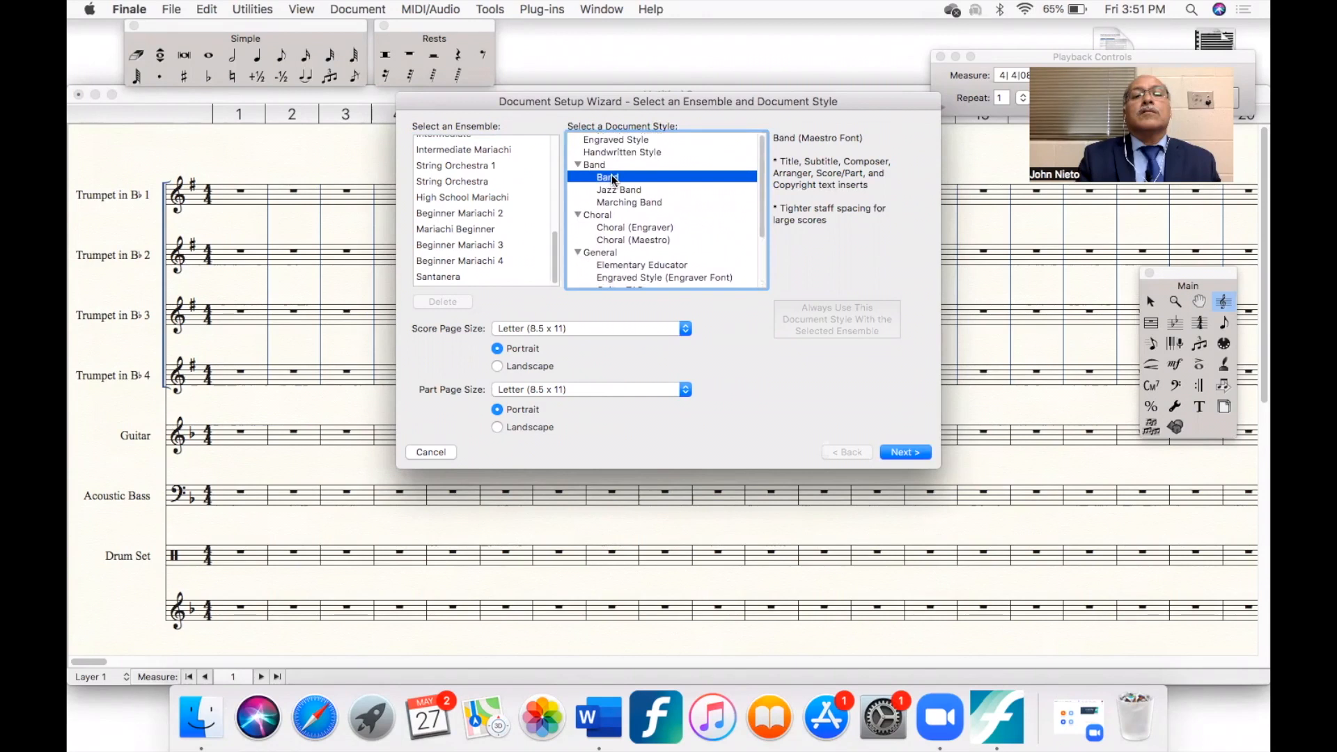
left_click(903, 454)
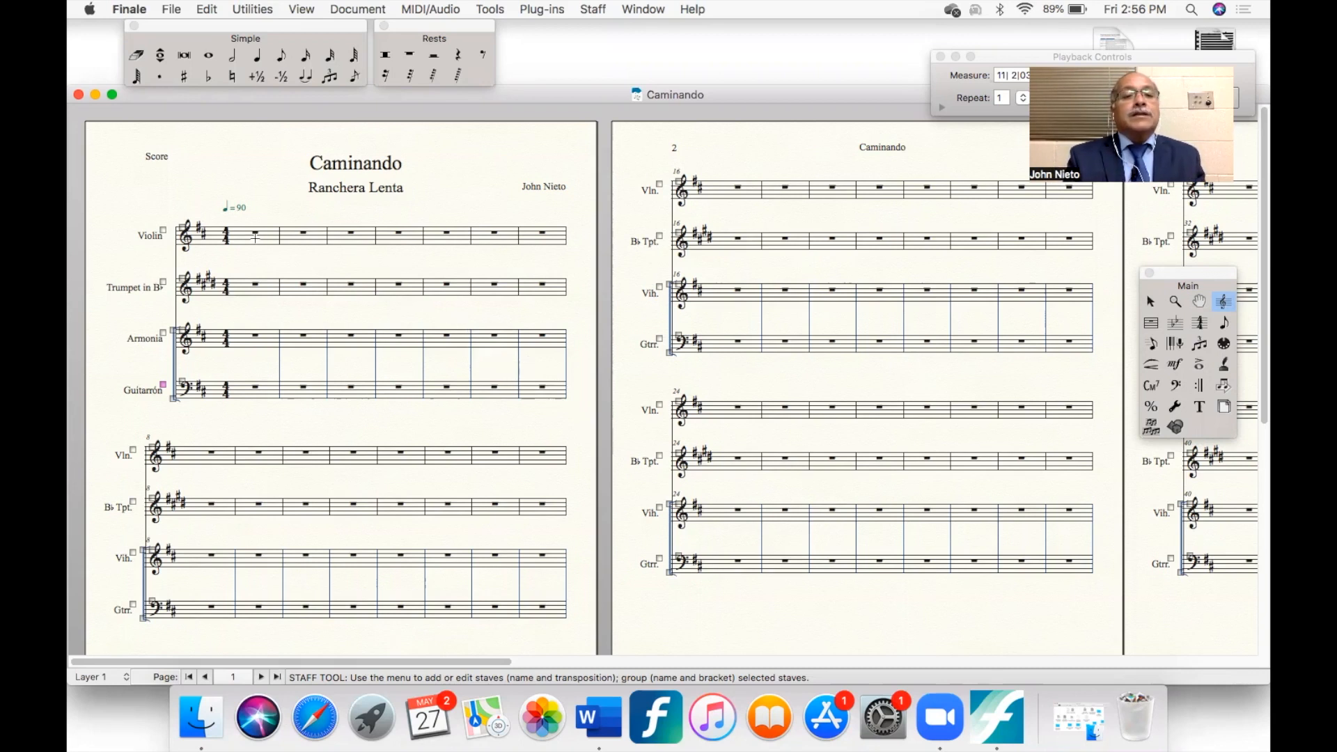
- Activate Simple Entry in the Caminando score and step through the note durations from whole note to the shortest, ending on the quarter note
left_click(259, 59)
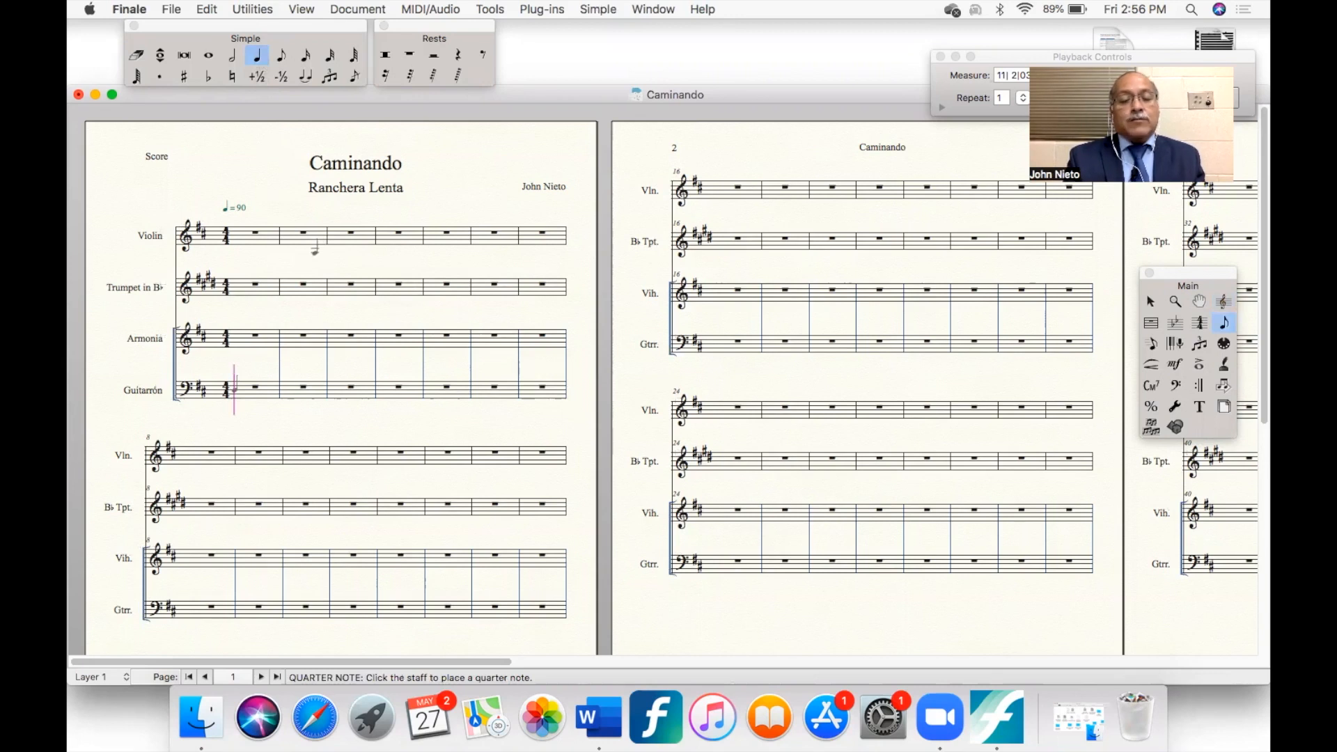
scroll(315, 250, "down", 1)
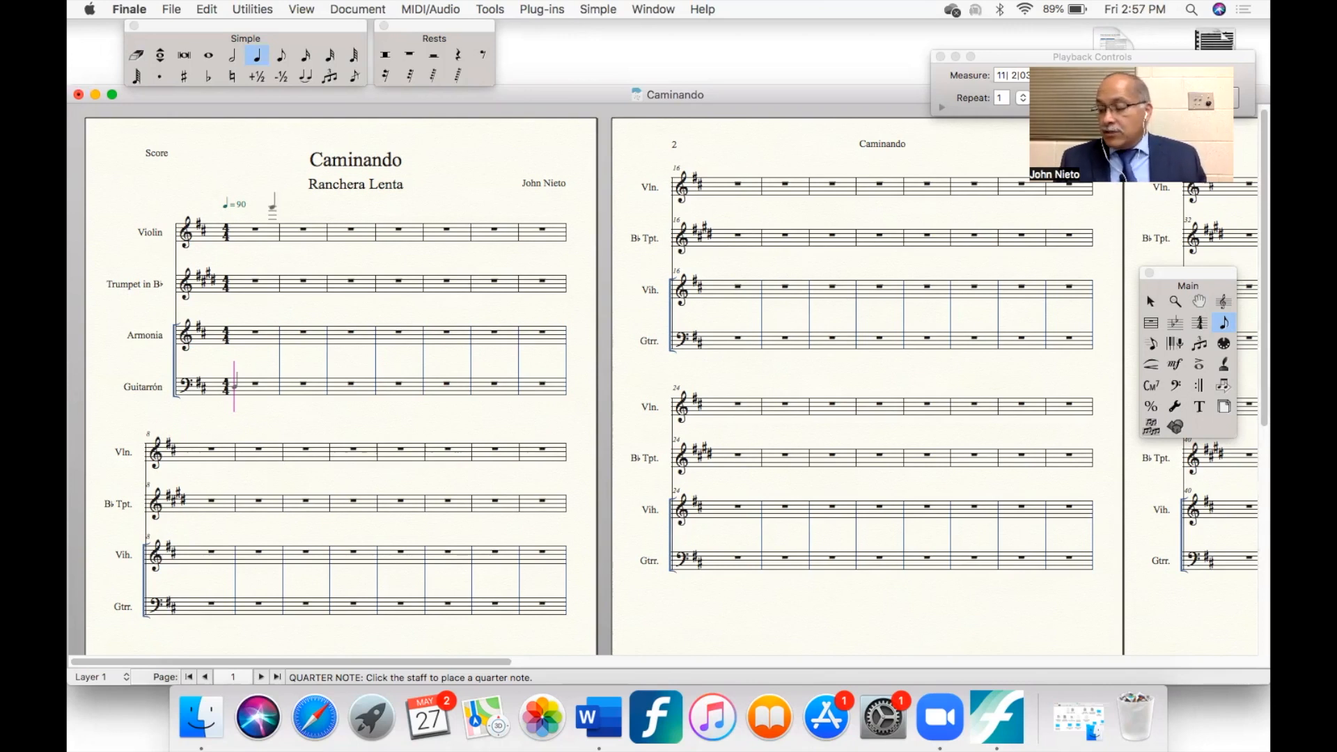
key("7")
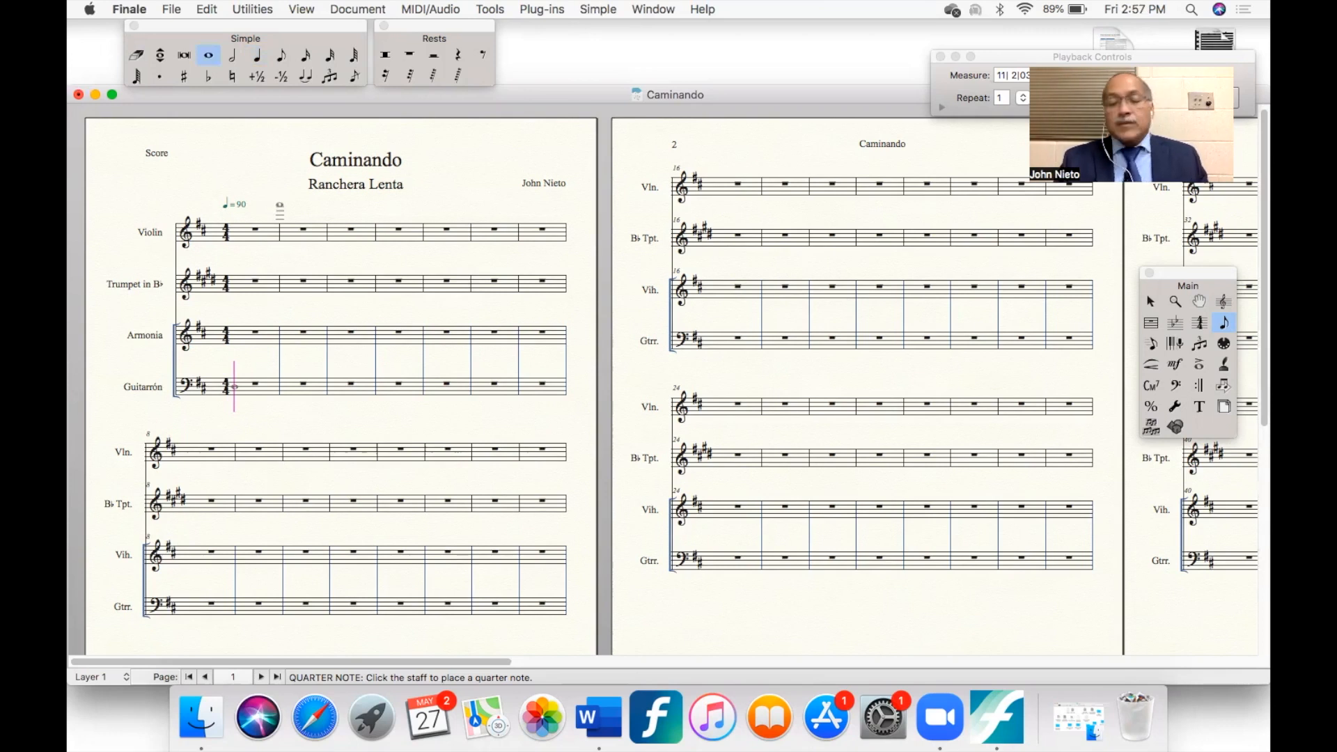
key("6")
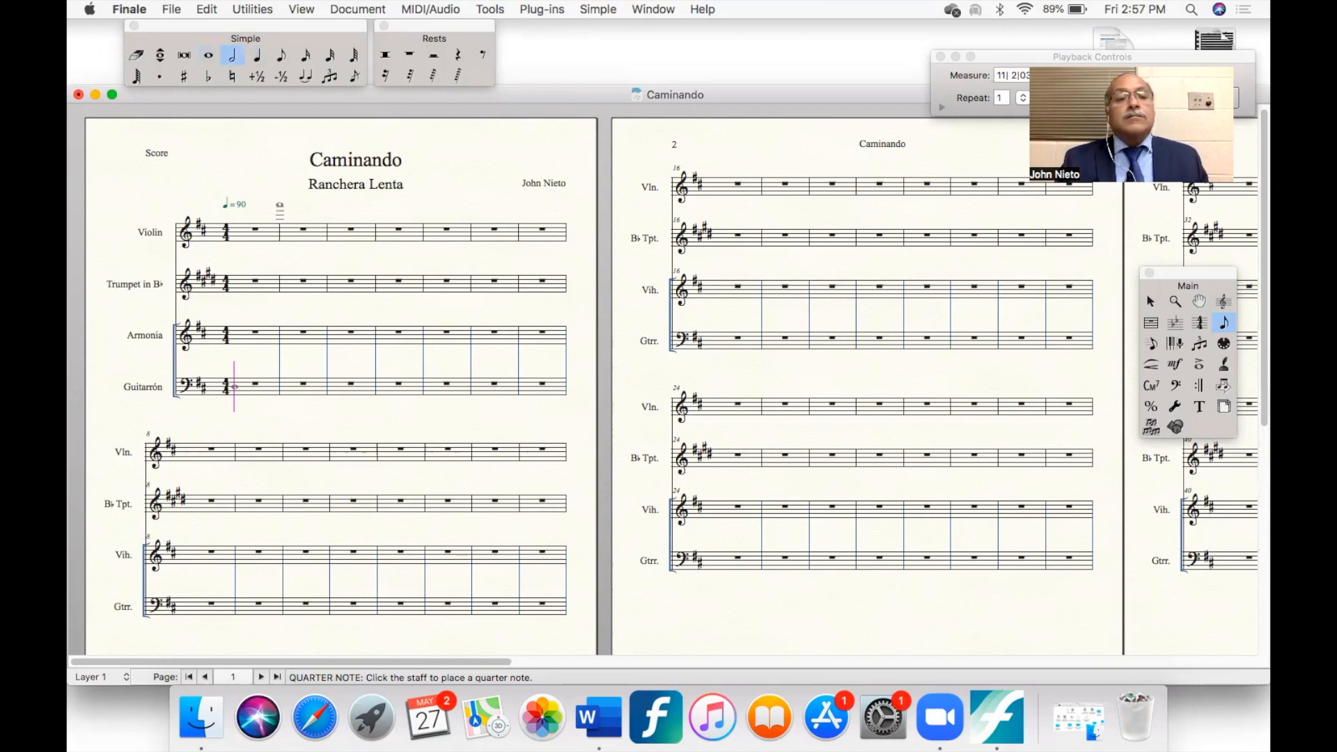
key("5")
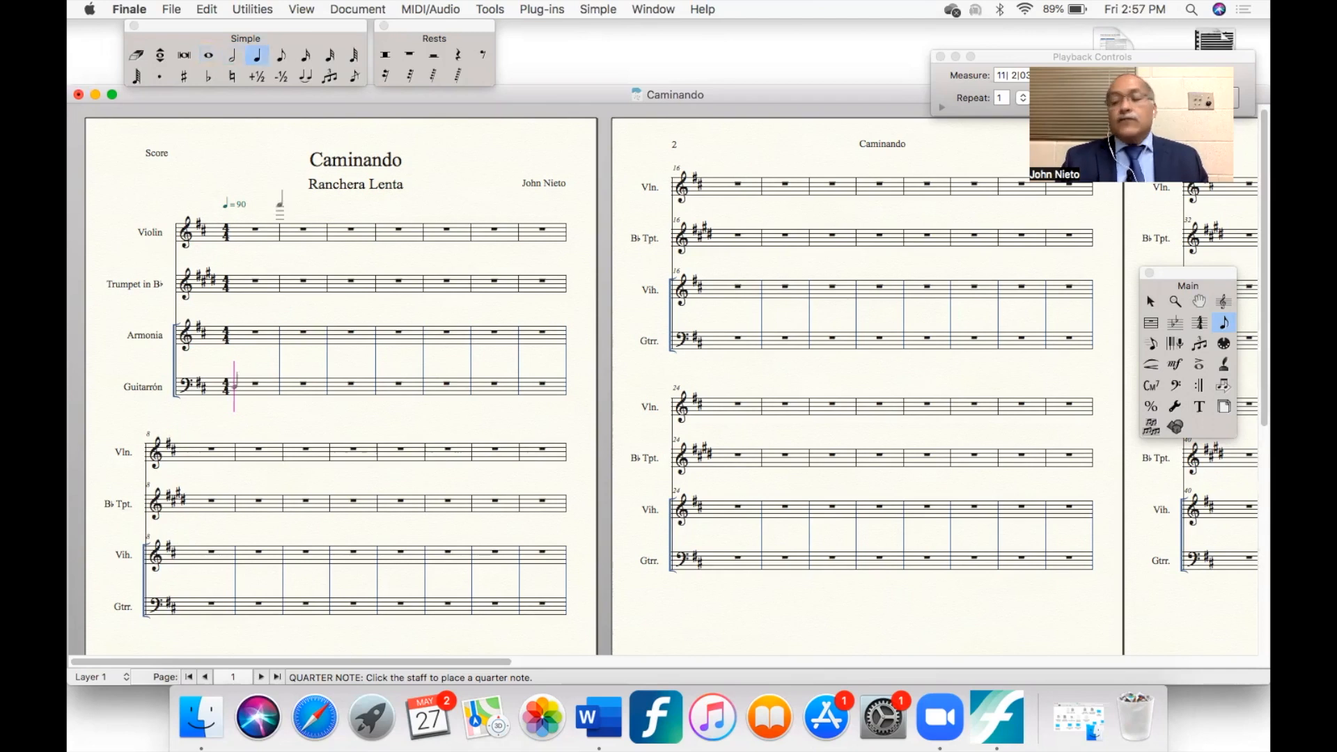
key("4")
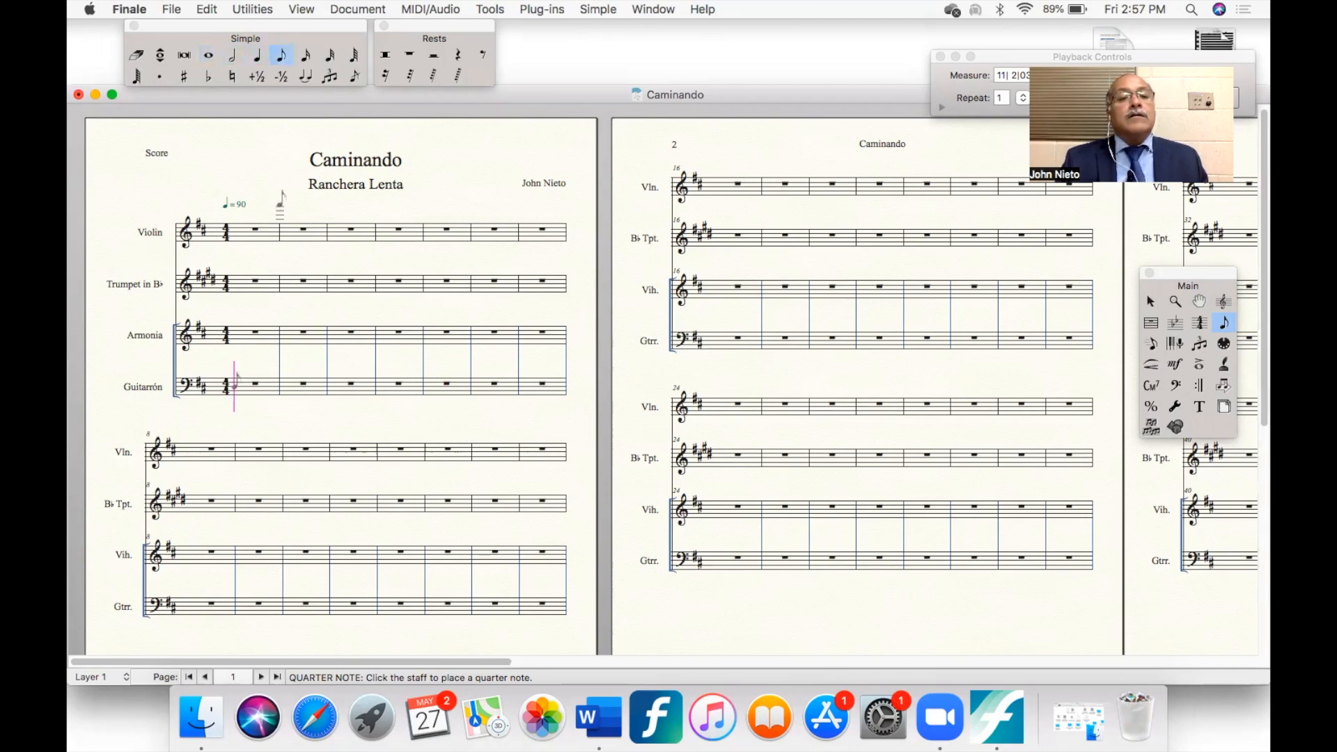
key("3")
key("2")
key("1")
key("7")
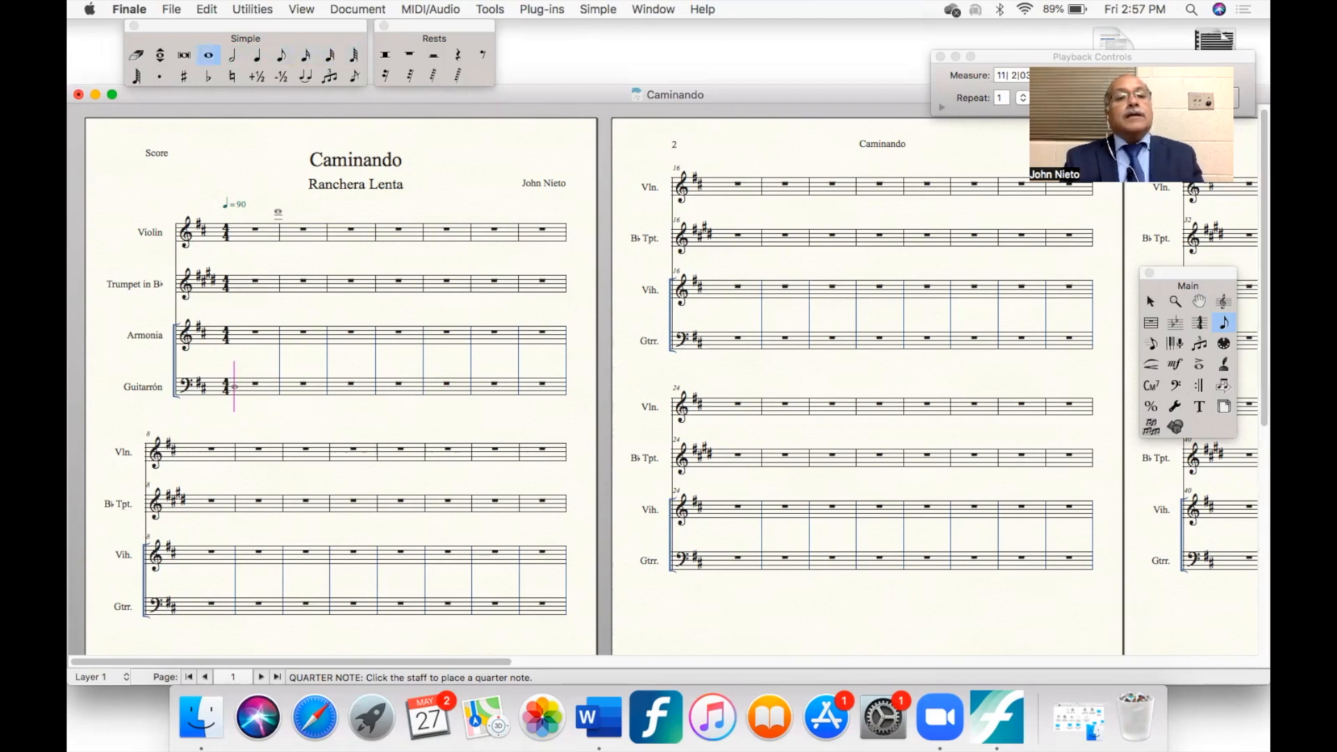
key("5")
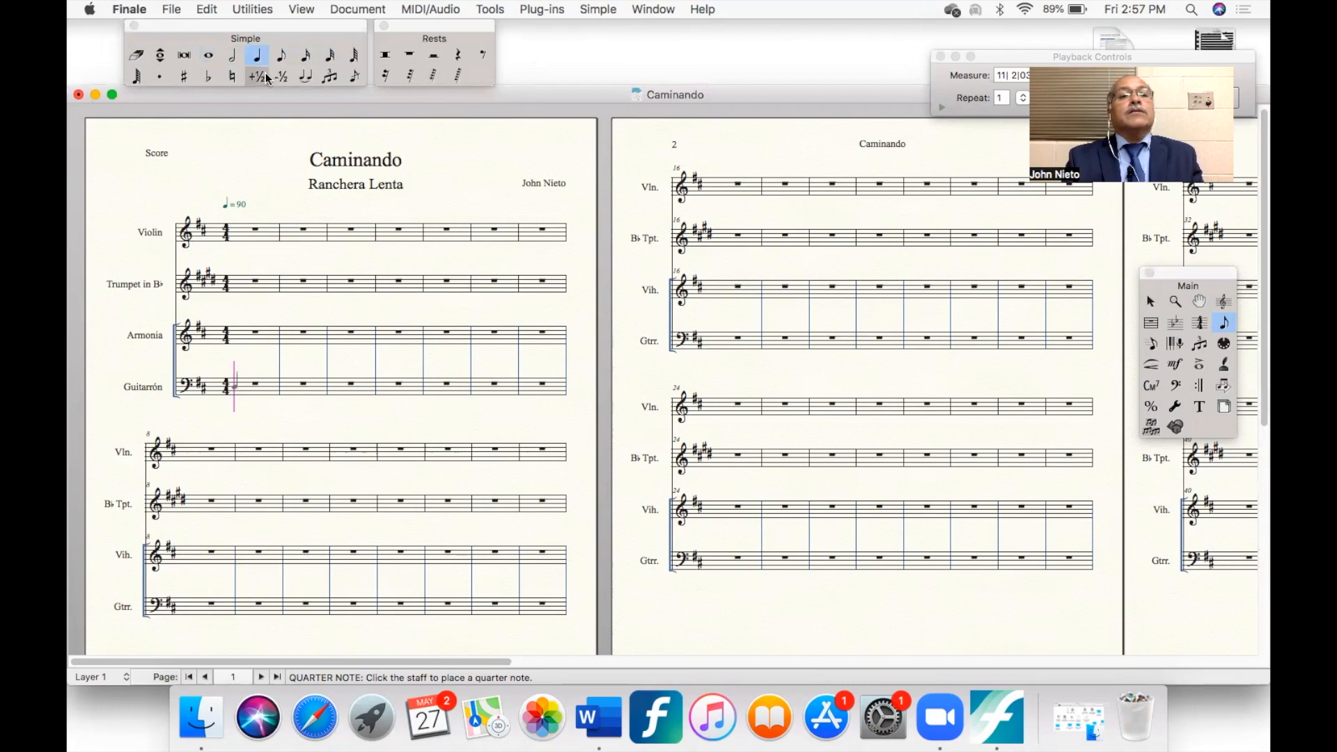
- Route playback through Audio Units and assign the 49 Strings sound from MakeMusic GM : Bank 0 to the Violin in the ScoreManager
left_click(436, 10)
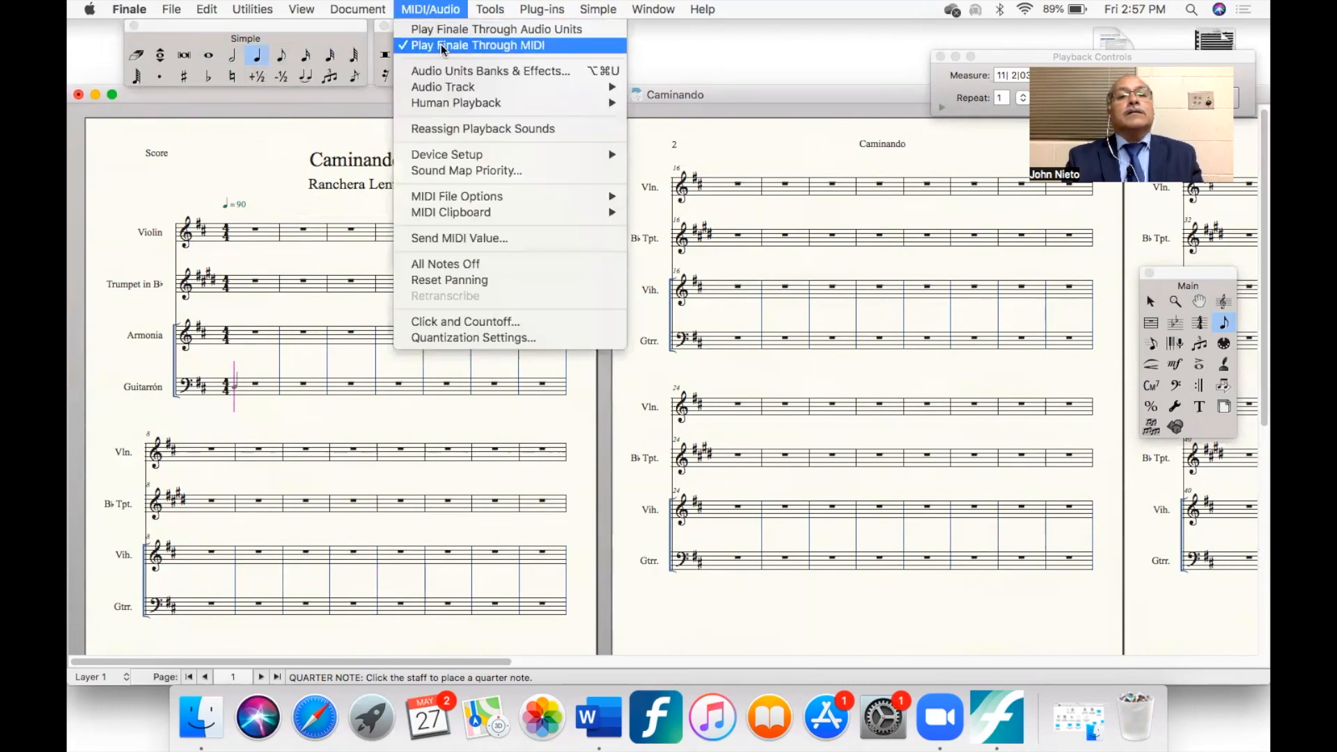
left_click(531, 28)
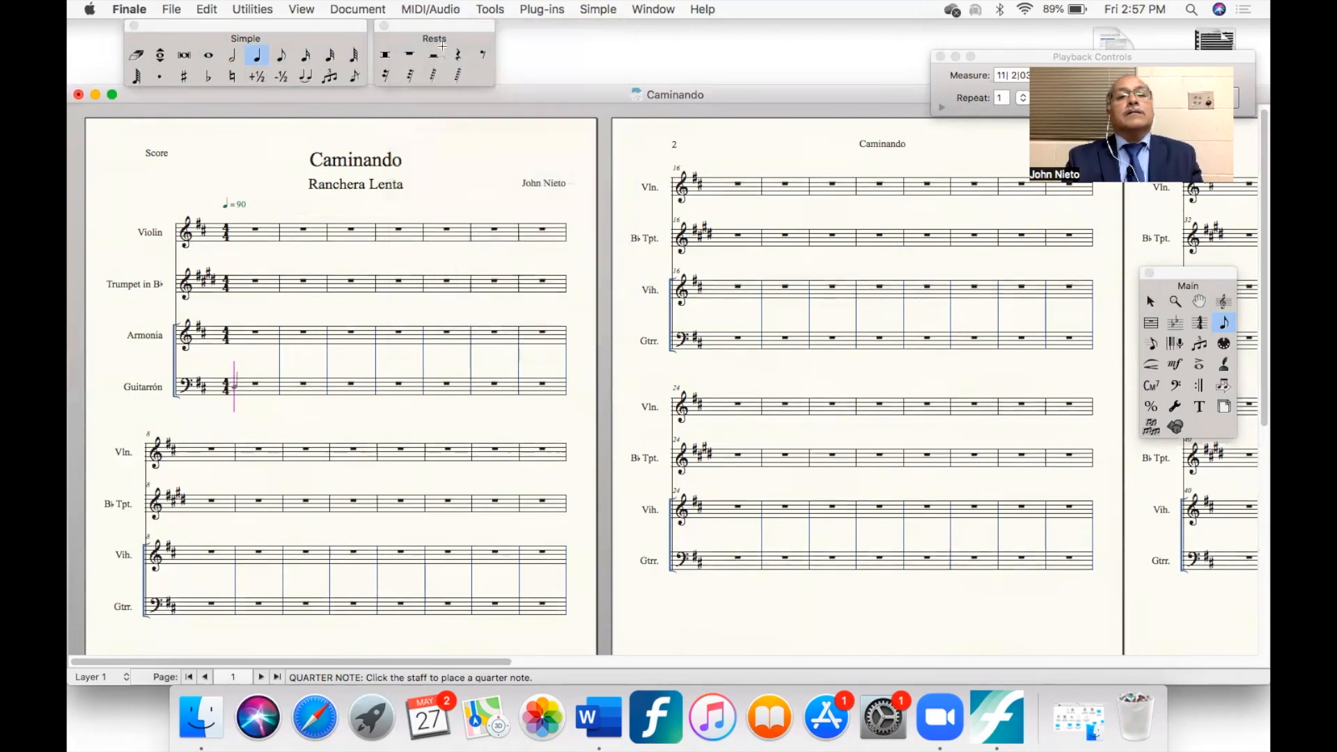
left_click(652, 10)
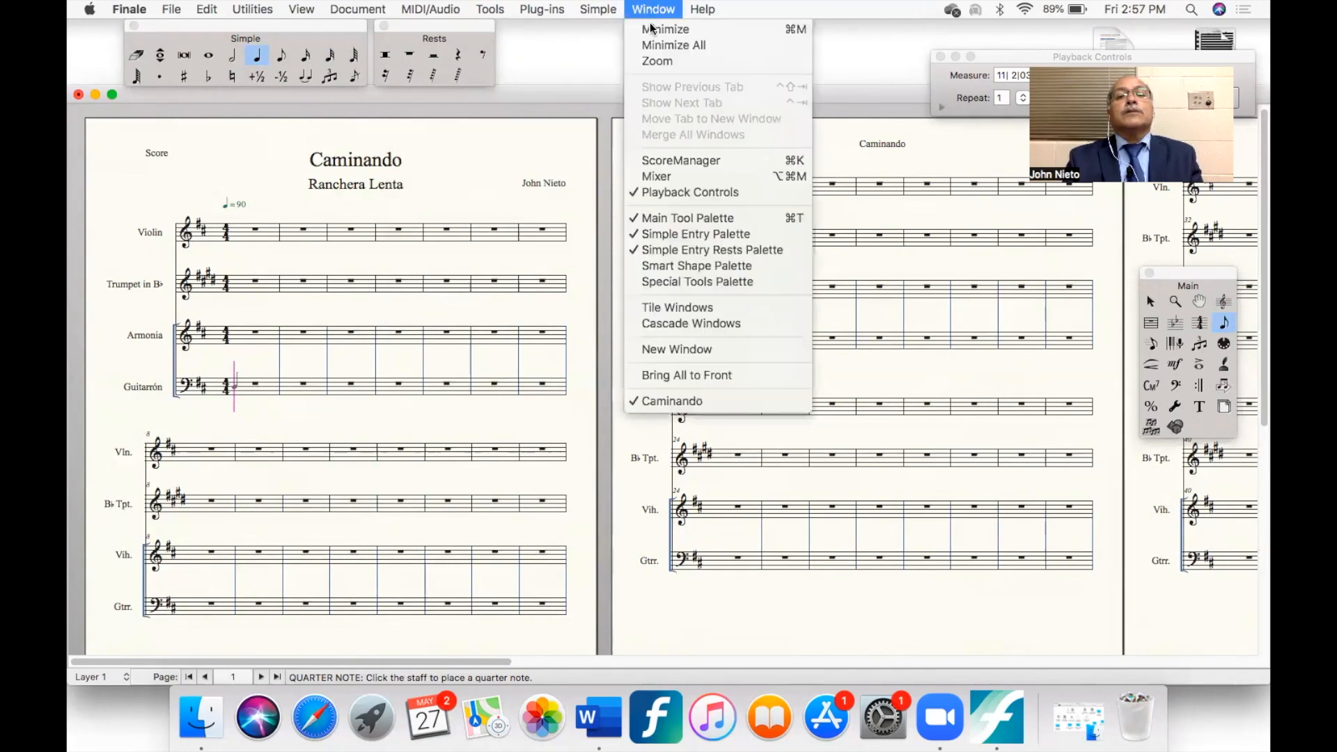
left_click(670, 161)
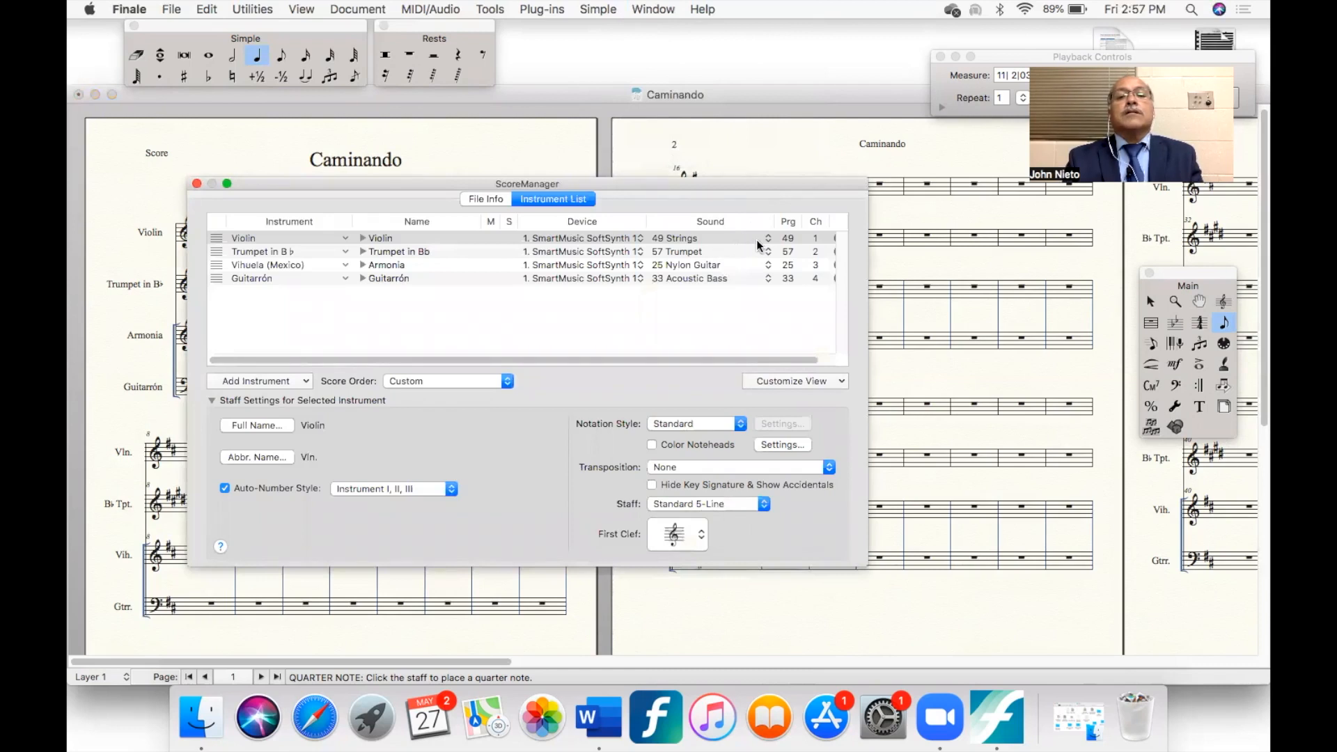
left_click(767, 241)
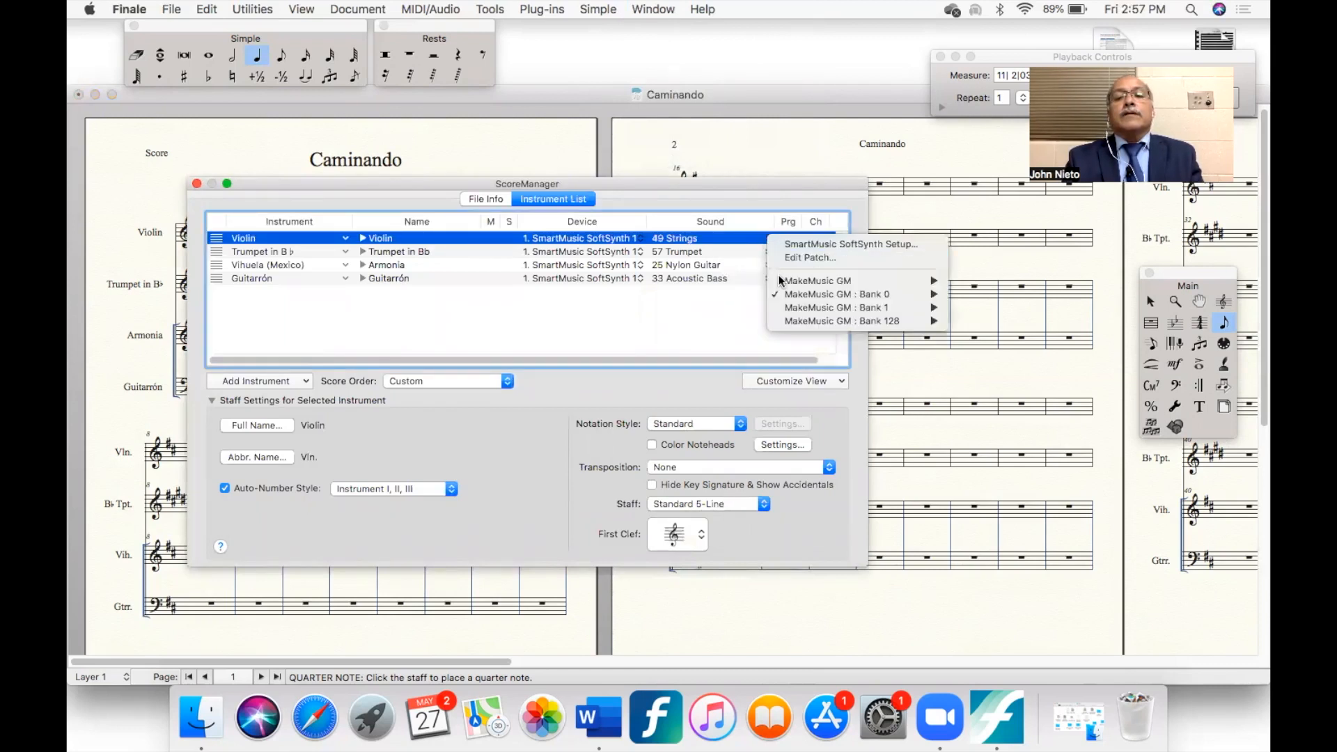
mouse_move(862, 294)
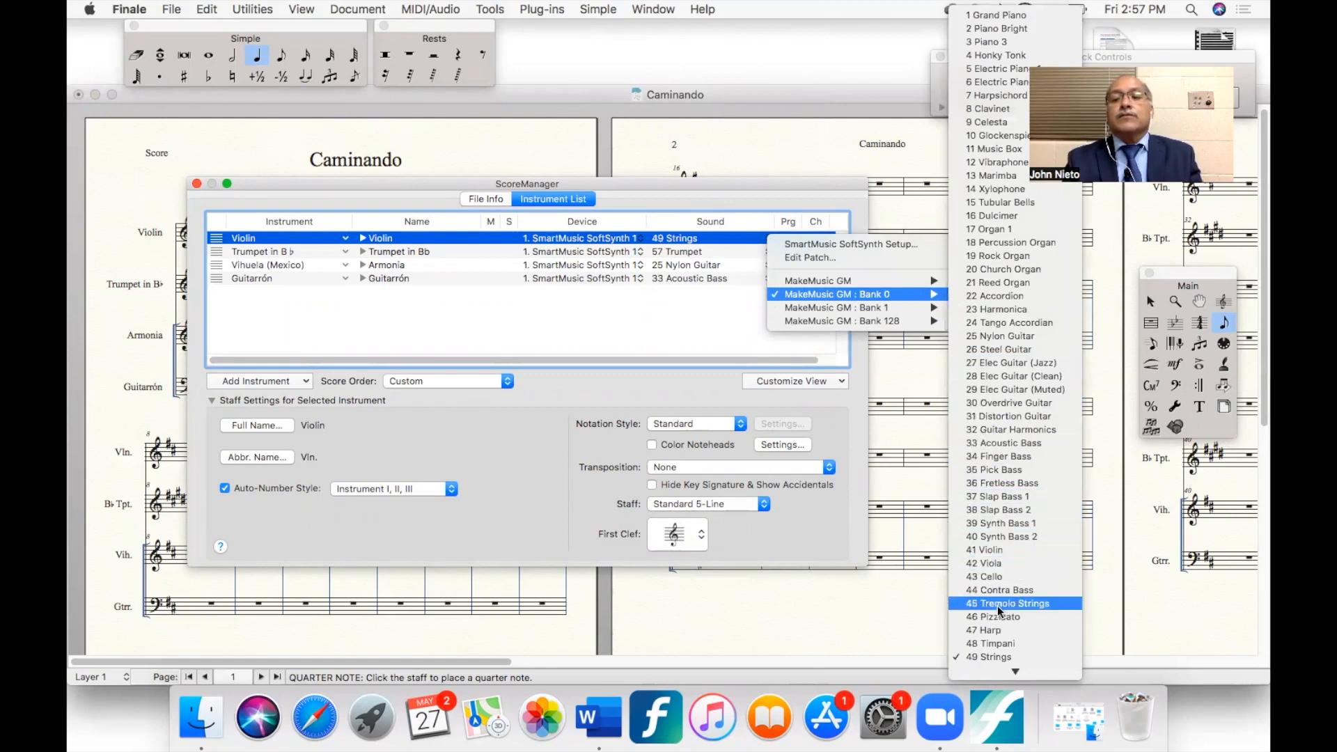
left_click(993, 656)
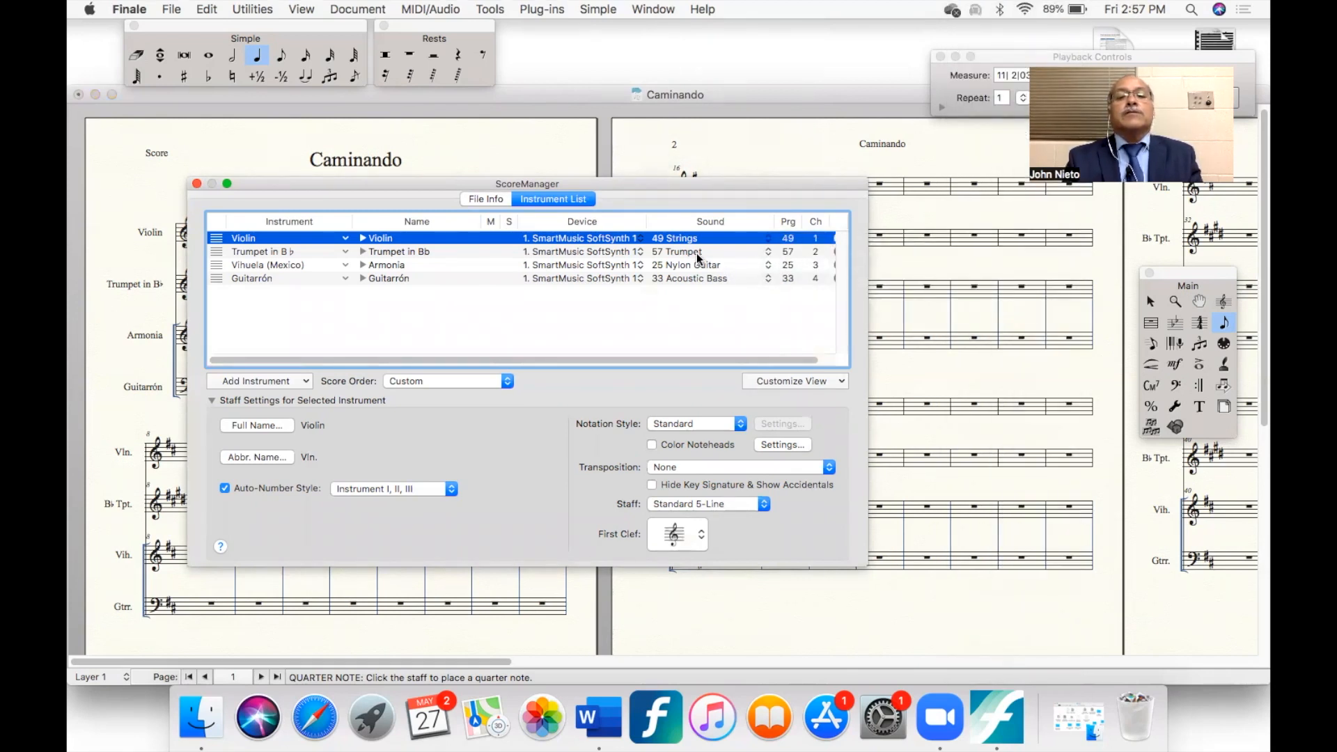
- Assign the 25 Nylon Guitar sound from MakeMusic GM to the Armonia instrument and close the ScoreManager
left_click(767, 269)
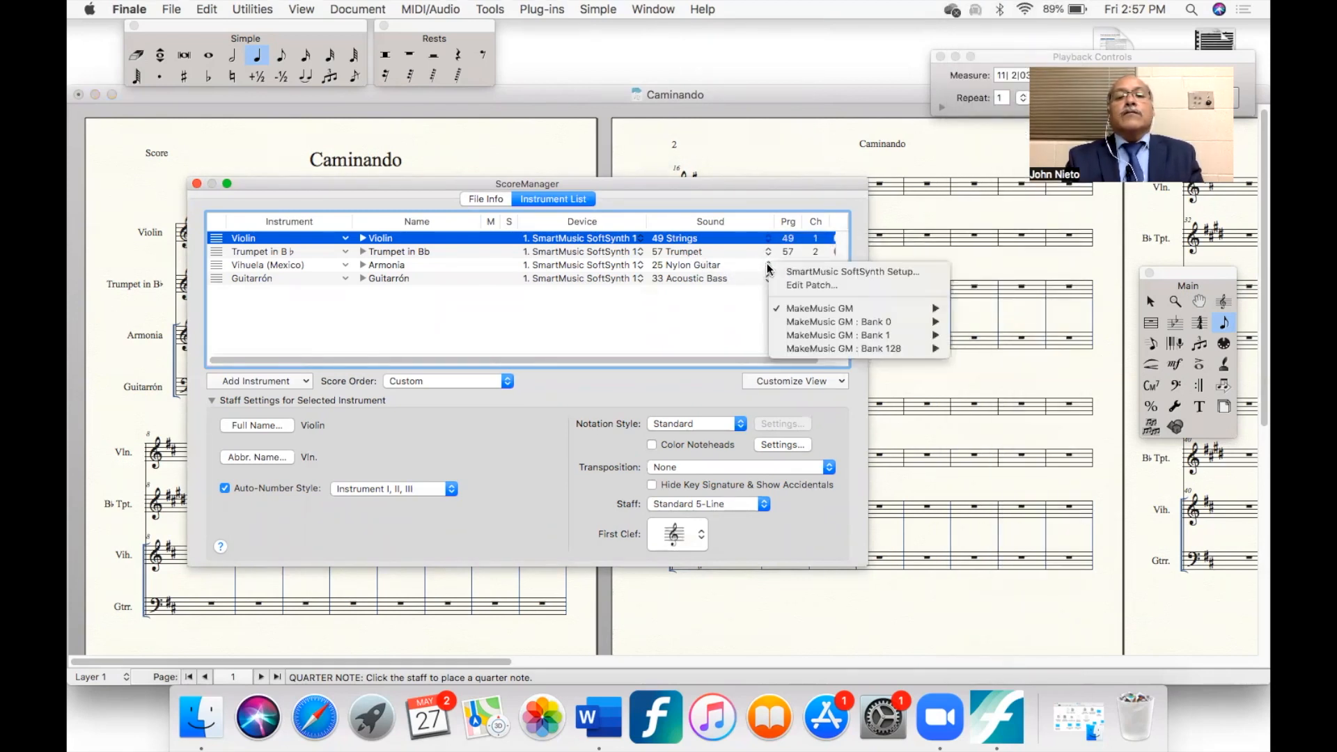
mouse_move(835, 312)
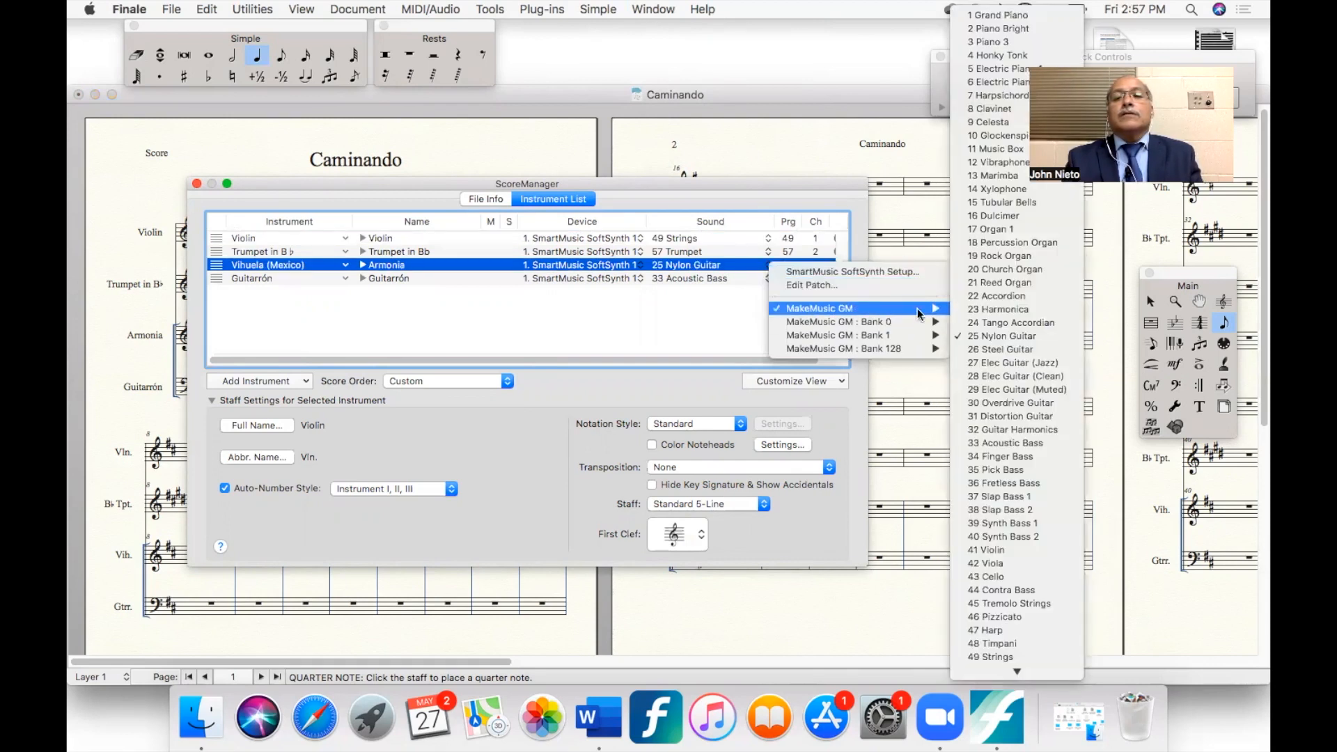
left_click(983, 335)
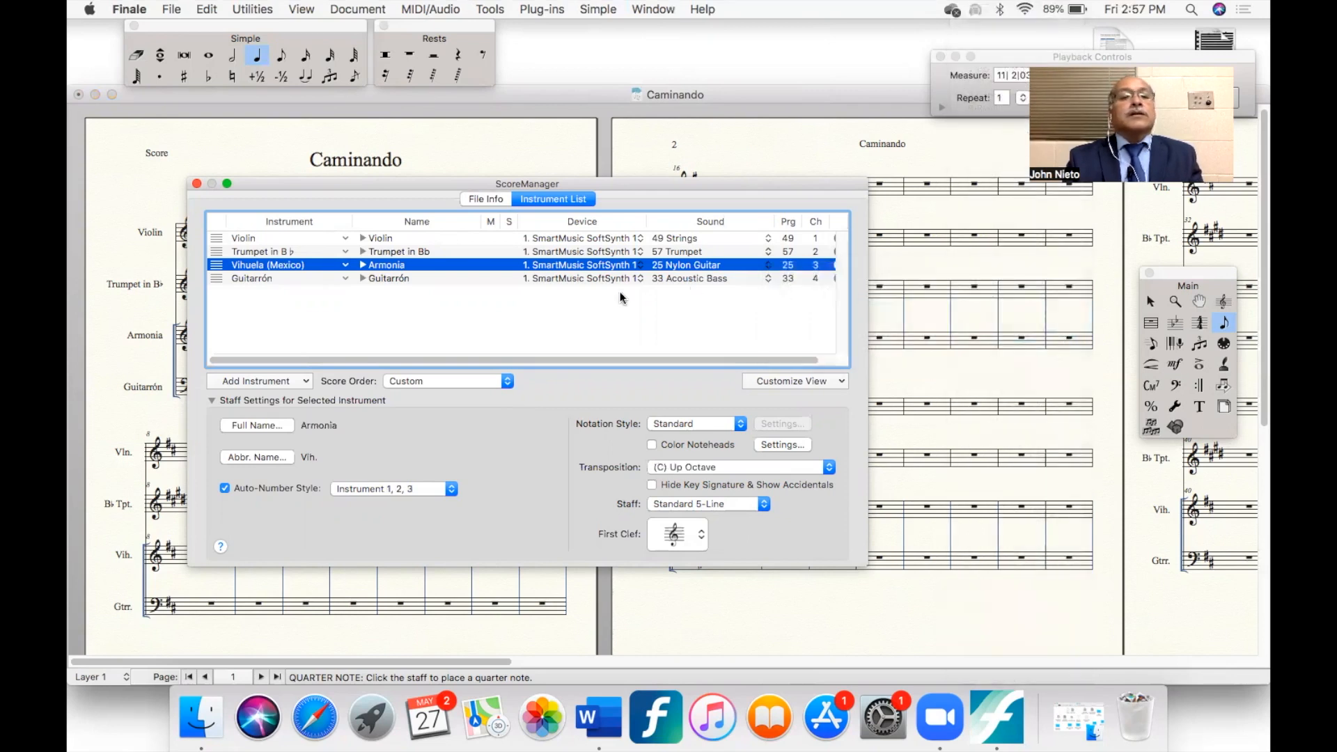
left_click(197, 182)
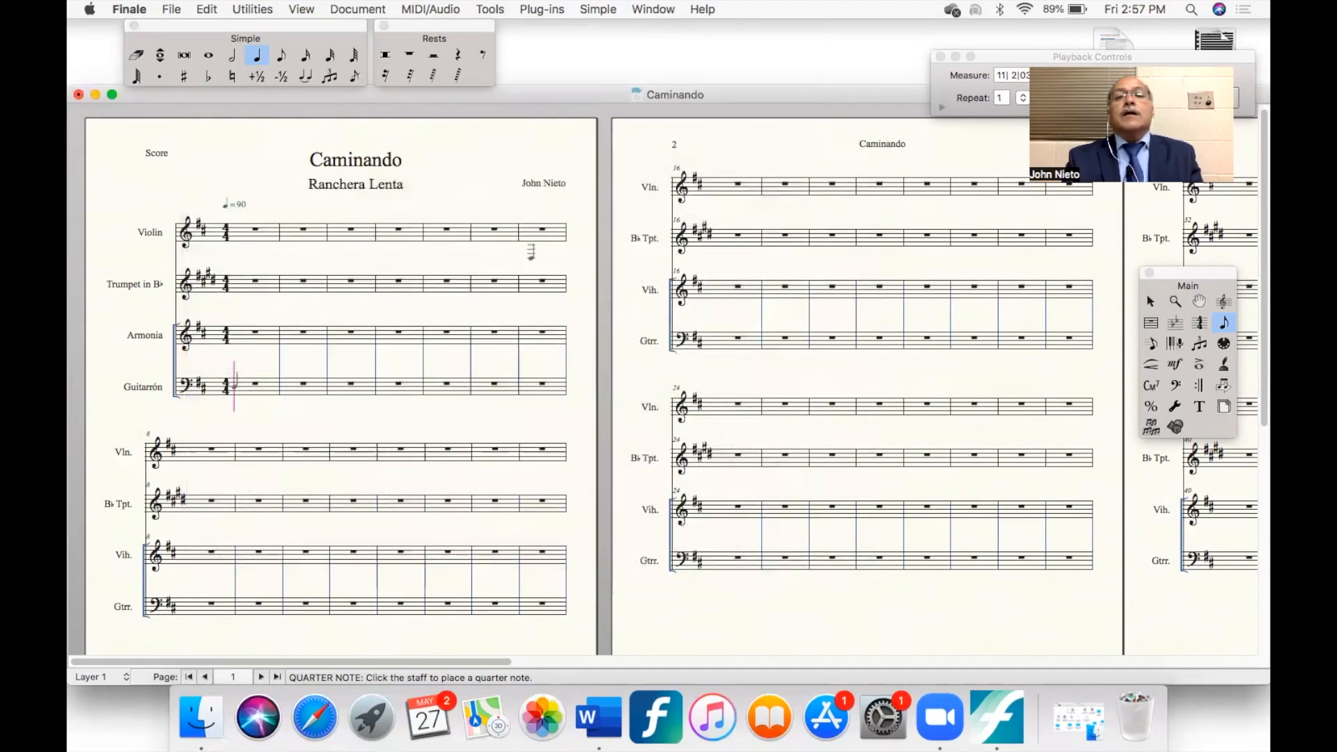
- Expand the Playback Controls, set the playback region to start from the Leftmost Measure, and collapse the controls
left_click(941, 107)
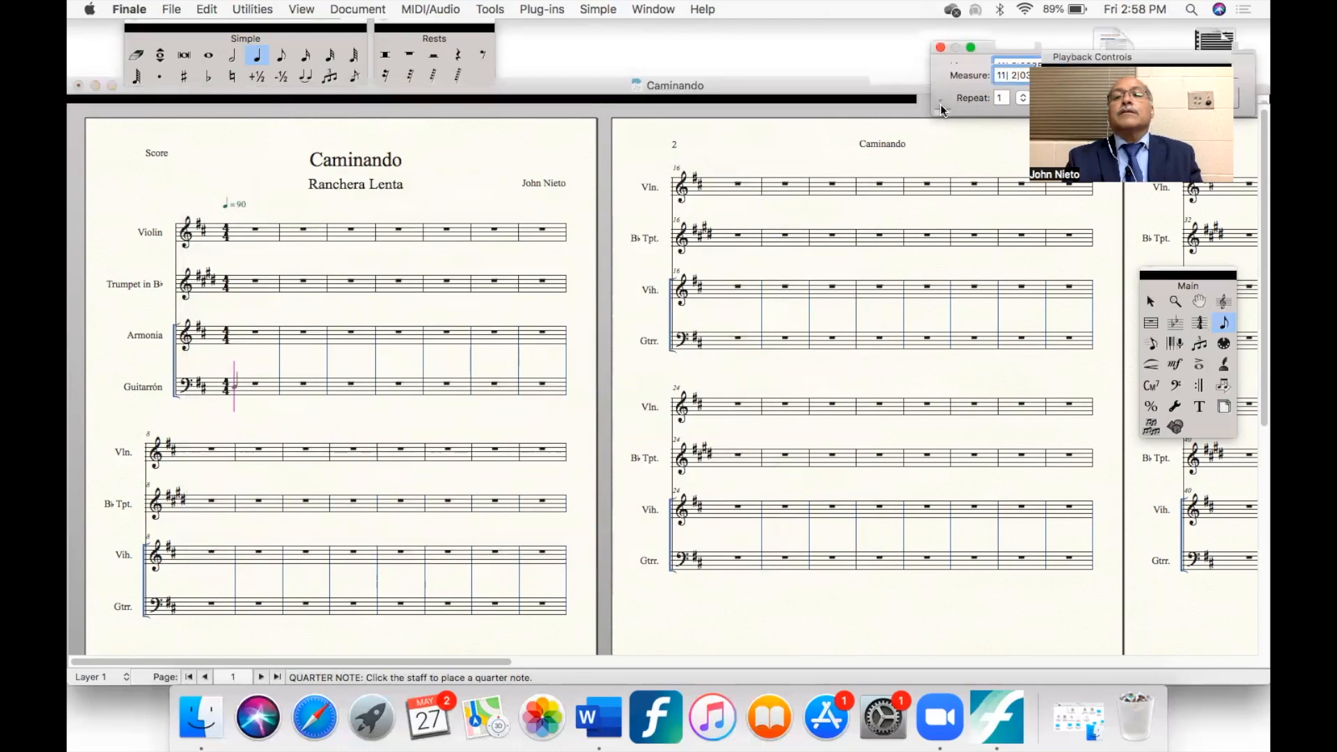
left_click(941, 106)
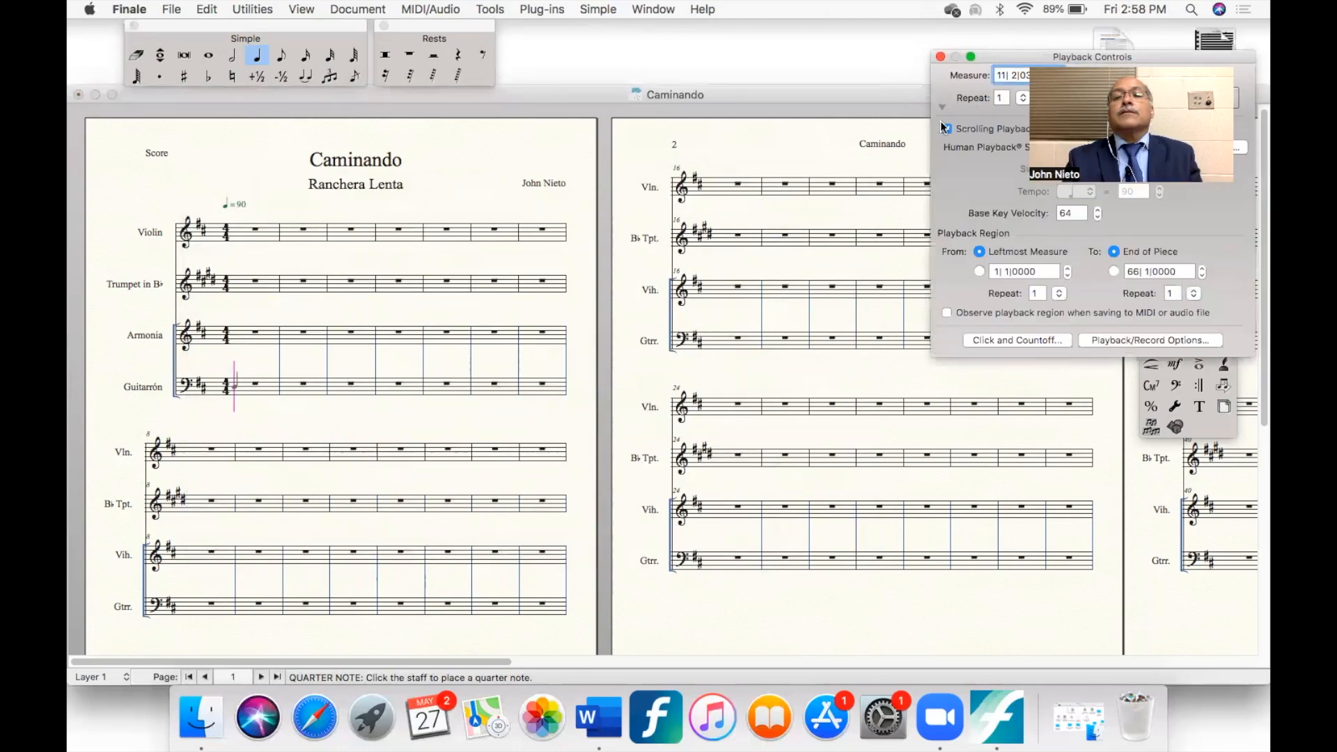
left_click(979, 252)
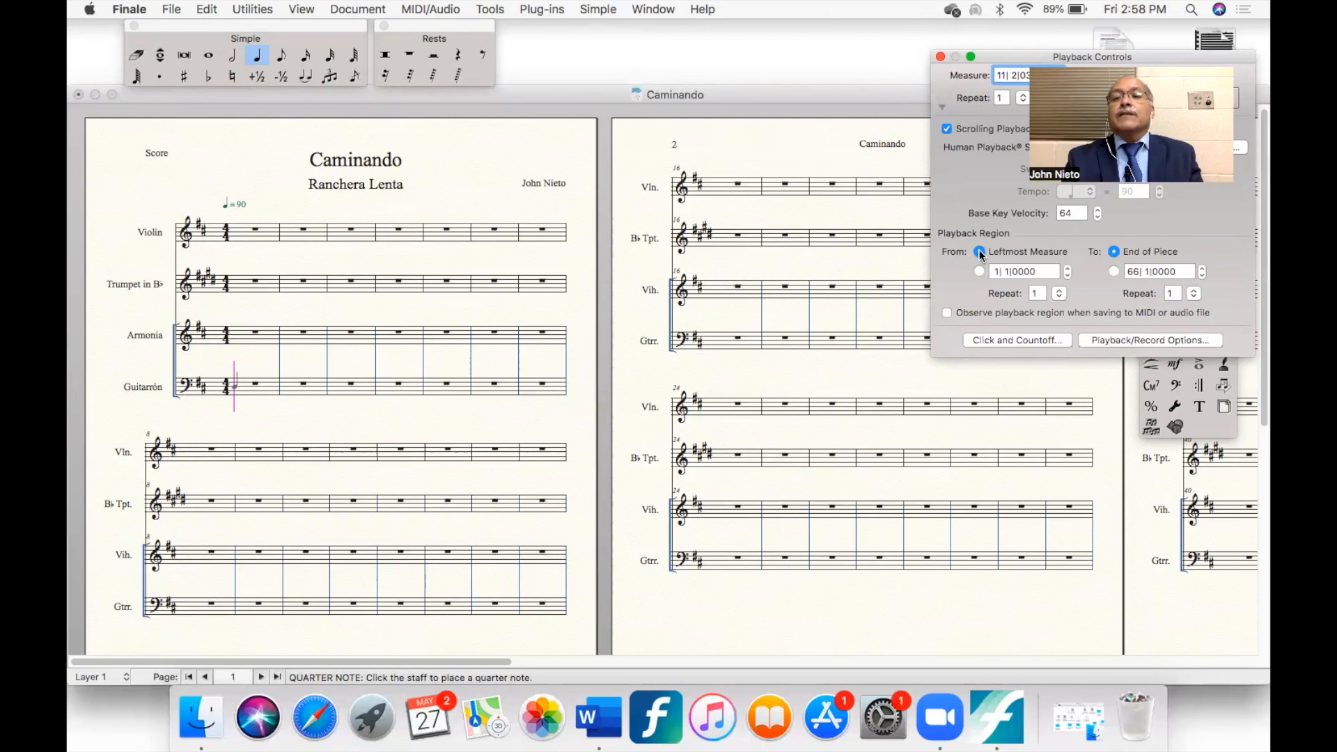
left_click(942, 106)
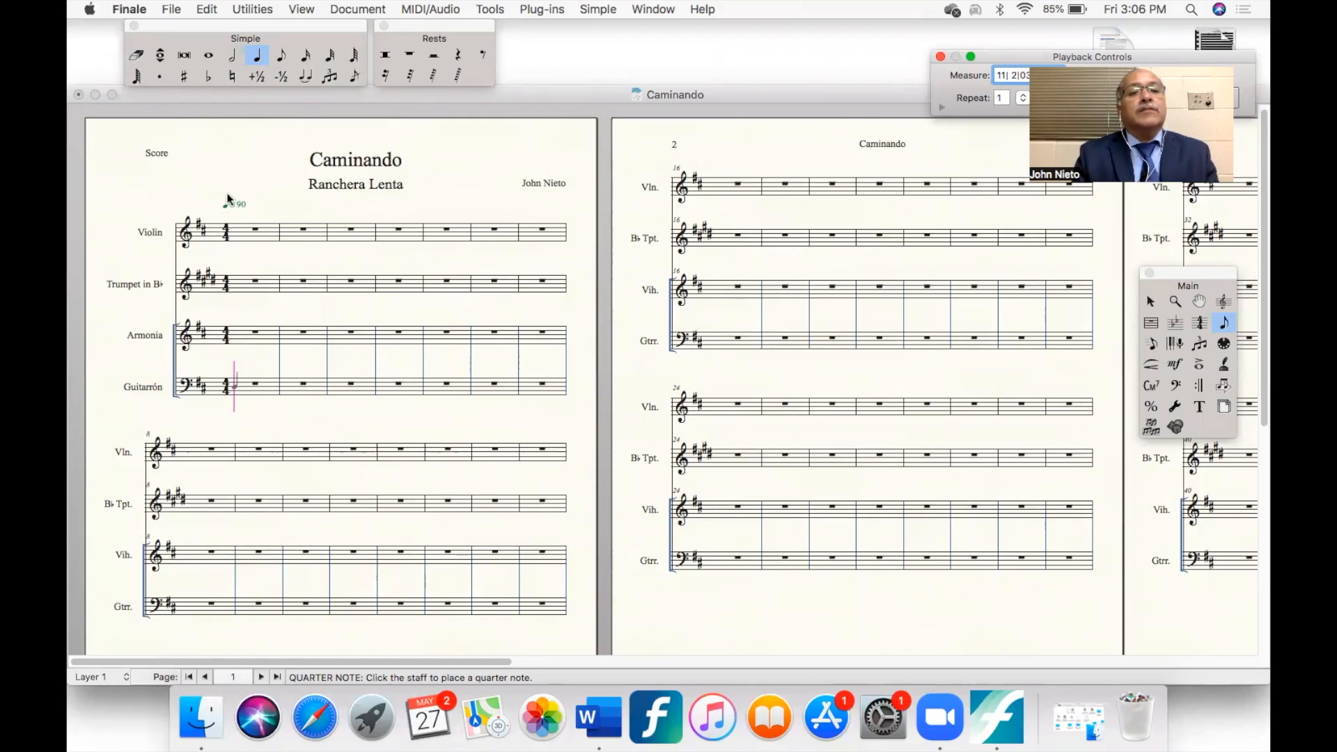
- Enter quarter notes D, F♯, A and A in the first measure of the Violin staff
left_click(258, 50)
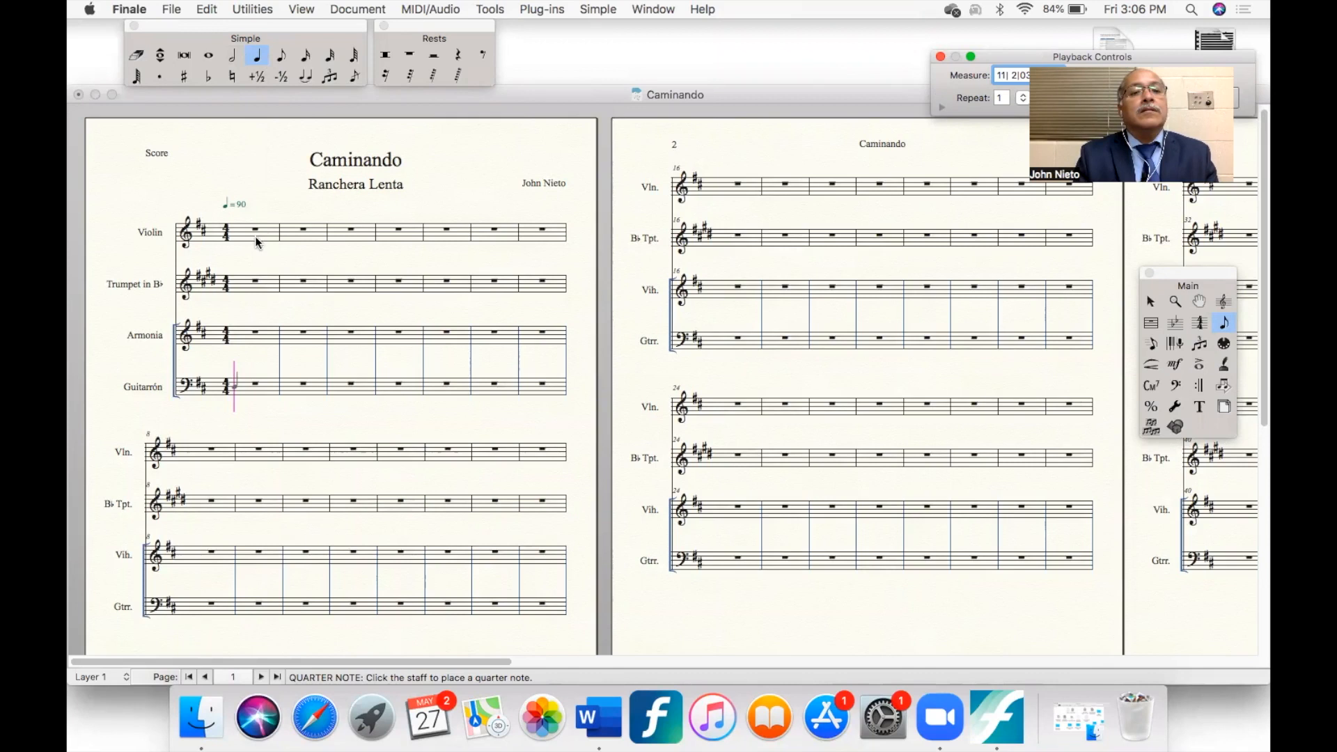
left_click(259, 54)
left_click(262, 245)
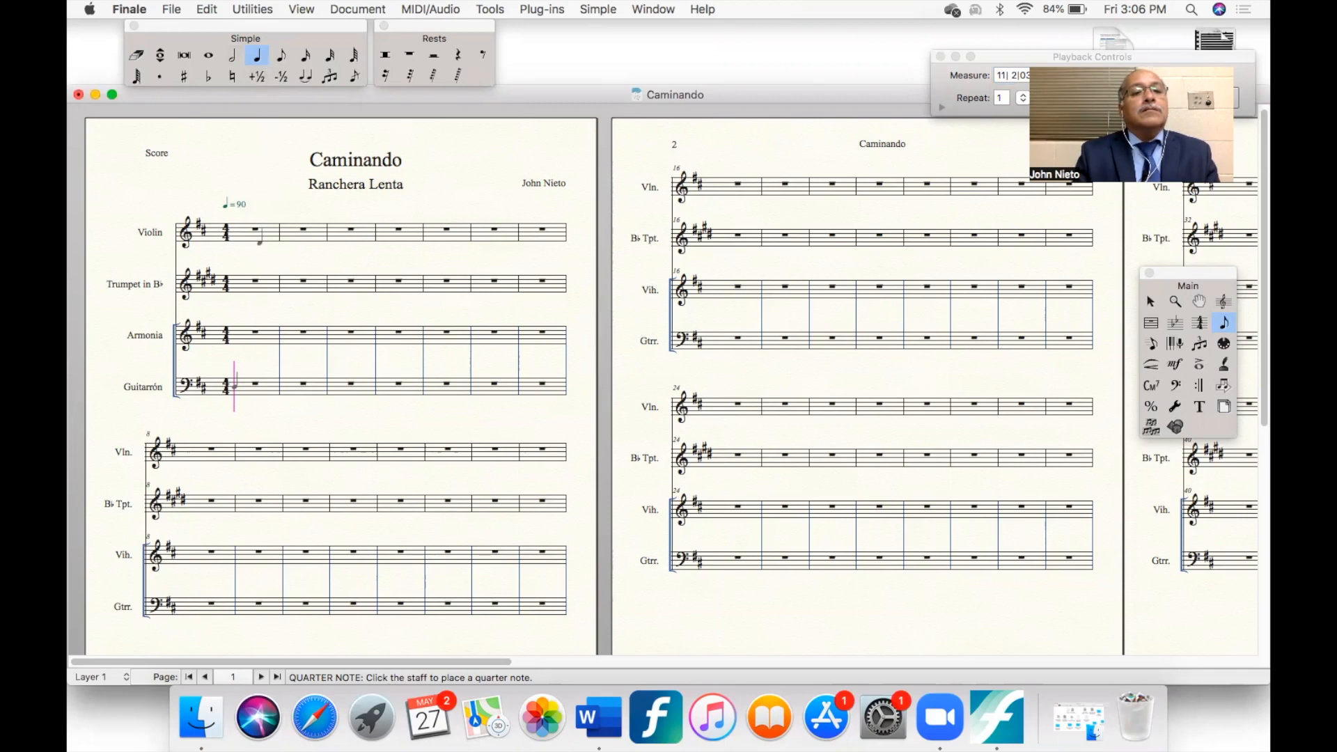
left_click(260, 238)
left_click(265, 238)
left_click(277, 232)
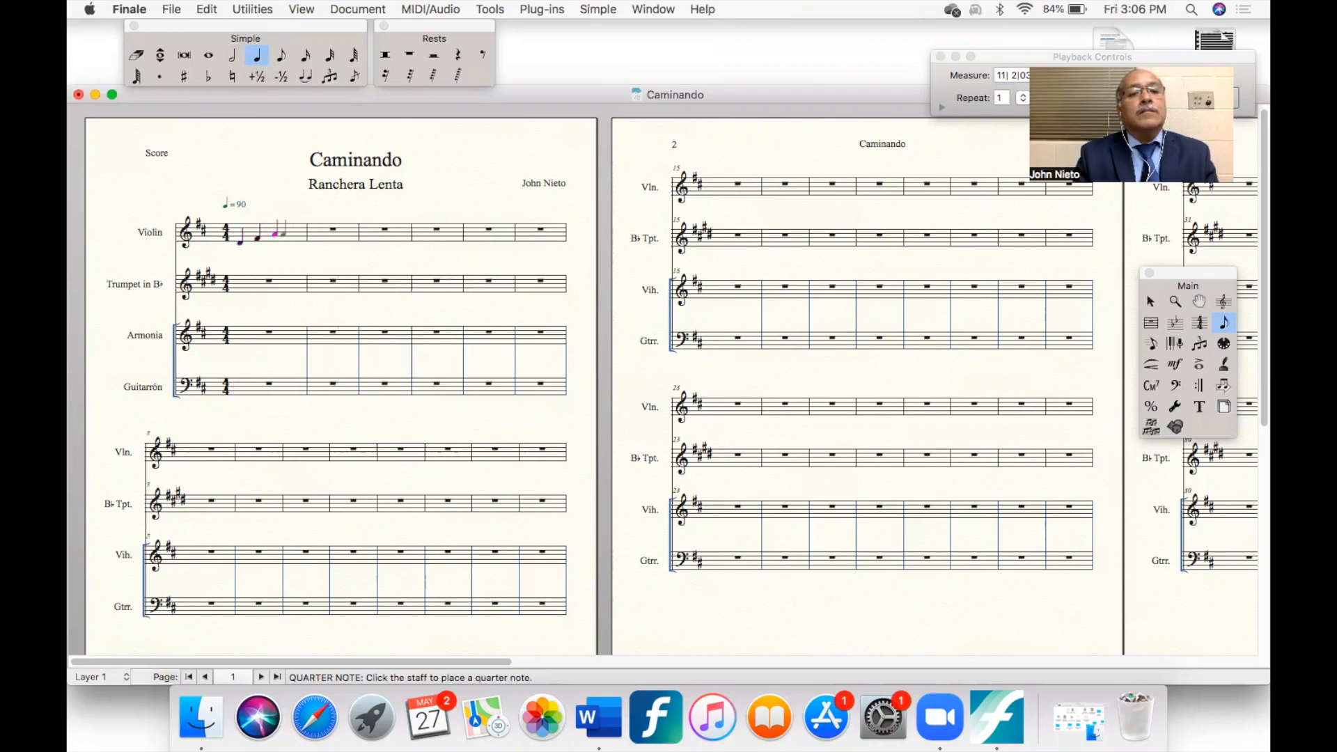
left_click(292, 232)
- Fill the Violin's second measure with quarter notes A, F♯ and D, and turn its fourth quarter note into a rest
left_click(315, 233)
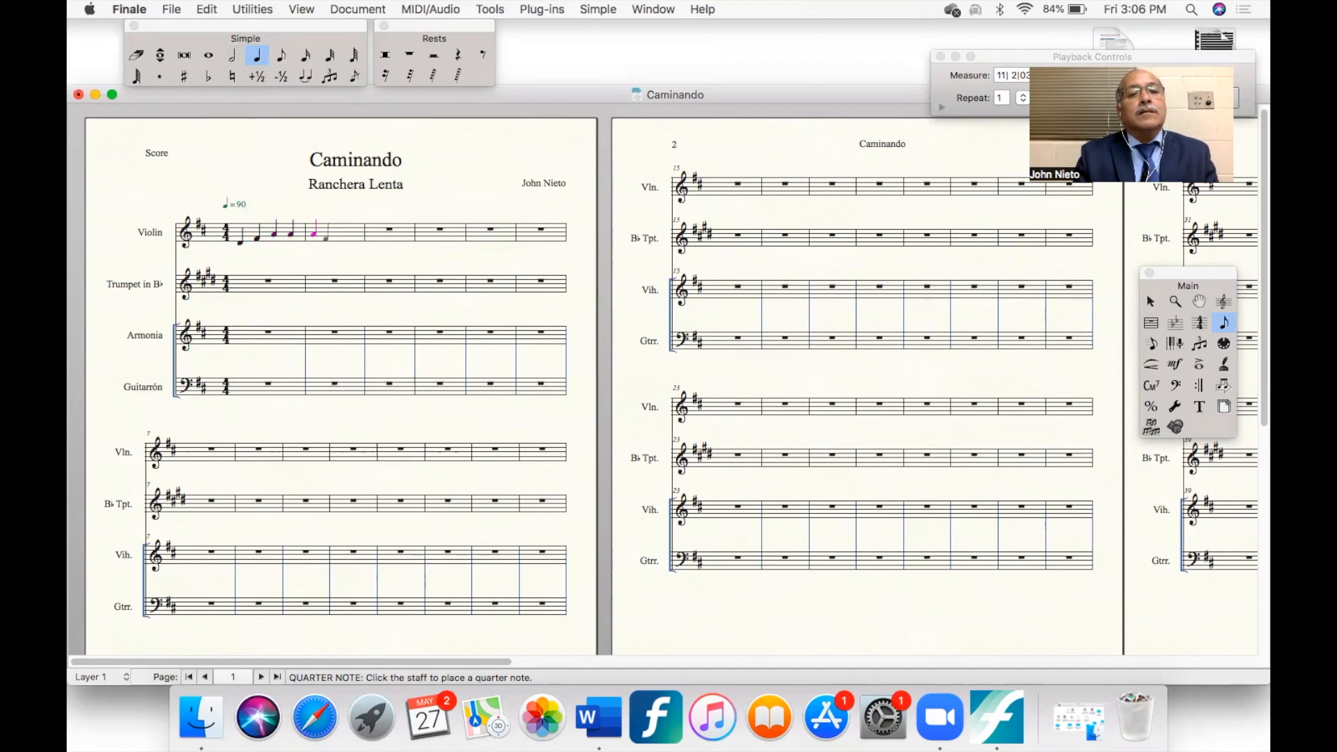
left_click(334, 237)
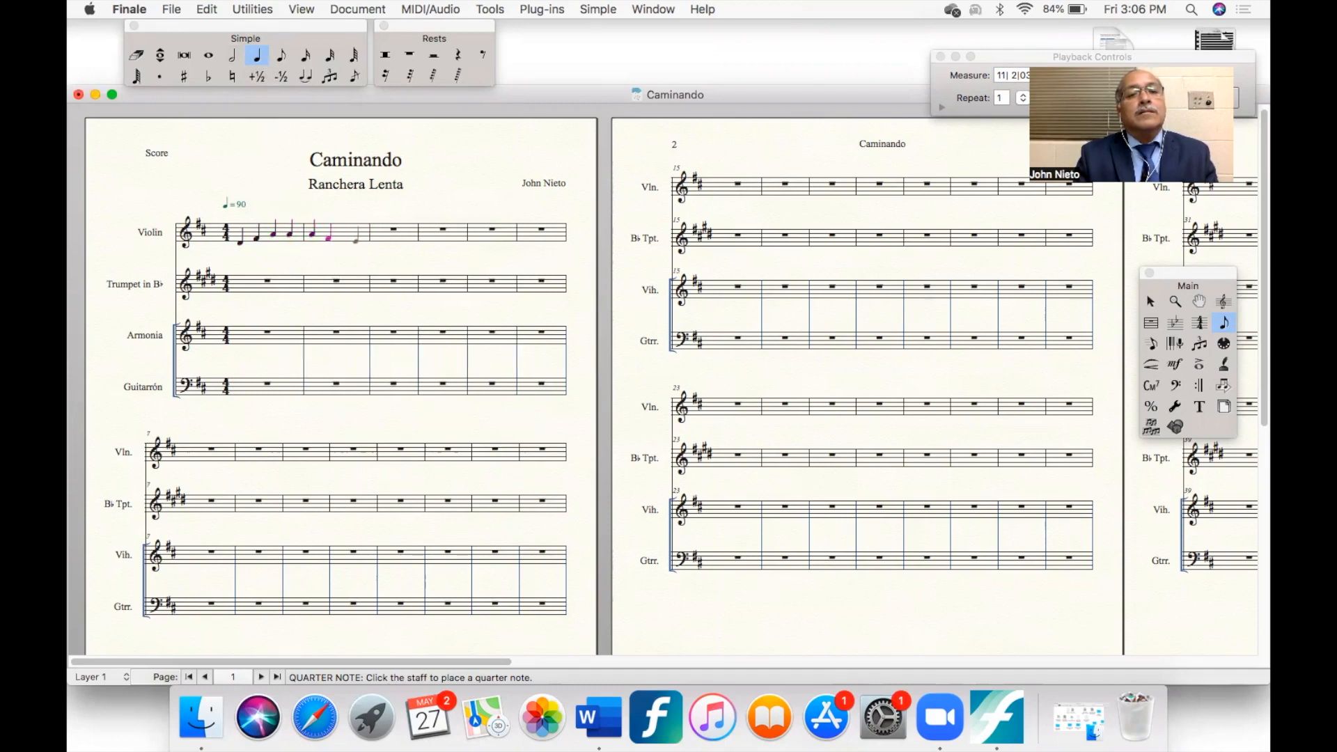
left_click(357, 241)
left_click(356, 242)
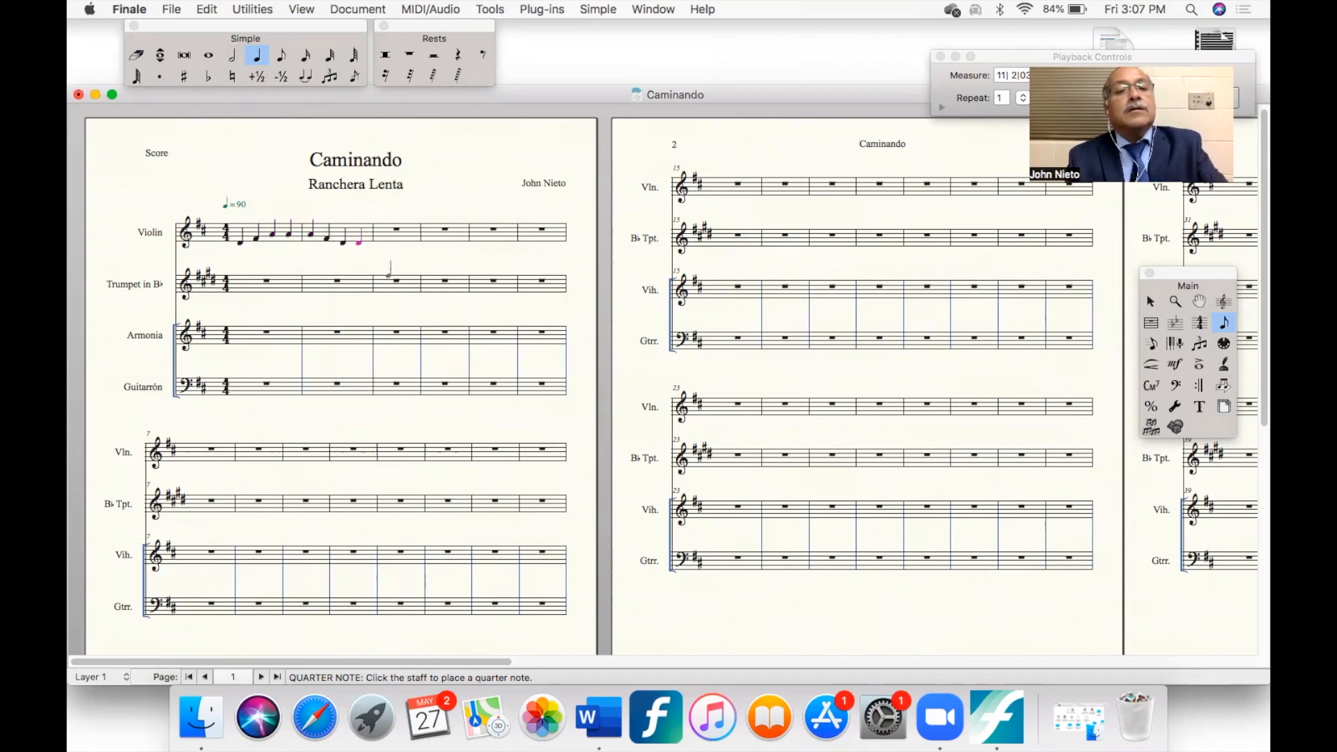
key("r")
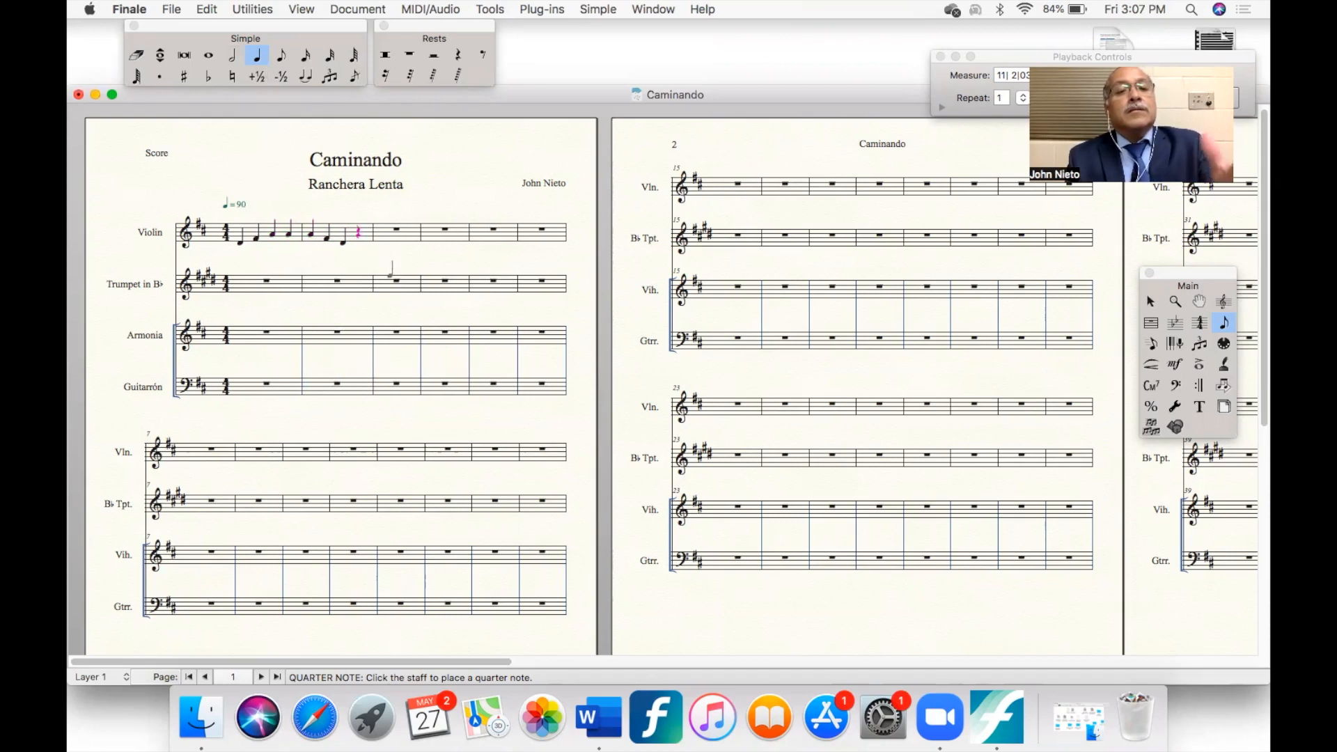
- Copy the Violin's first two measures onto the Trumpet in B♭ staff
left_click(1152, 302)
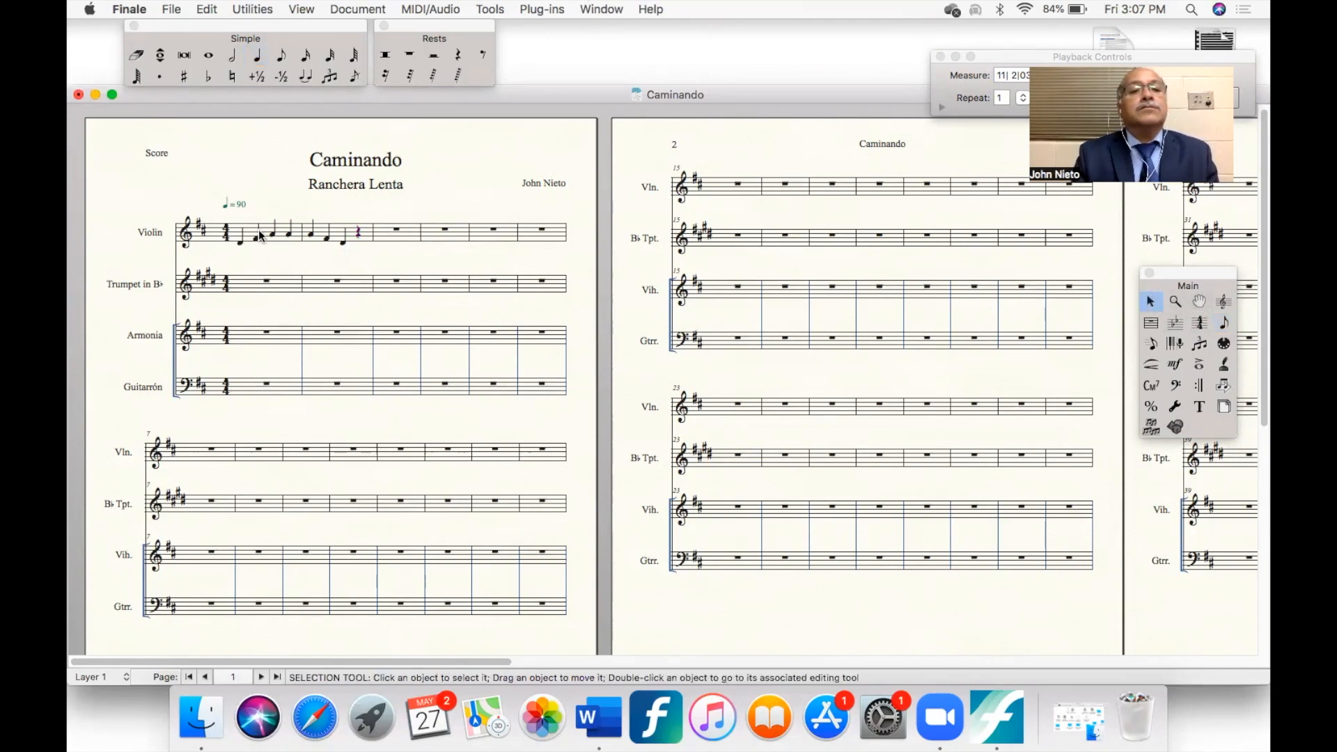
left_click_drag(230, 215, 370, 251)
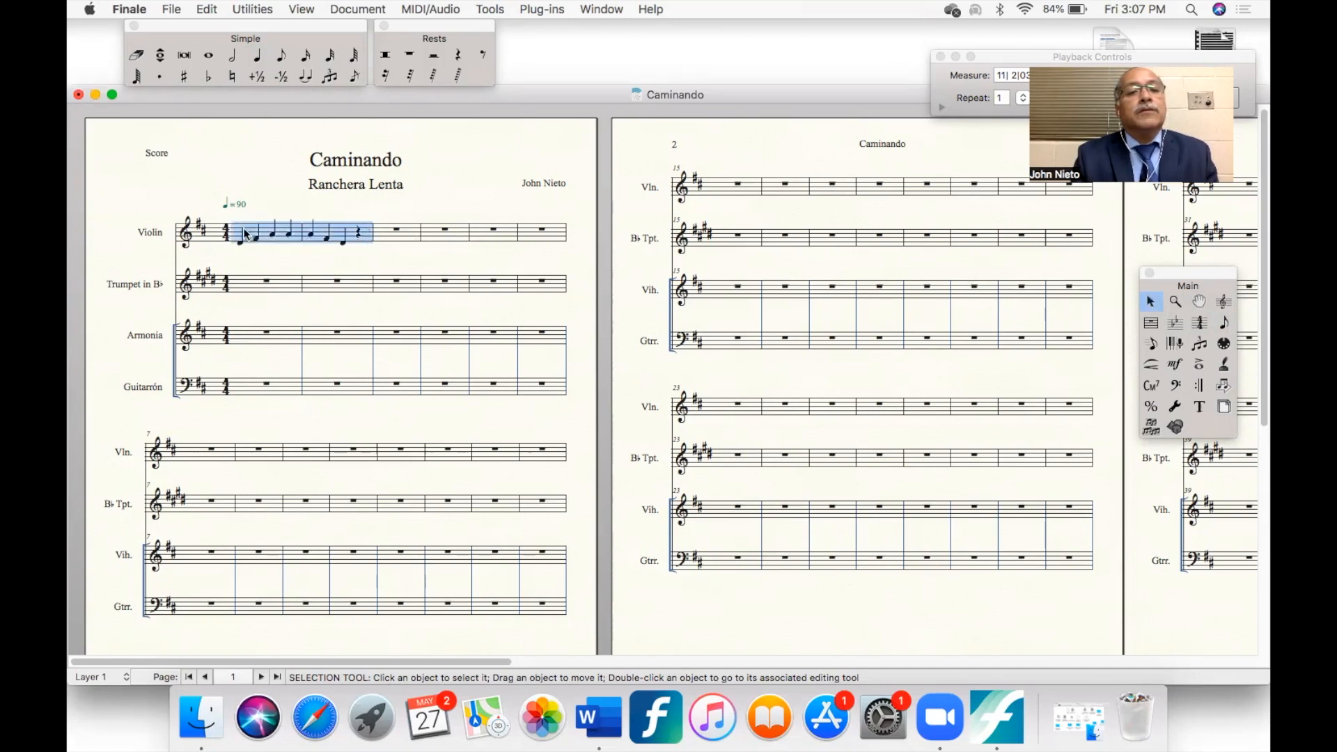
left_click_drag(241, 232, 240, 292)
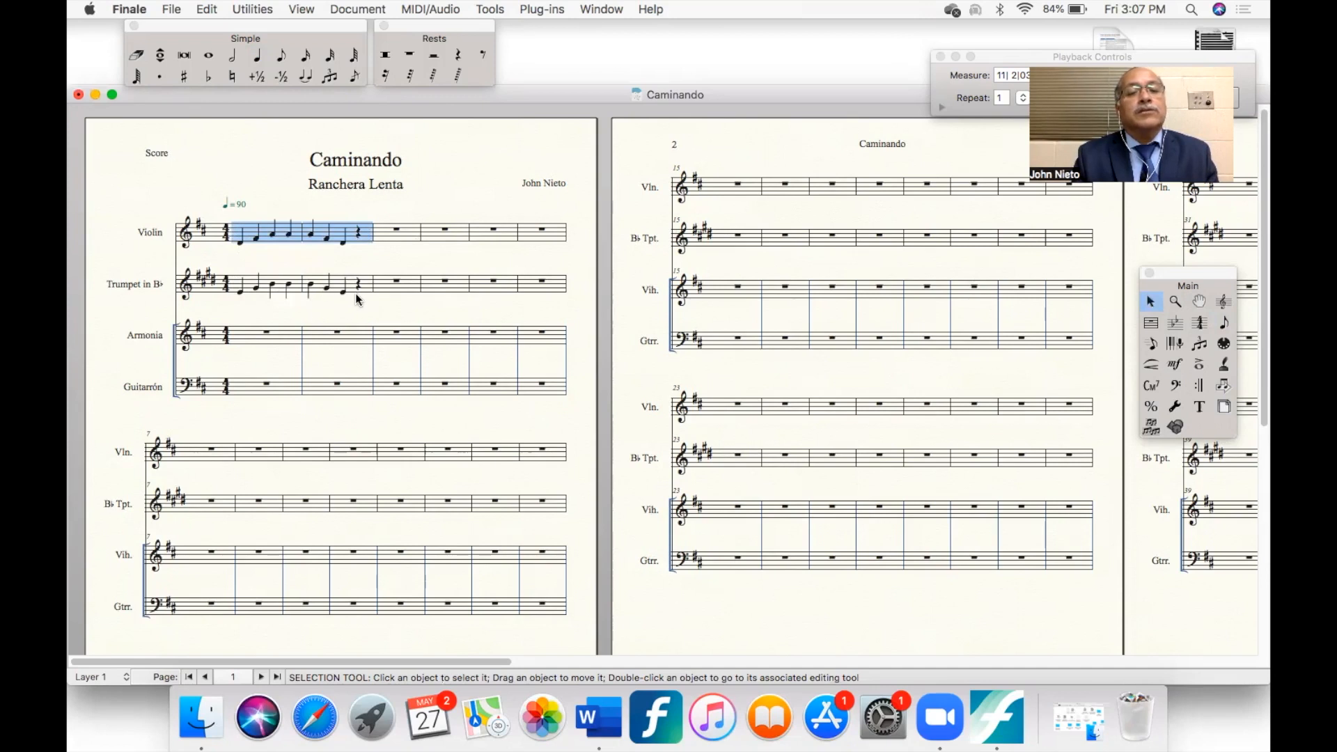
- Attach the pizz. technique text to the first Violin note, assigned to the current staff only
left_click(1174, 364)
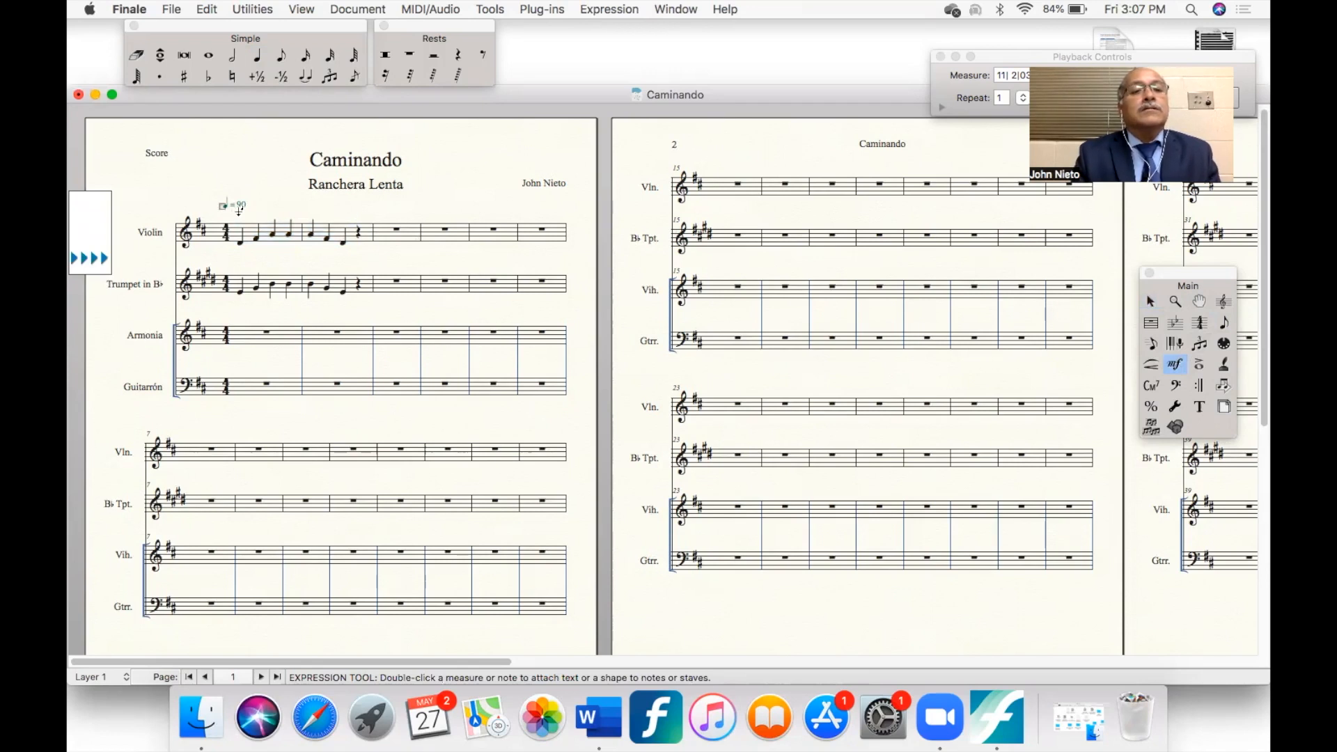
double_click(239, 210)
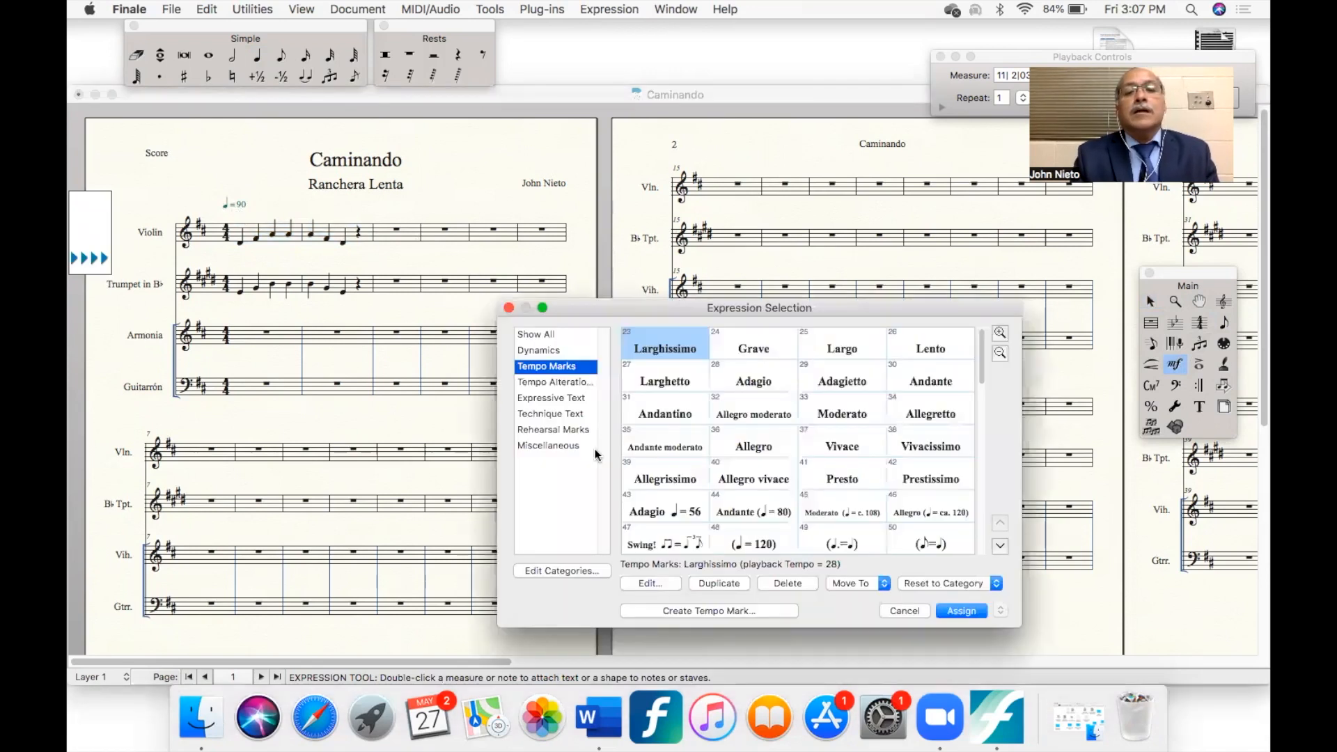
left_click(550, 413)
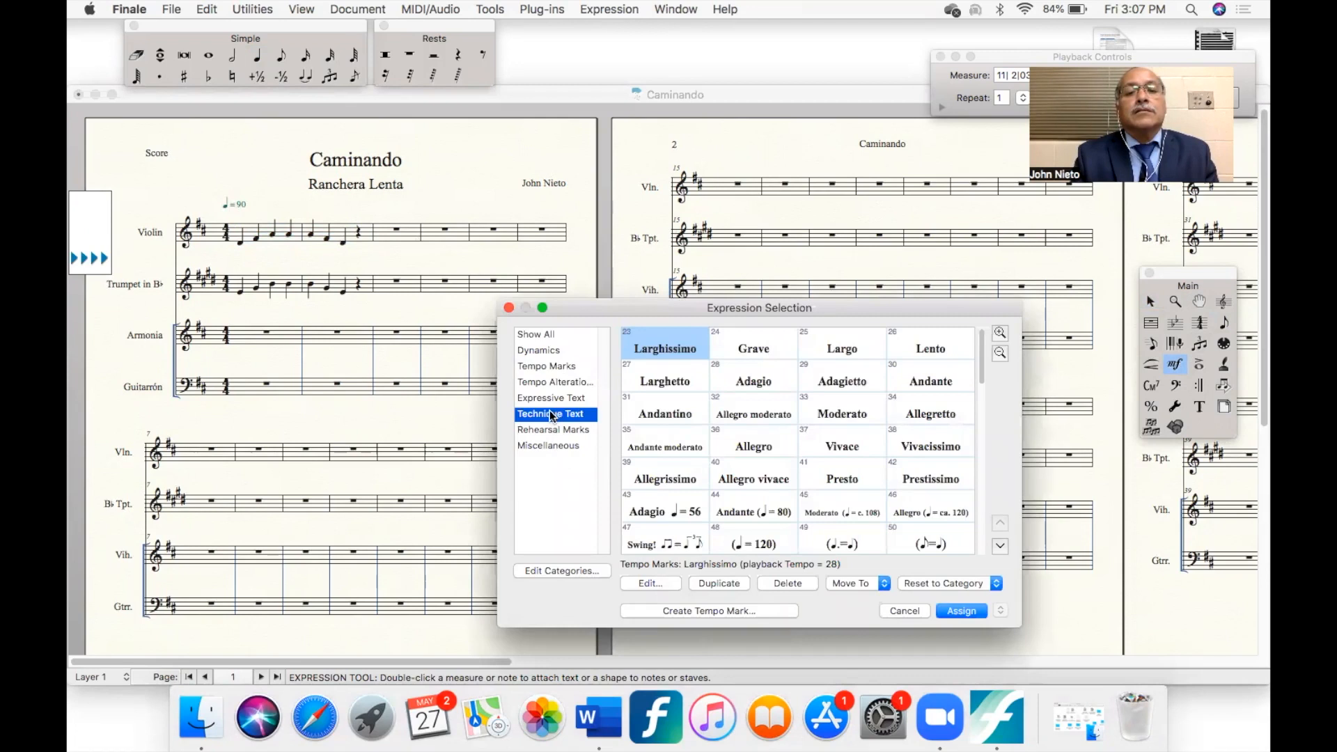
left_click(843, 514)
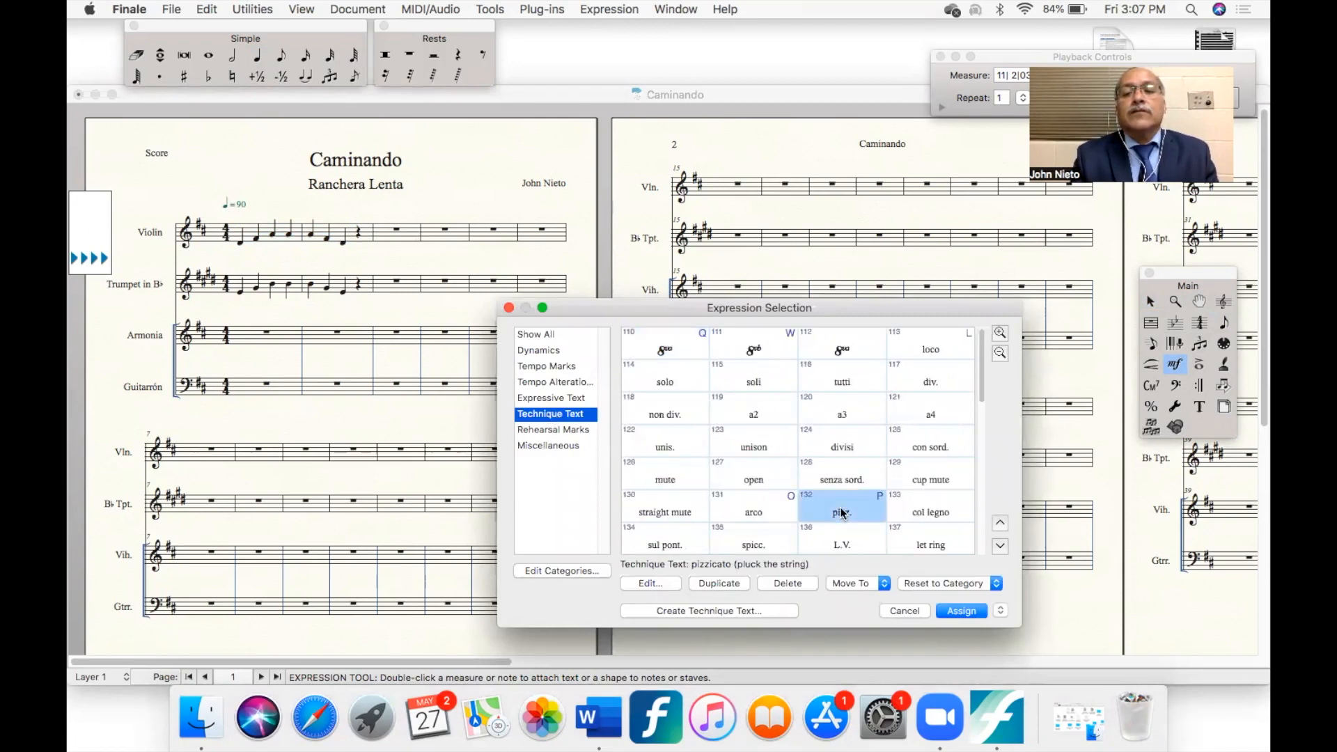
left_click(1001, 610)
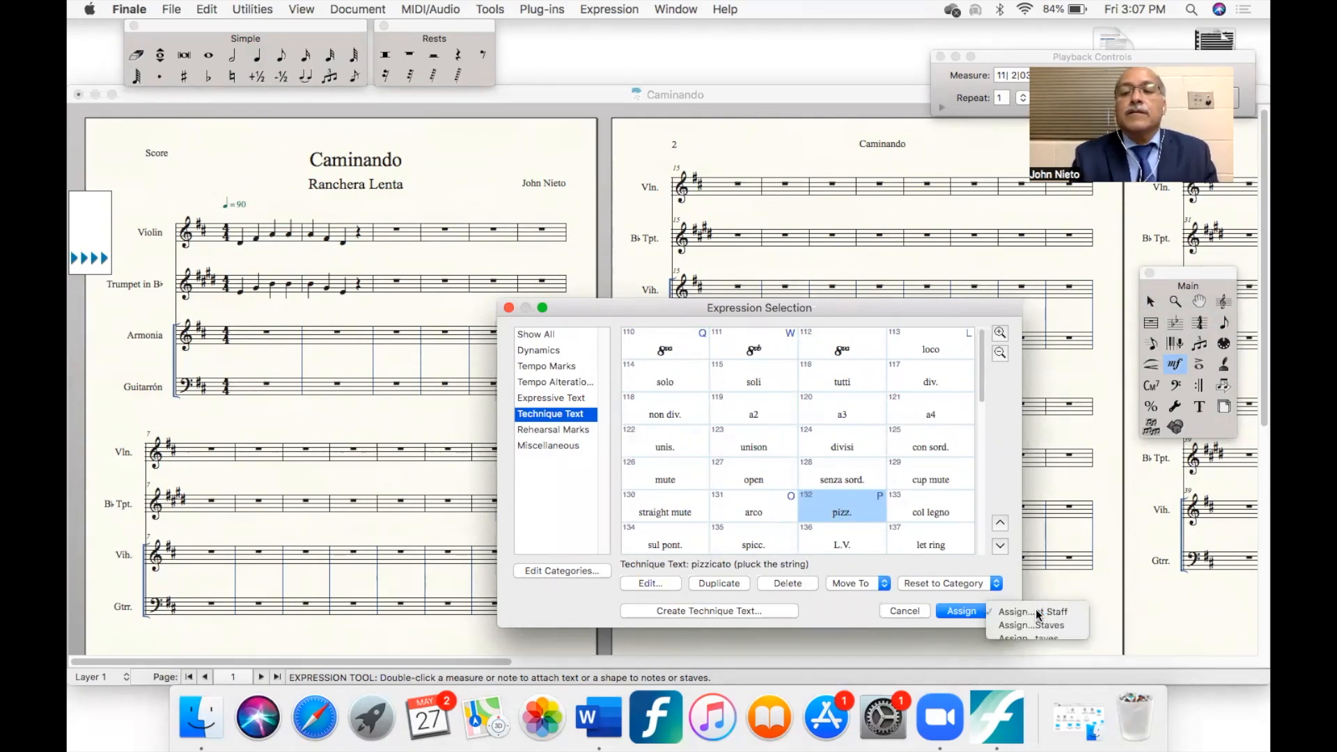
left_click(1035, 609)
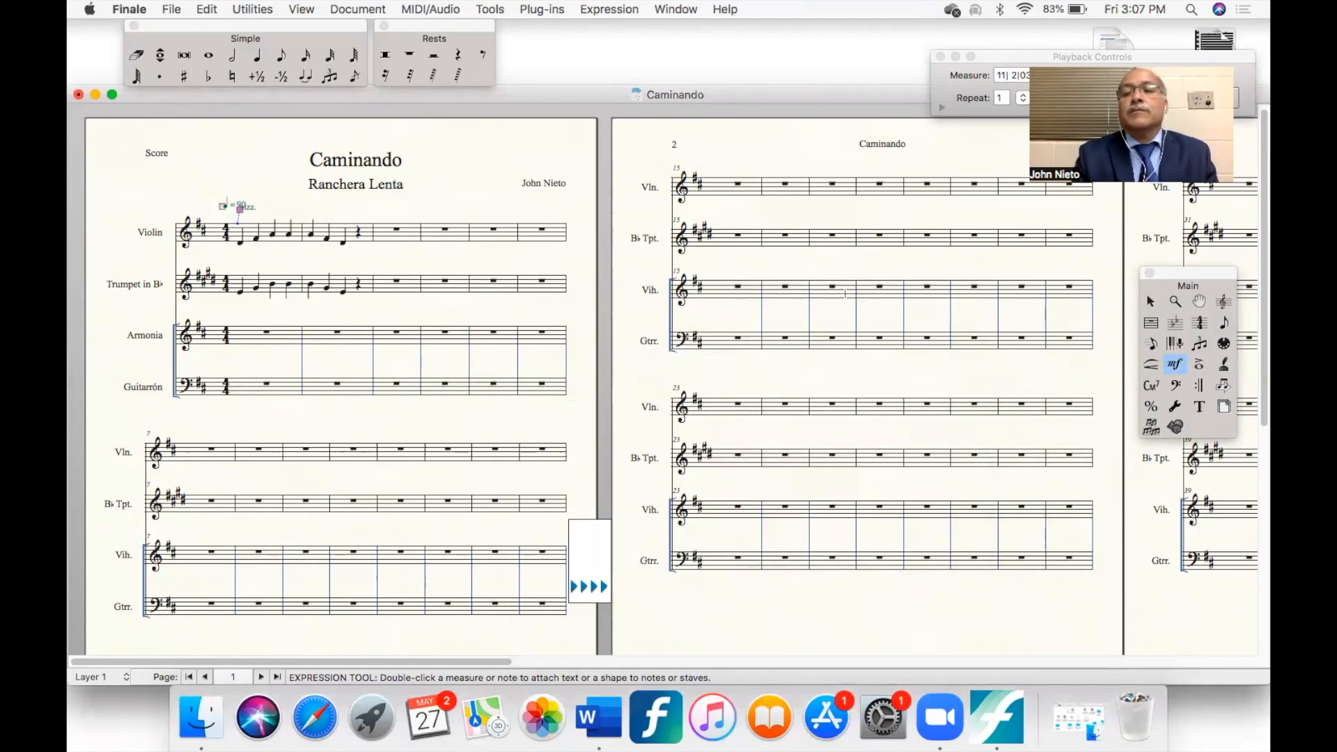
- Apply the staccato articulation, number 1, to all notes in the Trumpet's first two measures
left_click(1199, 364)
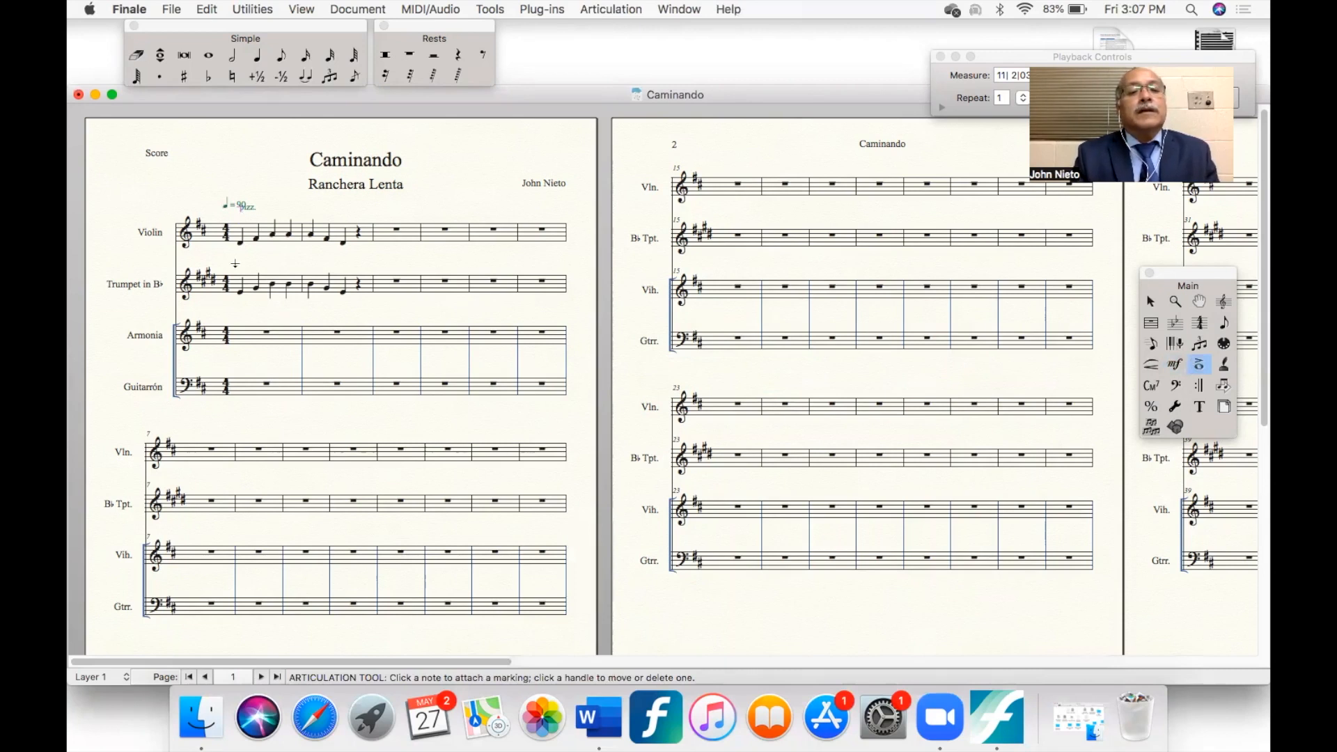
left_click_drag(232, 265, 372, 298)
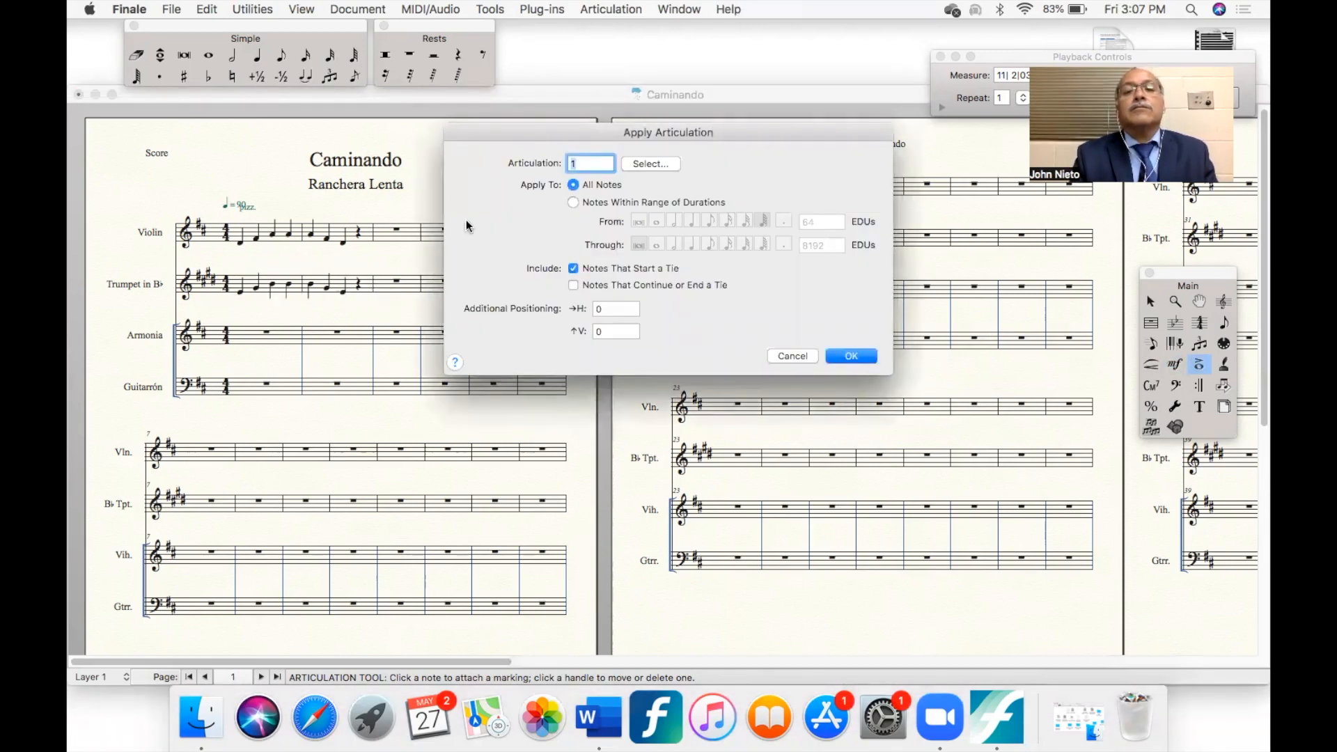
left_click(647, 164)
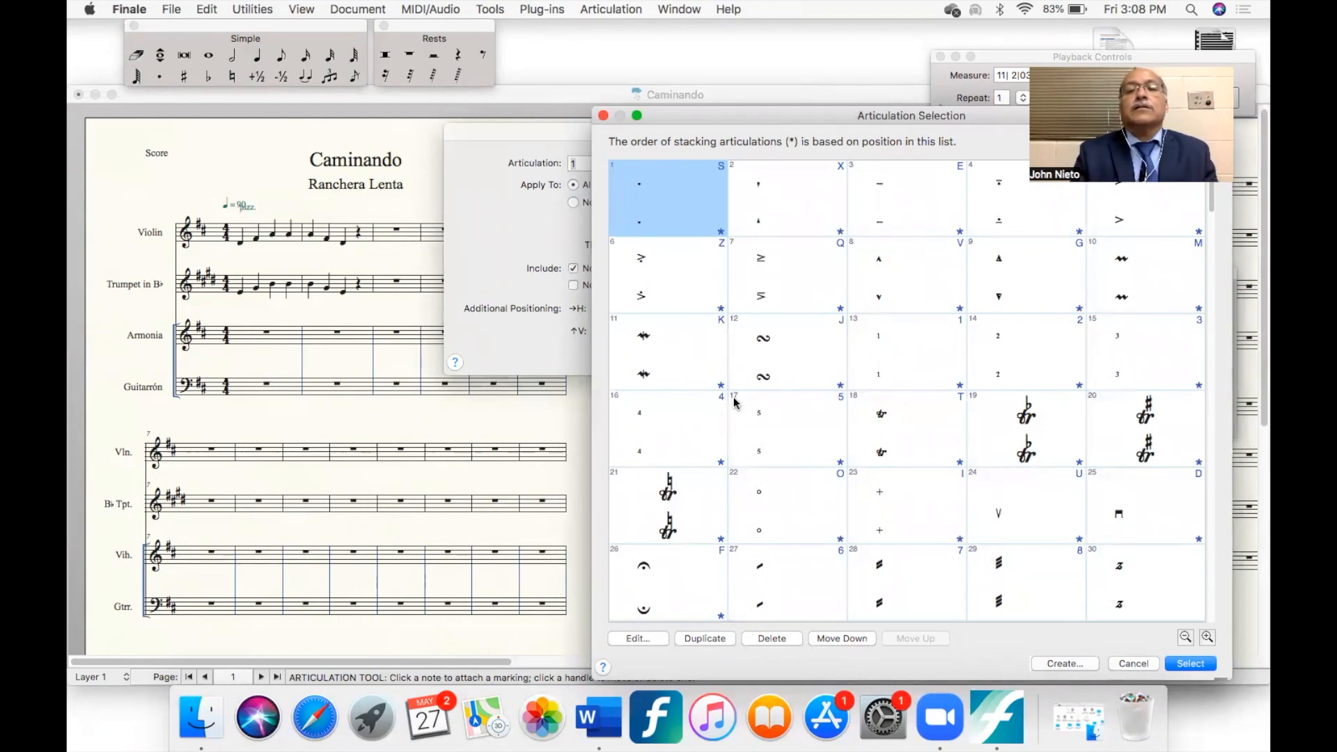
left_click(1192, 663)
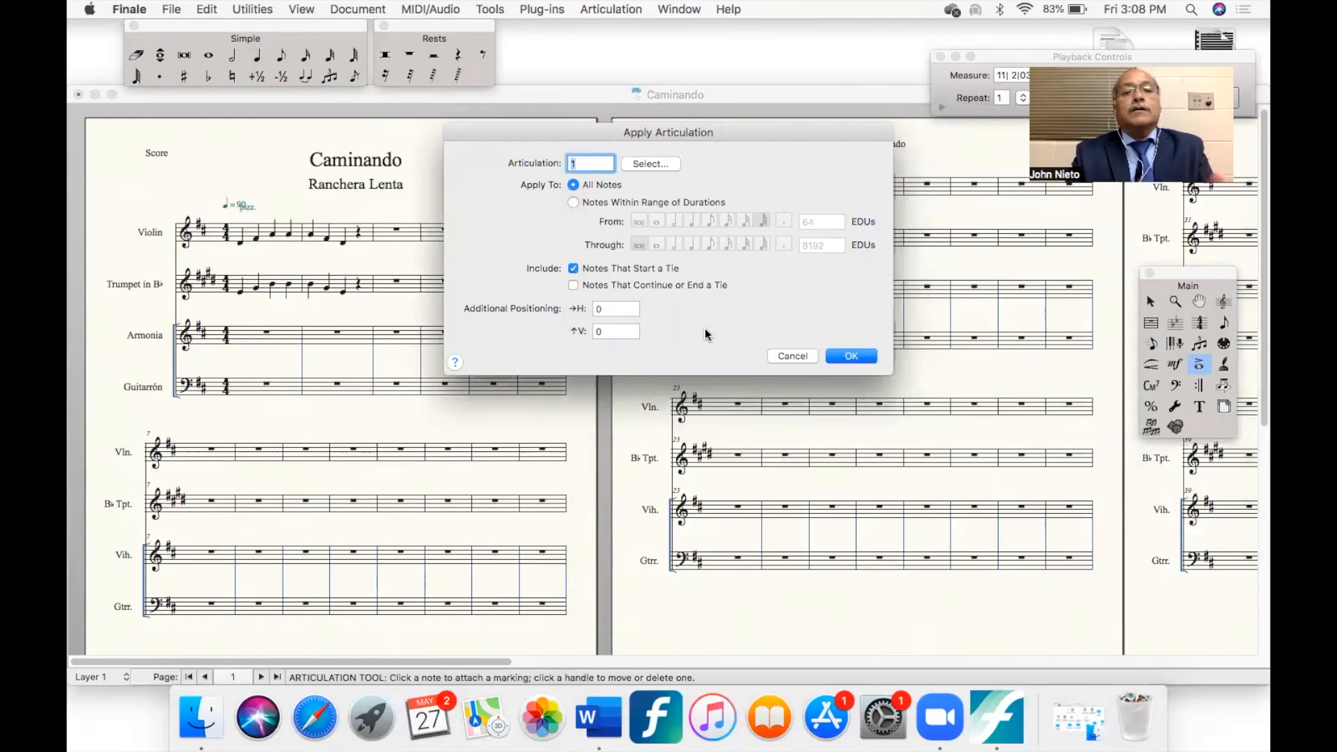
key("Return")
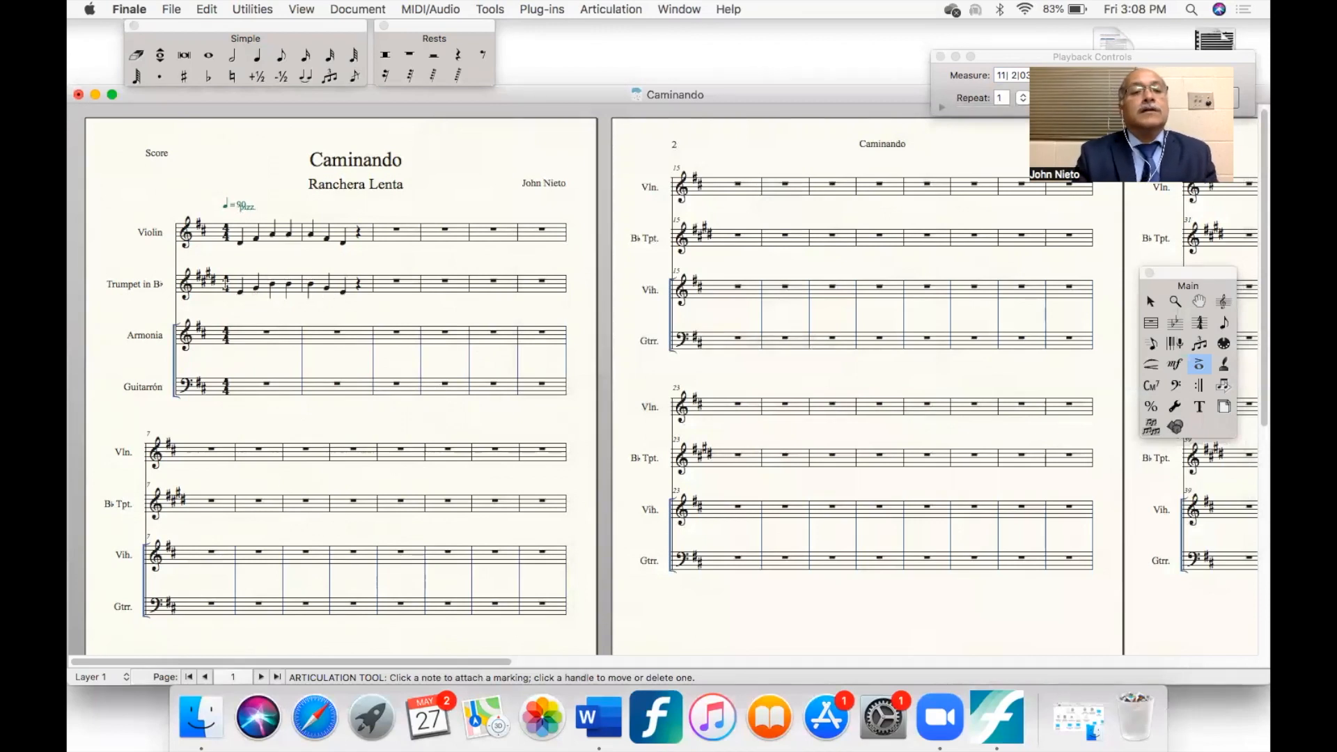
left_click_drag(228, 268, 369, 294)
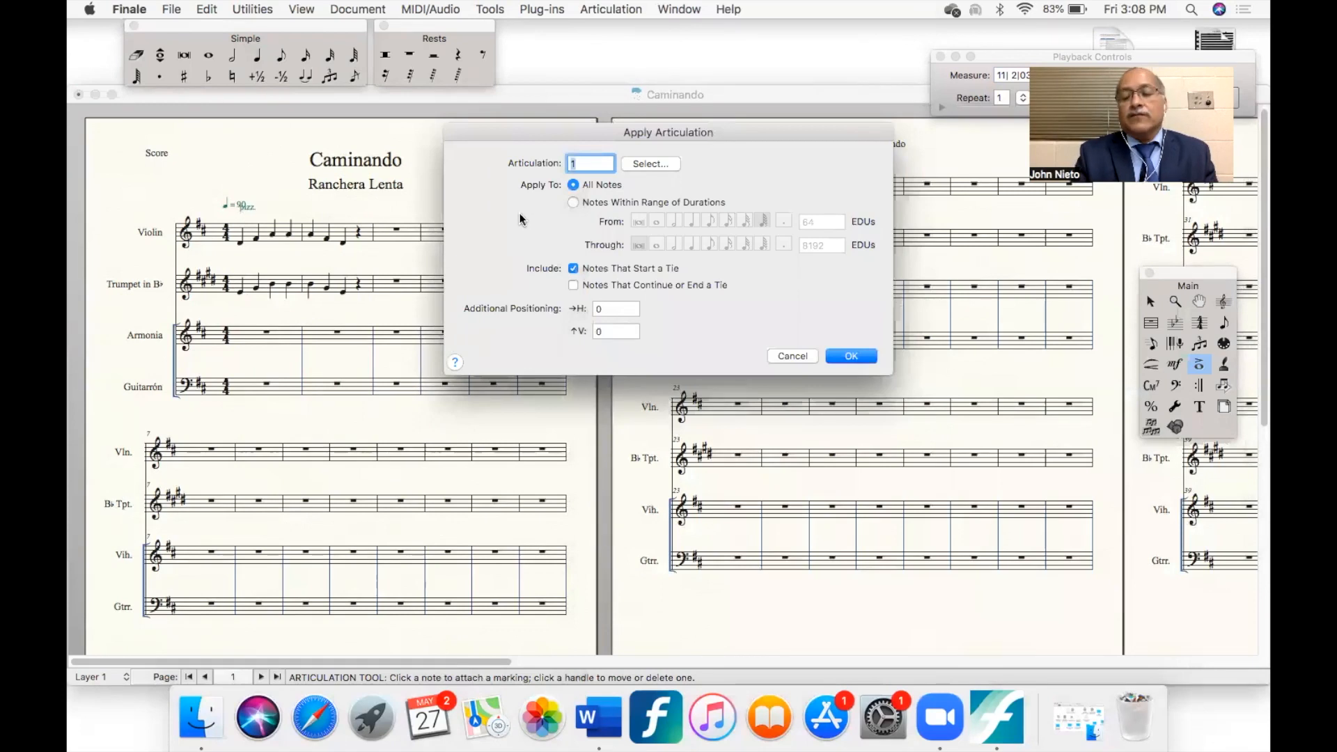
key("Return")
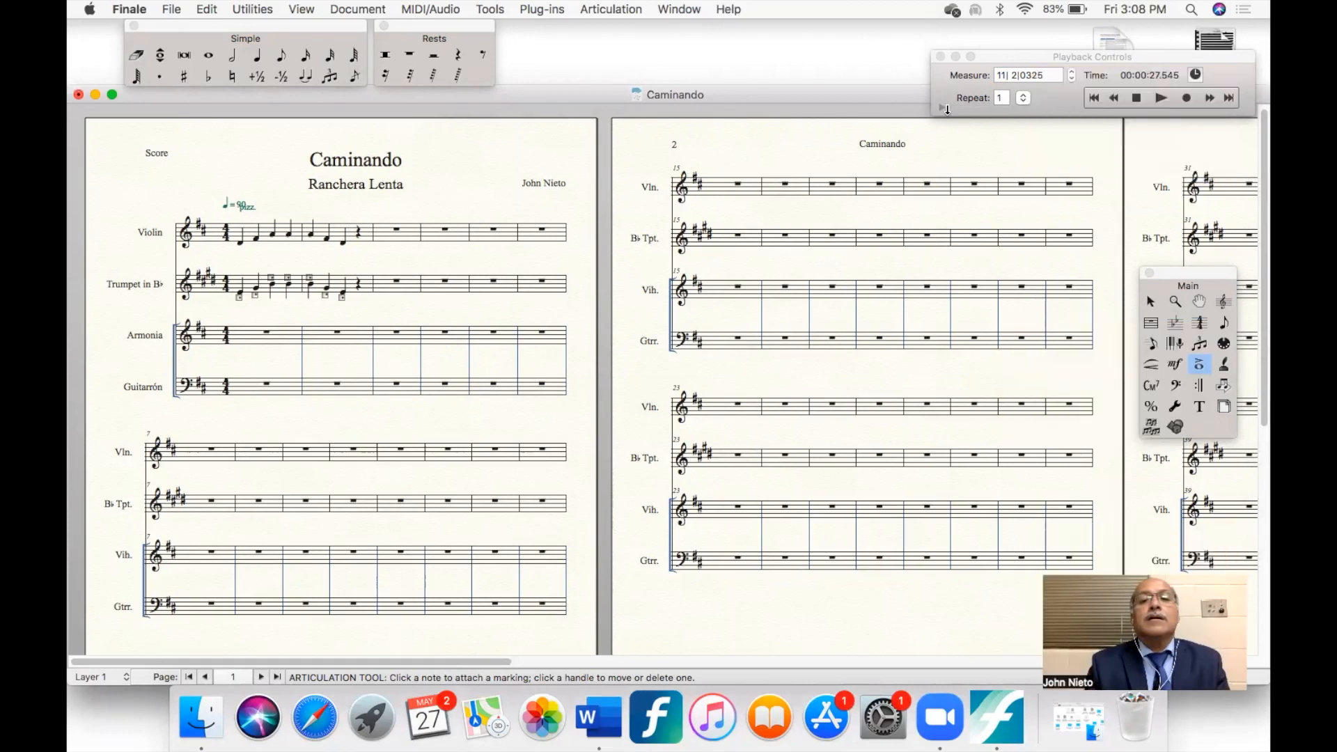
- Place a quarter note at the start of the Armonia staff's first measure and shift its pitch up and down
left_click(257, 55)
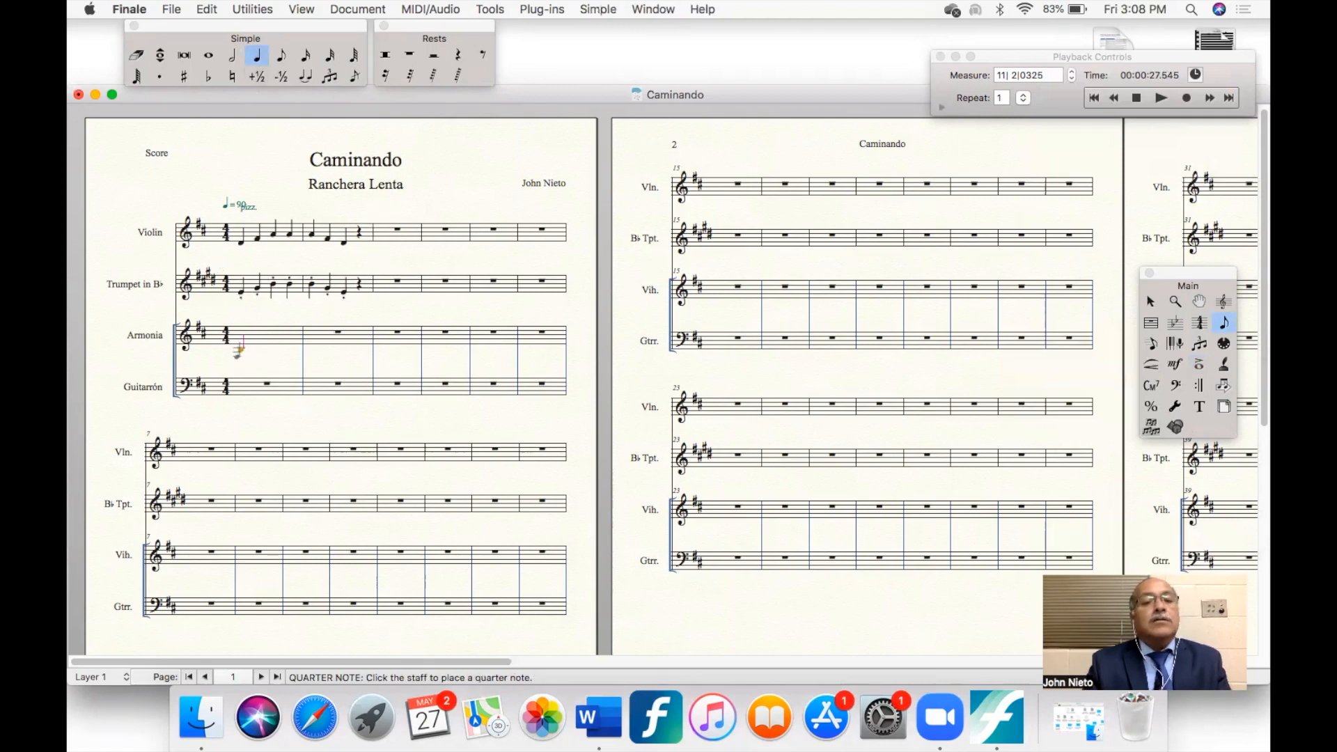
key("Up")
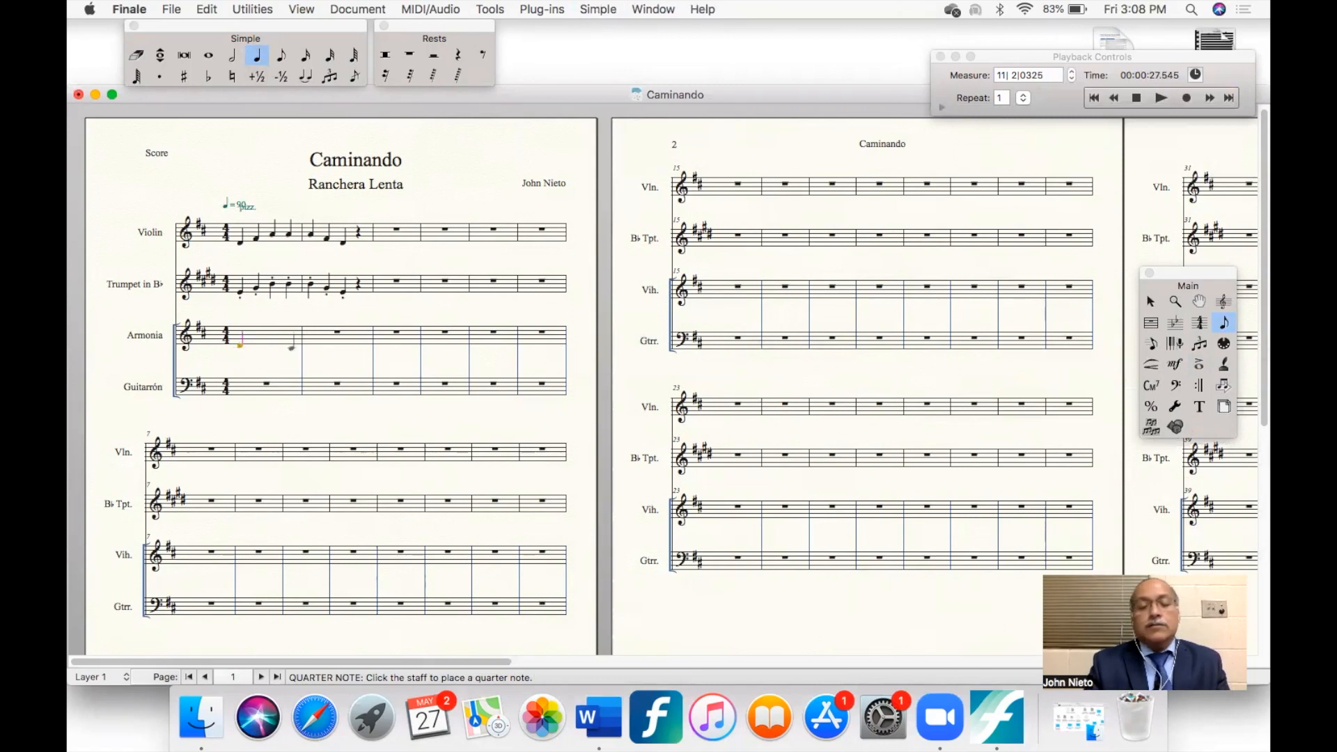
key("Up")
key("Up")
key("Up")
key("Up")
key("Up")
key("Up")
key("Up")
key("Up")
key("Up")
key("Up")
key("Up")
key("Up")
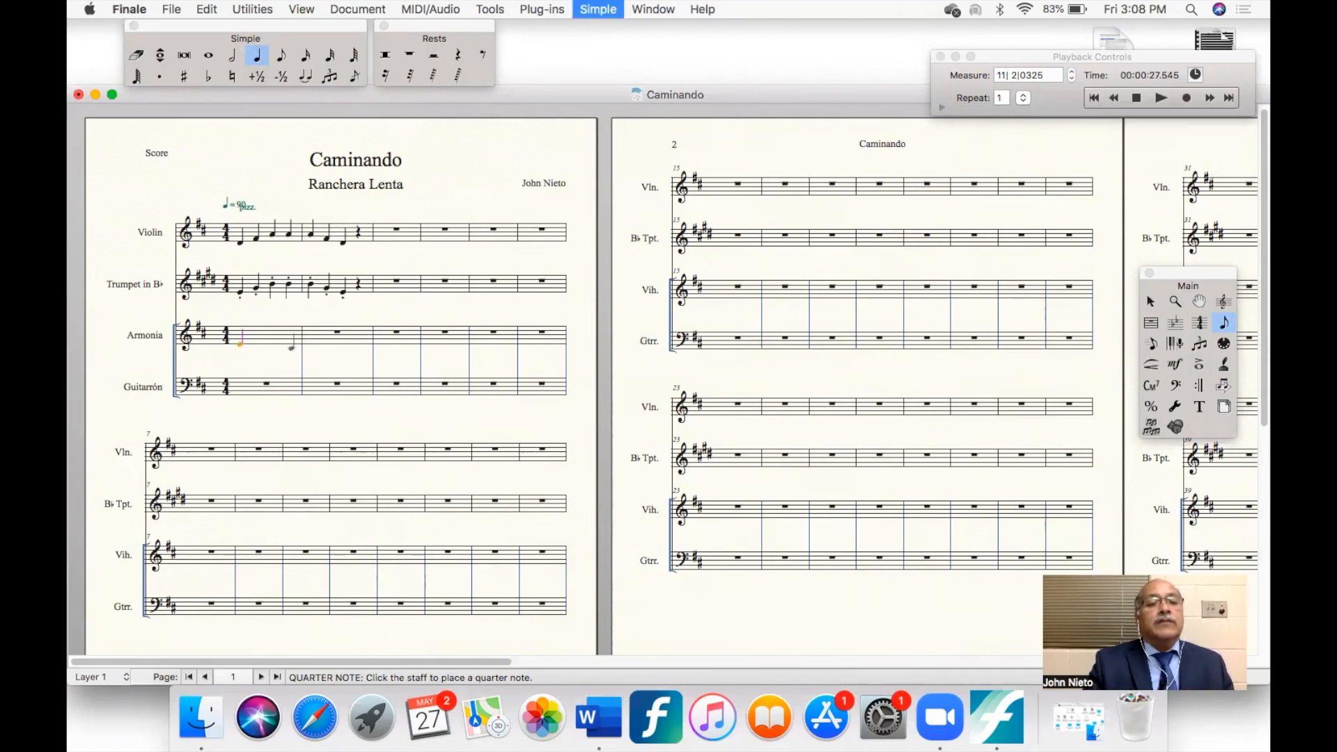
key("Up")
key("Up")
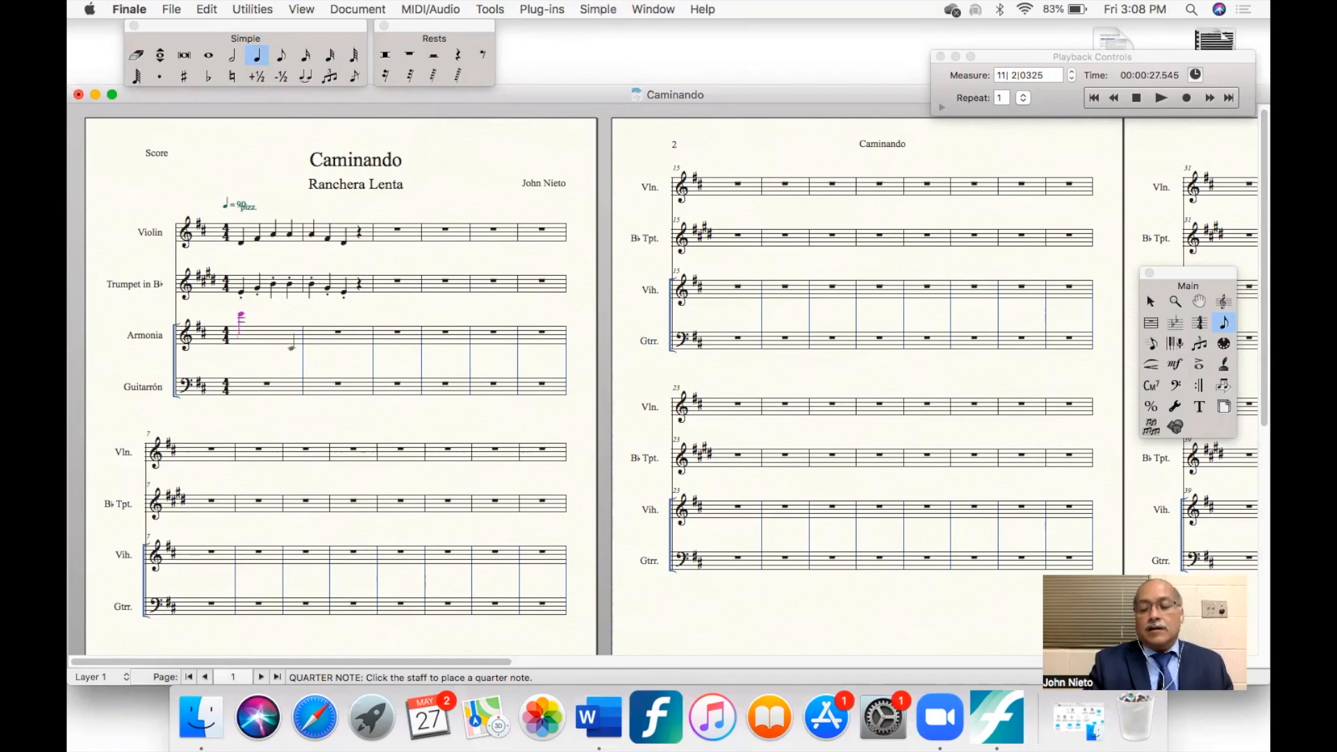
key("Down")
key("Down")
key("Down")
key("Down")
key("Down")
key("Down")
key("Down")
key("Down")
key("Down")
key("Down")
key("Down")
key("Down")
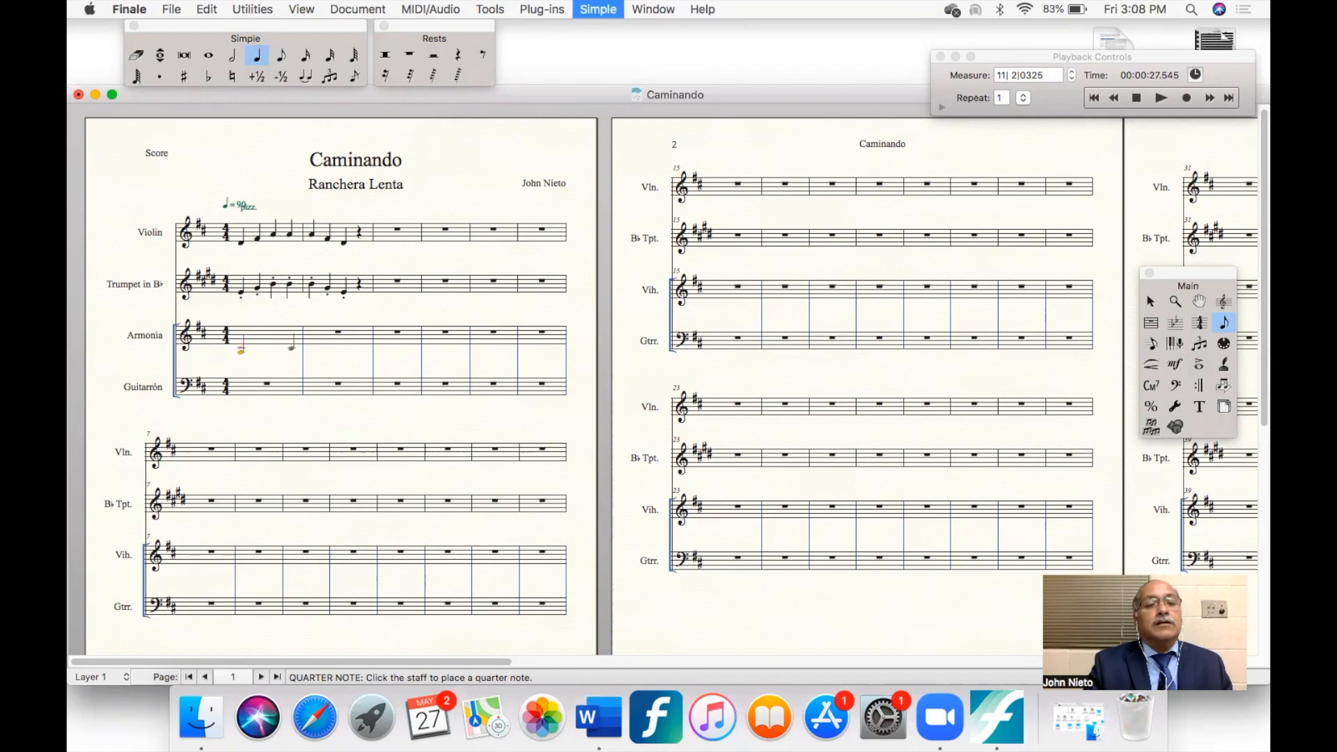
key("Up")
key("Up")
key("Up")
key("Up")
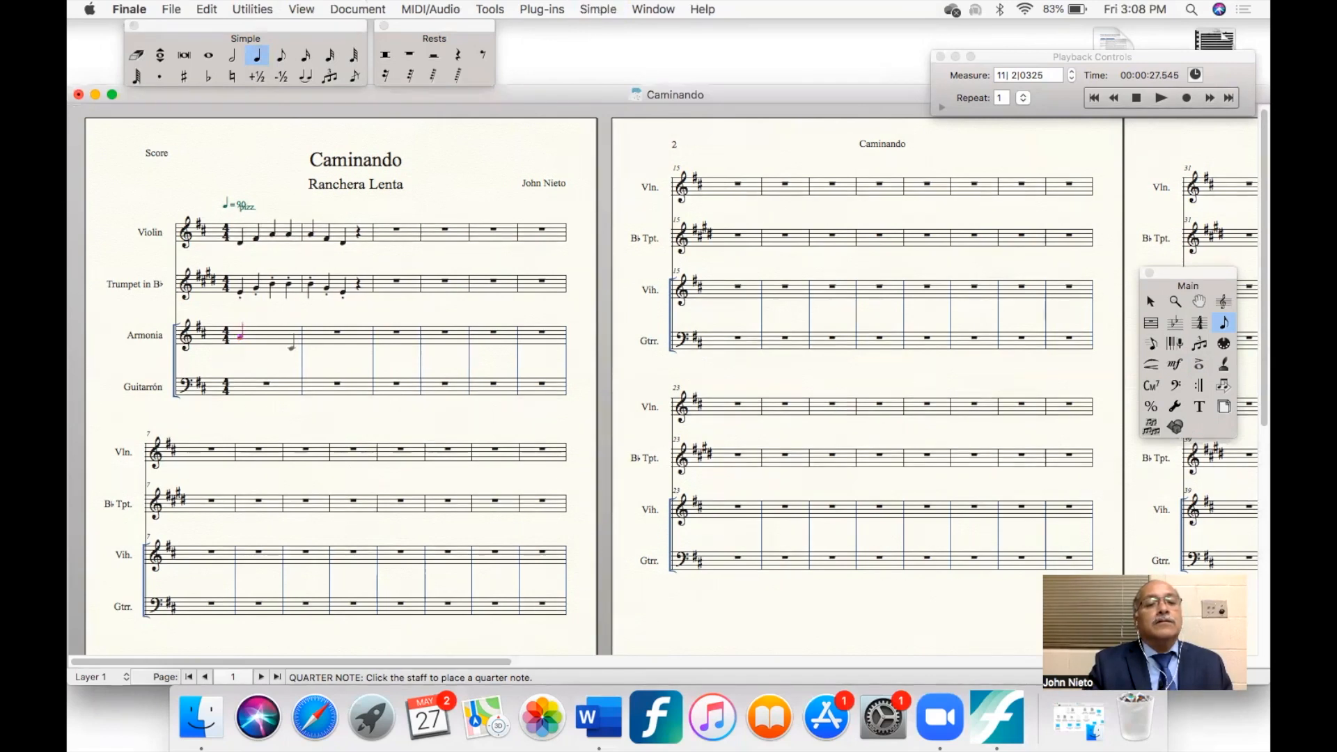
key("Down")
key("Down")
key("Down")
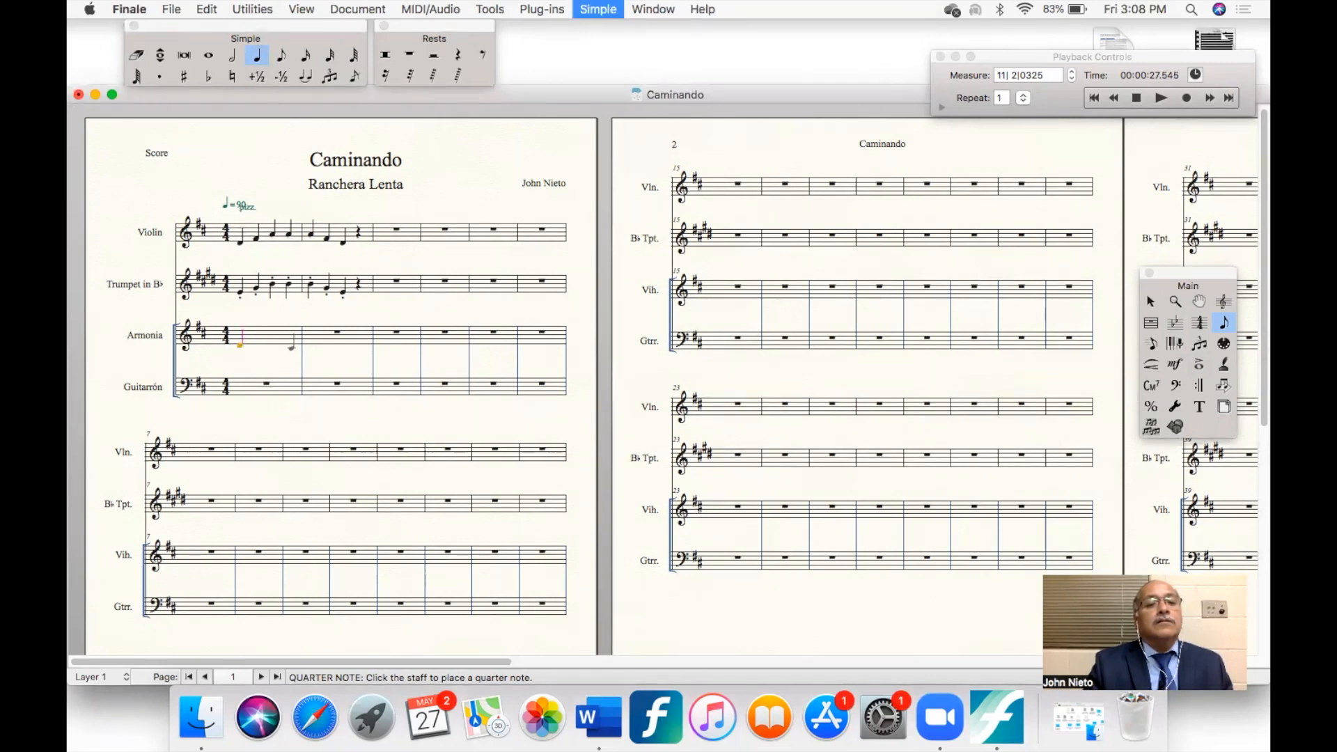
- Fill Armonia's first measure with quarter-note values, making beats 1 and 3 rests and beats 2 and 4 three-note D chords
key("Up")
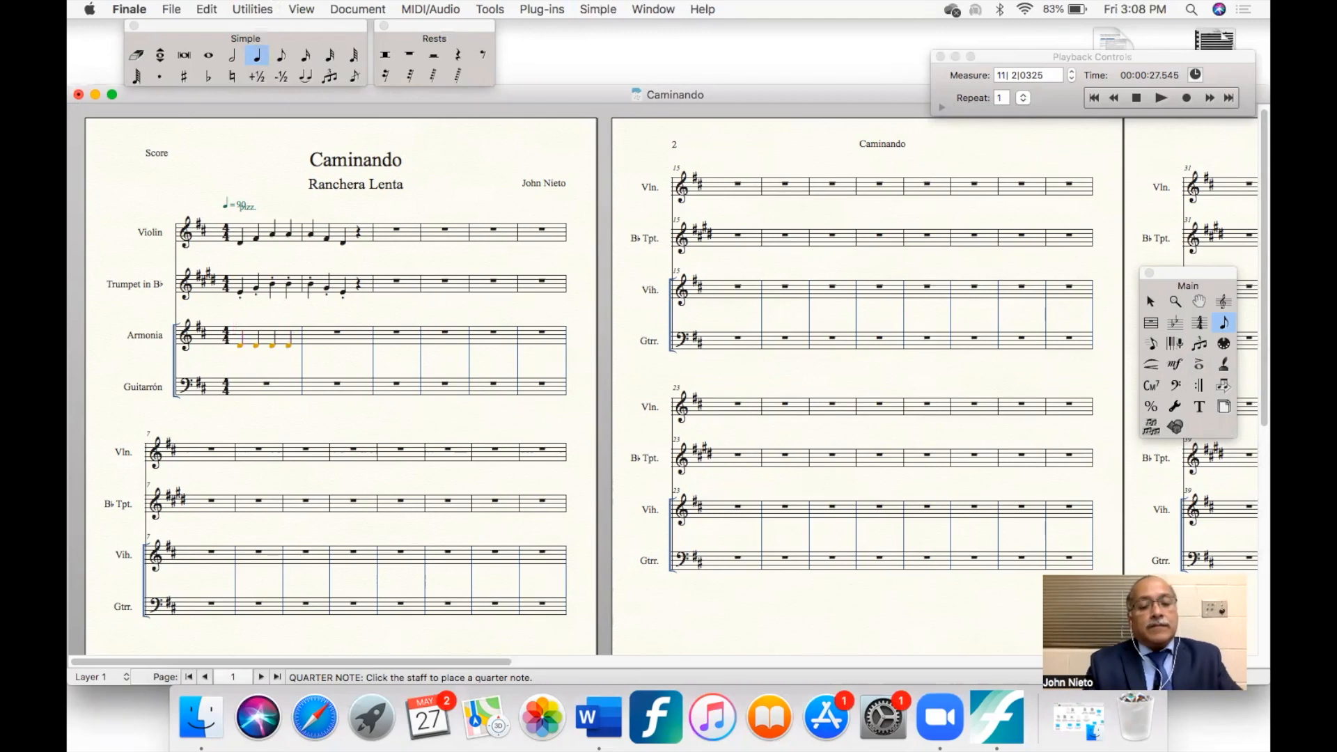
key("r")
key("Right")
key("Right")
key("r")
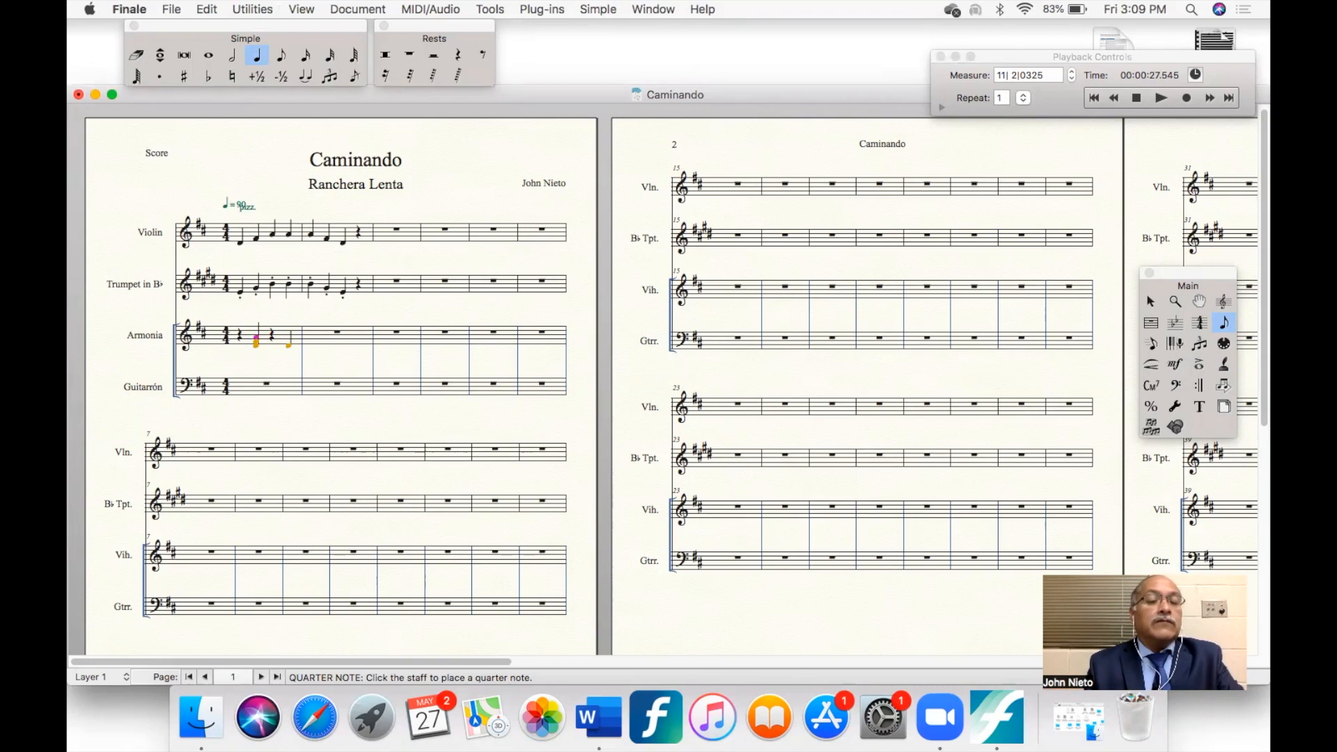
key("Right")
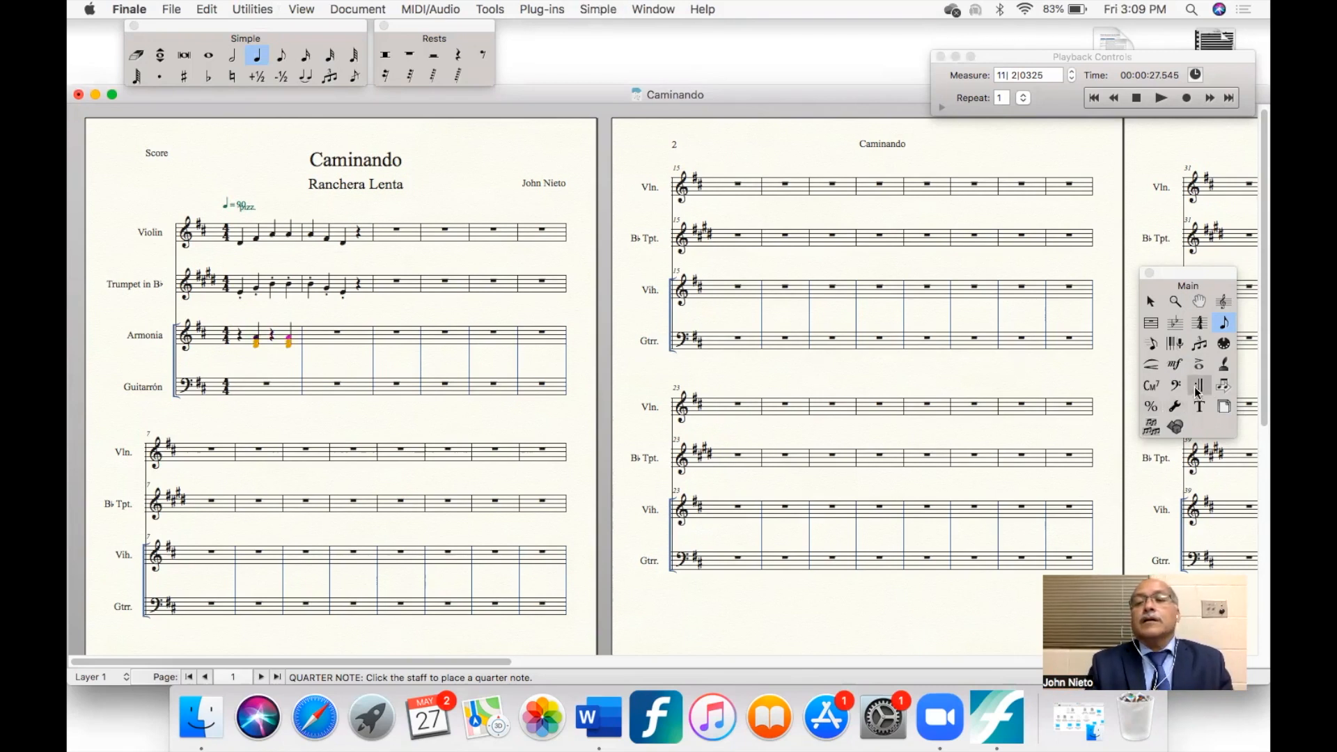
- Add the chord symbol D above the beat 2 chord in Armonia's first measure
left_click(1149, 387)
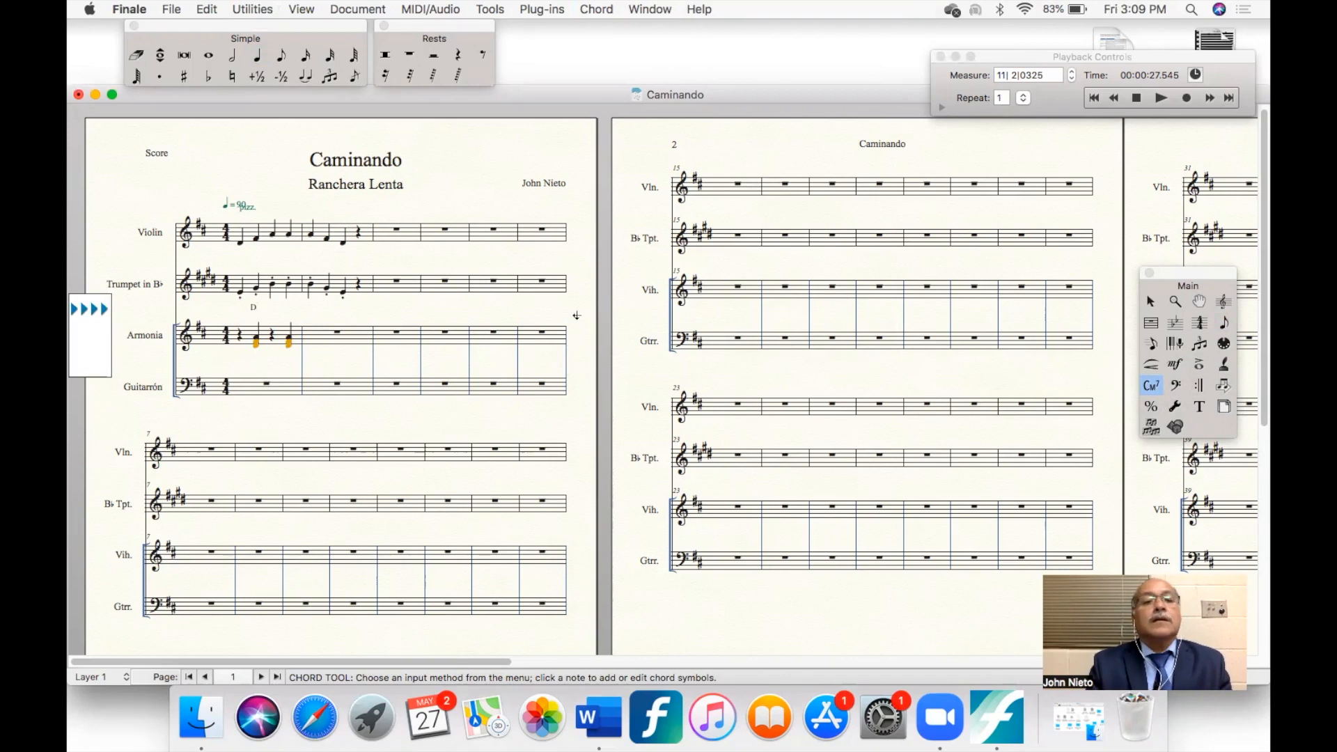
- Enter half notes D and A in Guitarrón's first measure, and copy Armonia's and Guitarrón's first measure into measure 2
left_click(233, 56)
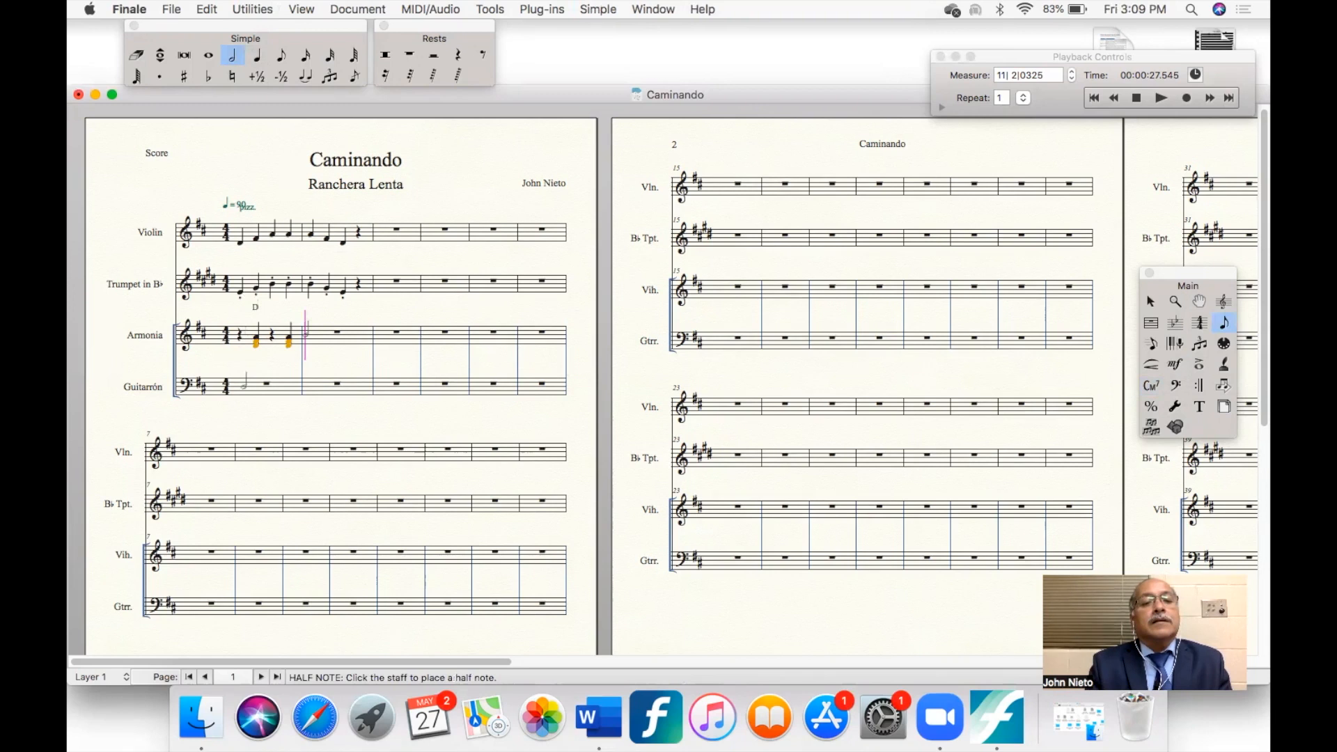
left_click(239, 389)
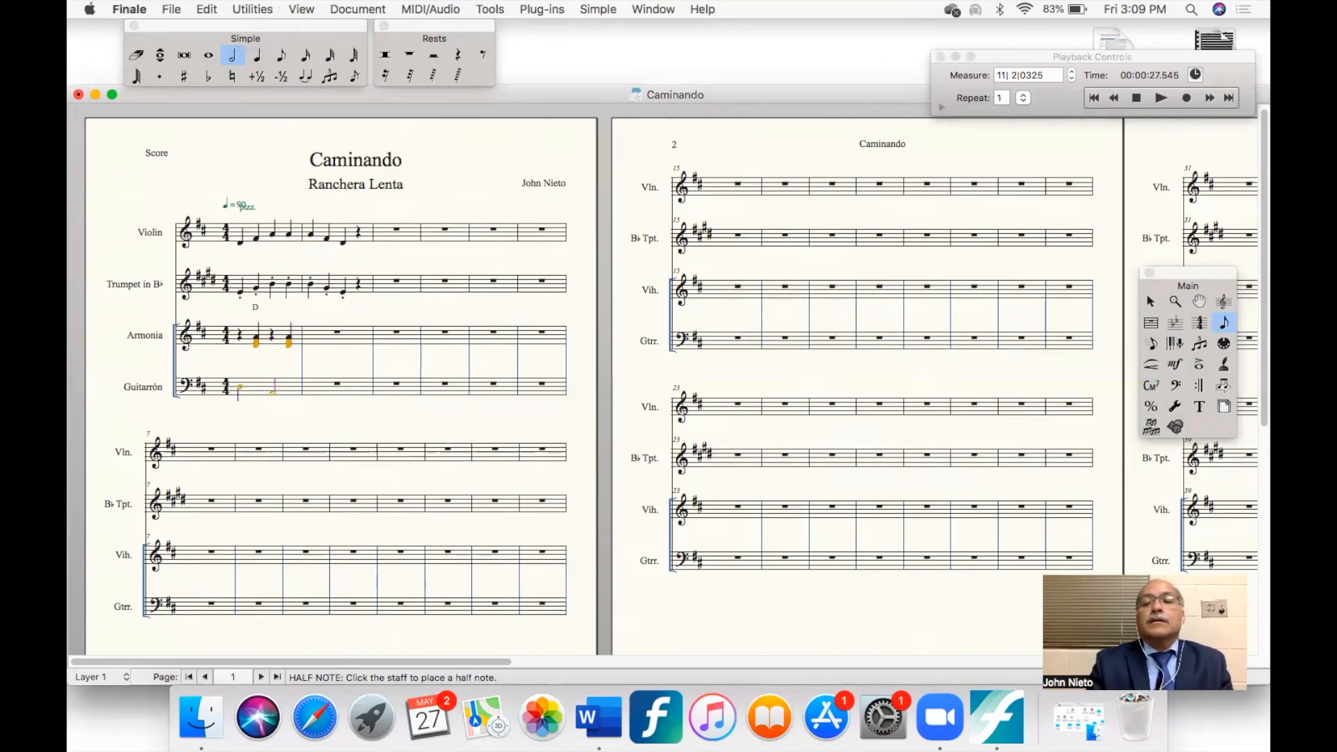
left_click(1150, 301)
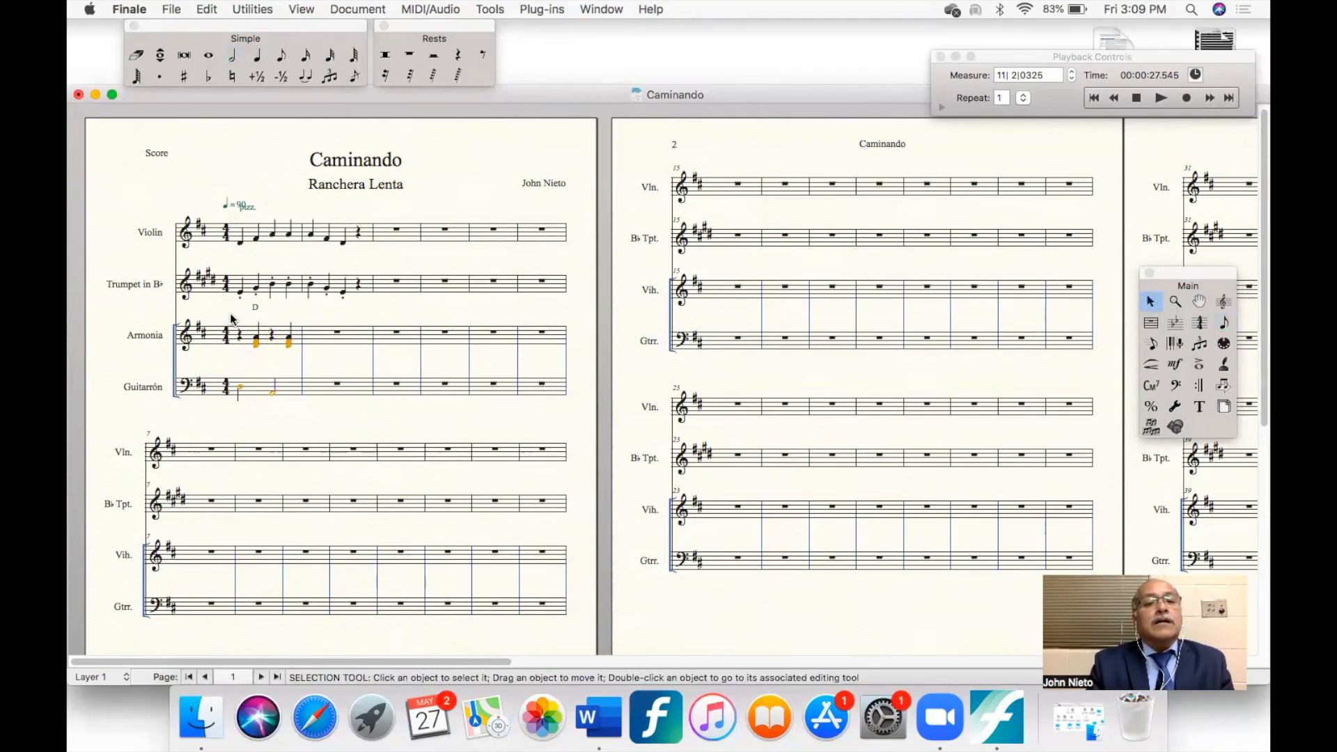
left_click_drag(228, 314, 296, 399)
left_click_drag(254, 341, 346, 374)
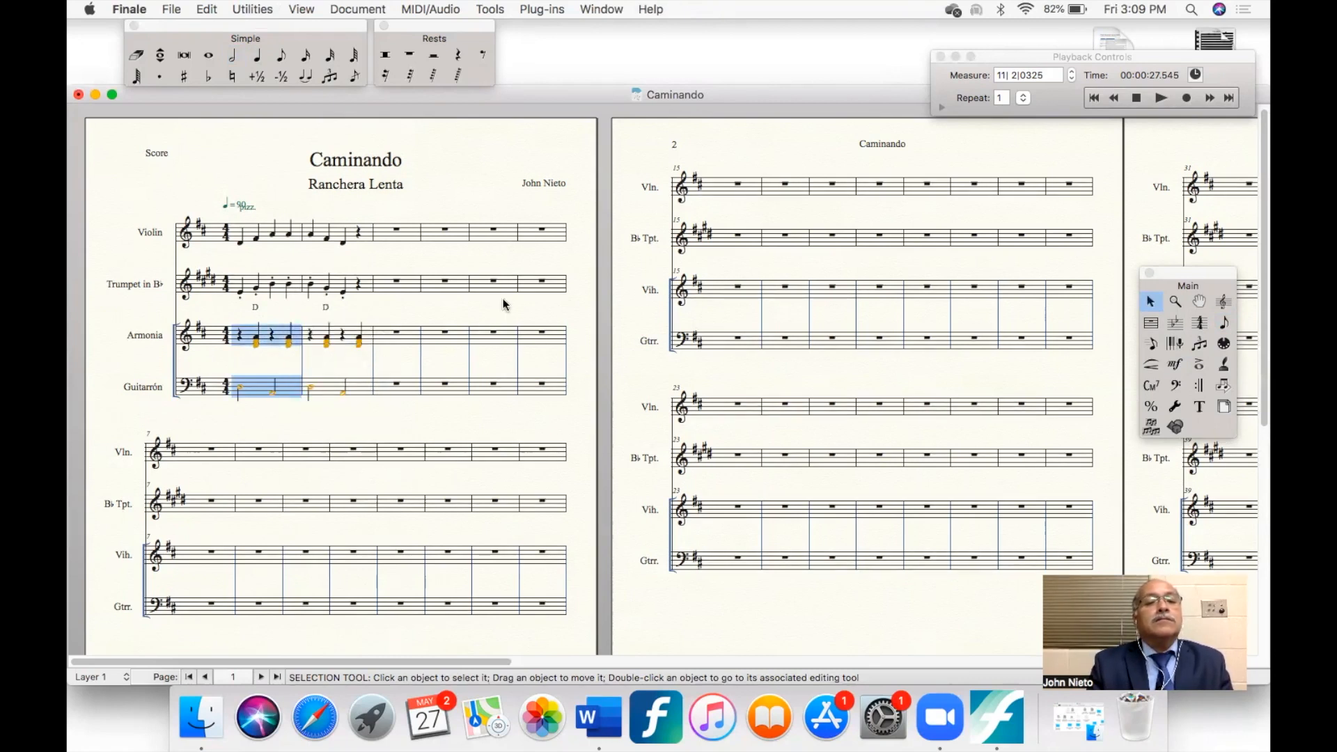
left_click(482, 310)
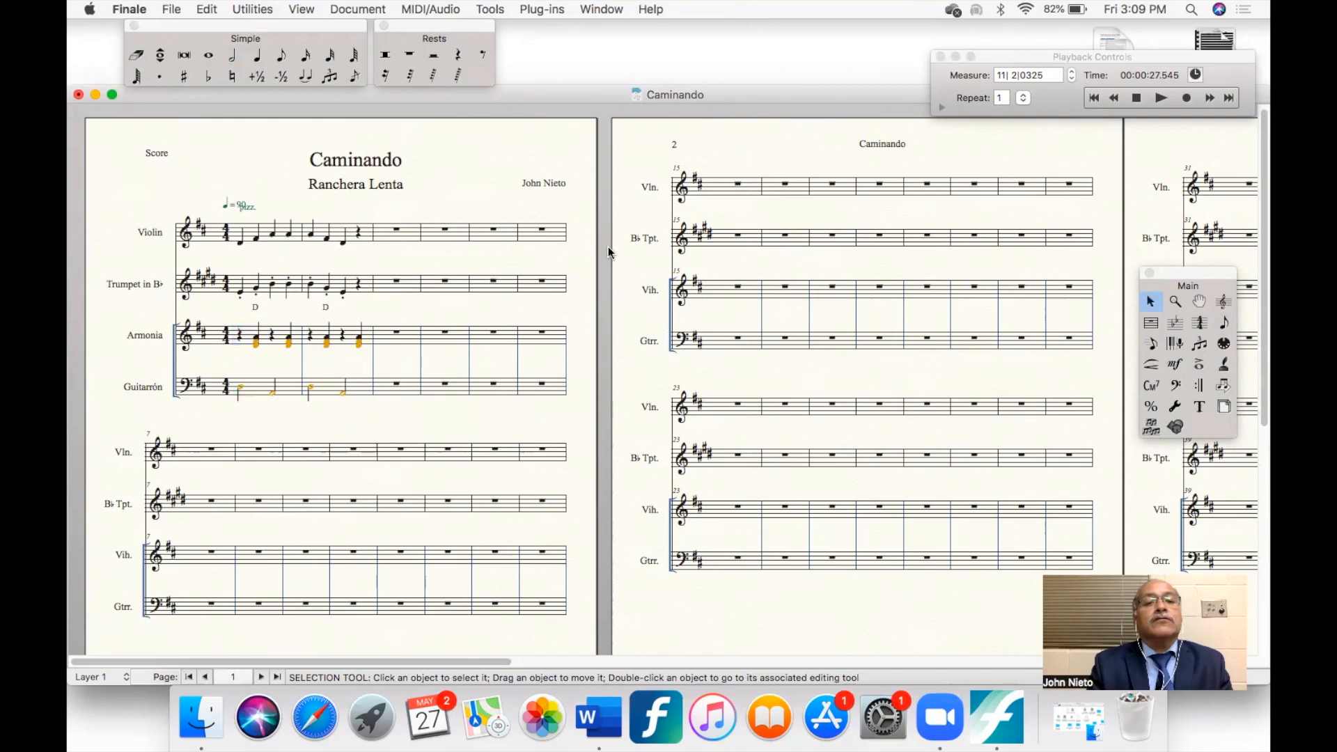
- Play the first two measures of the score from the beginning, and stop playback
left_click(1136, 98)
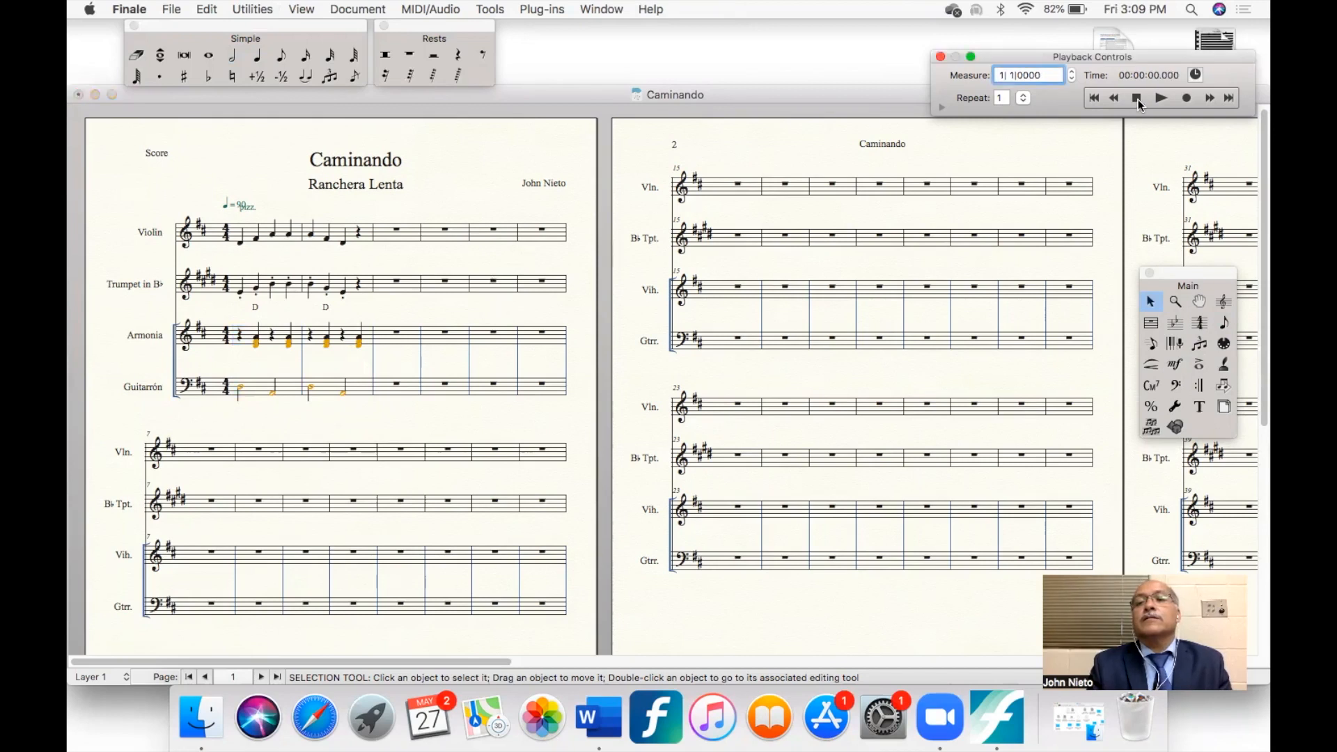
left_click(1156, 99)
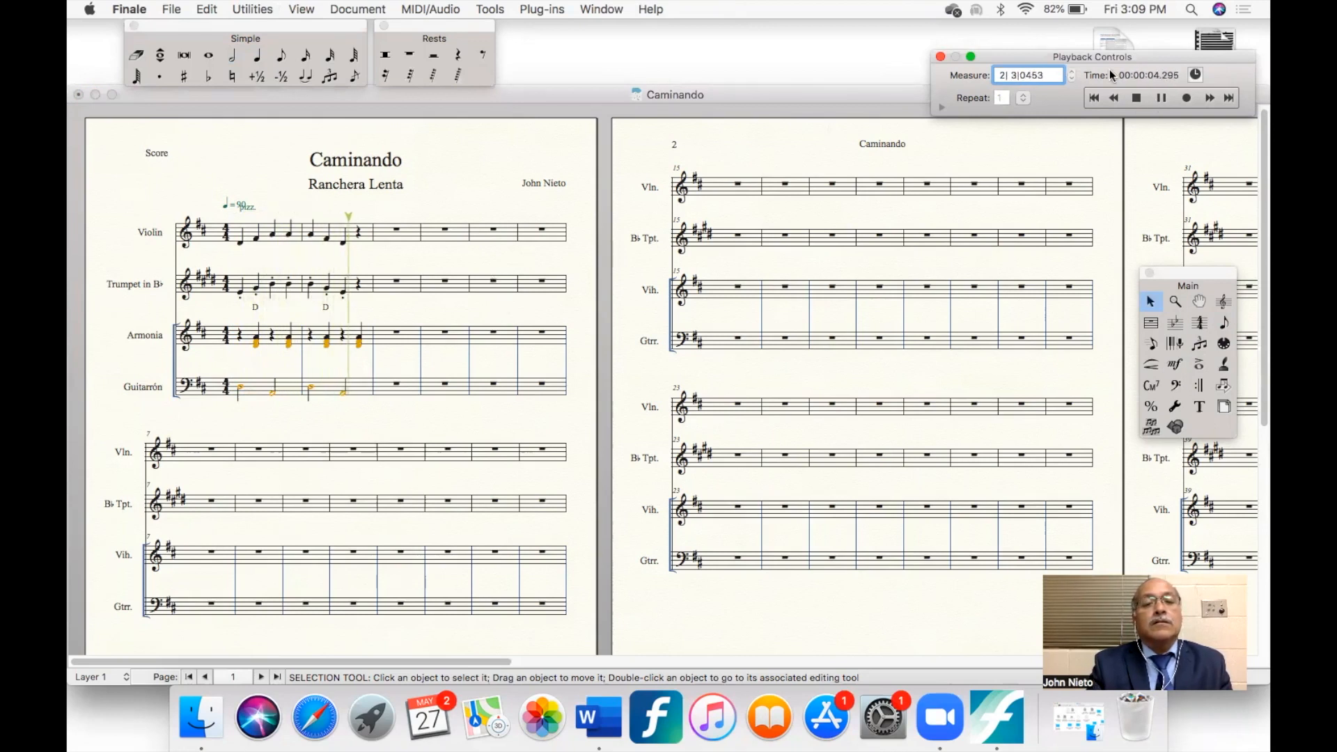
left_click(1137, 99)
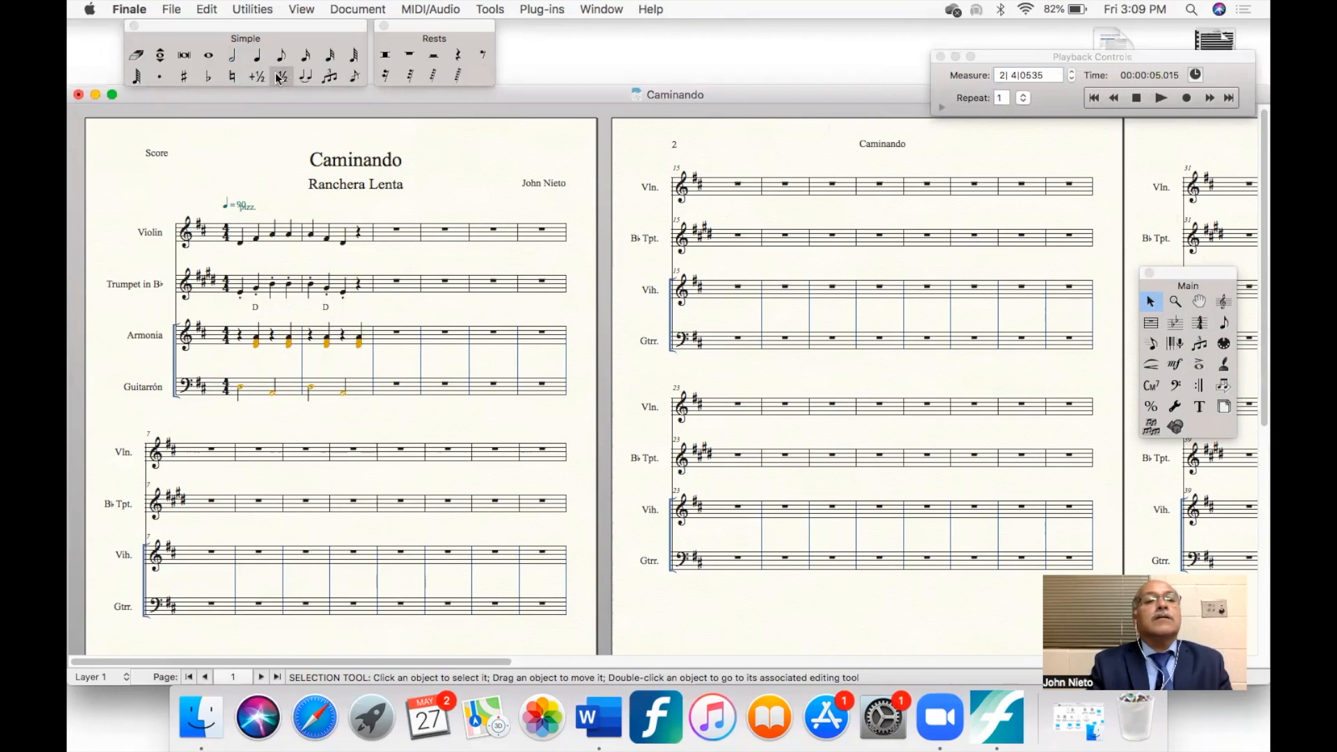
- Enter quarter notes E, G, A, A in Violin measure 3 and A, G, E plus a quarter rest in measure 4
left_click(258, 61)
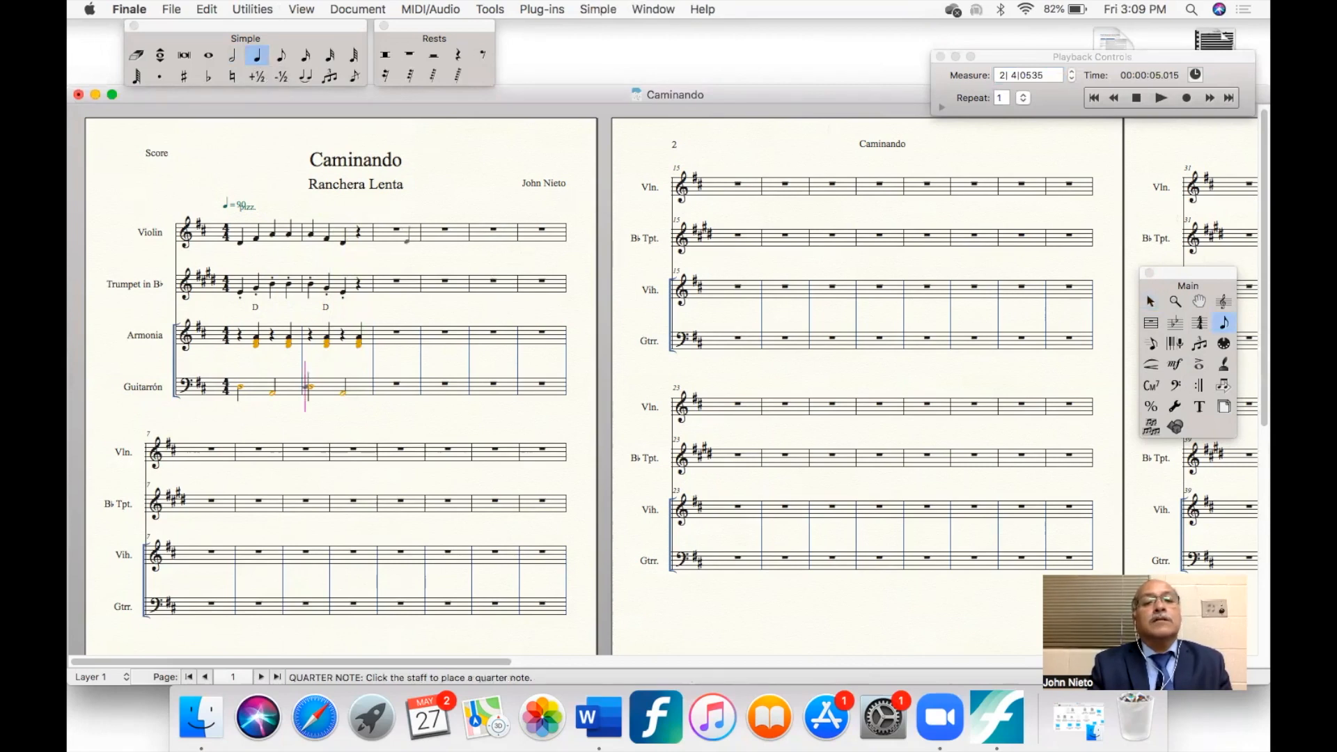
left_click(408, 238)
left_click(408, 237)
left_click(416, 235)
left_click(418, 234)
left_click(440, 232)
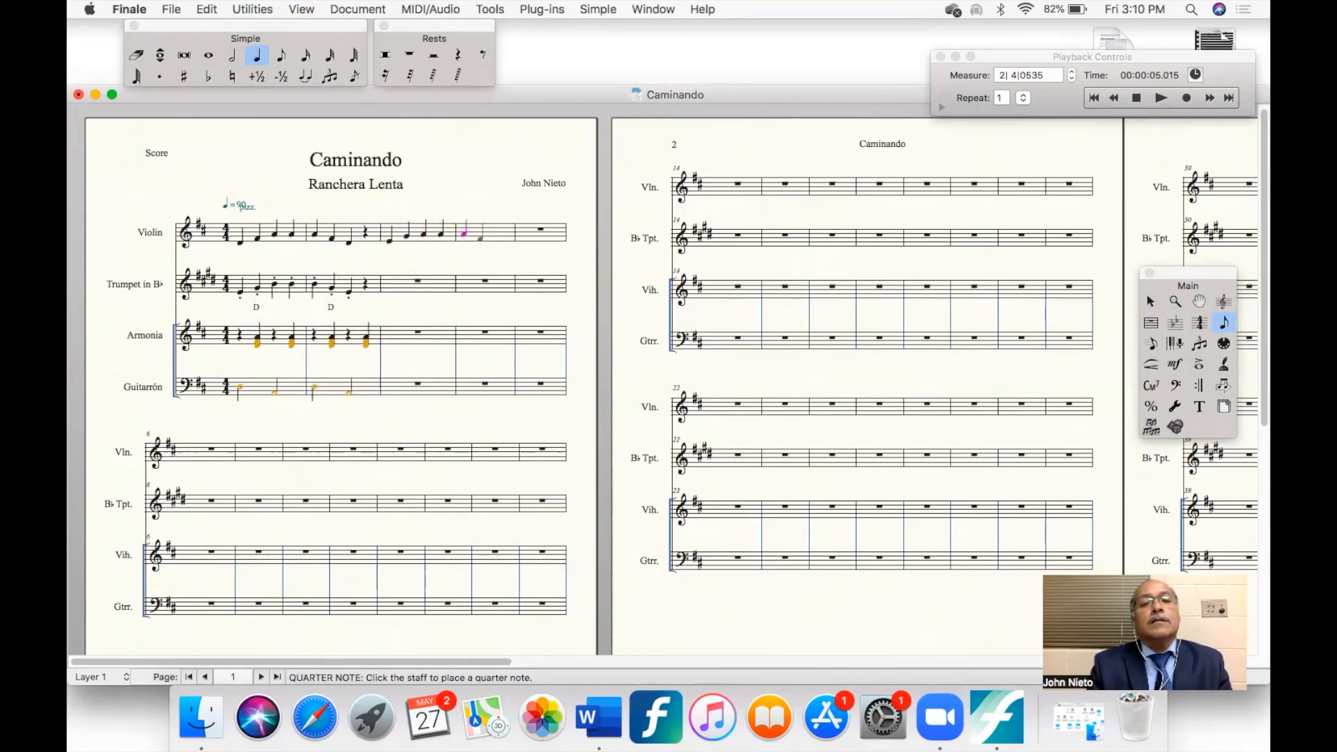
left_click(479, 234)
left_click(495, 237)
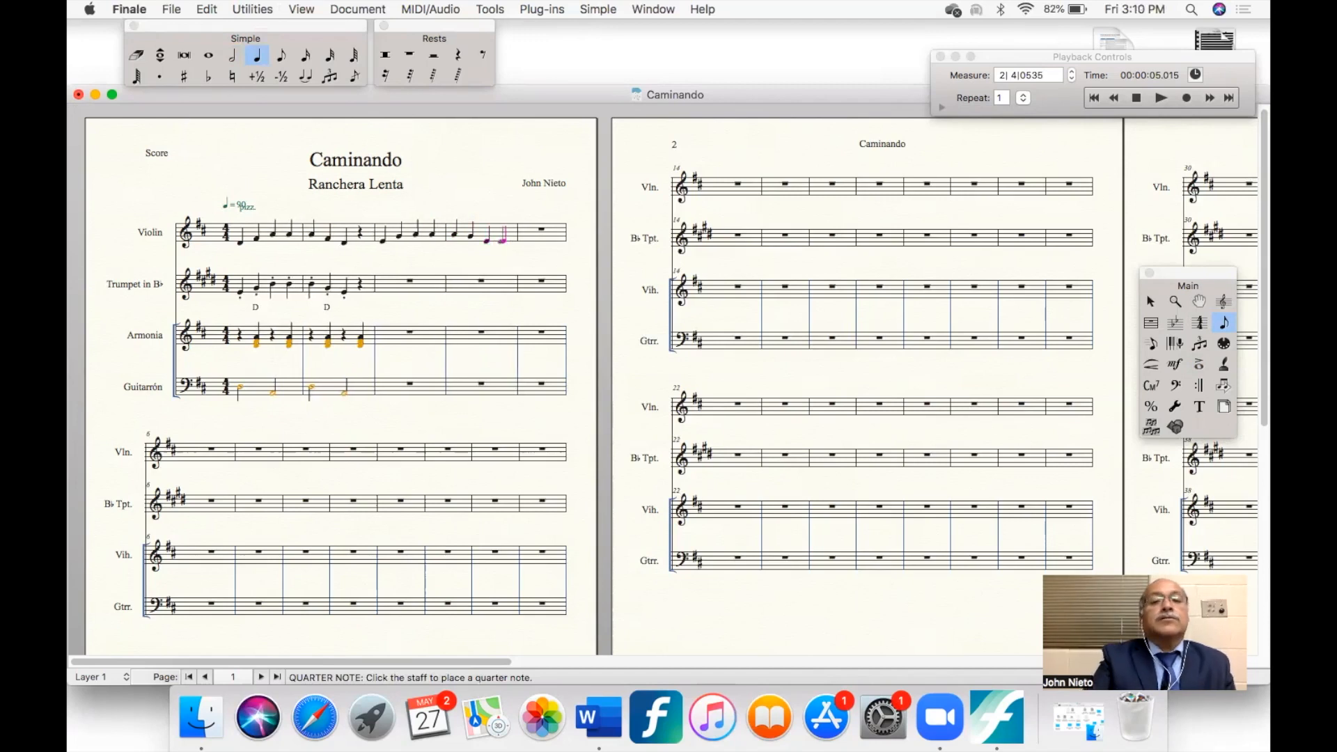
left_click(502, 236)
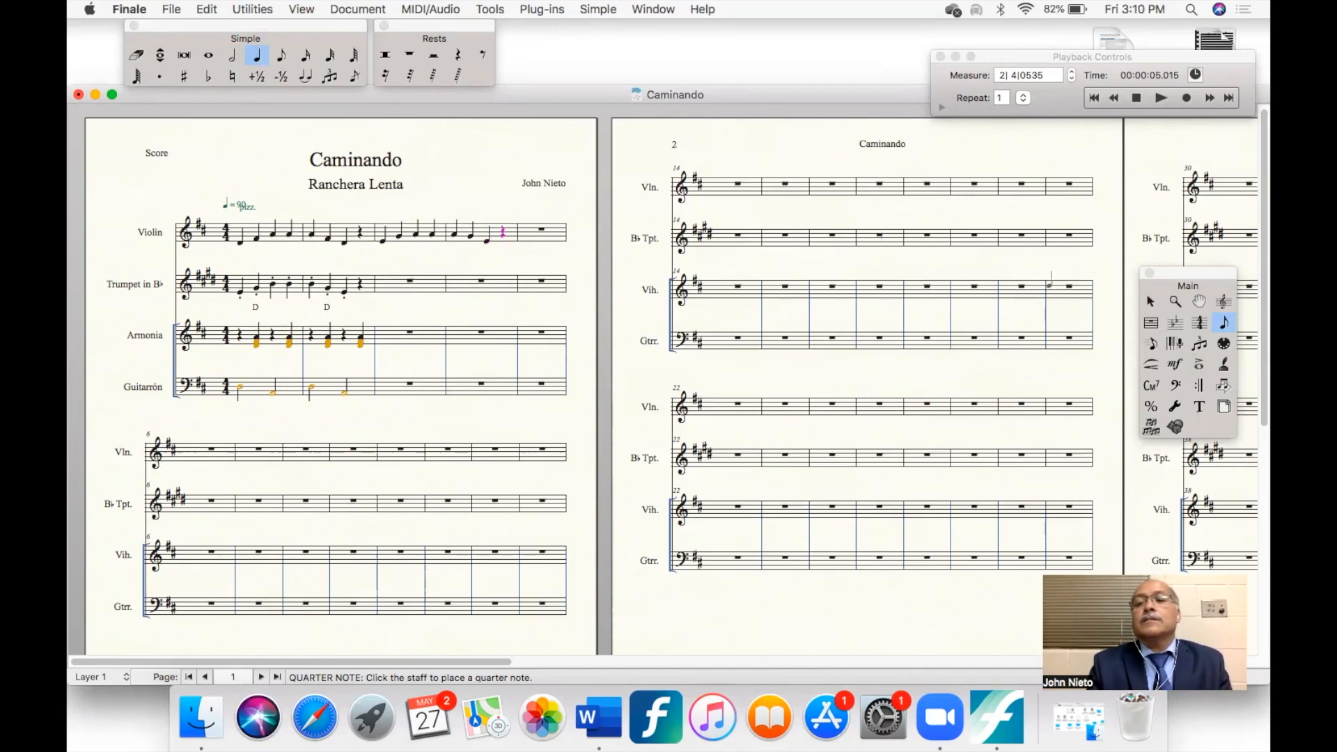
- Copy the Violin's measures 3 and 4 to the same measures of the Trumpet staff
left_click(1150, 301)
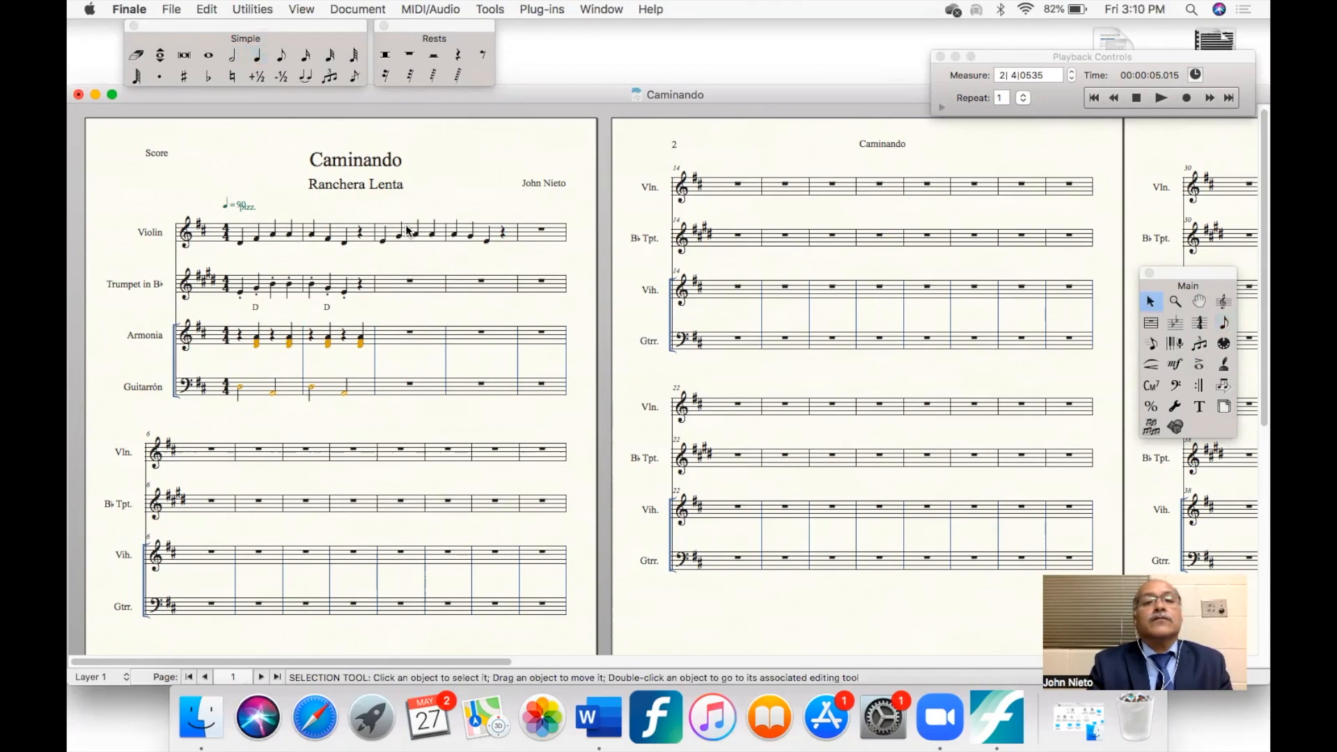
left_click_drag(376, 213, 519, 246)
left_click_drag(382, 230, 380, 282)
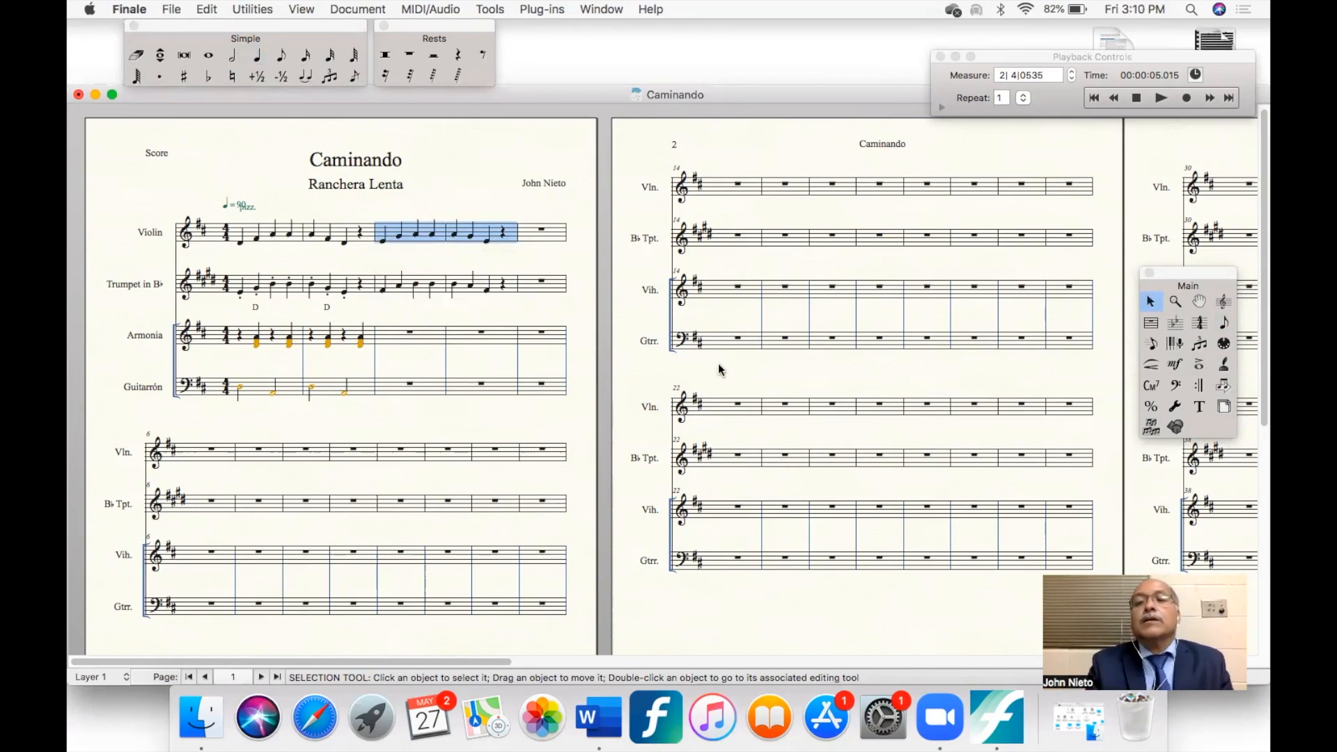
- Apply the staccato articulation to all notes in the Trumpet's measures 3 and 4
left_click(1198, 364)
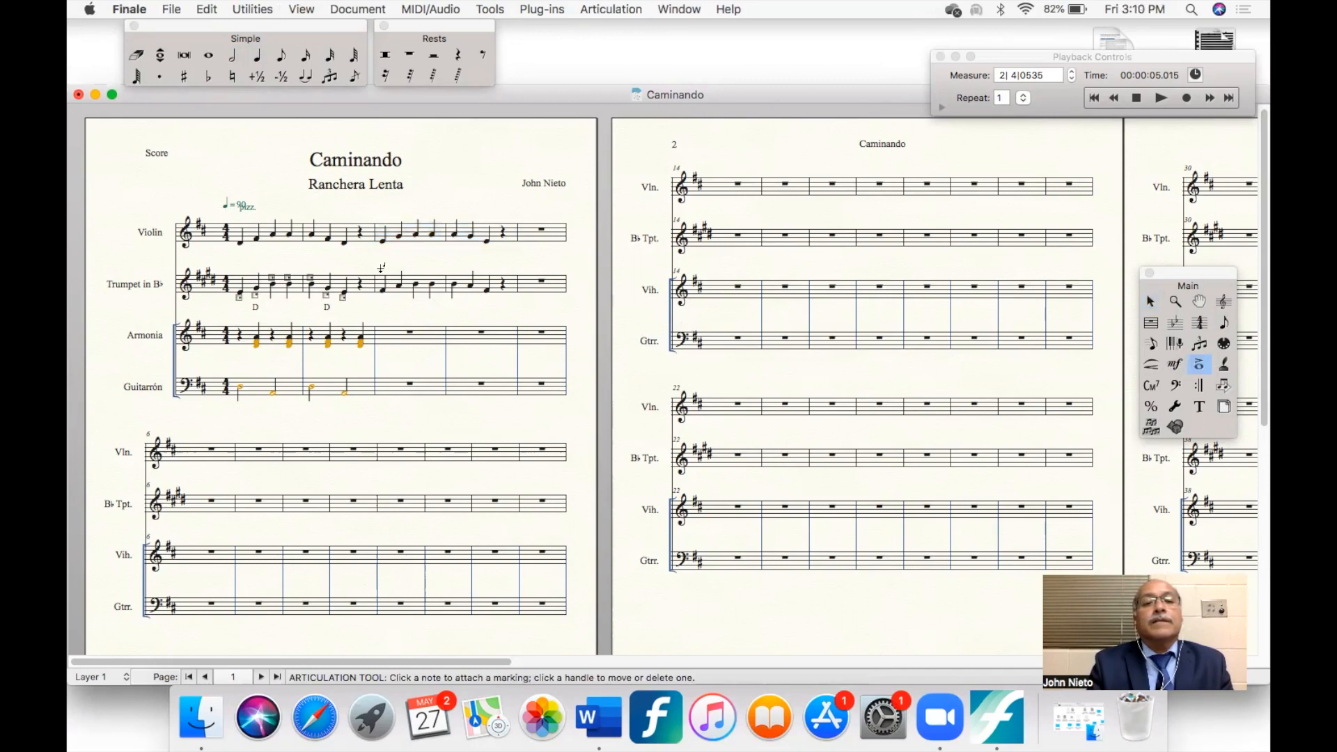
left_click_drag(373, 268, 515, 301)
key("Return")
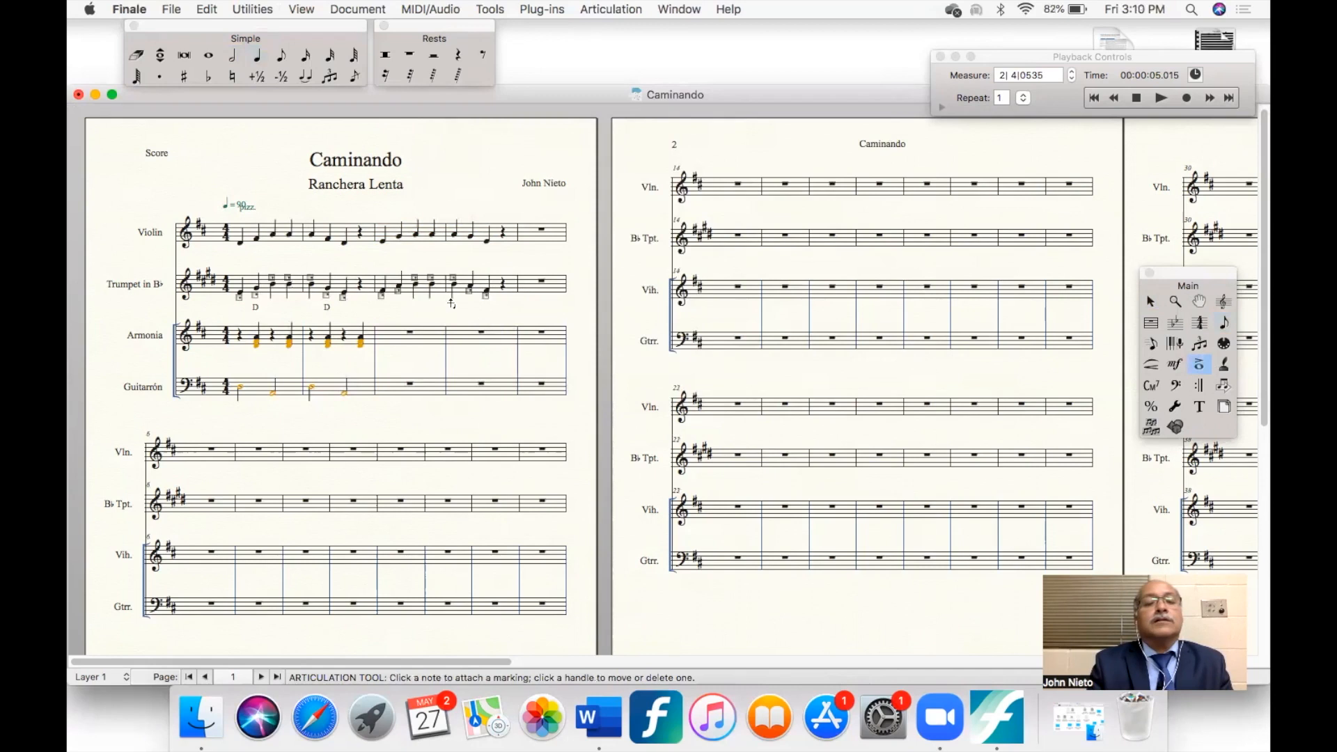
- Fill Armonia's third measure with quarter-note values, making beats 1 and 3 rests and beats 2 and 4 four-note A7 chords
left_click(257, 56)
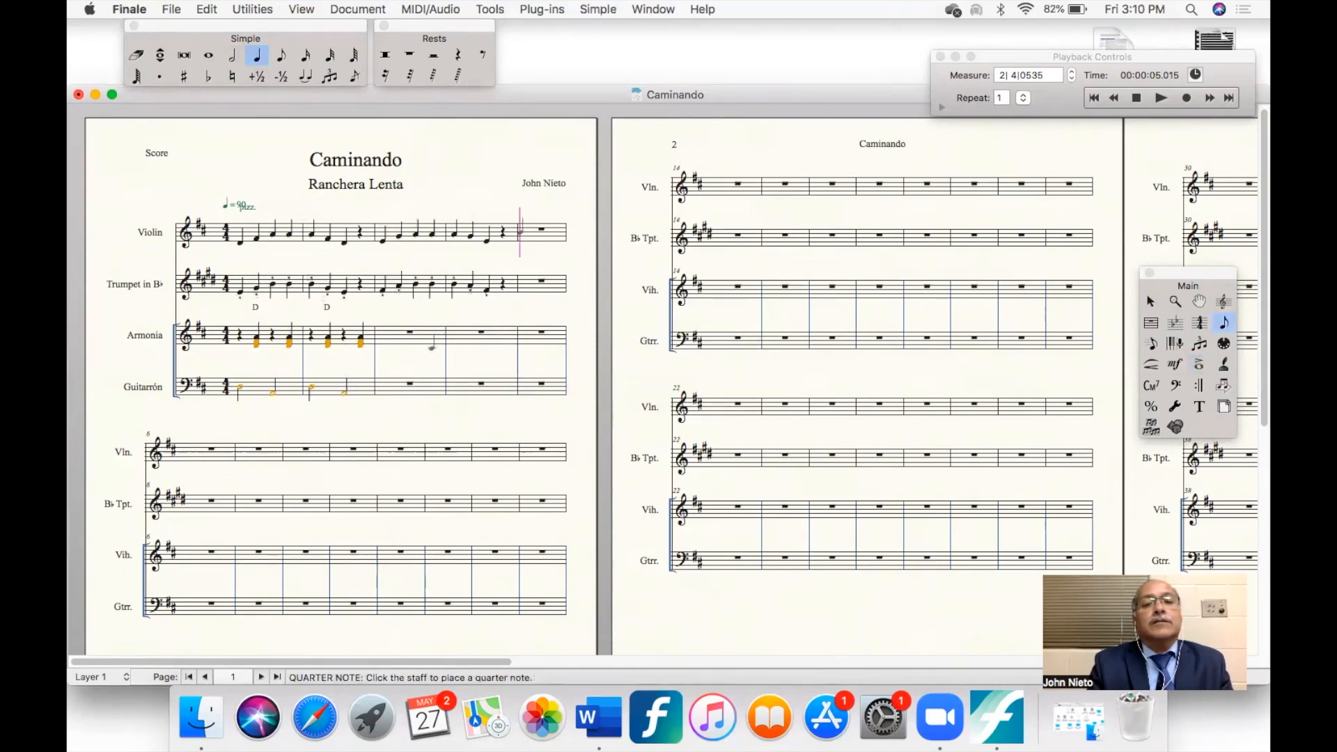
left_click(432, 347)
left_click(431, 346)
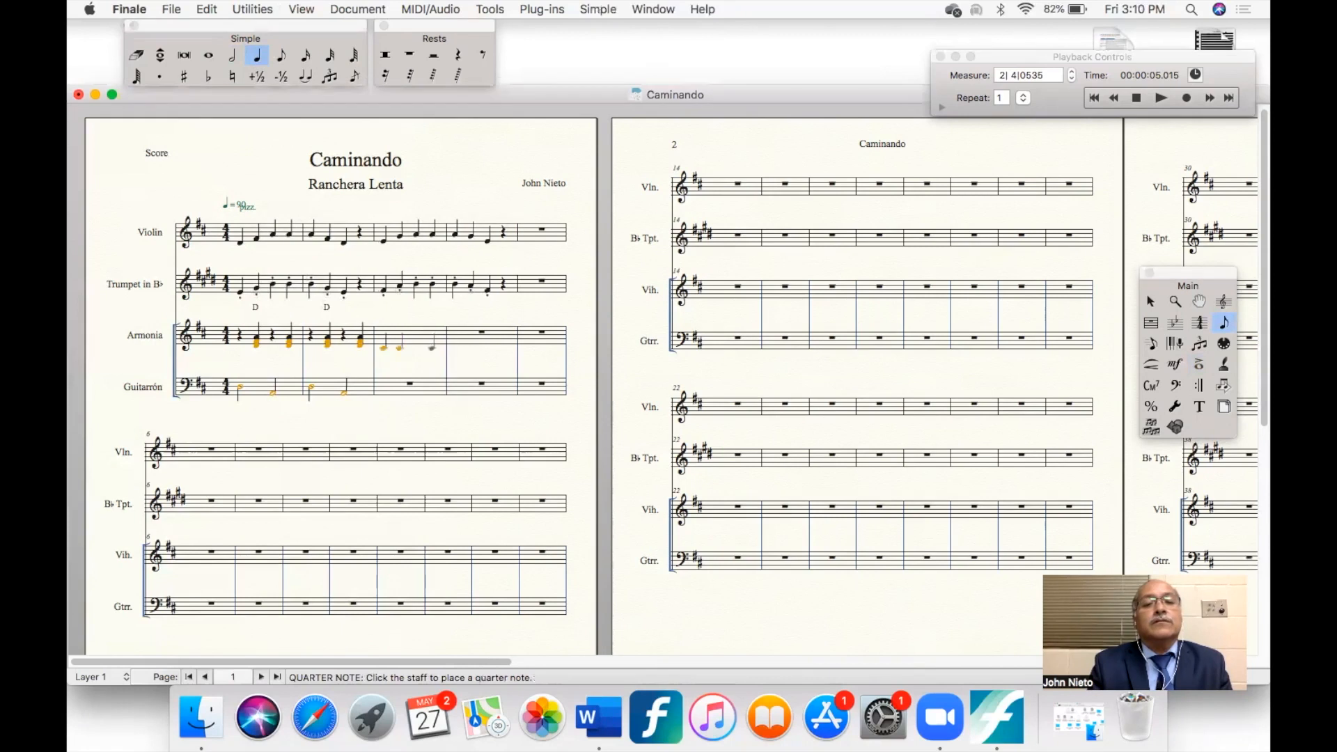
left_click(432, 346)
key("r")
key("Right")
key("Right")
key("r")
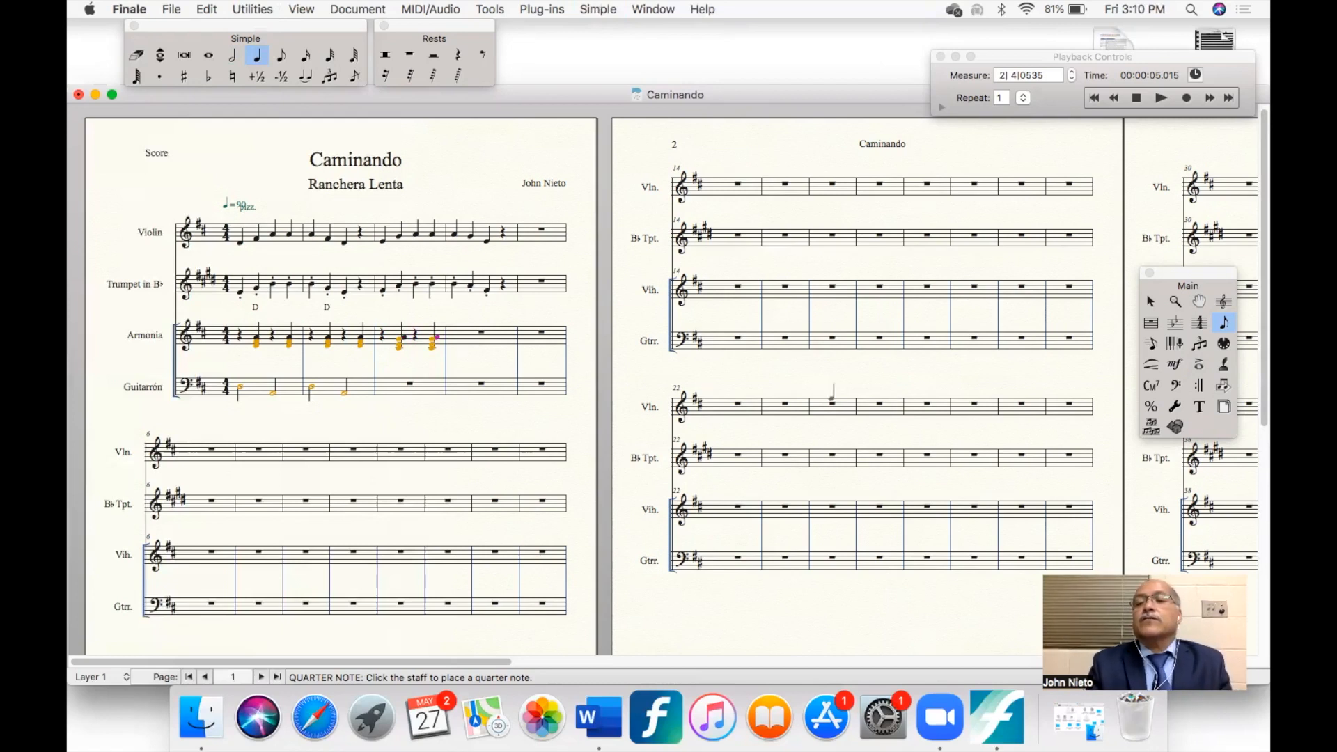
- Add the chord symbol A7 above beat 2 in Armonia's third measure, and copy that measure into measure 4
left_click(1151, 386)
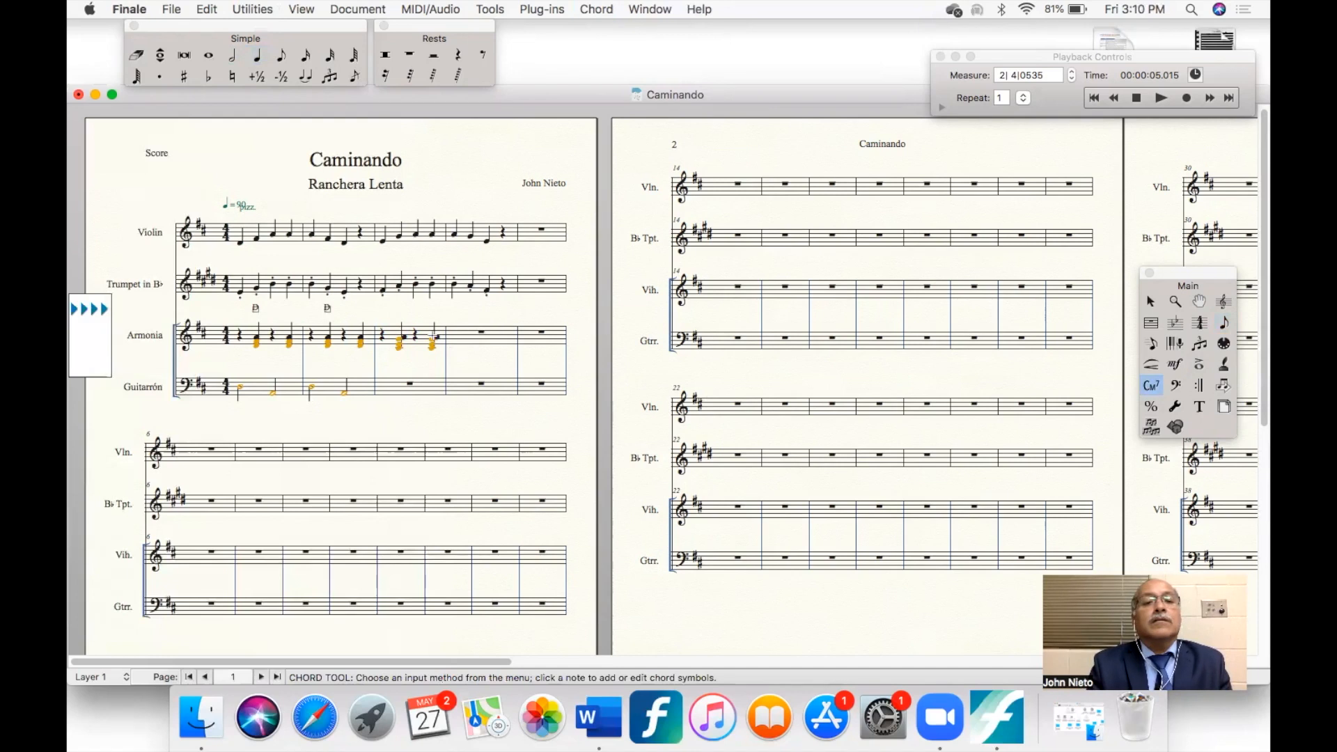
left_click(399, 340)
type("A7")
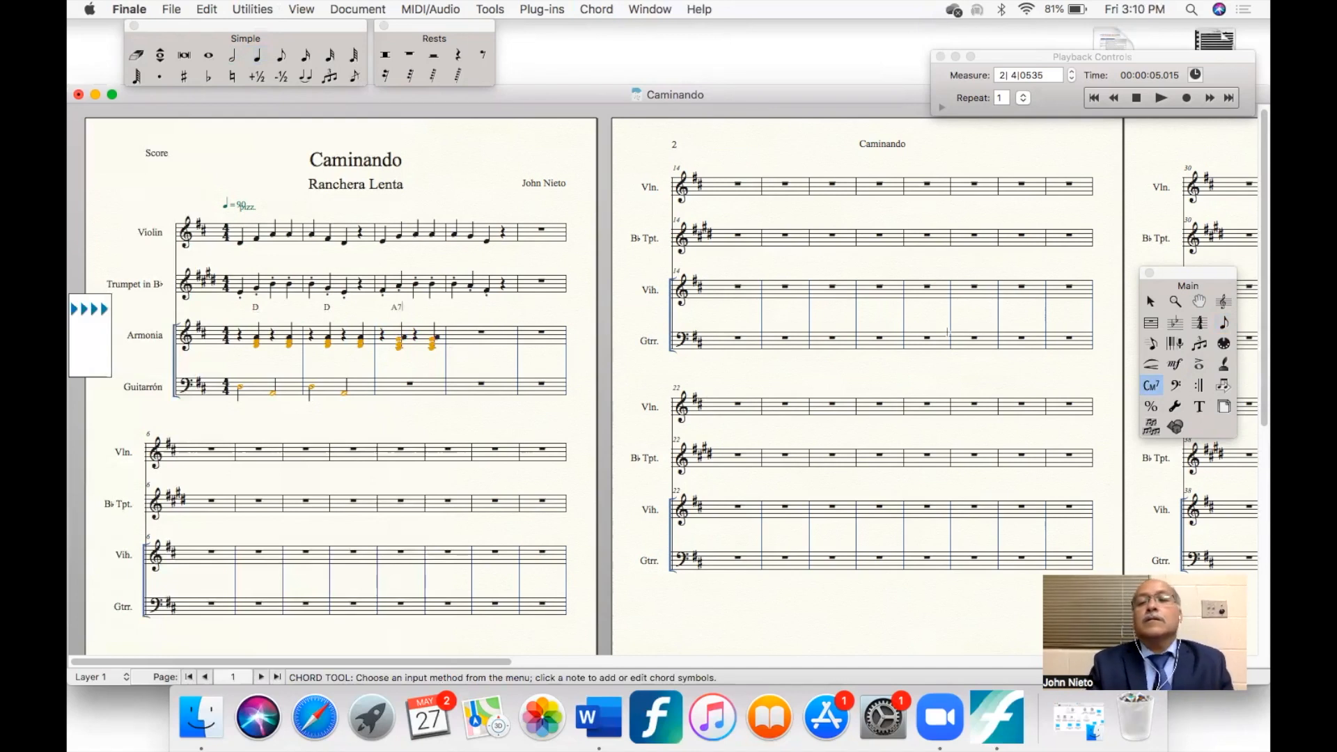
left_click(1150, 301)
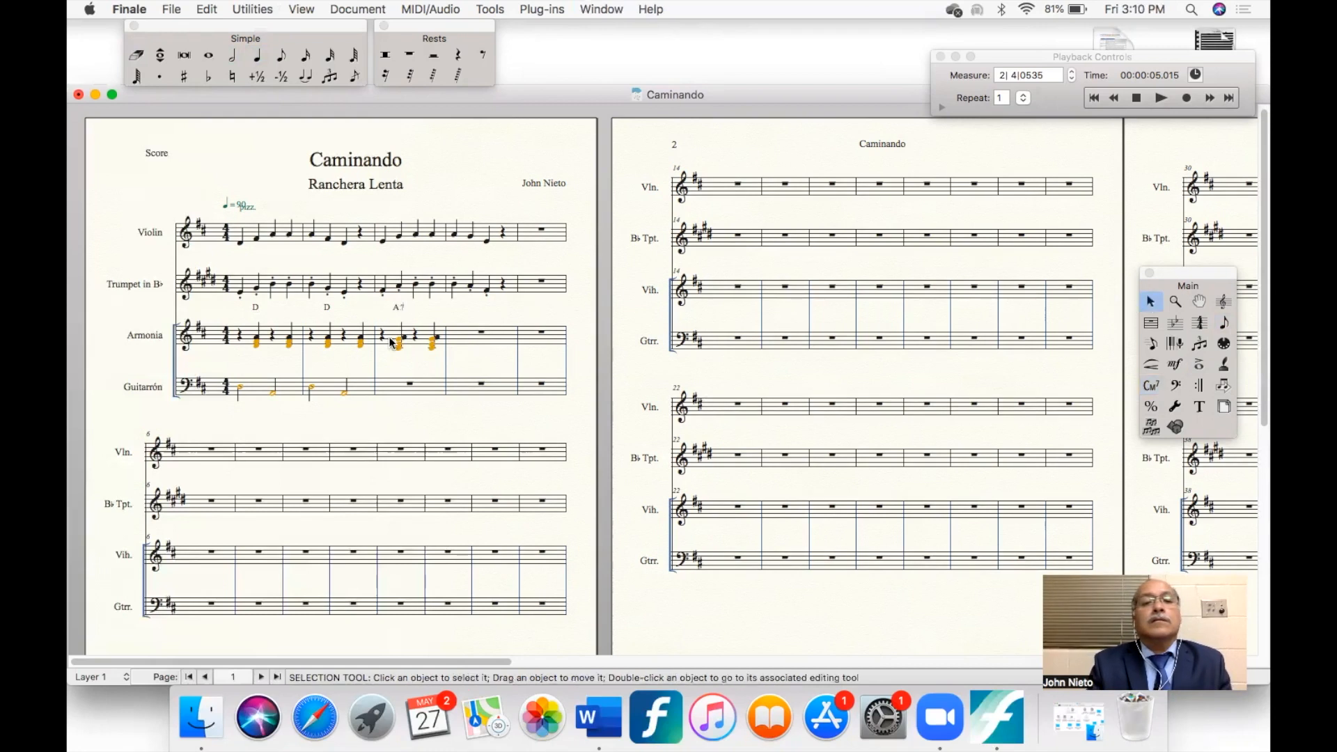
left_click_drag(401, 342, 447, 354)
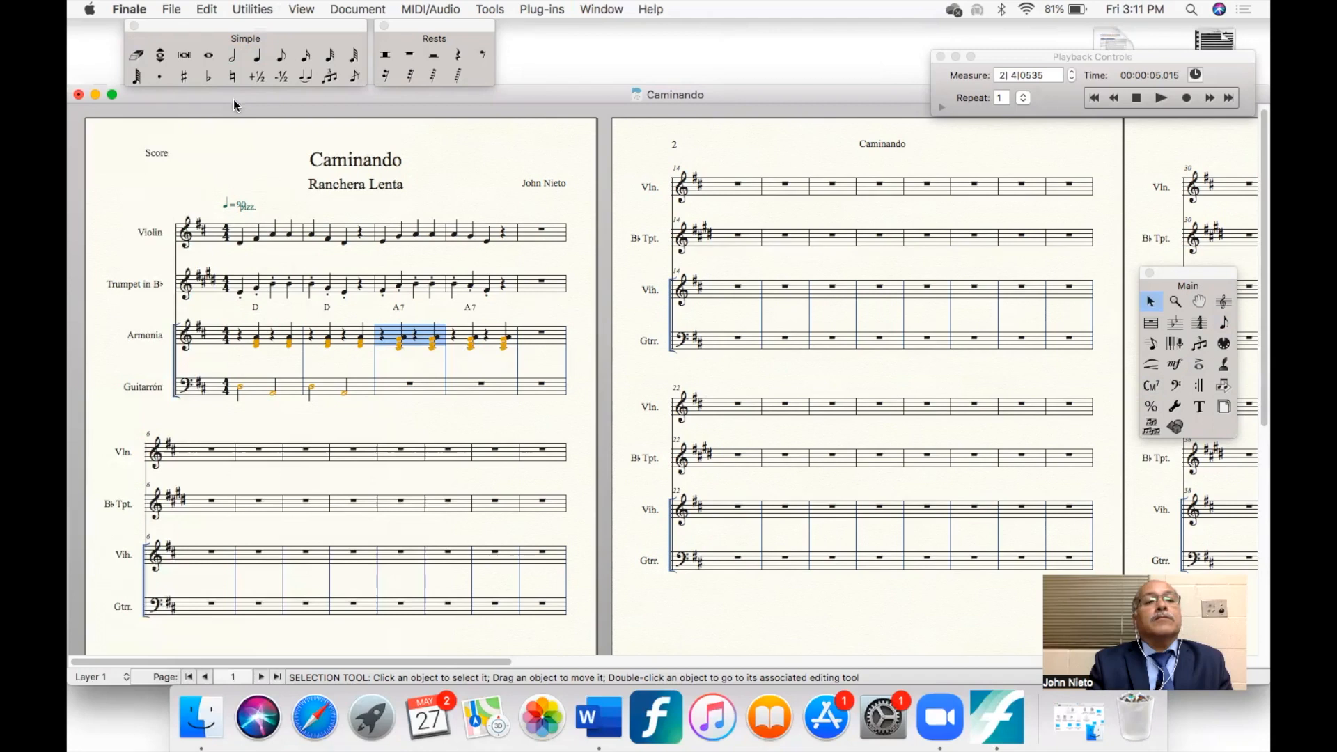
- Enter half notes E and A in each of Guitarrón's measures 3 and 4
left_click(232, 55)
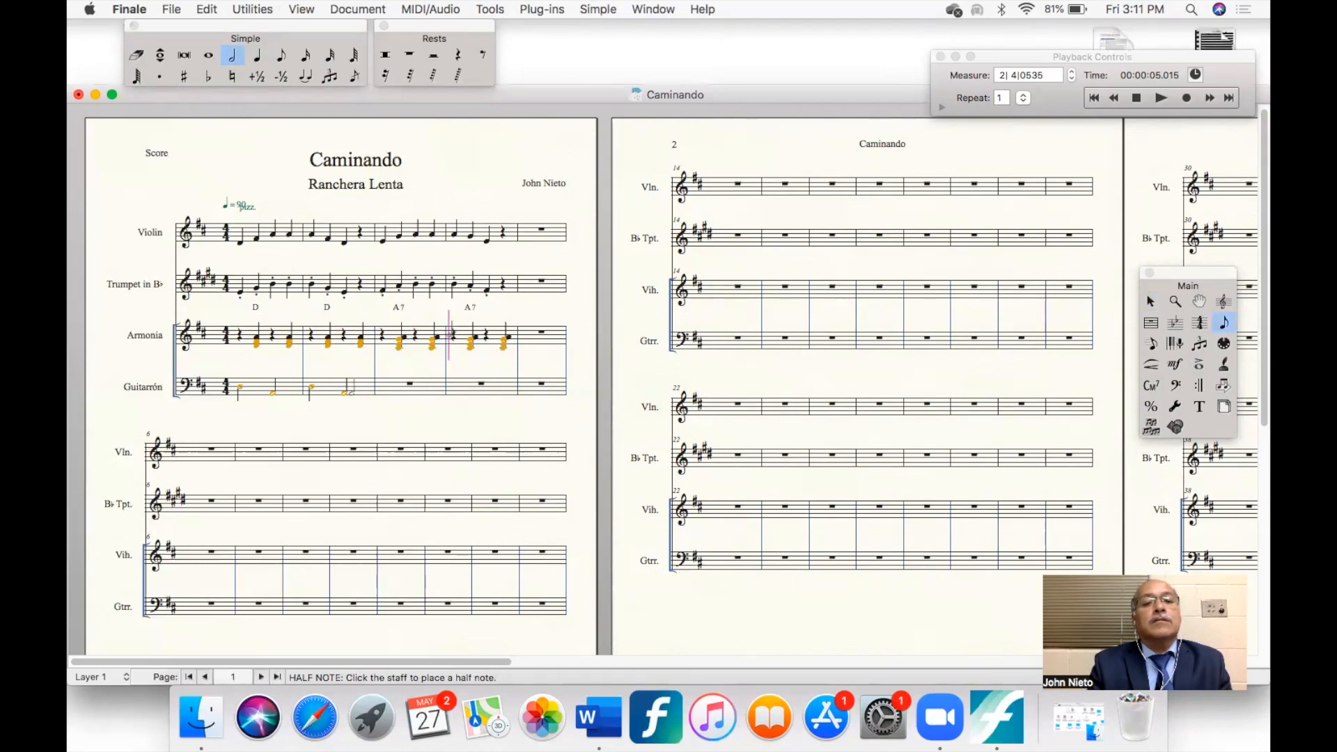
left_click(411, 382)
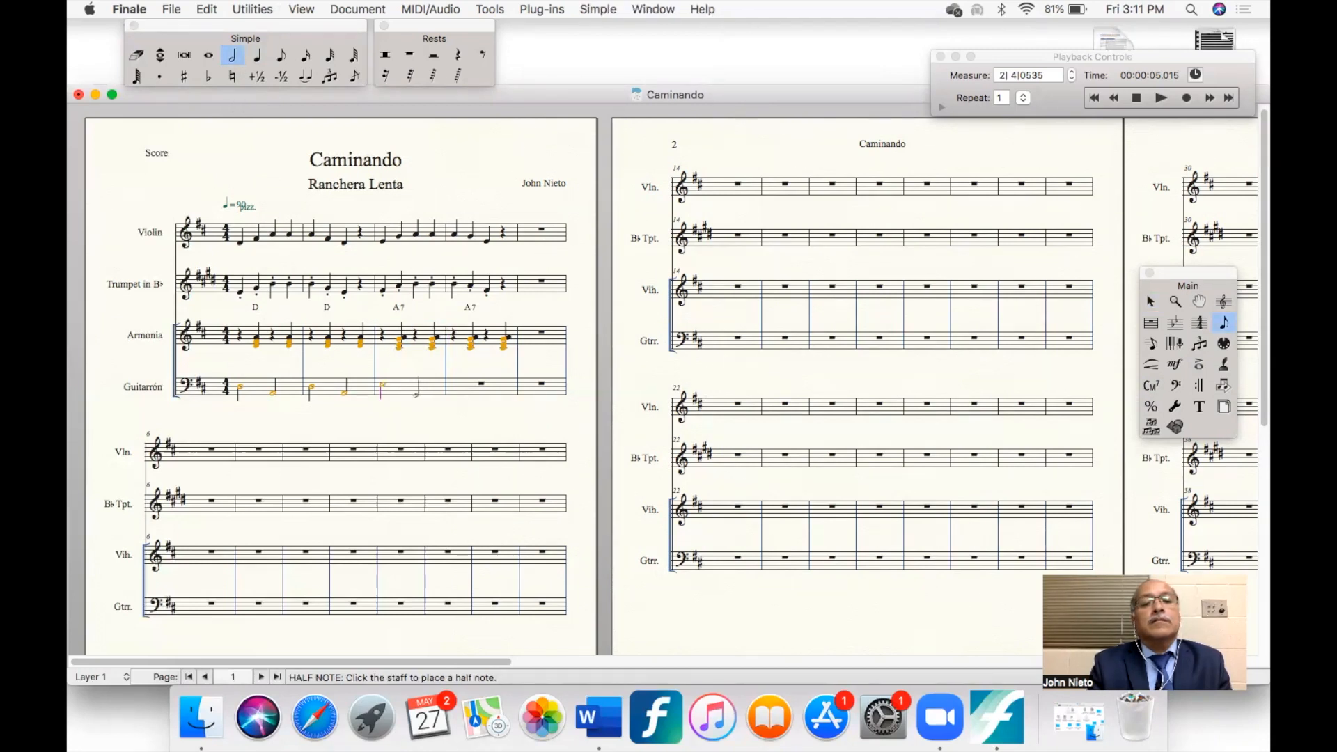
left_click(418, 390)
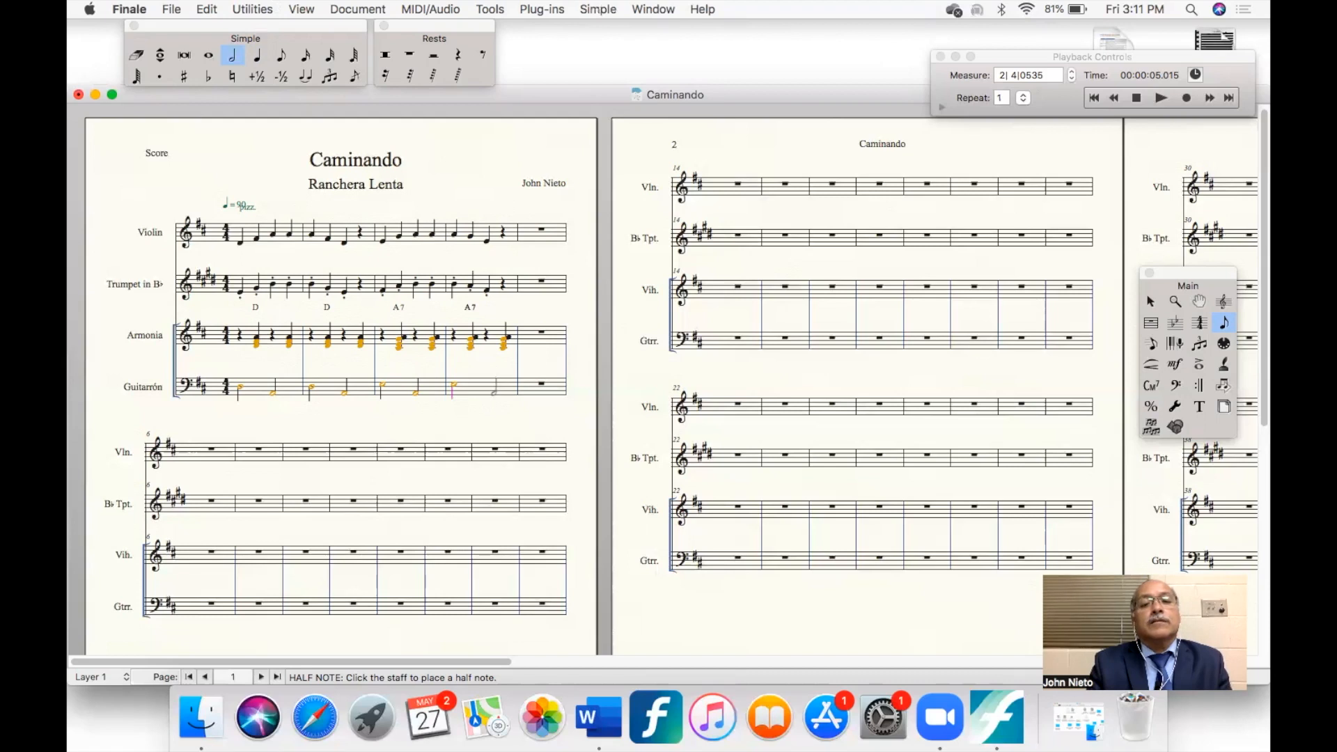
- Play the four completed measures of all staves from the beginning, and stop playback
key("super+equal")
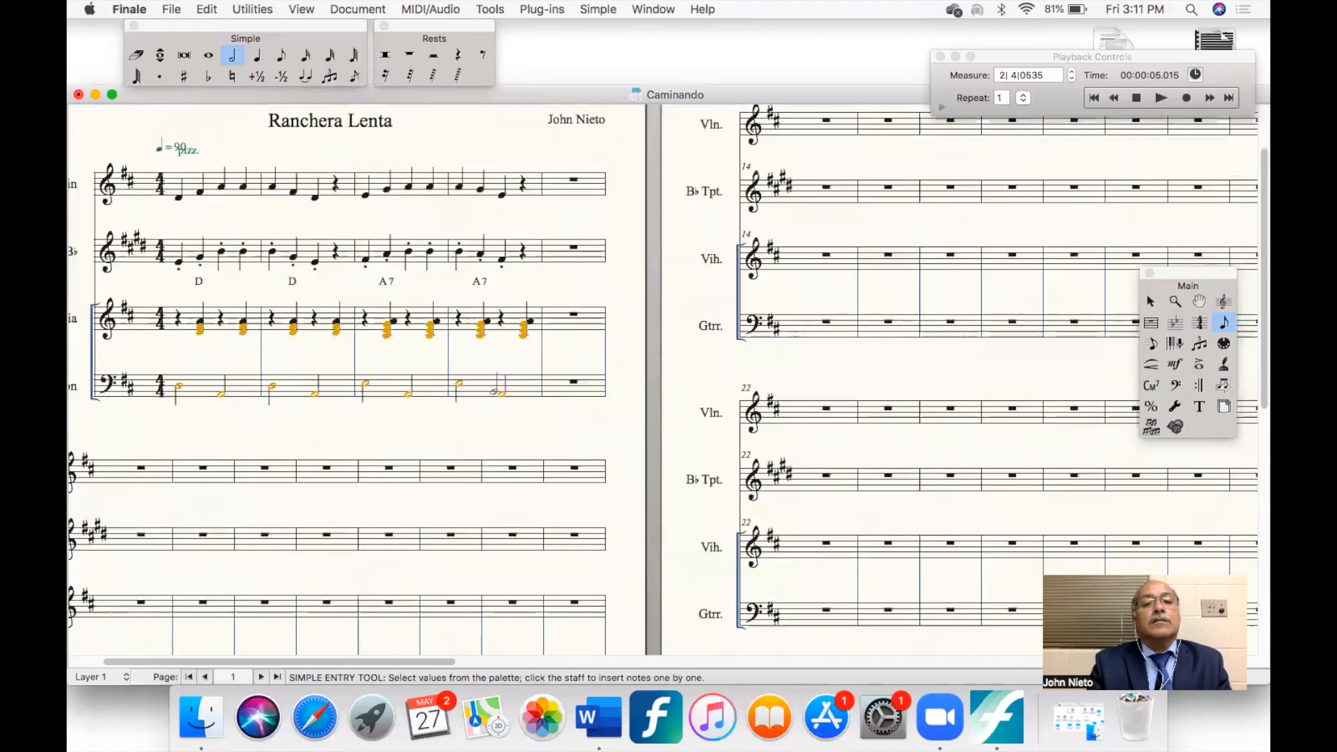
scroll(494, 392, "left", 3)
scroll(493, 392, "up", 2)
key("super+equal")
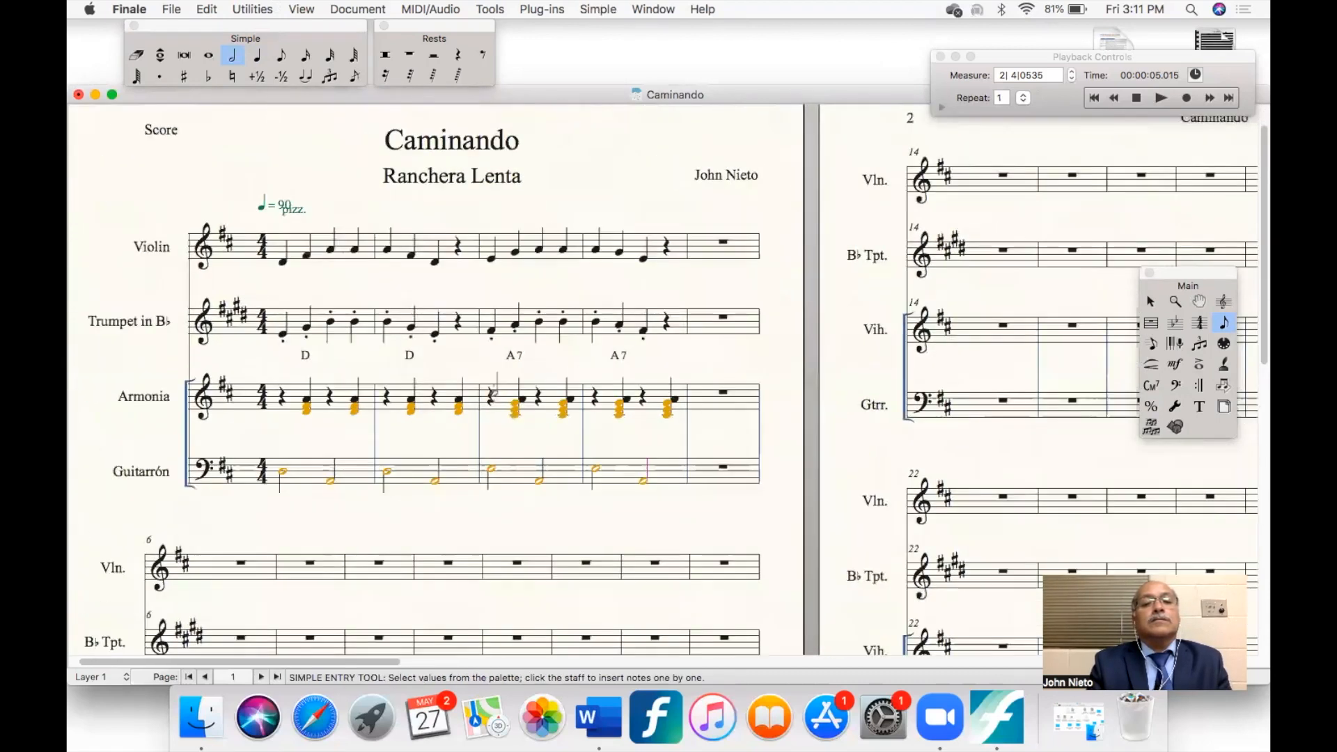
left_click(1137, 98)
left_click(1161, 97)
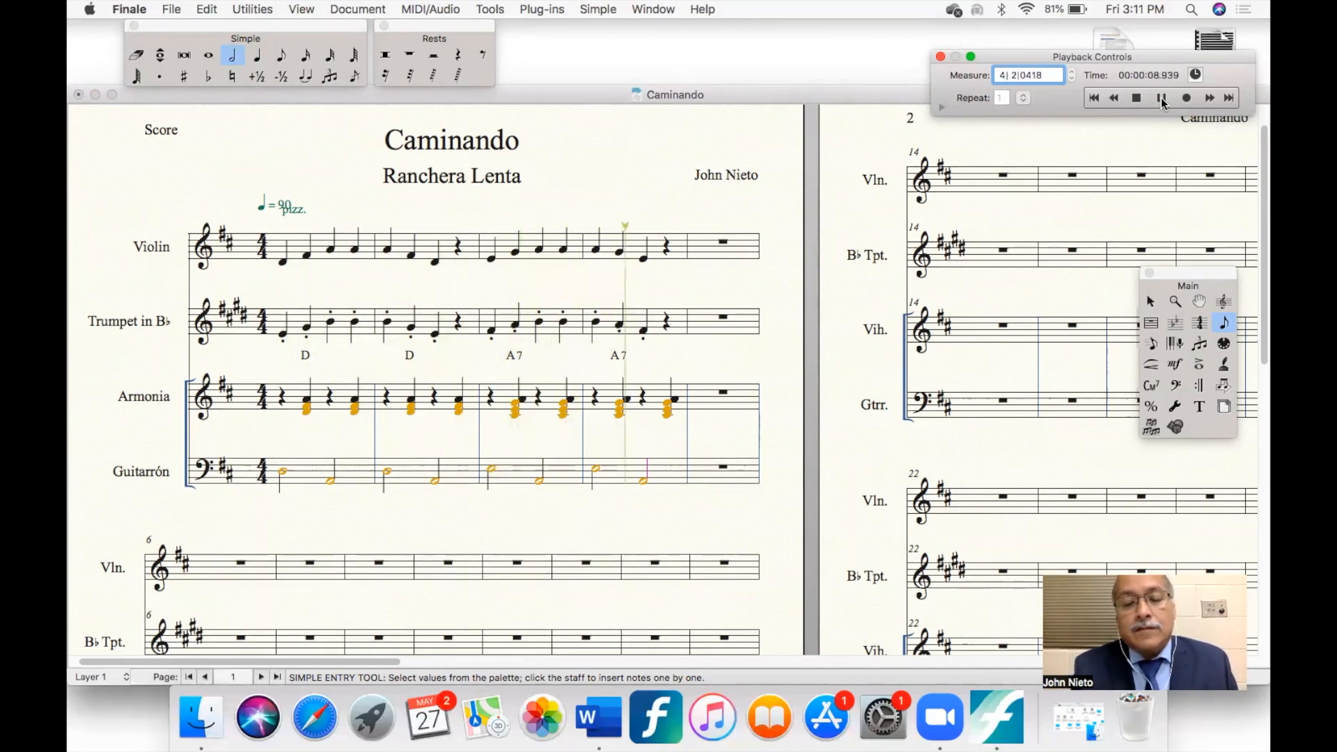
left_click(1161, 97)
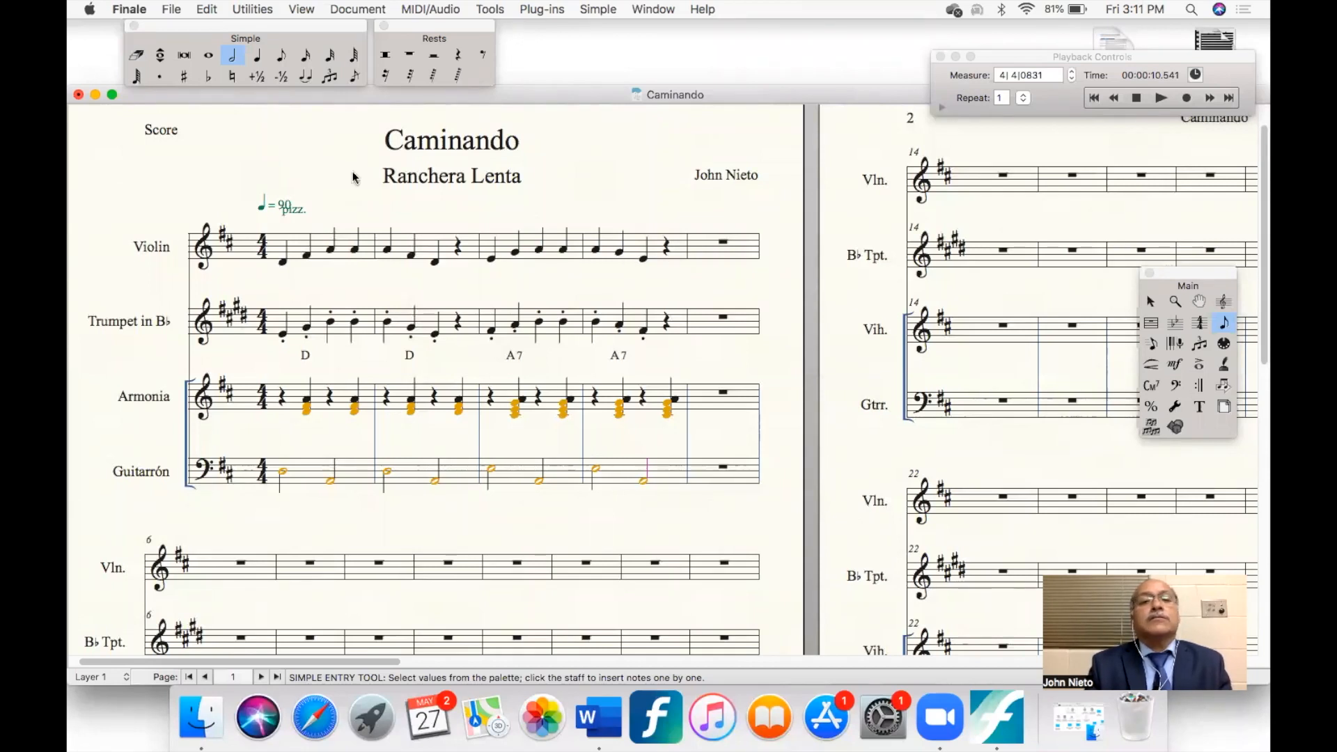
- Raise the last note of the Violin's fourth measure by a half step, and lower it back to its original pitch
left_click(255, 62)
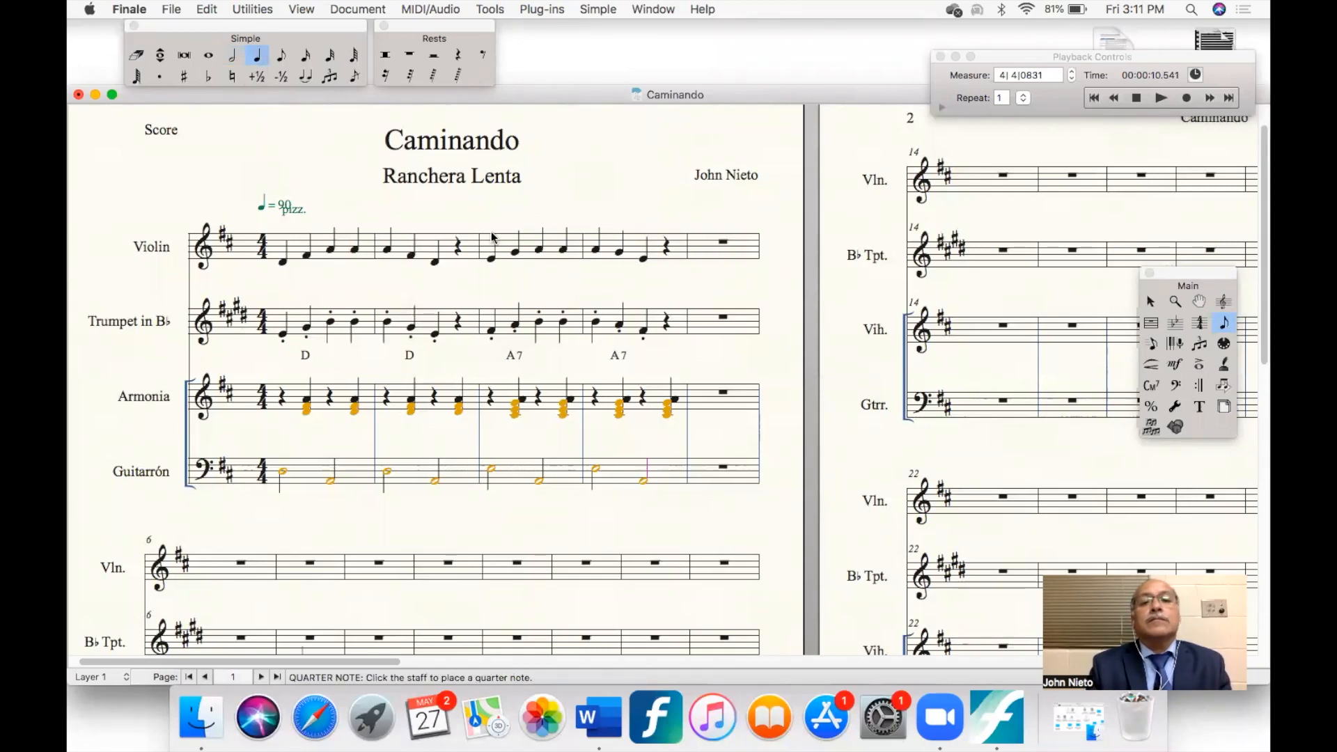
left_click(642, 257)
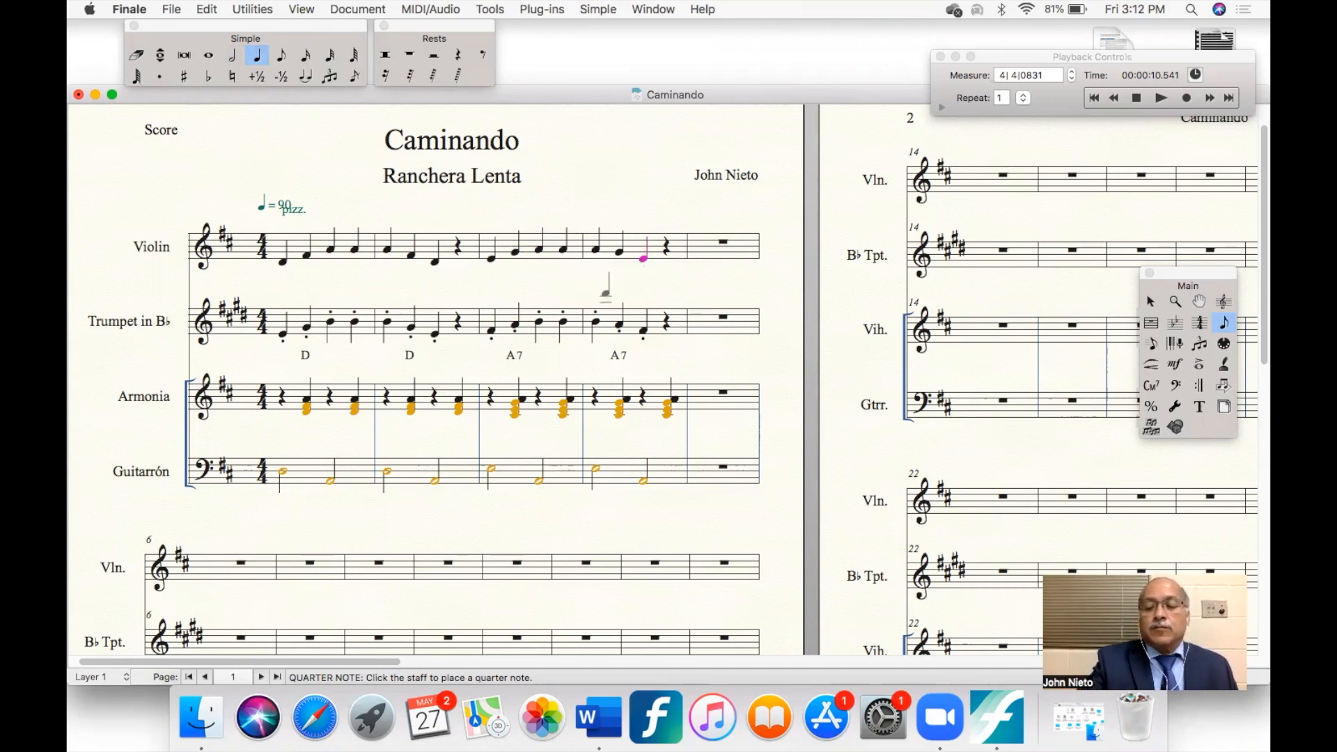
key("plus")
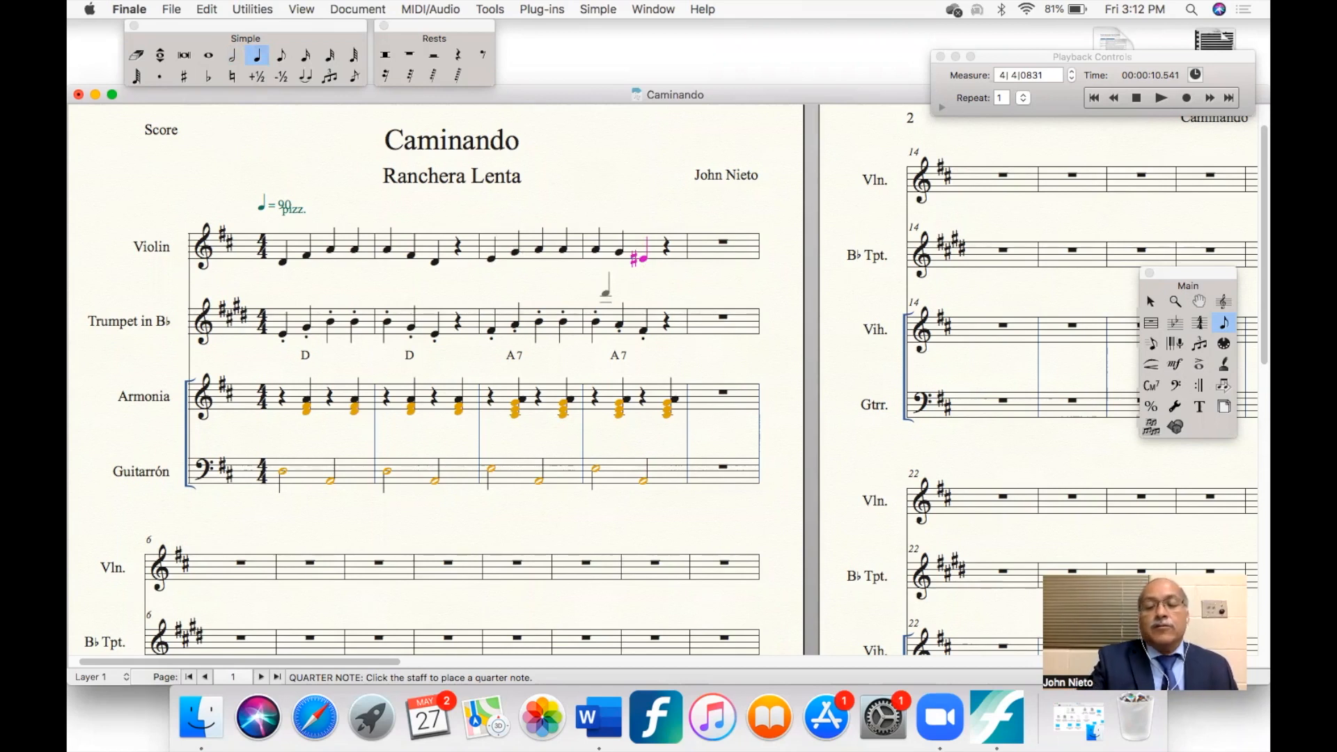
key("minus")
key("minus")
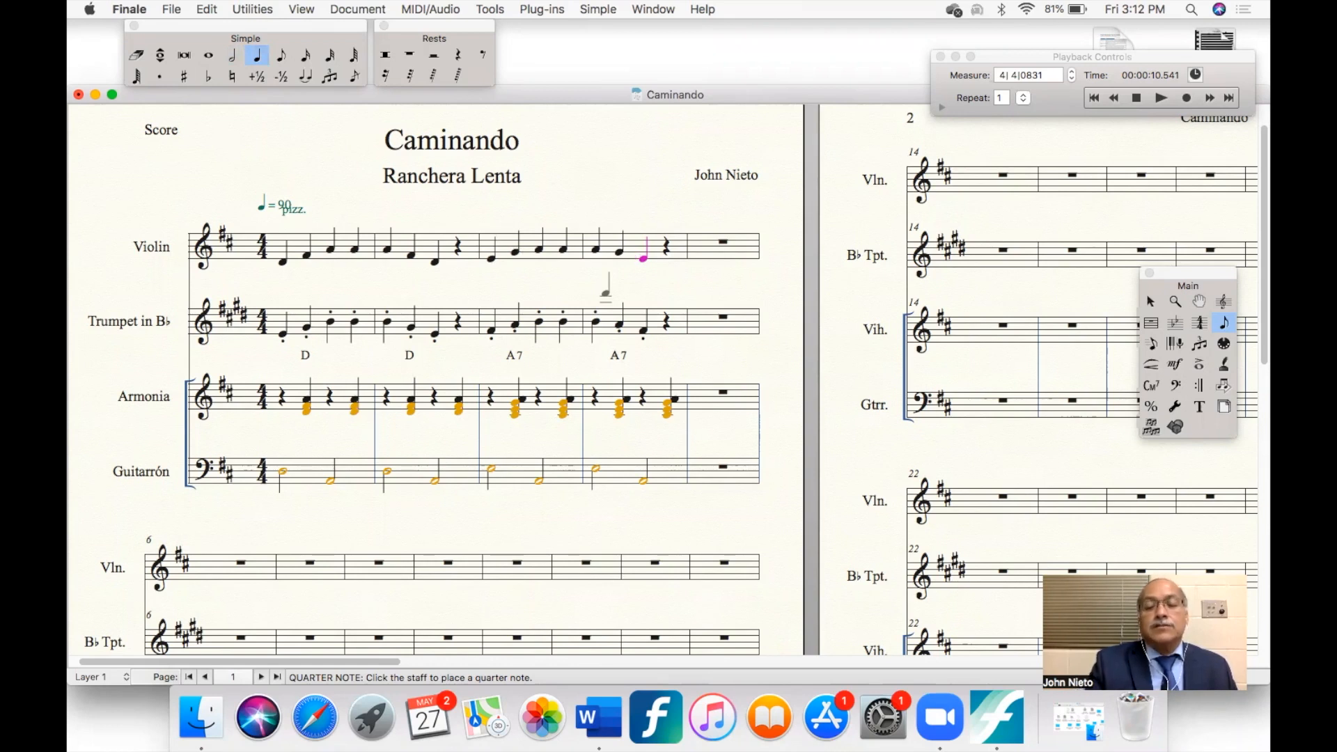
- Erase the quarter rest ending the Violin's fourth measure, and fill beats 3 and 4 with a dotted quarter and an eighth note on E
left_click(136, 55)
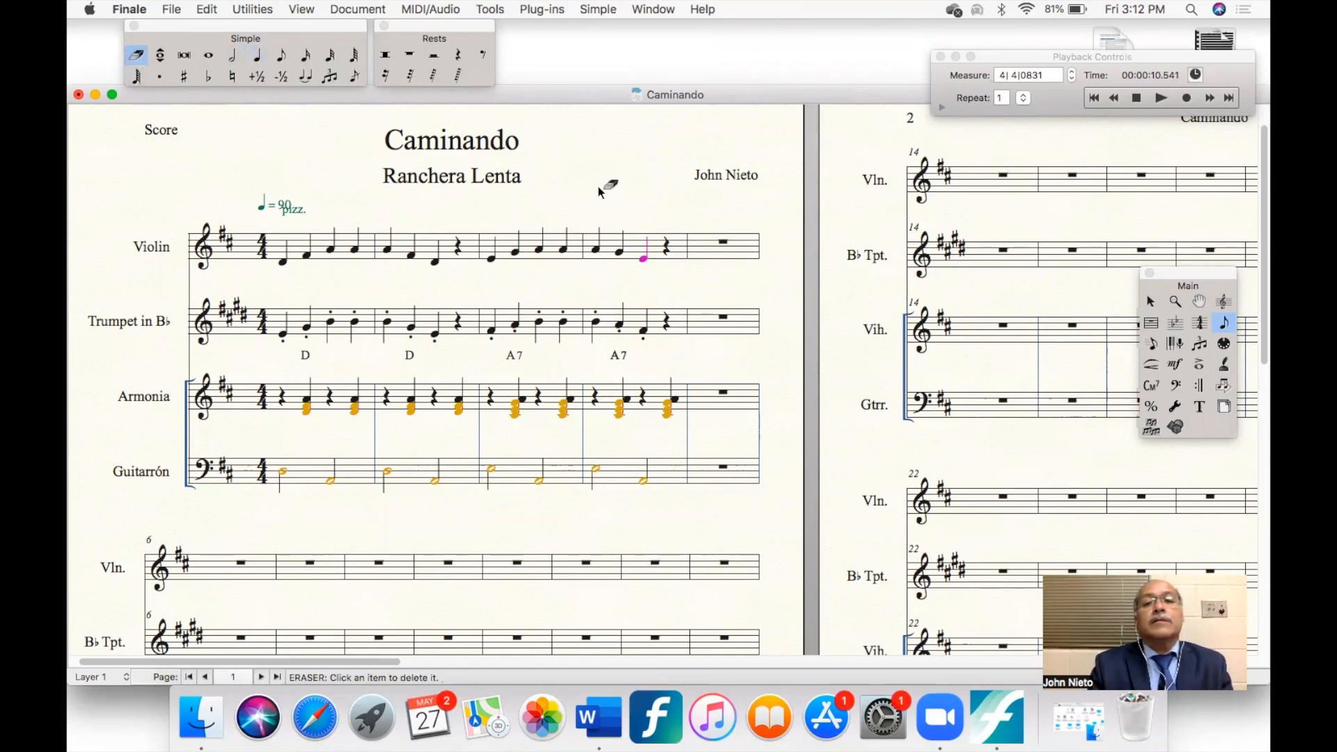
left_click(668, 255)
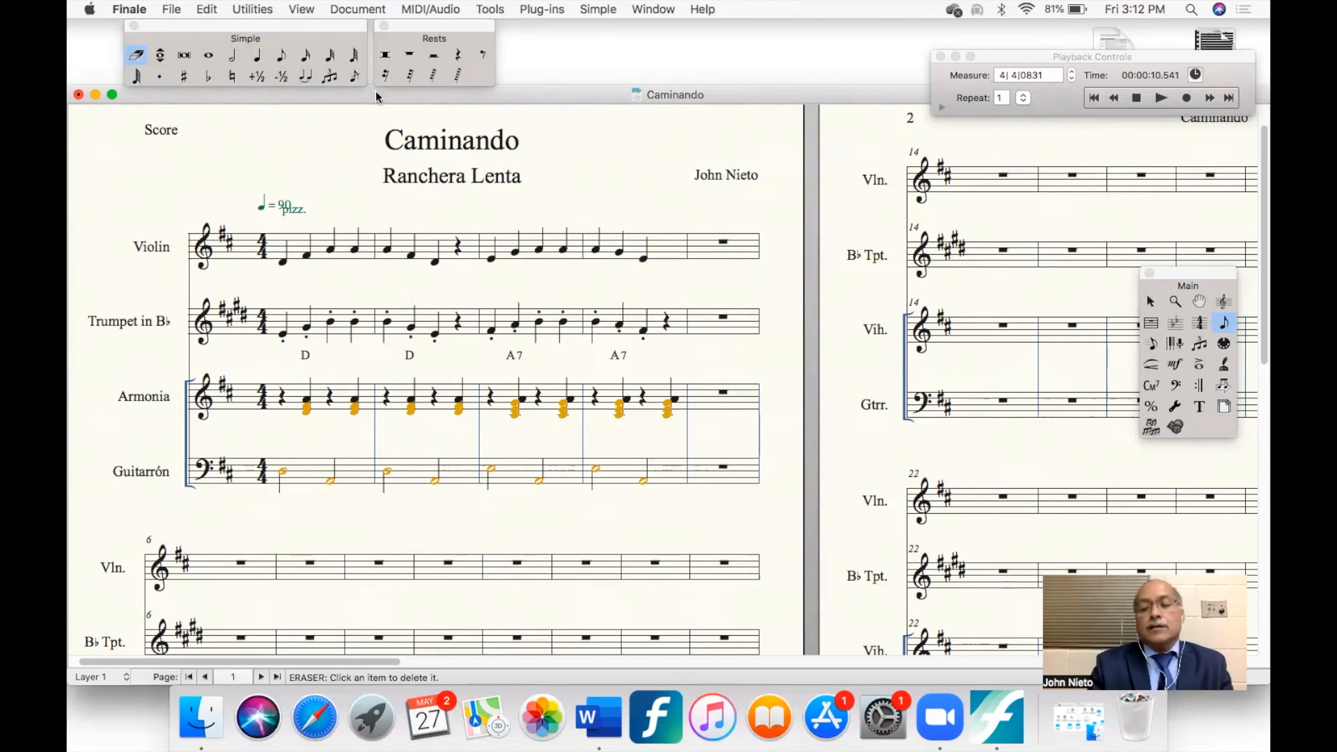
key("5")
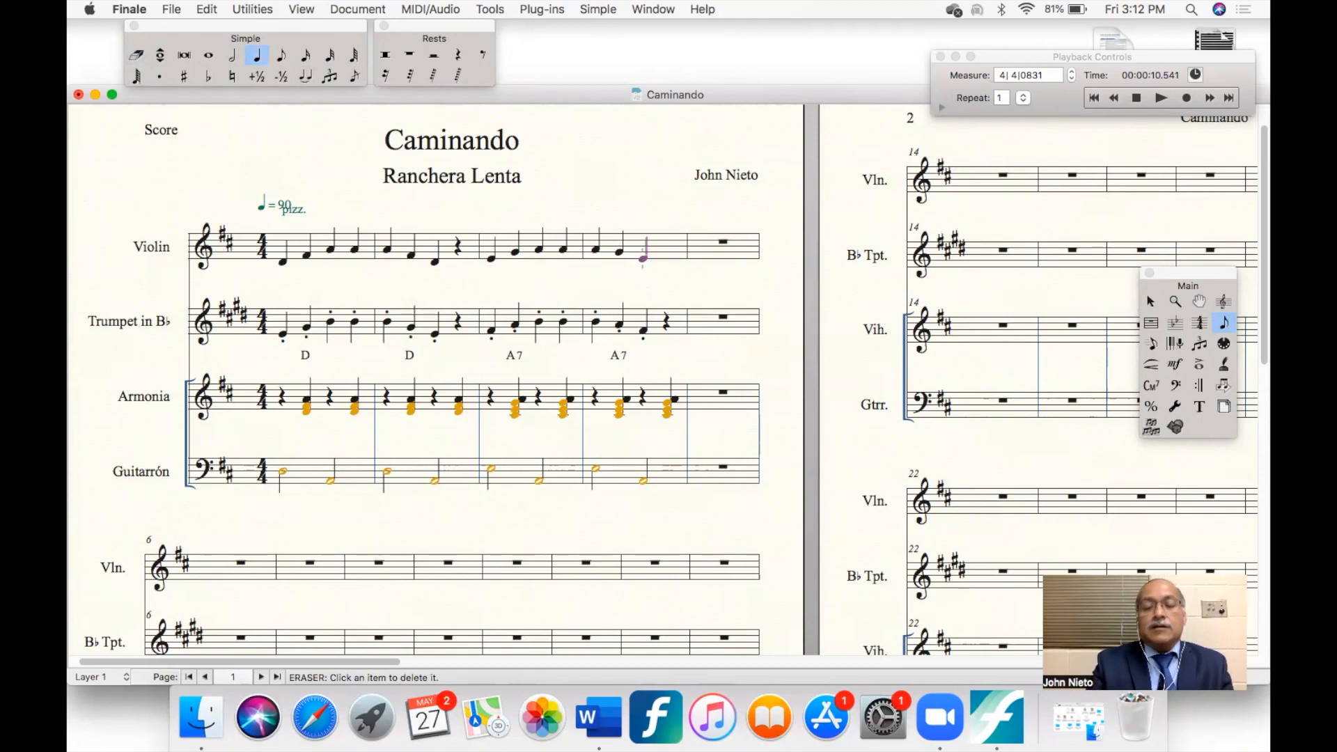
left_click(641, 259)
key("4")
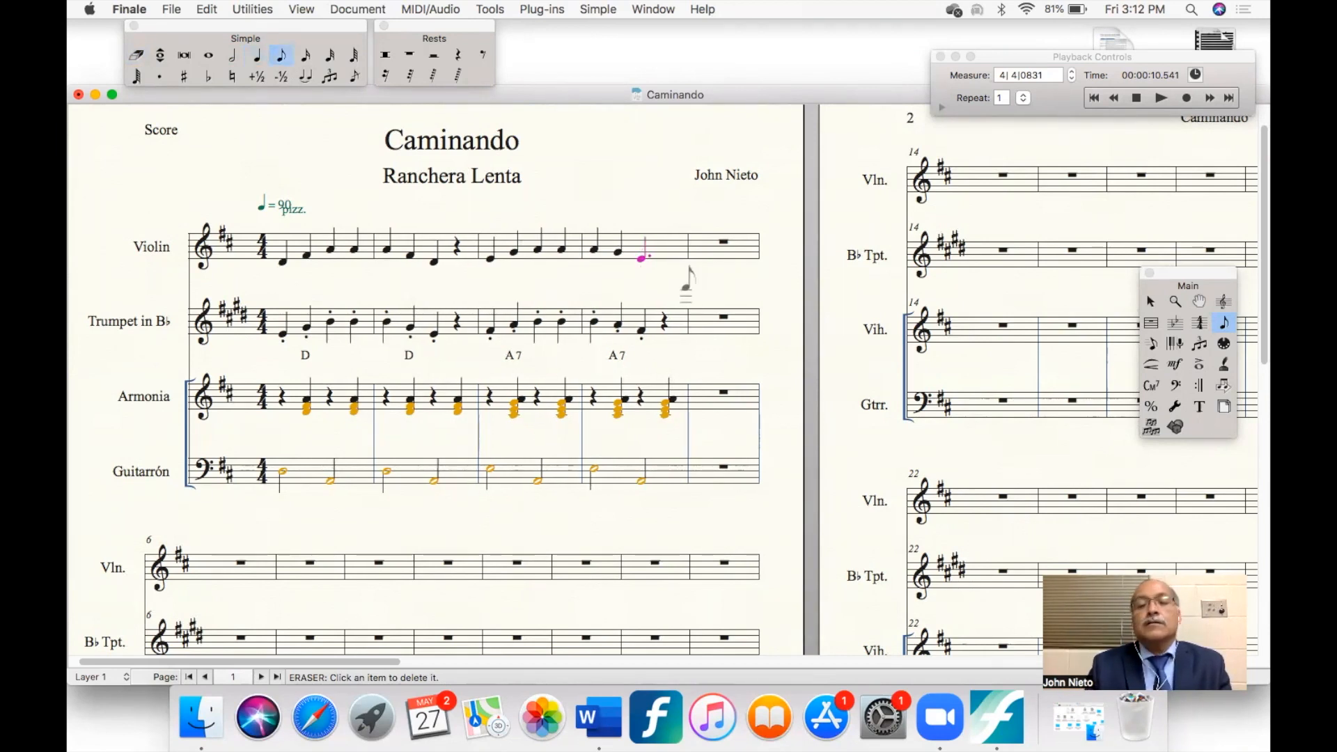
left_click(681, 259)
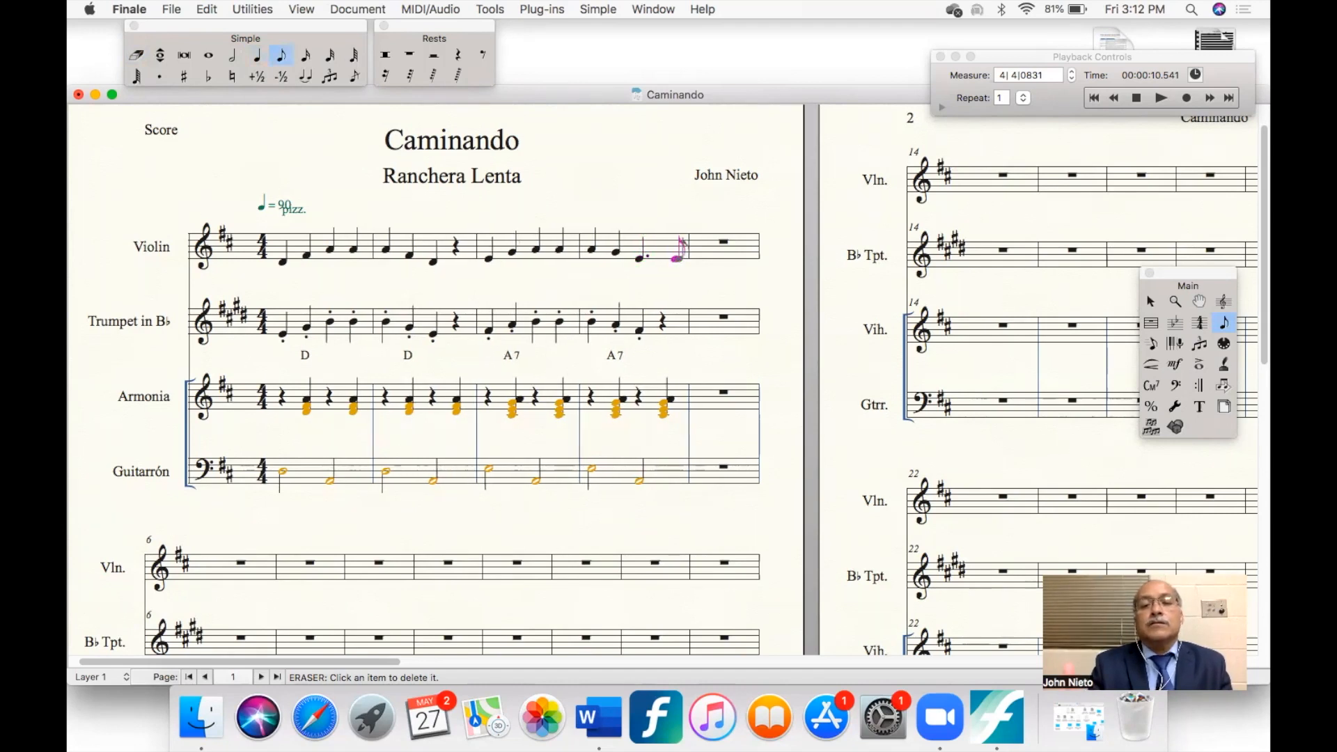
- Delete the added eighth note and enter a quarter rest on beat 4 of the Violin's fourth measure
key("BackSpace")
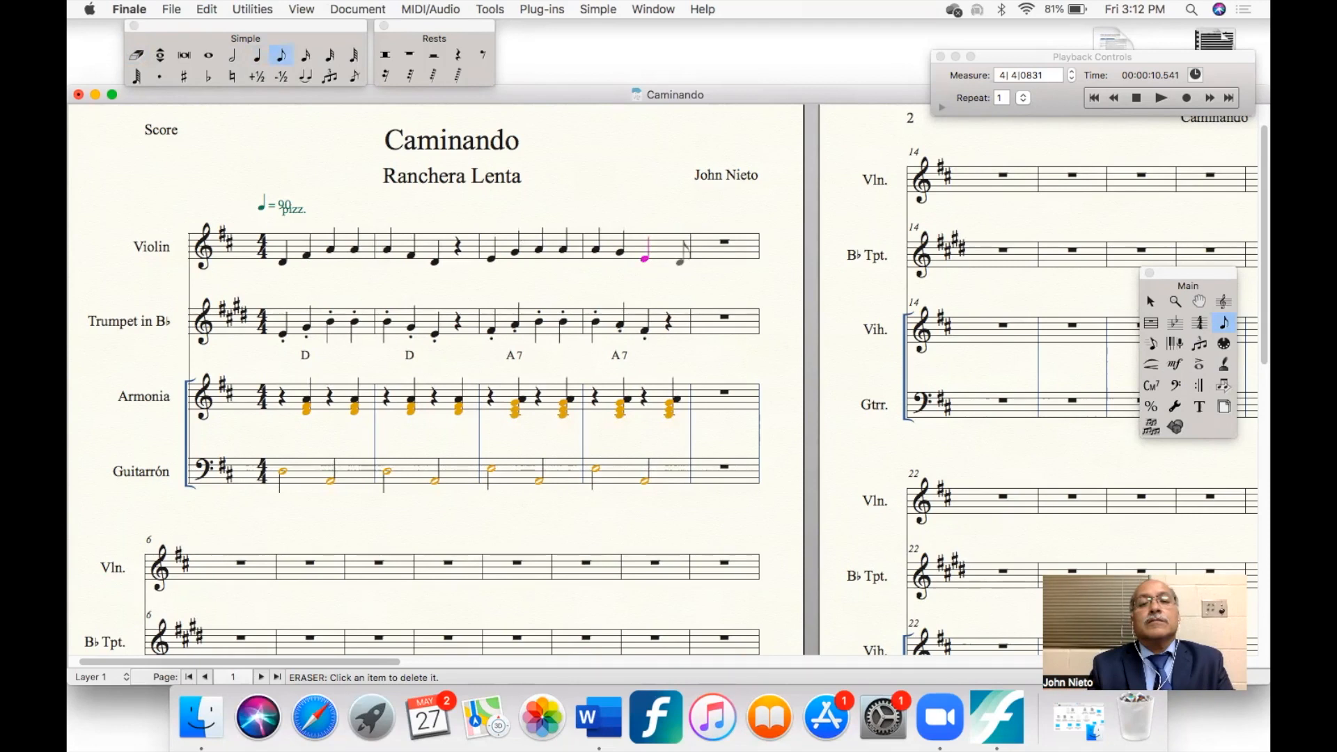
key("5")
left_click(664, 256)
key("r")
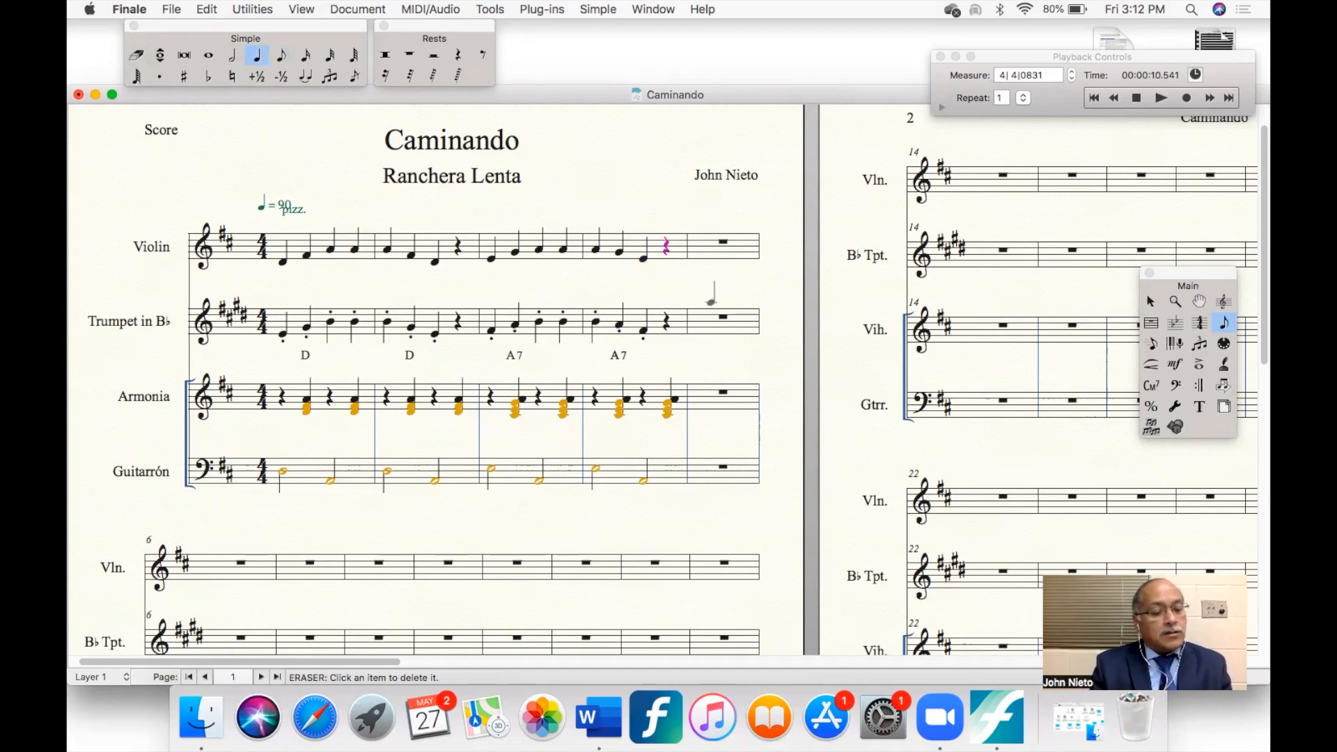
- Move the note selection backward and forward through the Violin's entered notes and rests
key("Left")
key("Left")
key("Left")
key("Left")
key("Left")
key("Left")
key("Left")
key("Left")
key("Left")
key("Left")
key("Left")
key("Left")
key("Left")
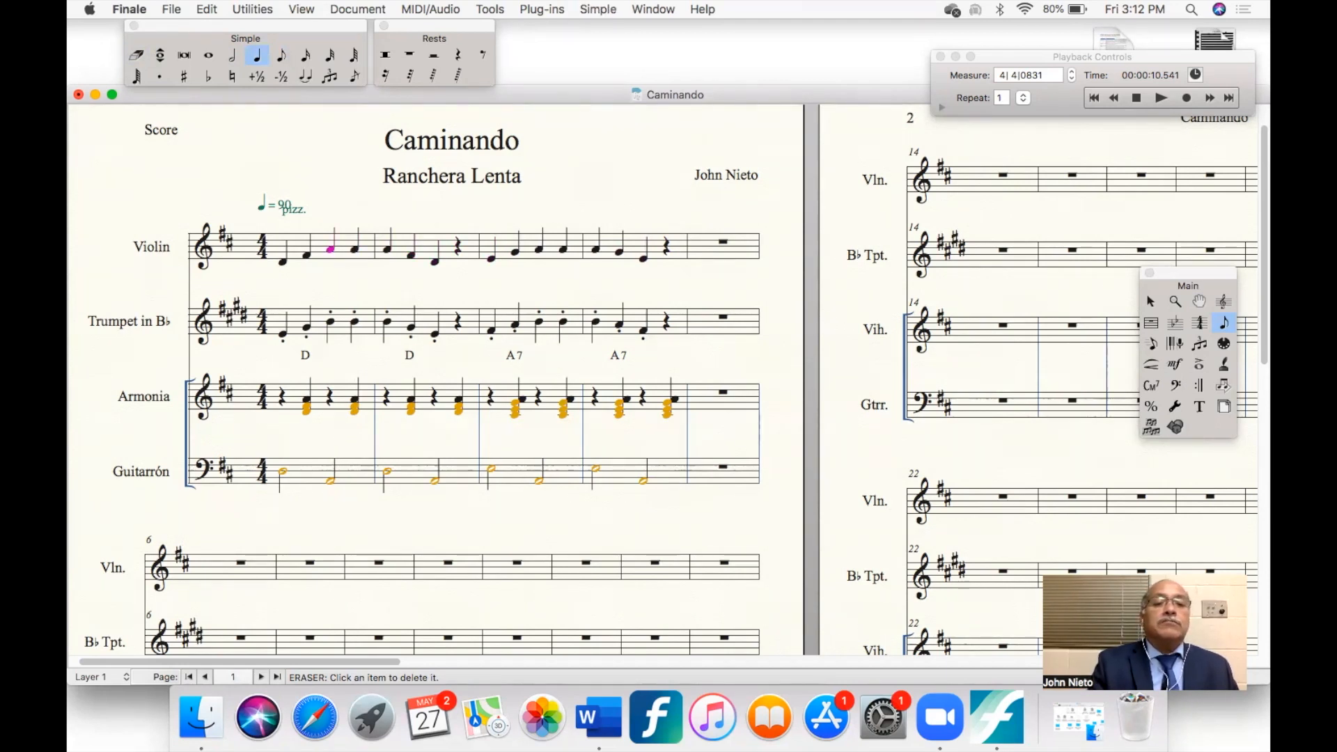
key("Right")
key("Right")
key("Right")
key("Right")
key("Right")
key("Right")
key("Right")
key("Right")
key("Right")
key("Left")
key("Left")
key("Left")
key("Left")
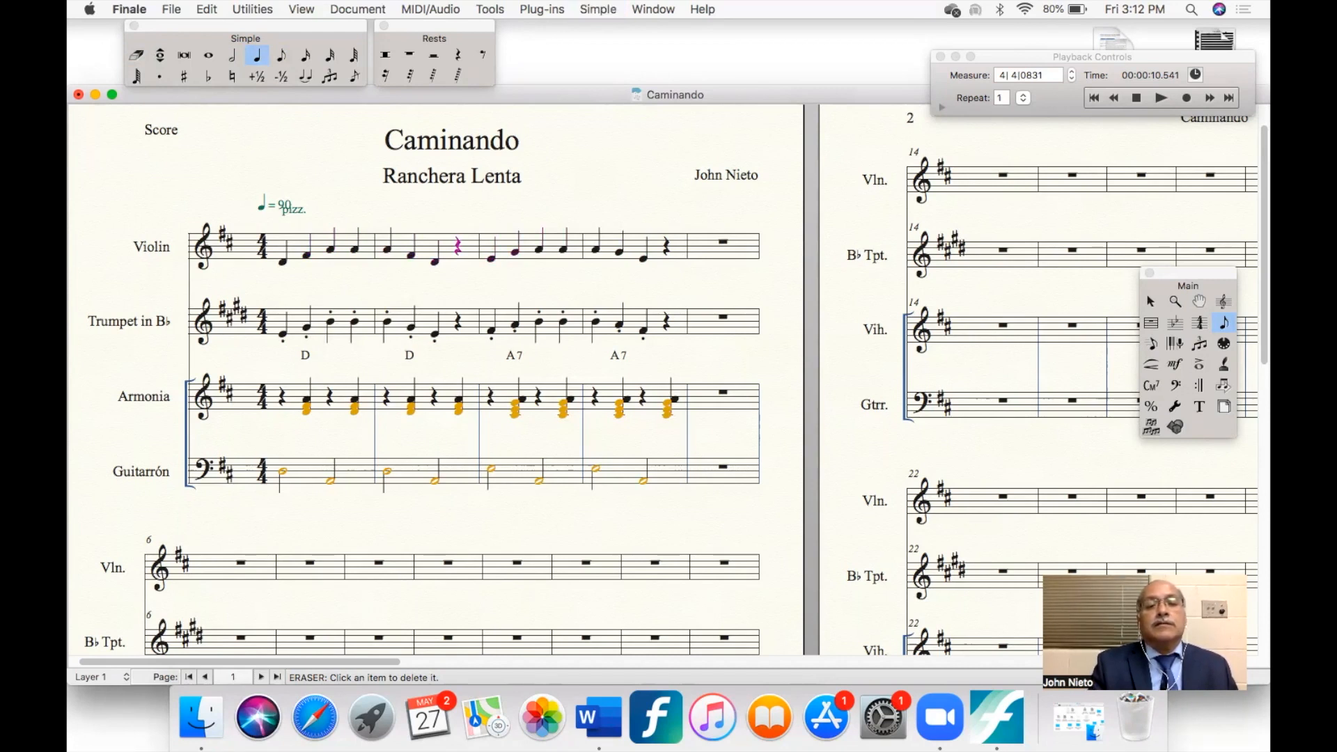
- Raise the first note of the Violin's third measure three steps, and lower it three steps again
key("Right")
key("Right")
key("Right")
key("Right")
key("Left")
key("Left")
key("Left")
key("Up")
key("Up")
key("Up")
key("Down")
key("Down")
key("Down")
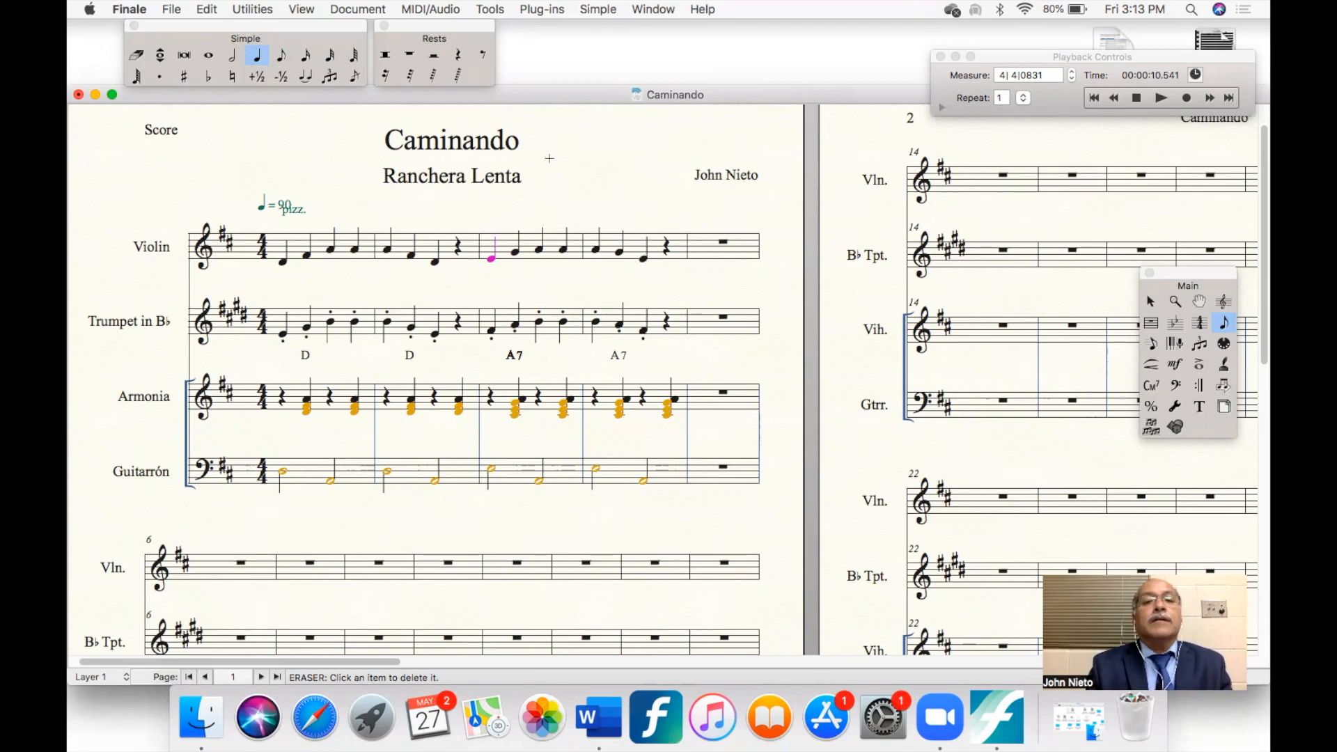
- Apply the AlphaNotes plug-in to the Violin's fourth measure so its noteheads carry letter names
left_click(1149, 301)
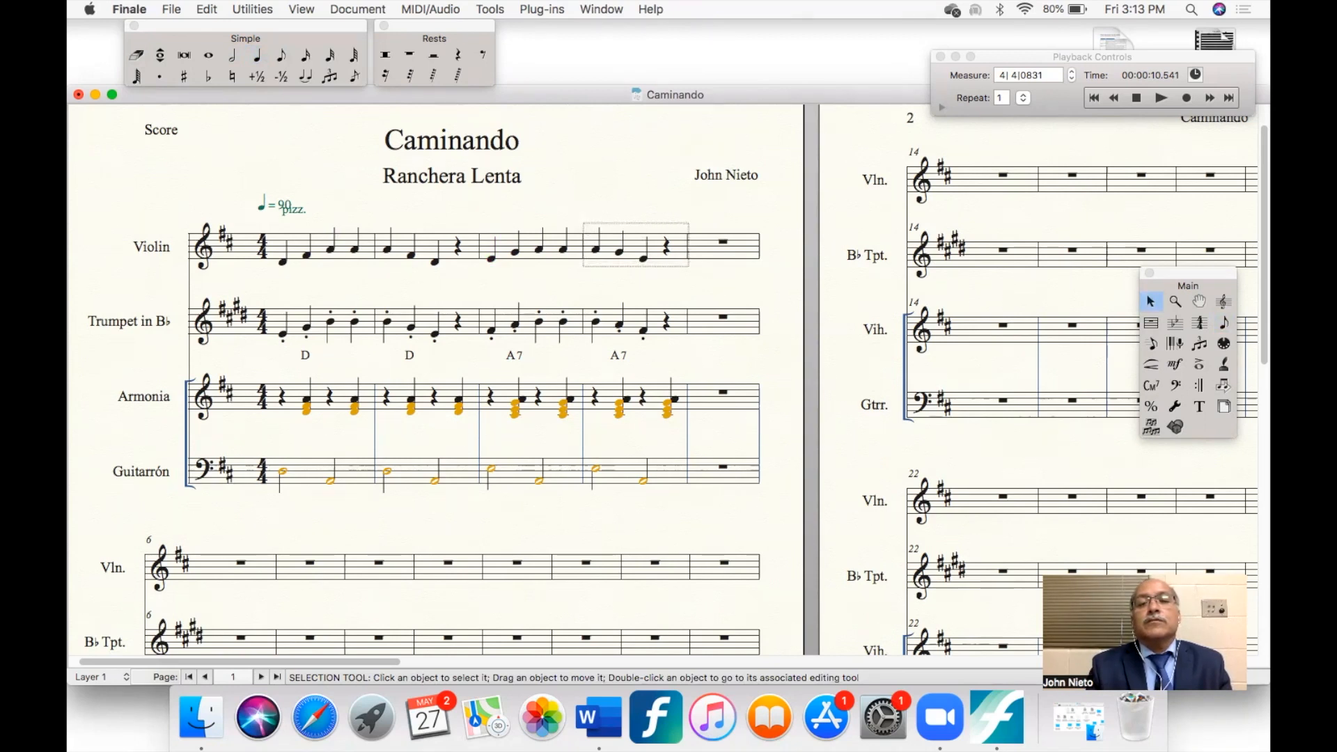
left_click_drag(583, 224, 687, 265)
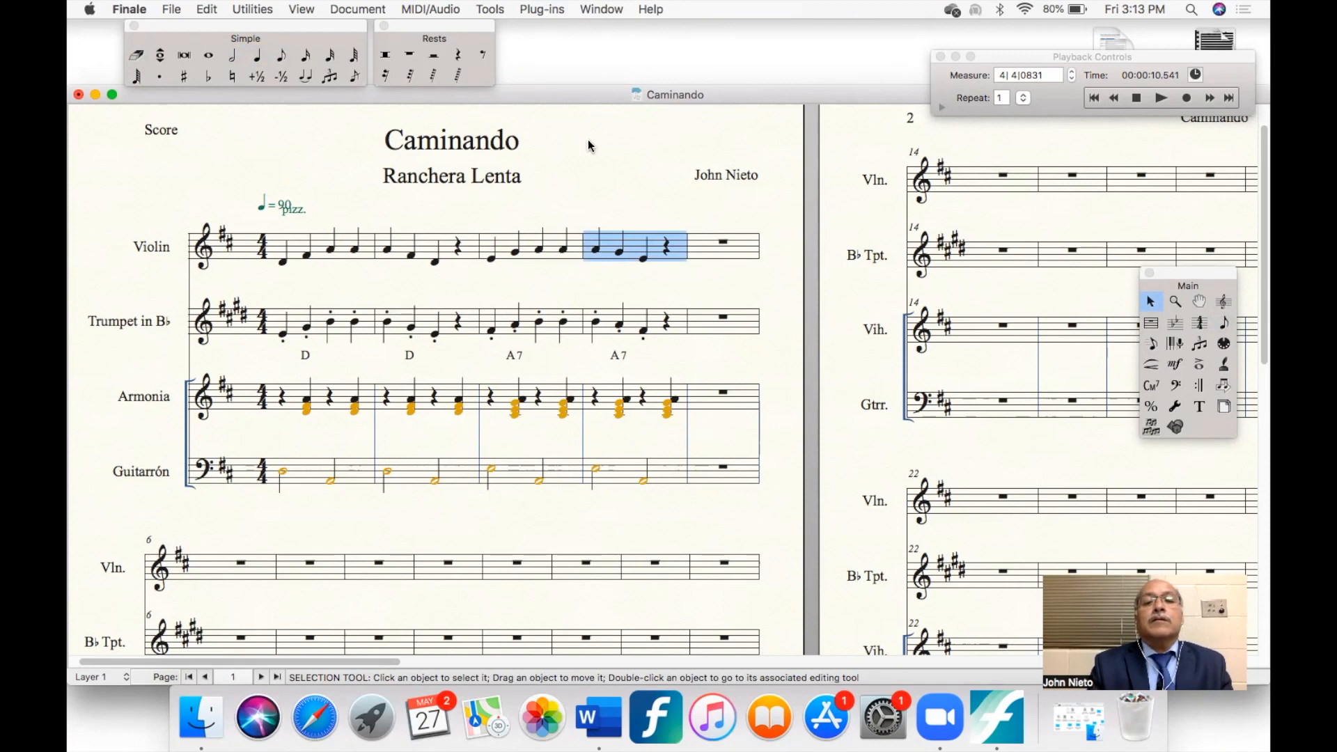
left_click(540, 9)
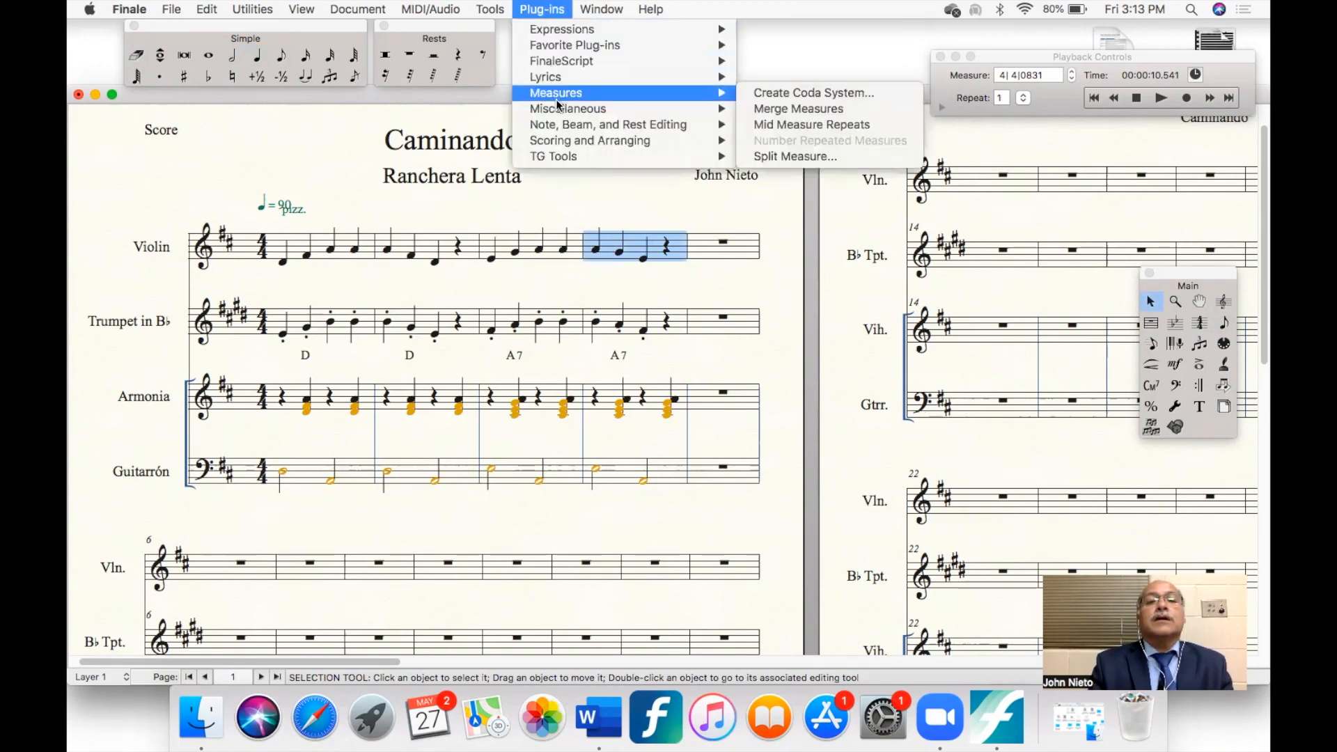
mouse_move(563, 115)
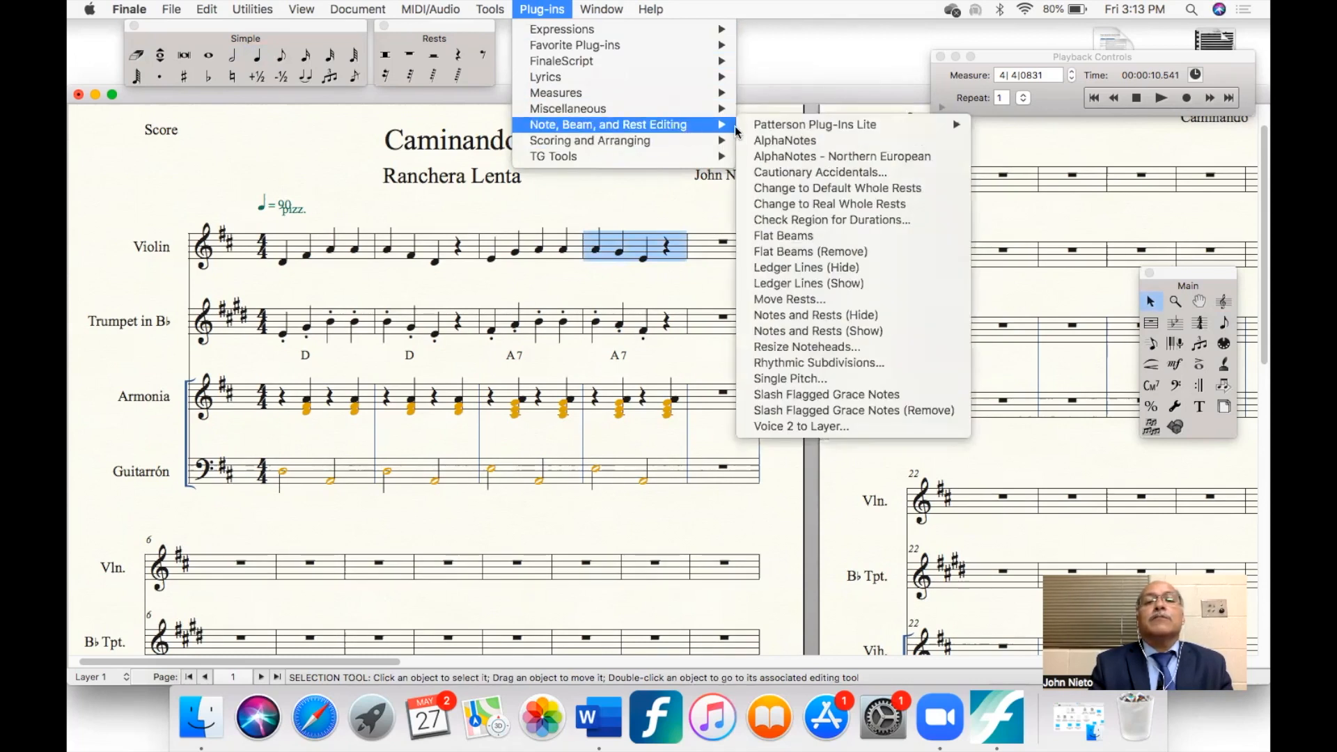
left_click(809, 143)
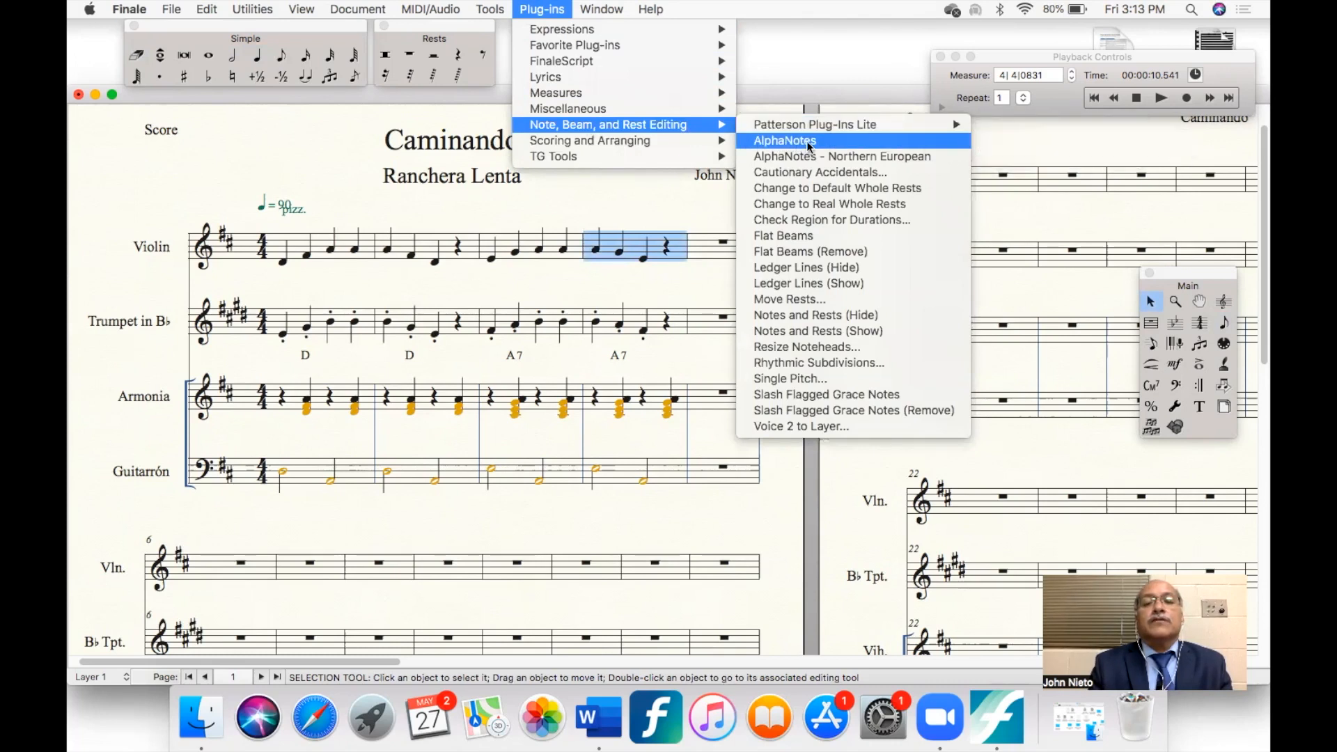
left_click(614, 283)
scroll(613, 283, "up", 2)
scroll(613, 283, "up", 6)
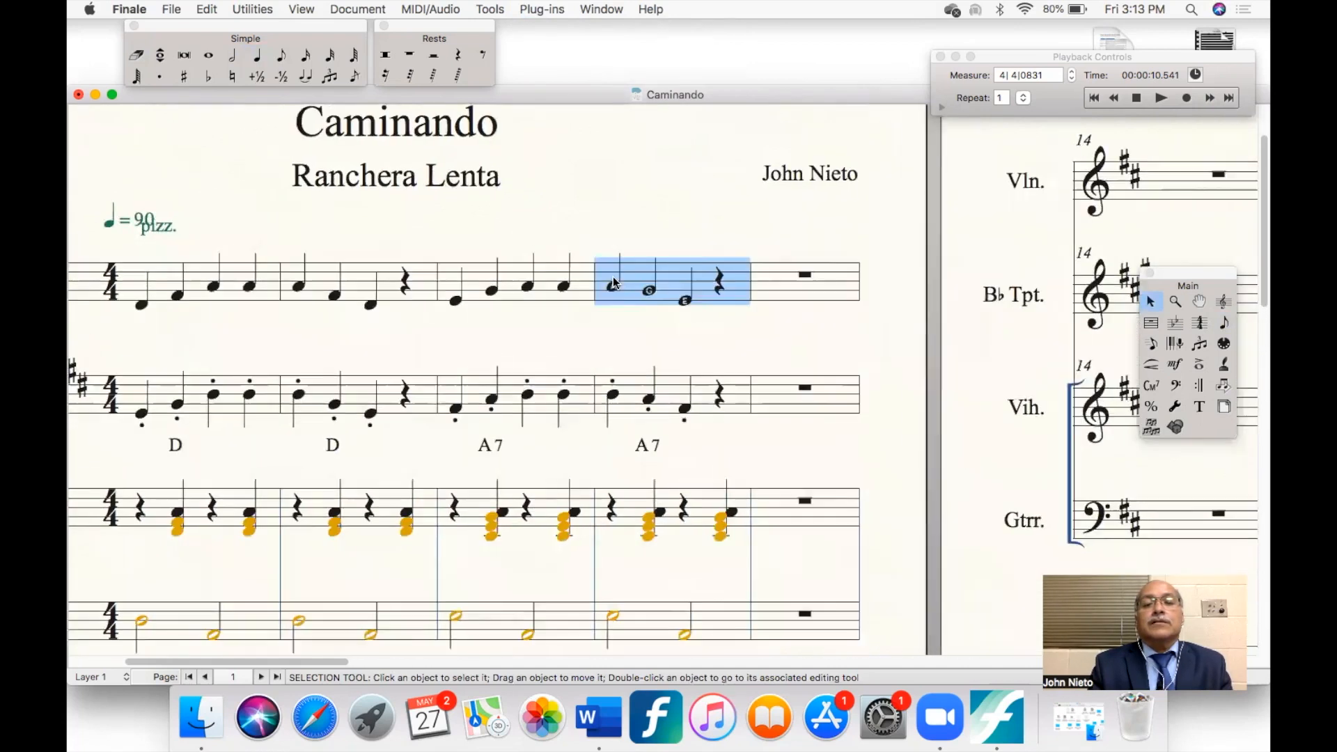
scroll(613, 283, "up", 1)
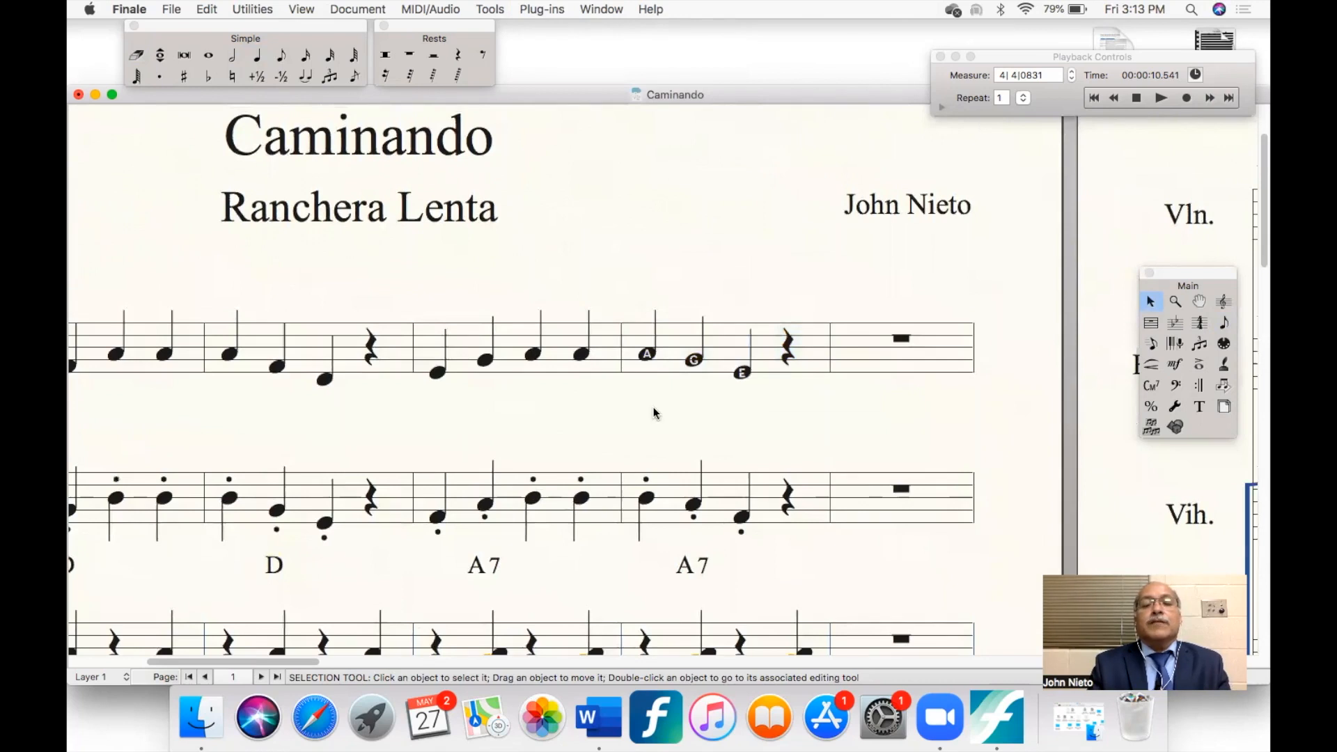
scroll(653, 413, "up", 3)
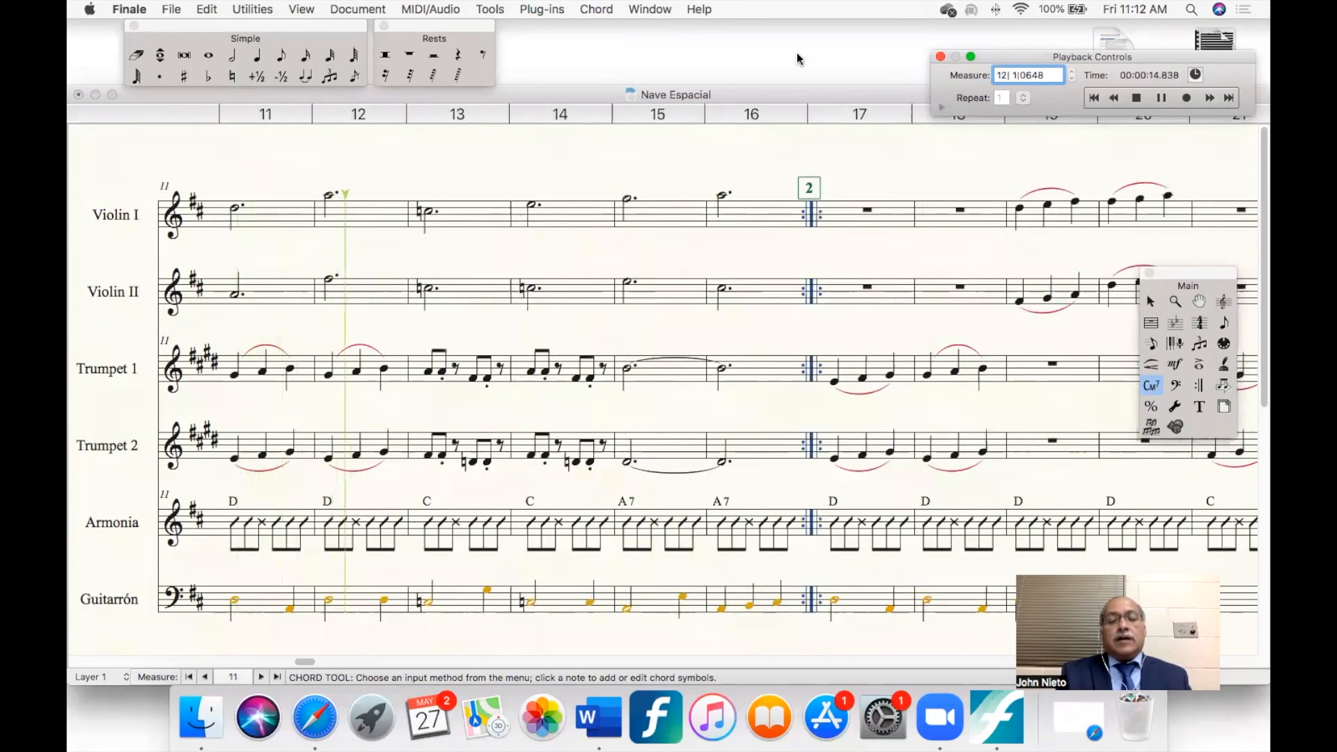
- Stop the playback of "Nave Espacial" and return to the score's first measure
left_click(1136, 99)
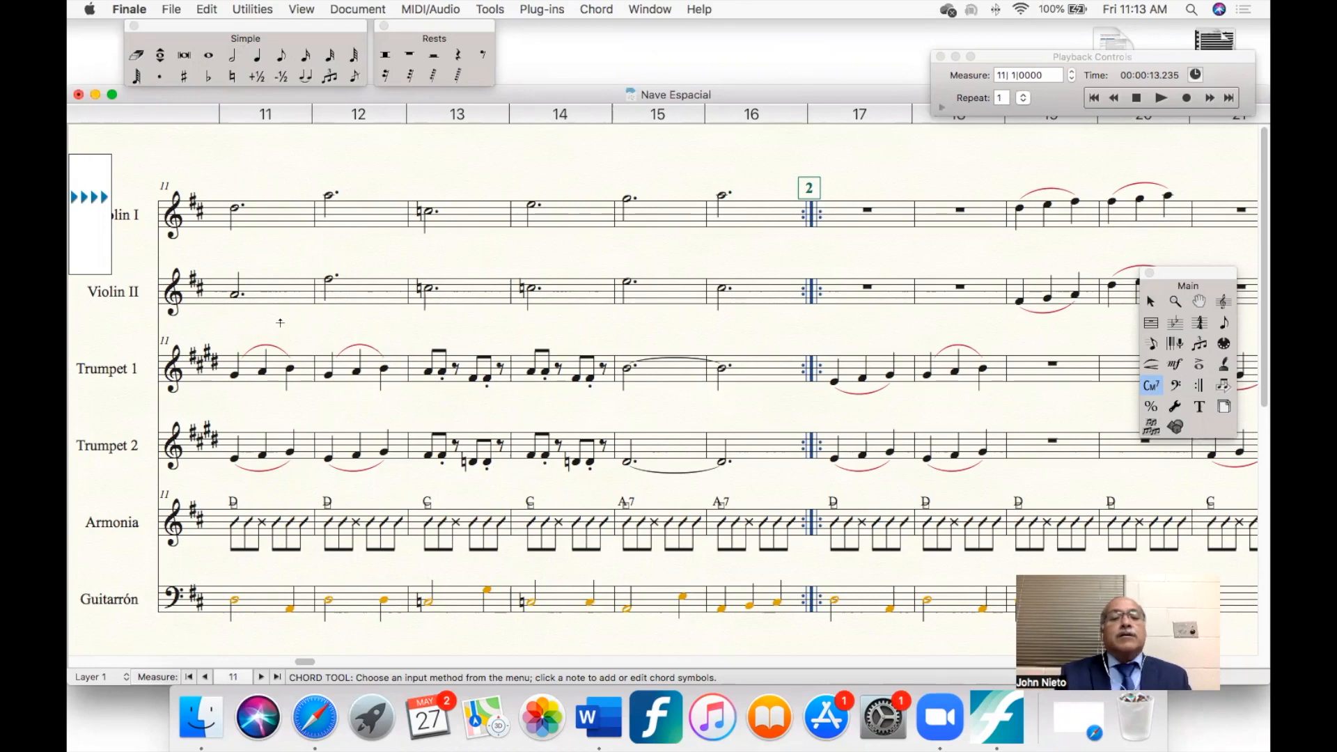
scroll(263, 319, "left", 15)
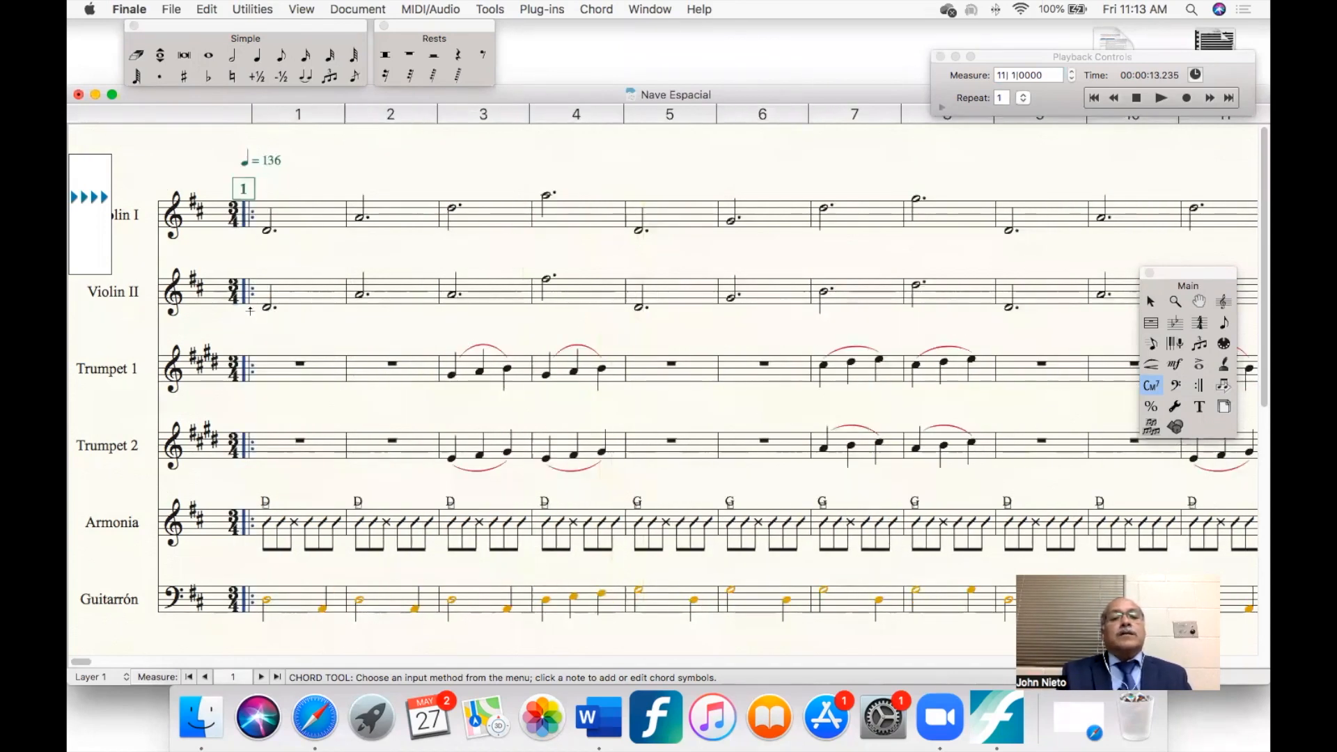
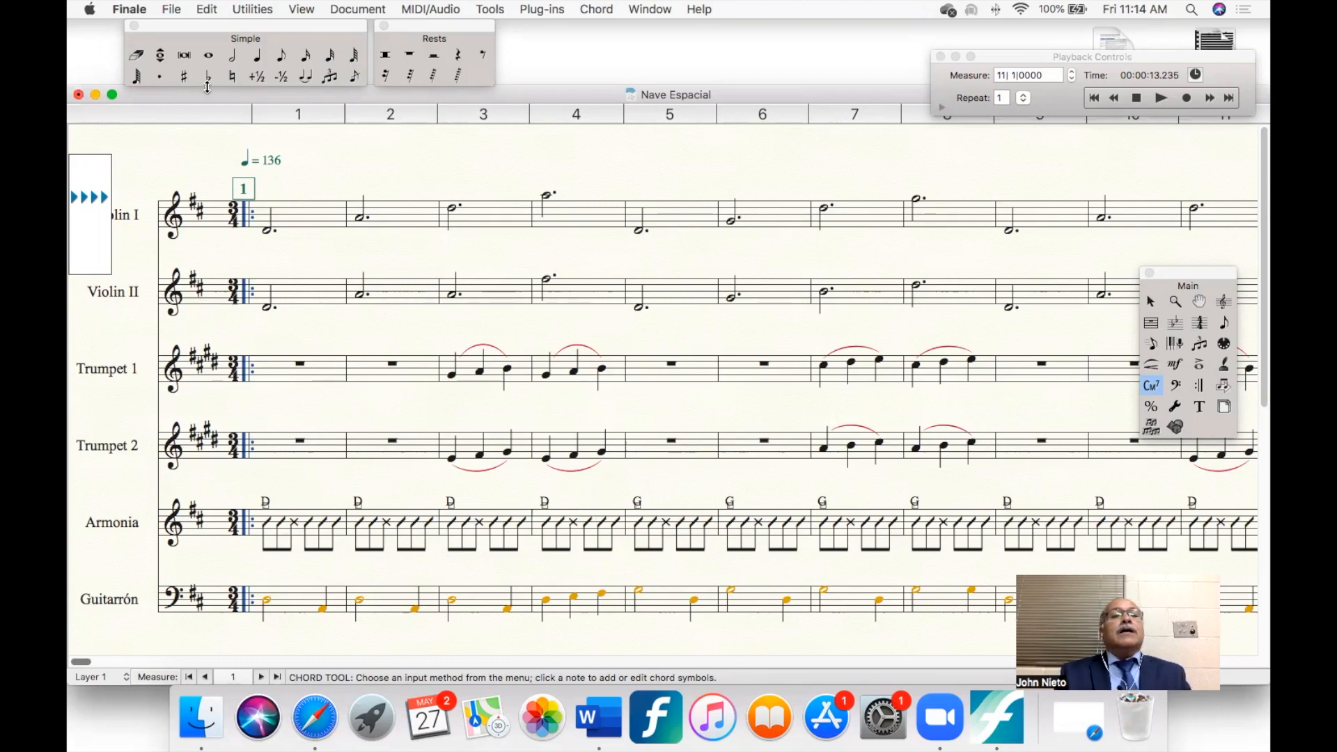
left_click(170, 10)
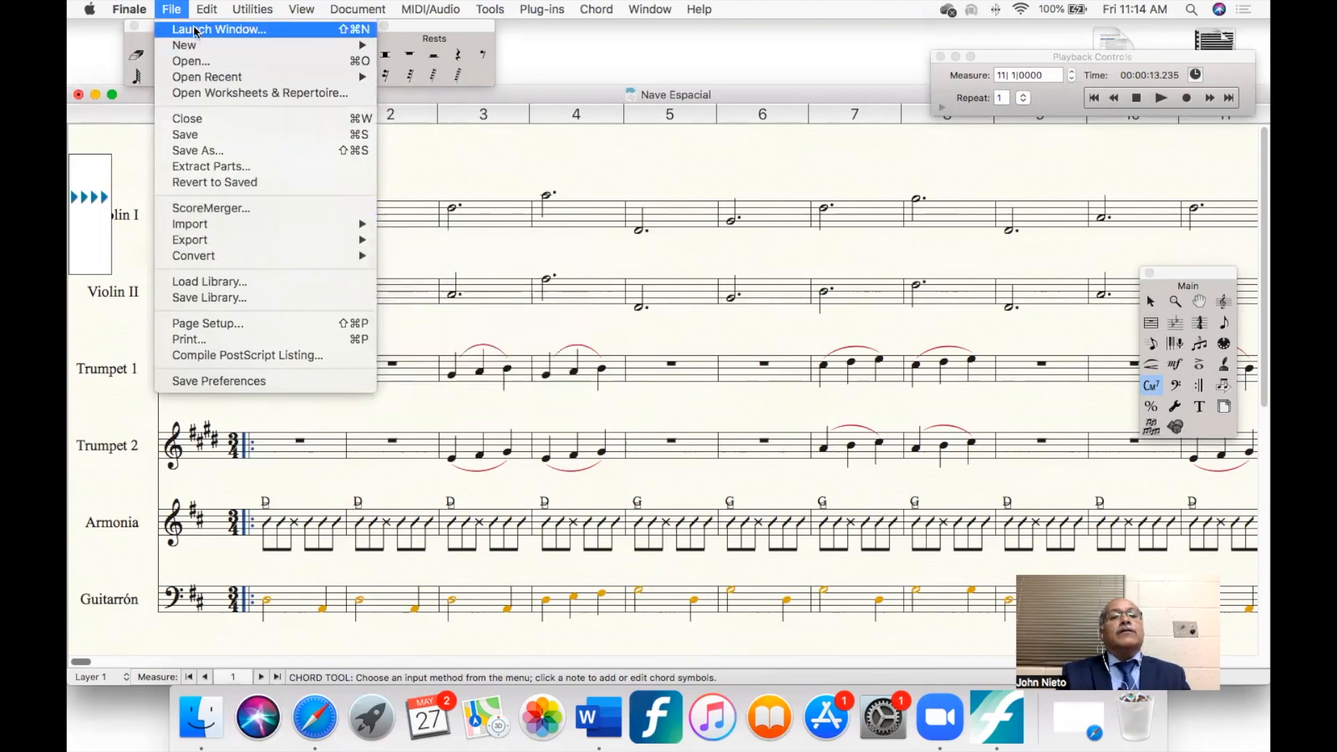
mouse_move(313, 240)
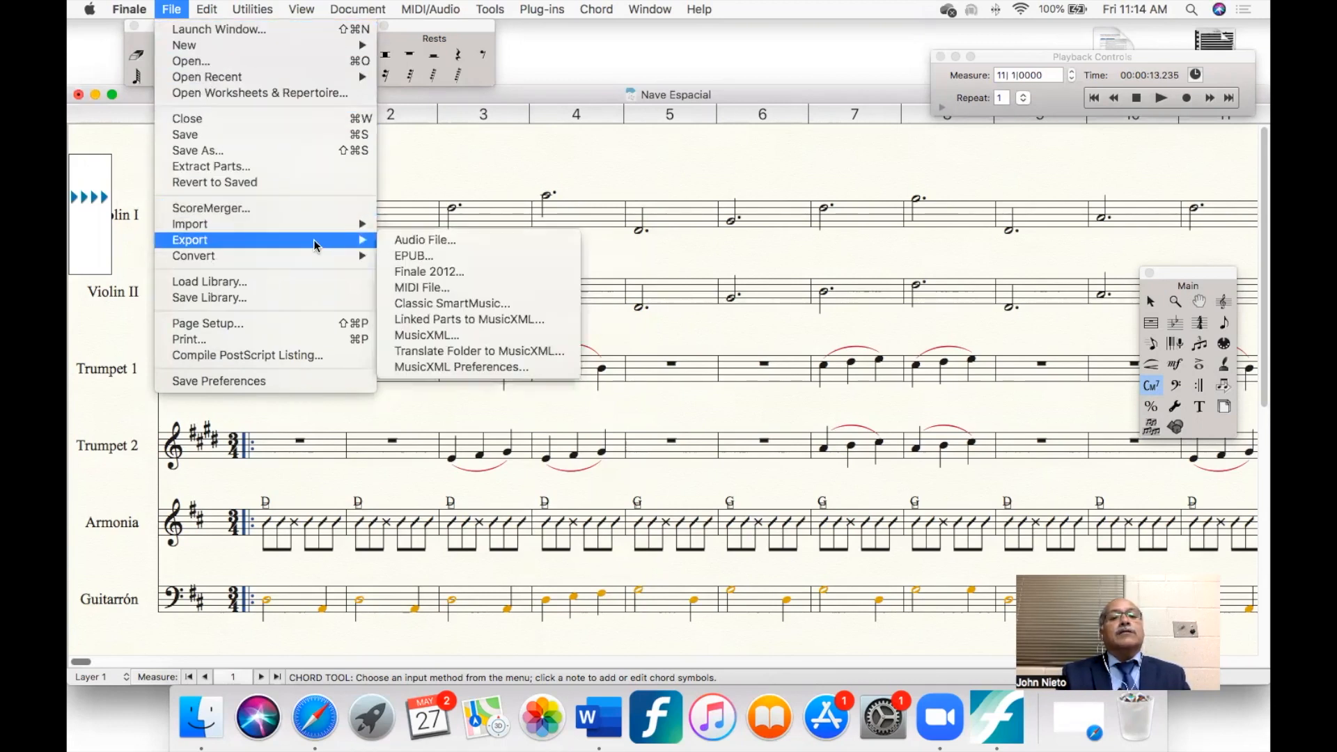
left_click(423, 242)
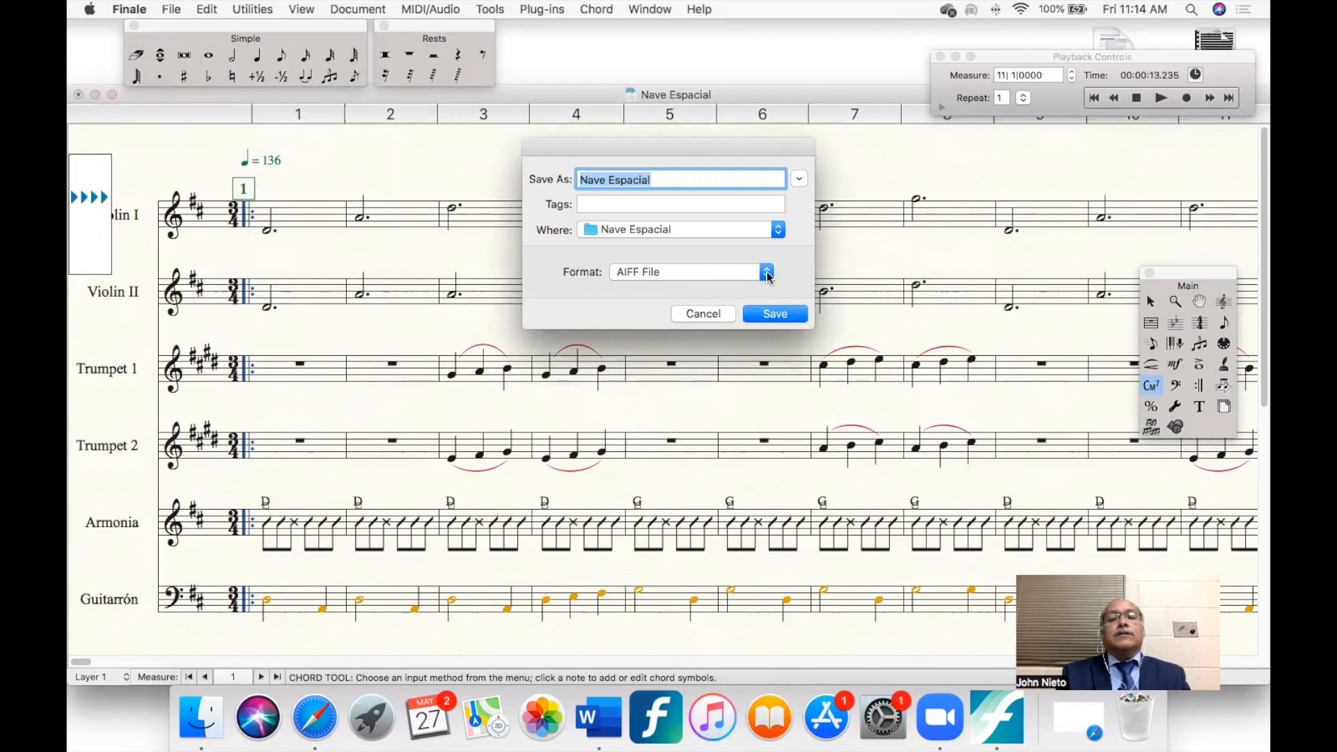
left_click(769, 277)
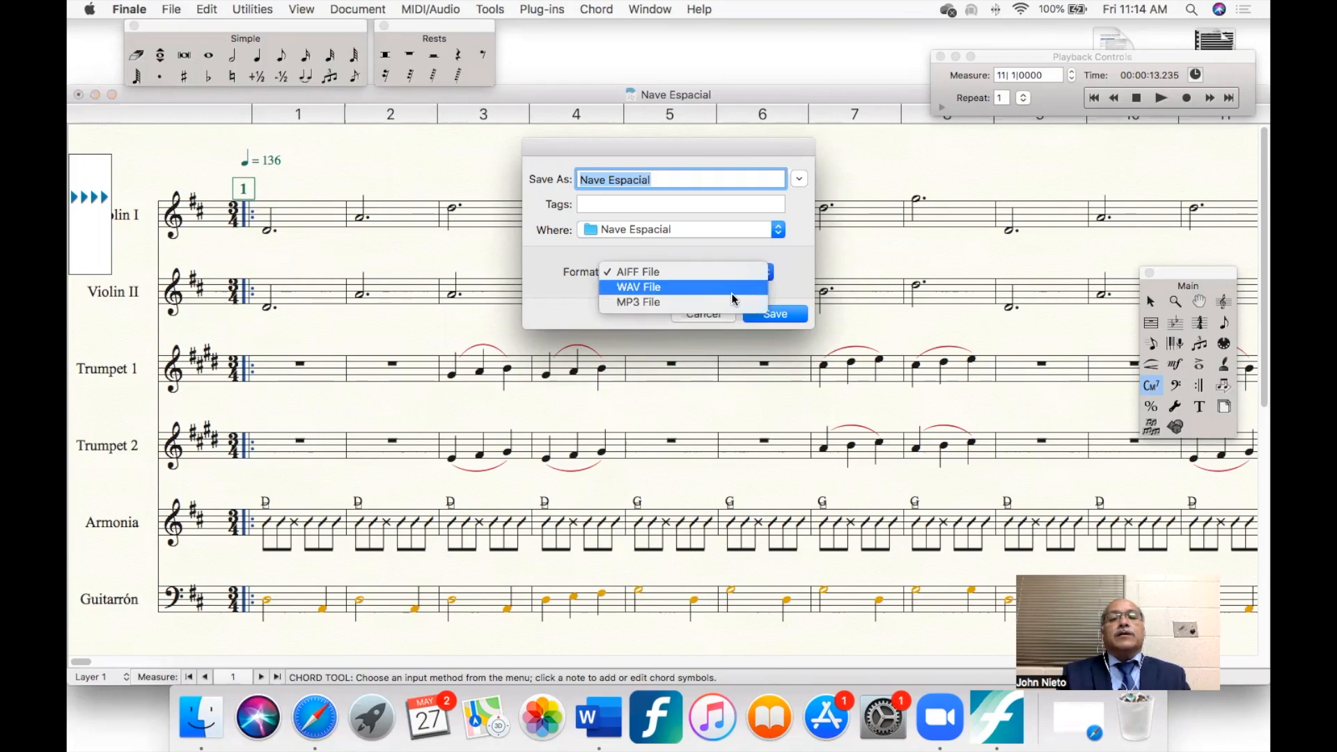
left_click(801, 277)
left_click(705, 313)
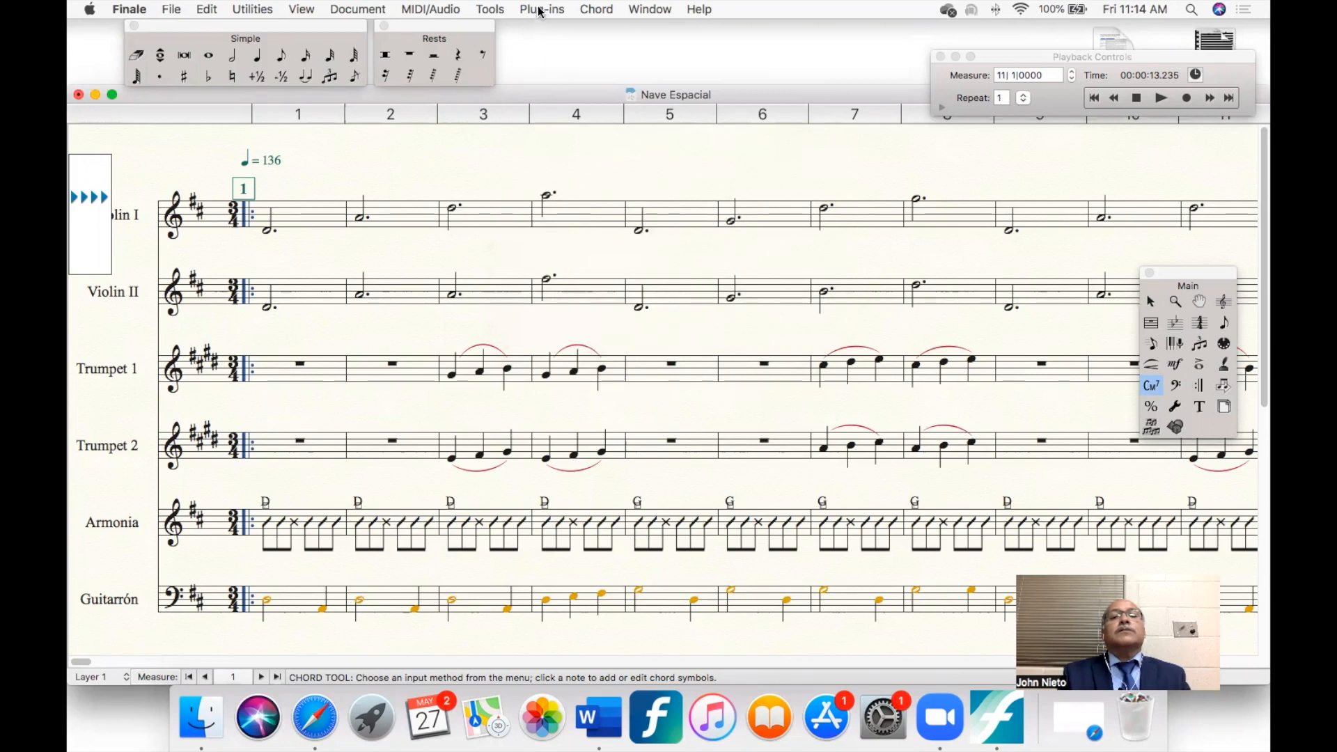
- Choose playback through MIDI and export the score as an MP3 audio file named "Nave Espacial", replacing the existing file
left_click(428, 11)
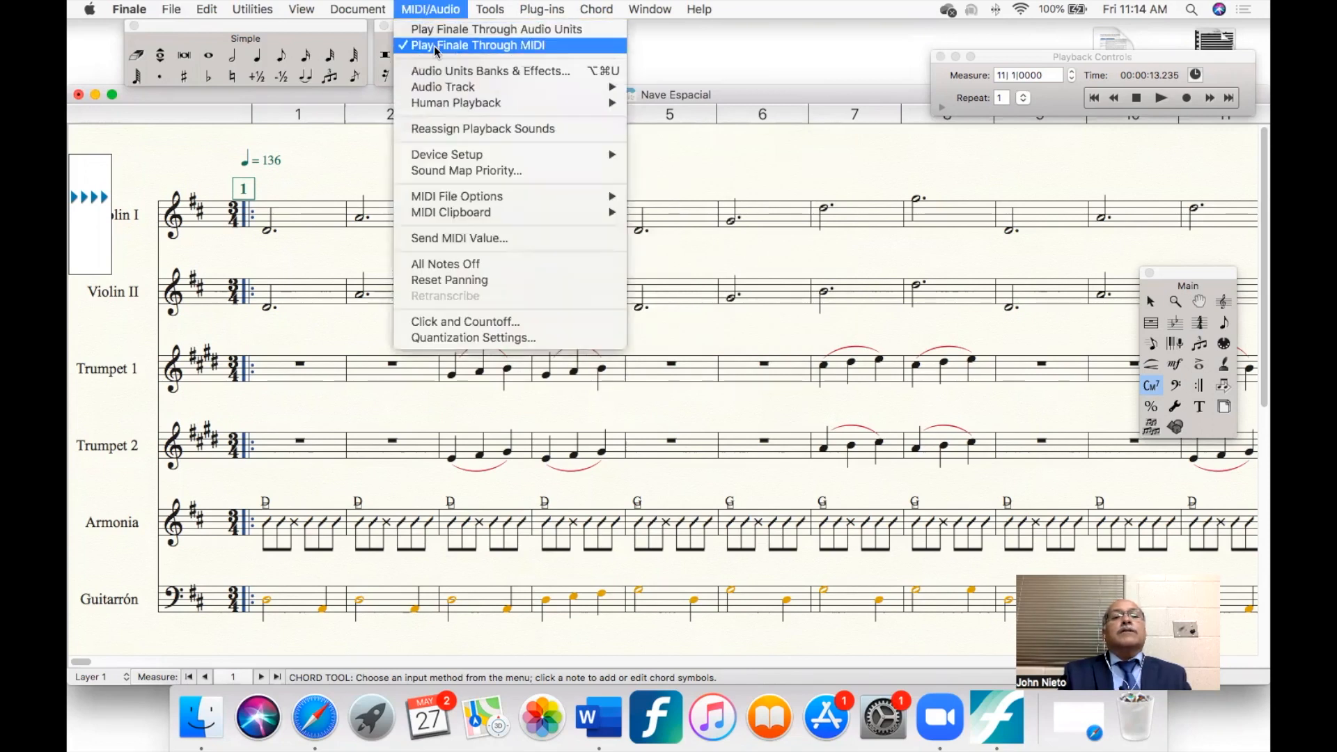
left_click(480, 46)
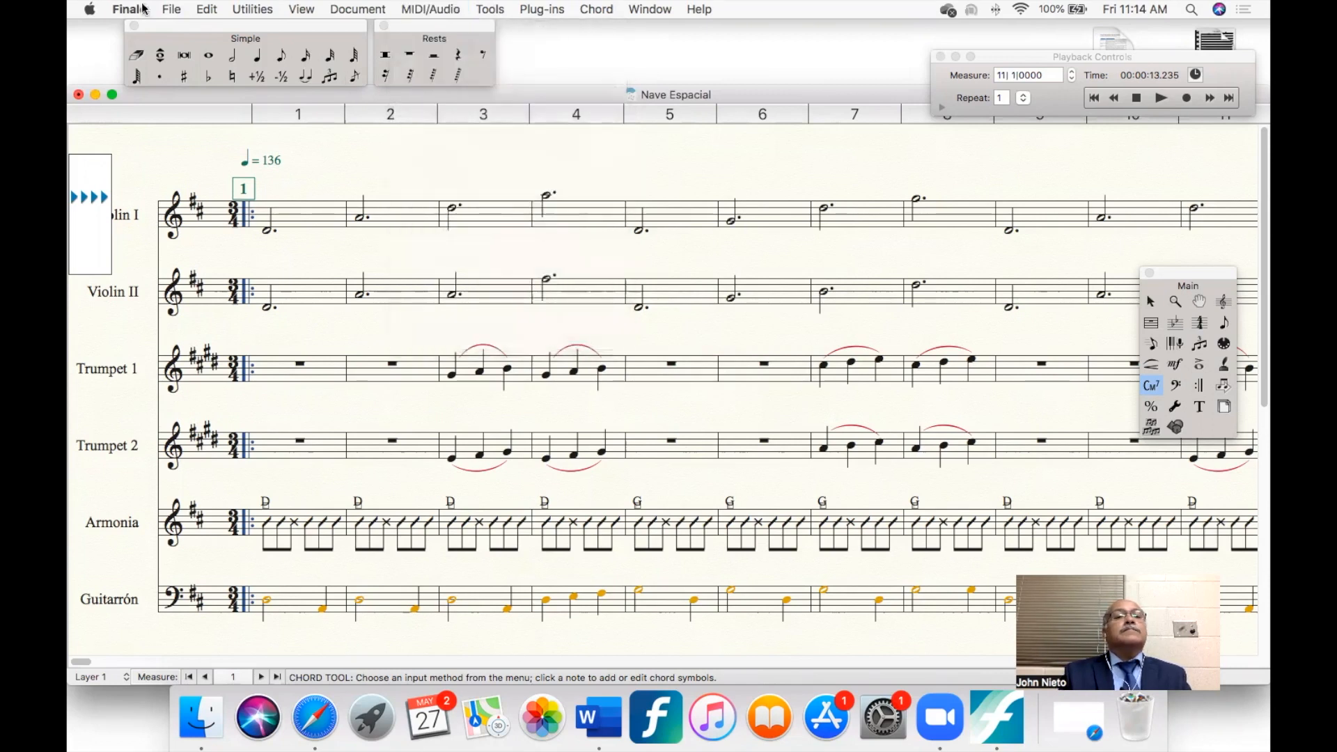
left_click(169, 10)
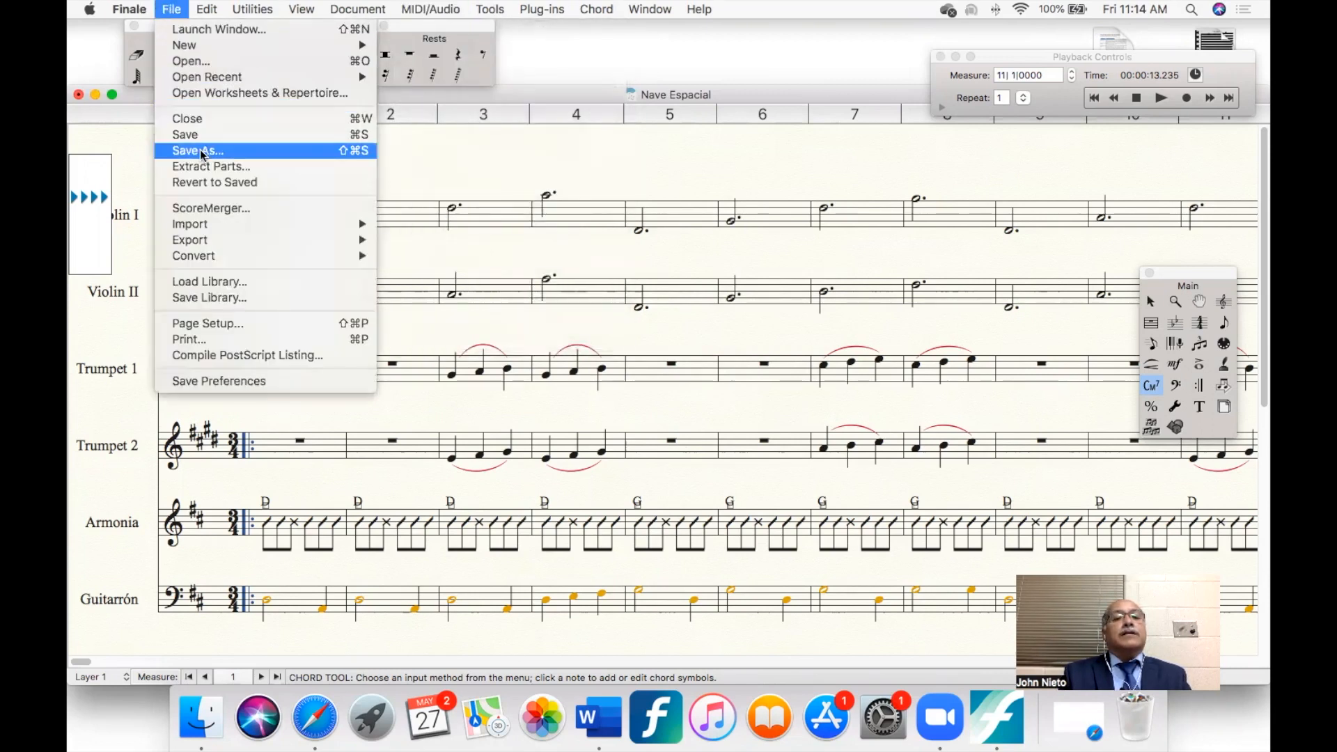
mouse_move(262, 239)
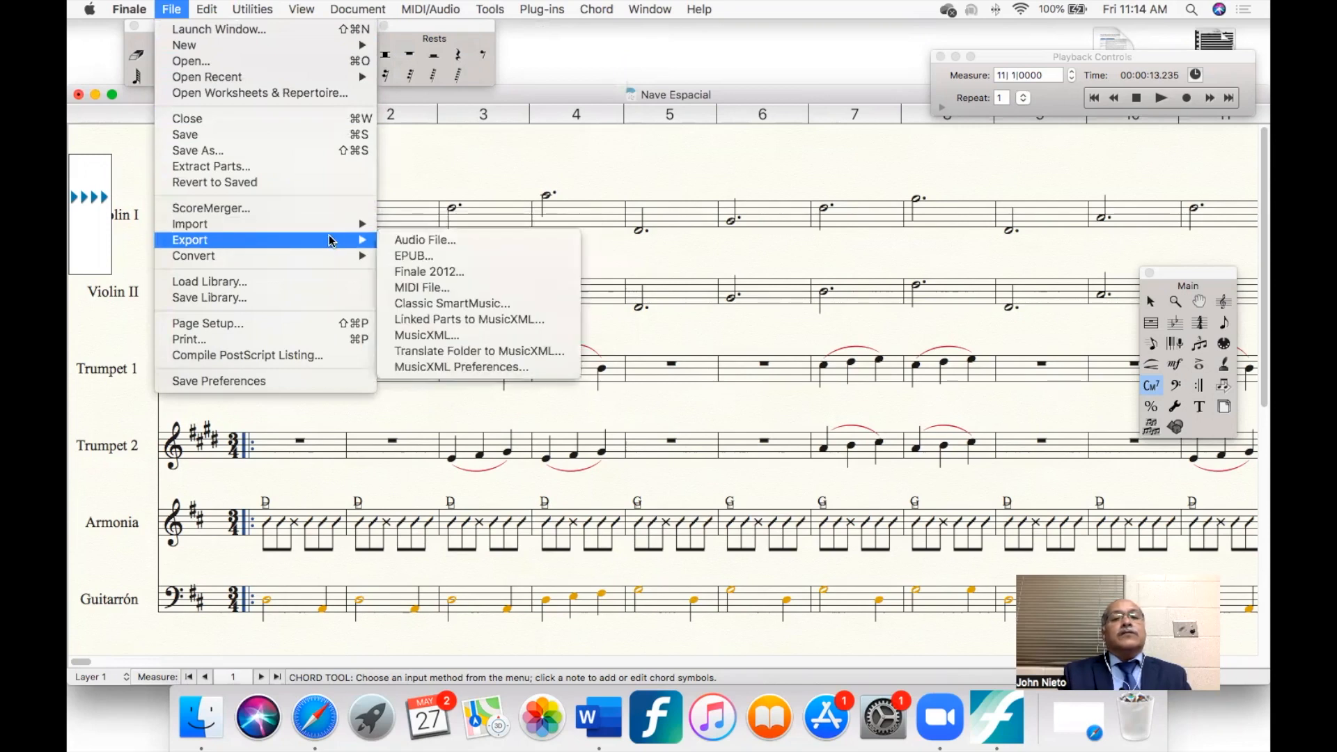
left_click(421, 240)
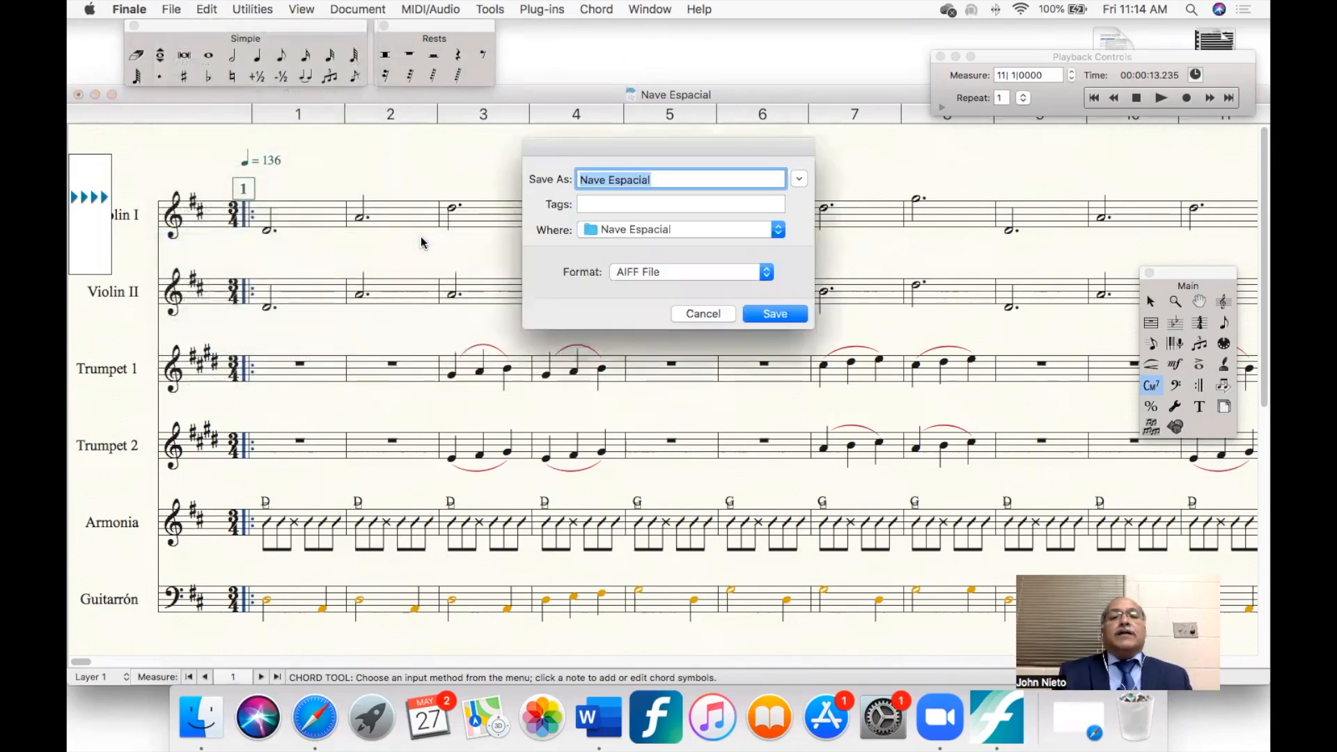
left_click(766, 273)
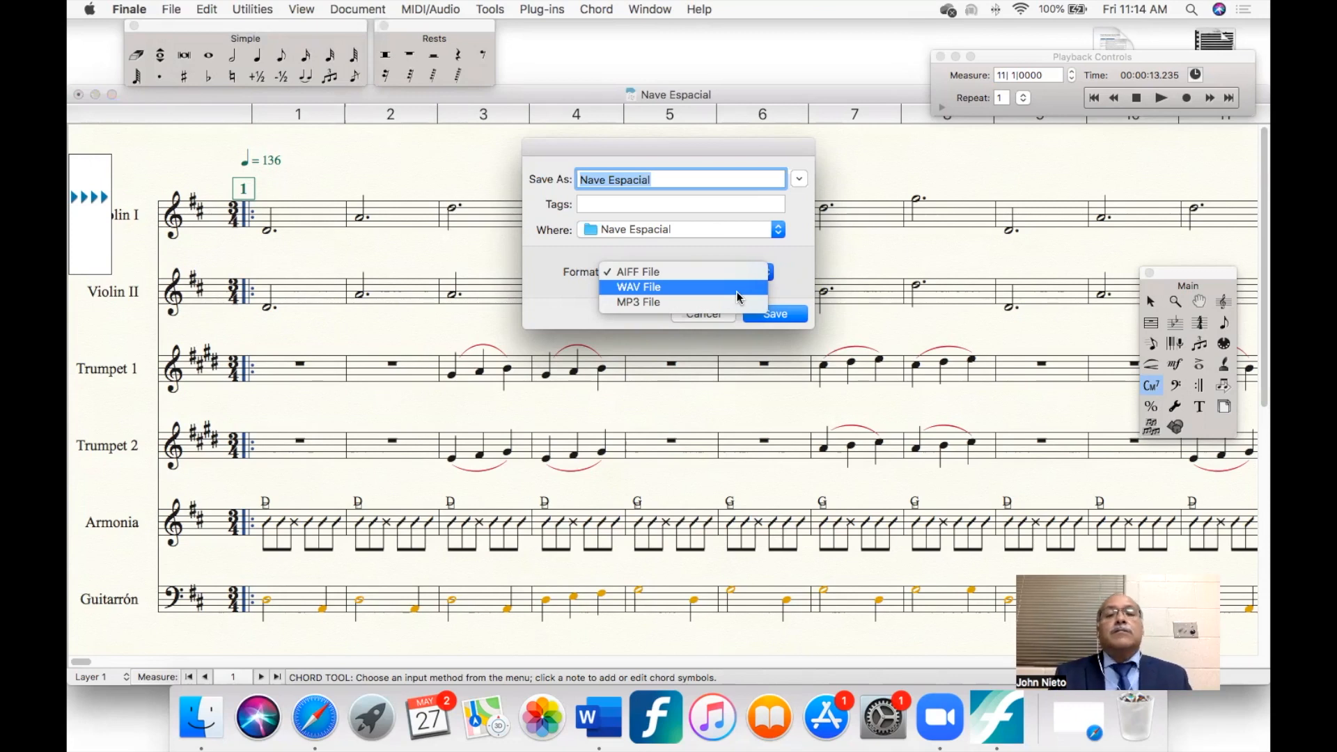
left_click(684, 303)
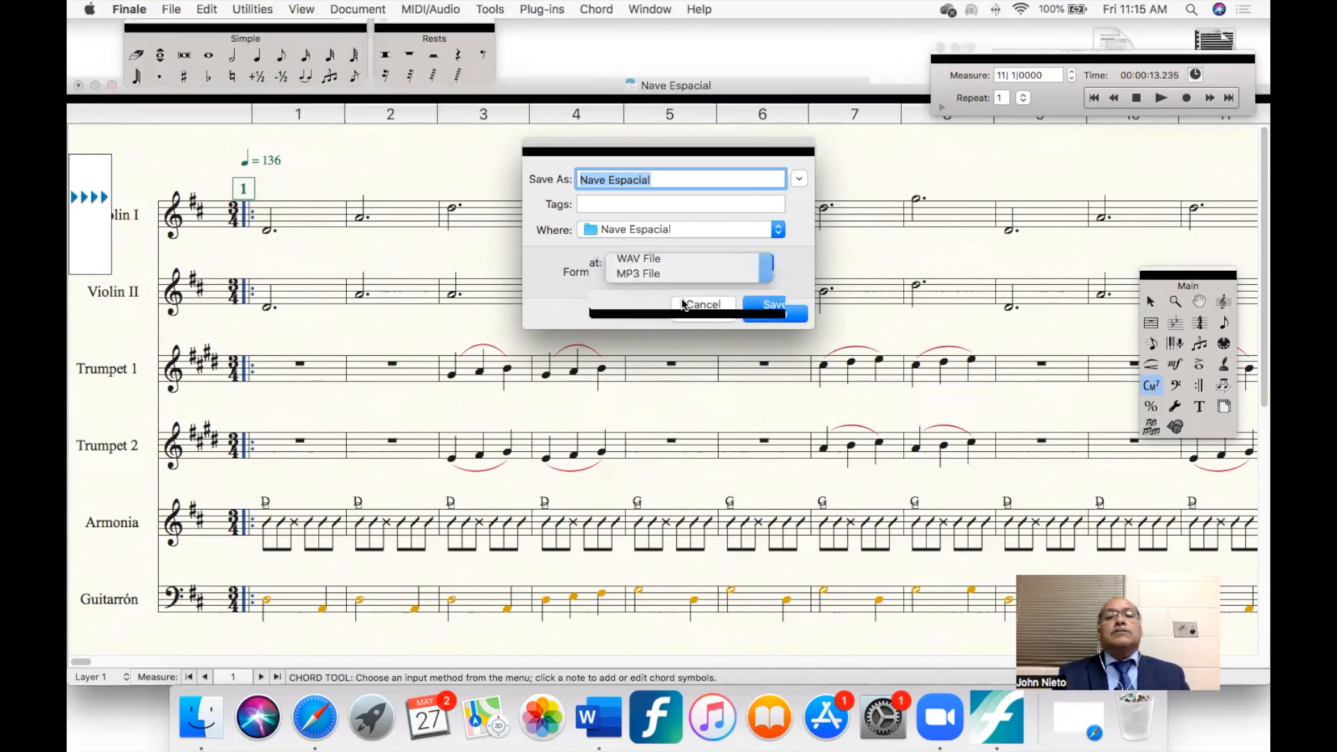
left_click(765, 313)
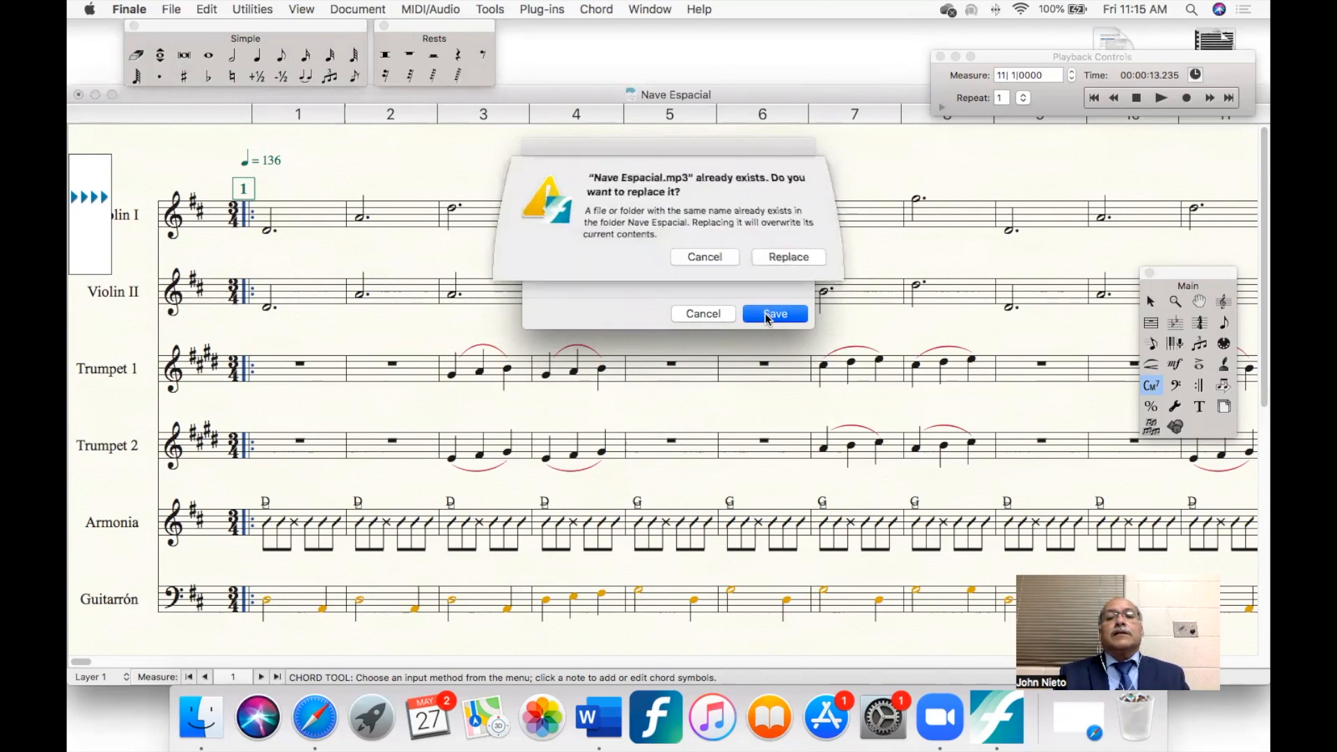
left_click(791, 257)
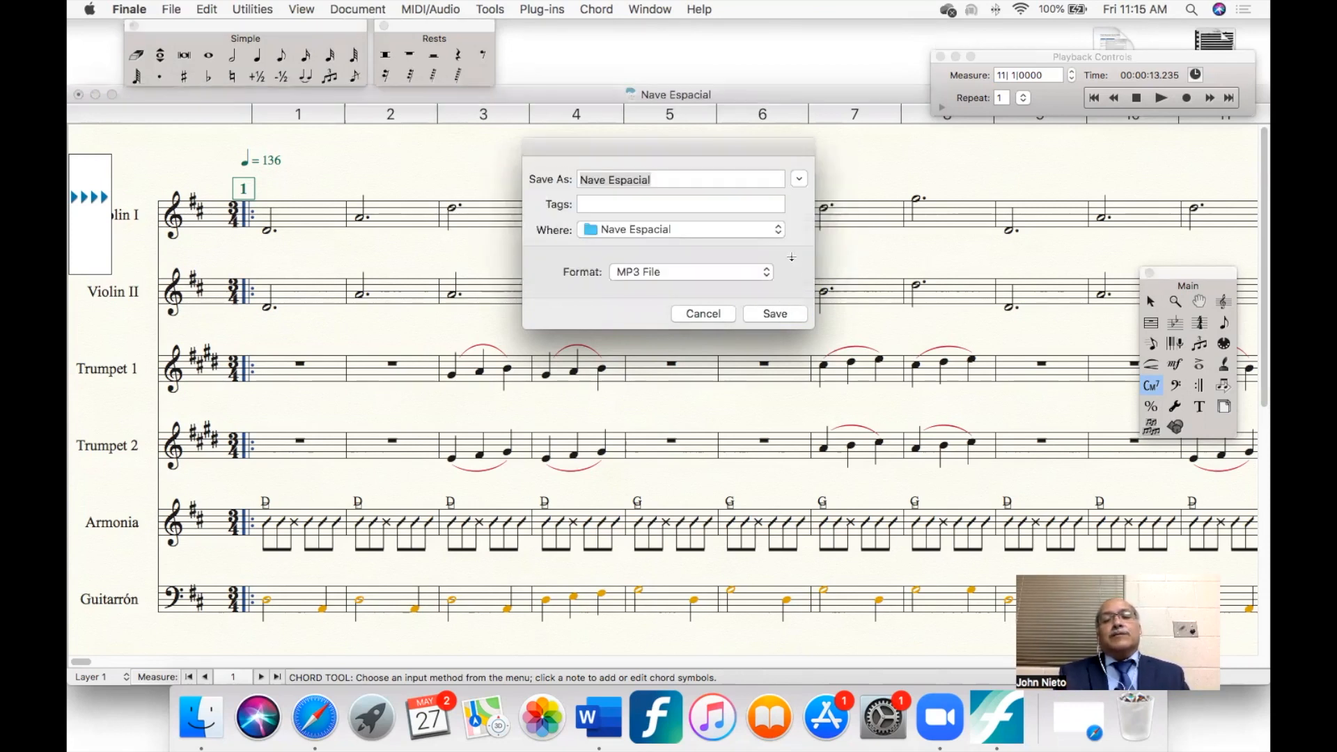
left_click(772, 314)
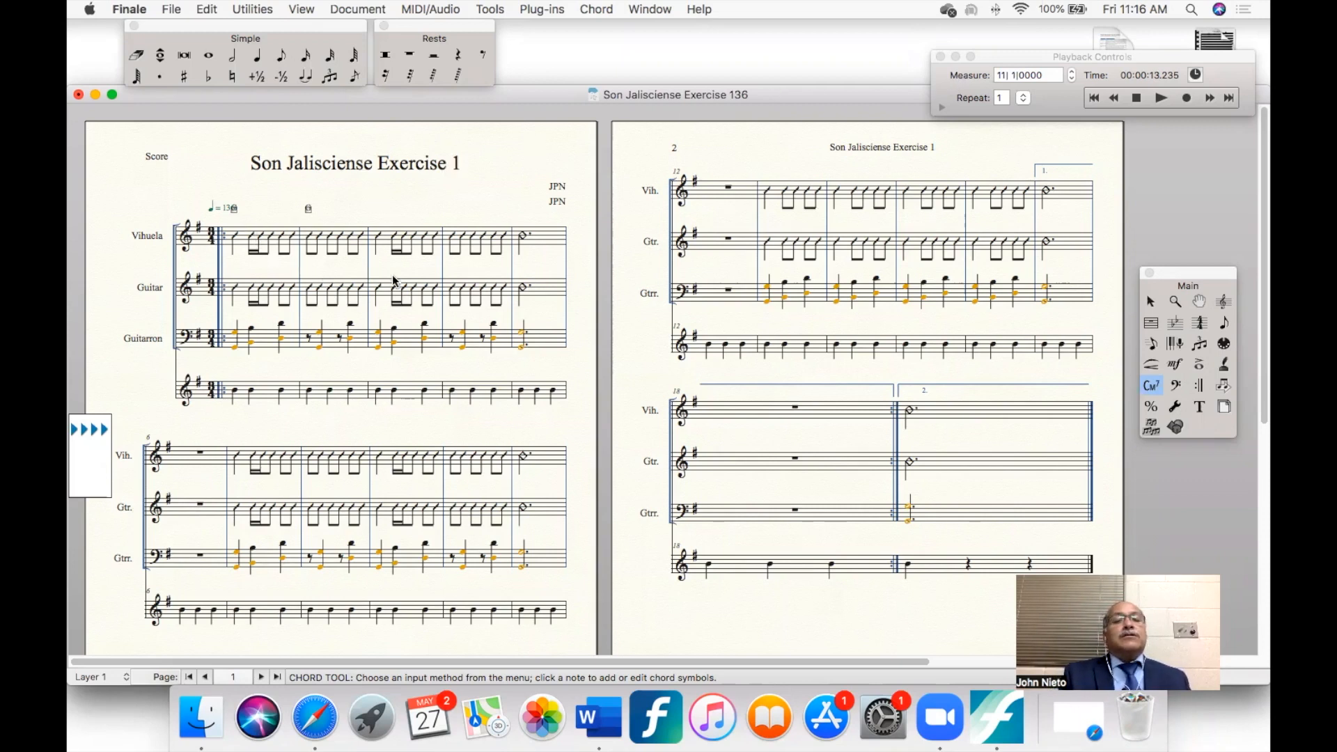
- Change the beaming of the notes in the Vihuela's second measure with Speedy Entry, and look at the Guitar's second measure
left_click(1153, 343)
left_click(275, 241)
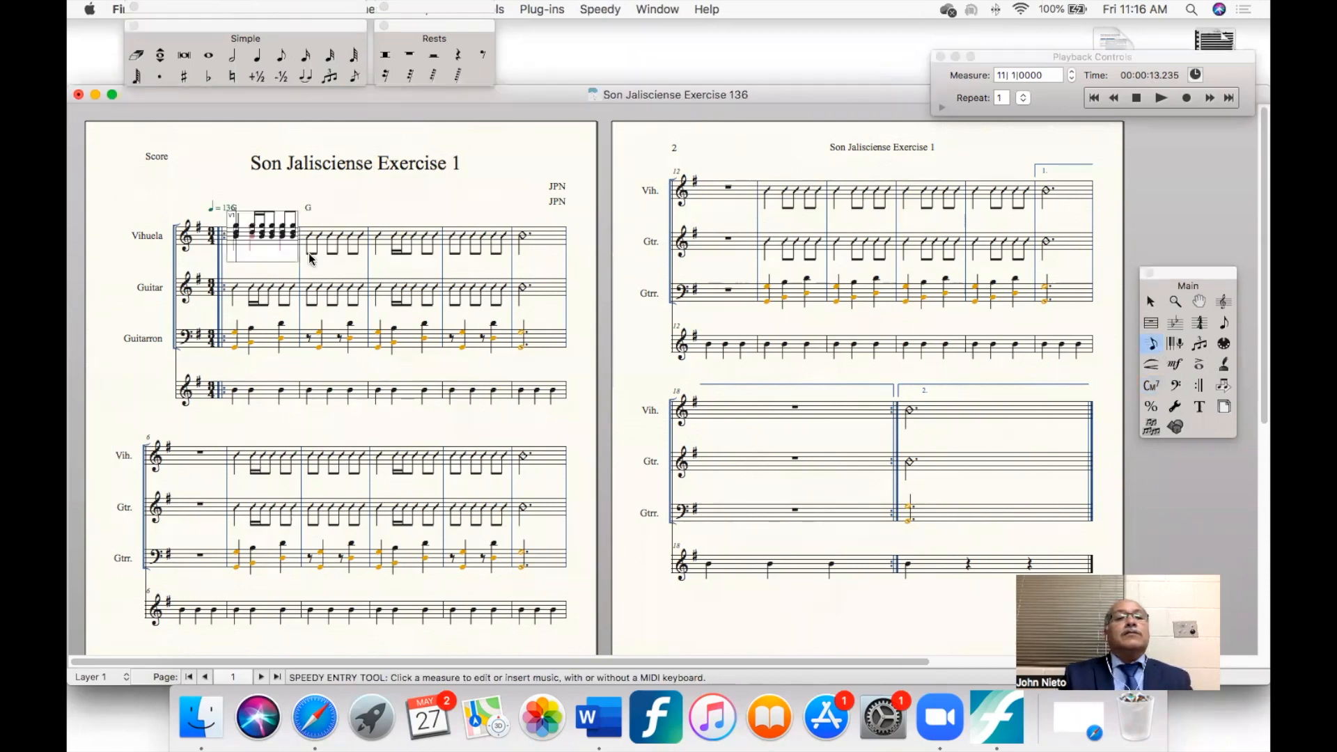
left_click(330, 254)
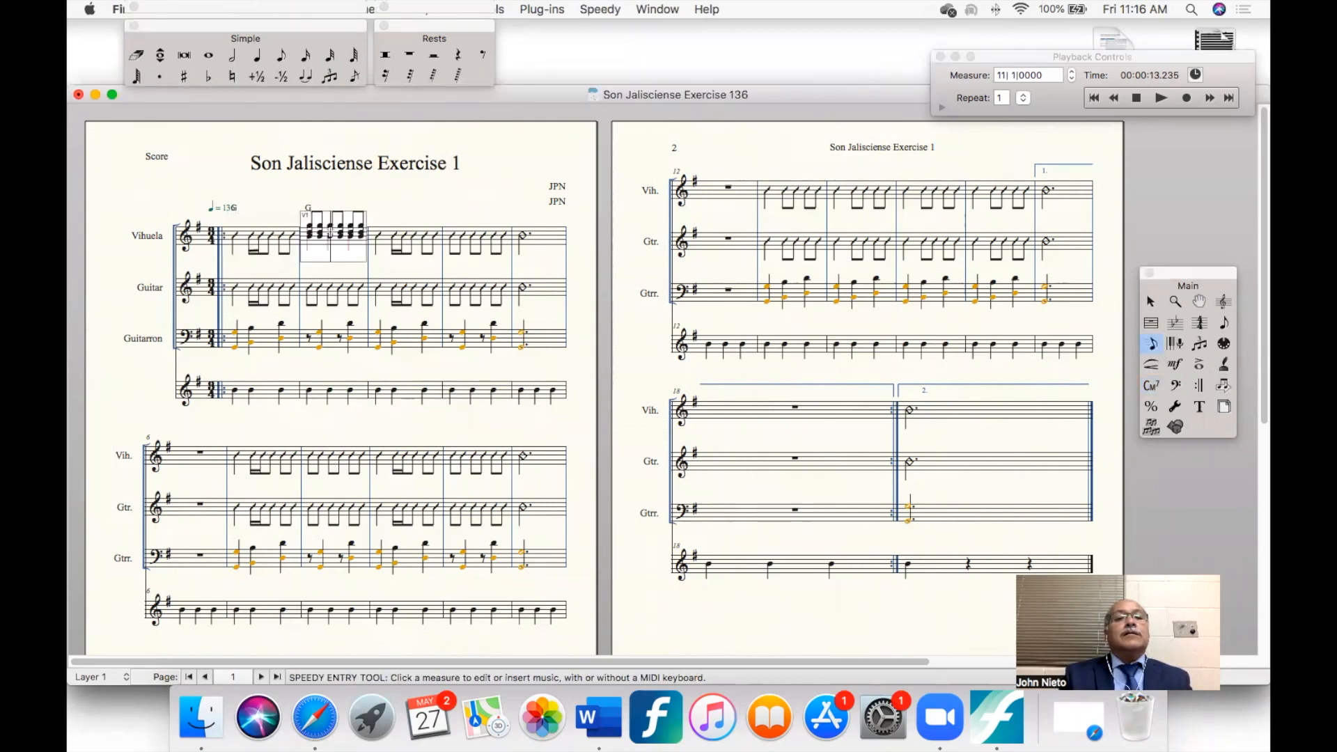
key("slash")
key("Right")
key("slash")
key("Right")
key("slash")
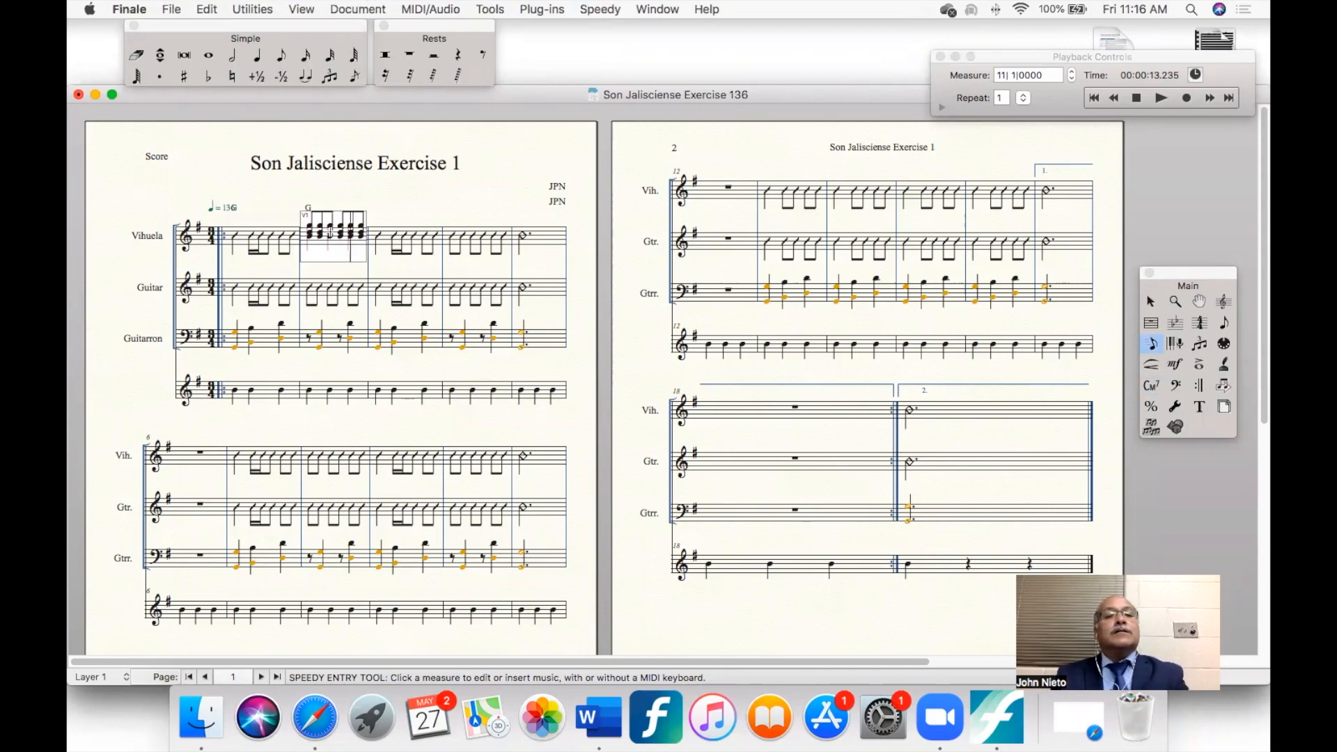
left_click(424, 209)
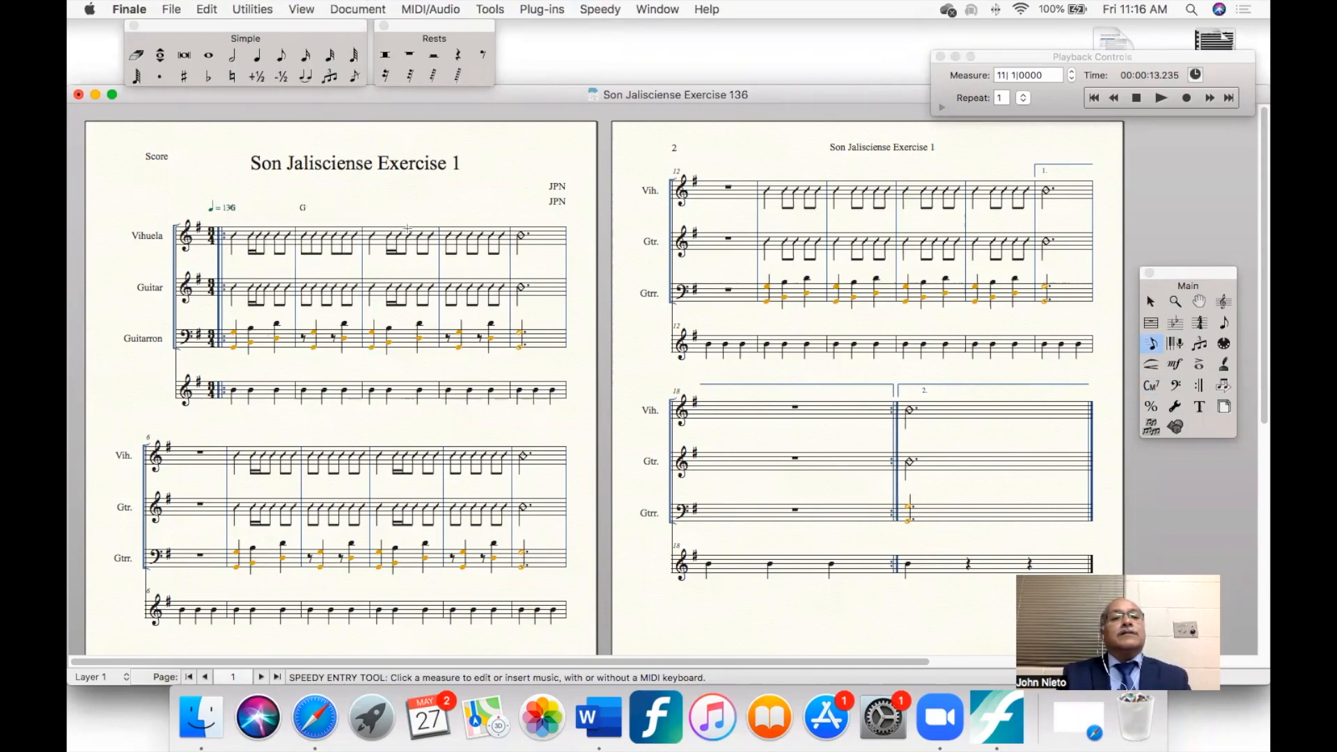
left_click(315, 292)
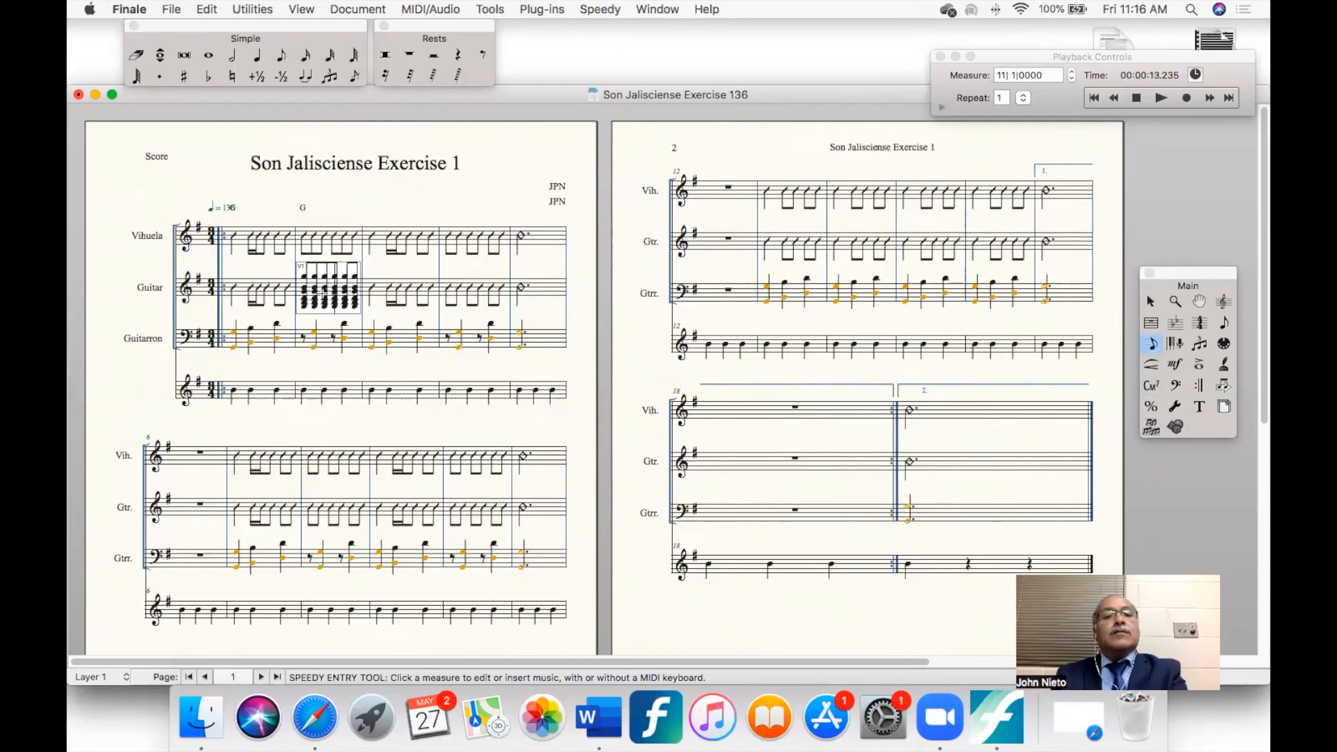
left_click(398, 269)
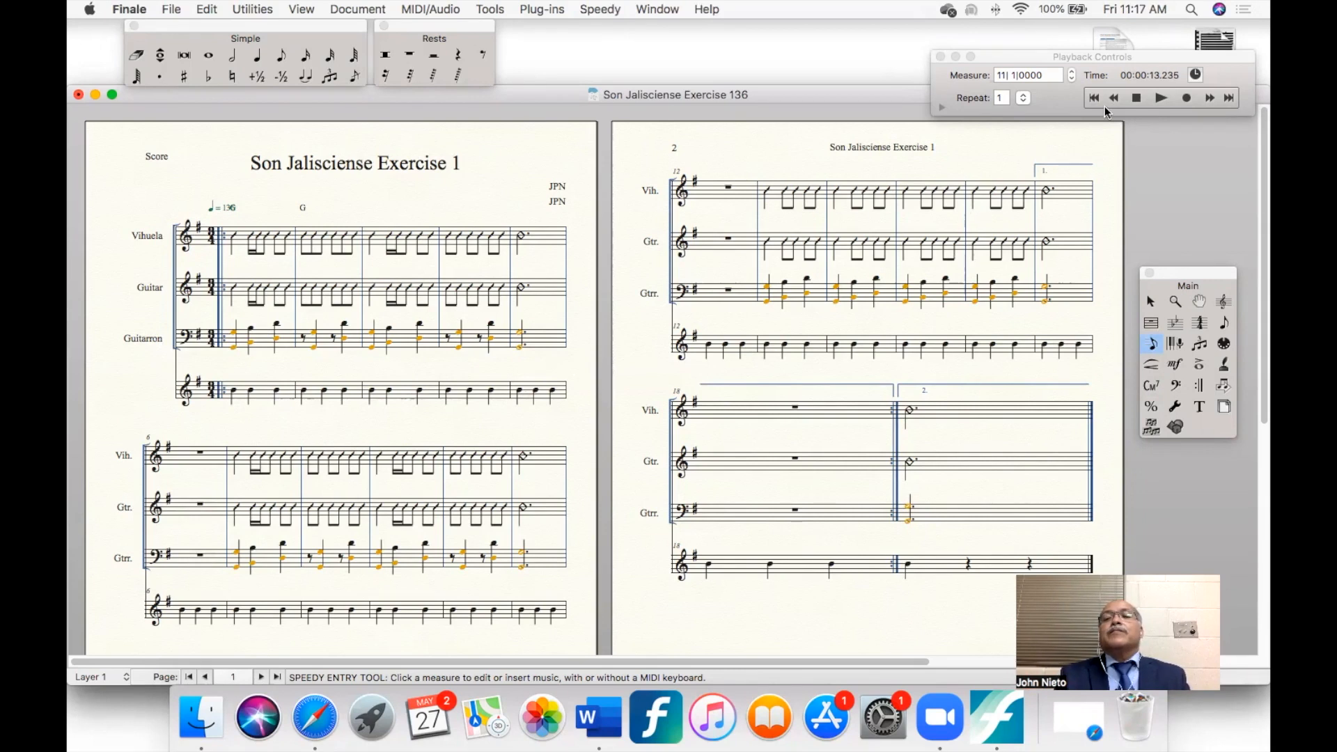
- Play back "Son Jalisciense Exercise 1" and pause the playback
left_click(1136, 99)
left_click(1159, 99)
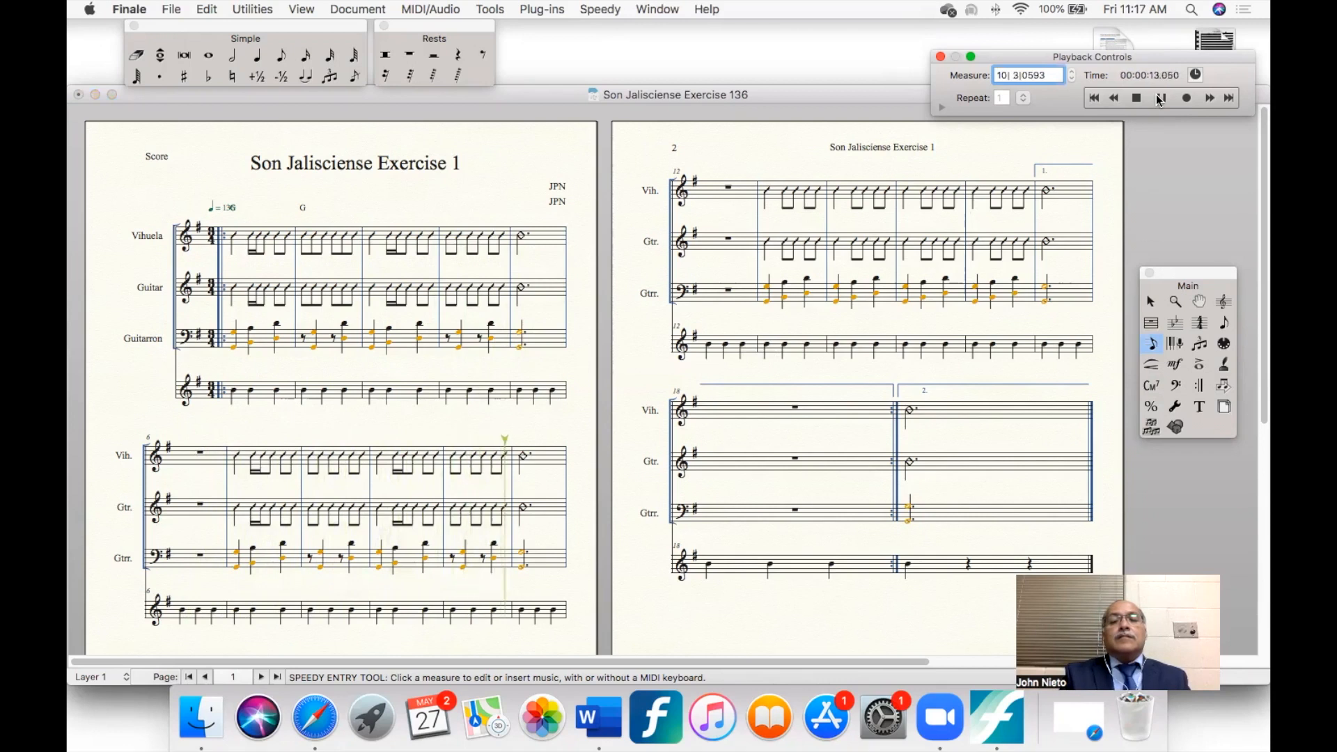
left_click(1159, 99)
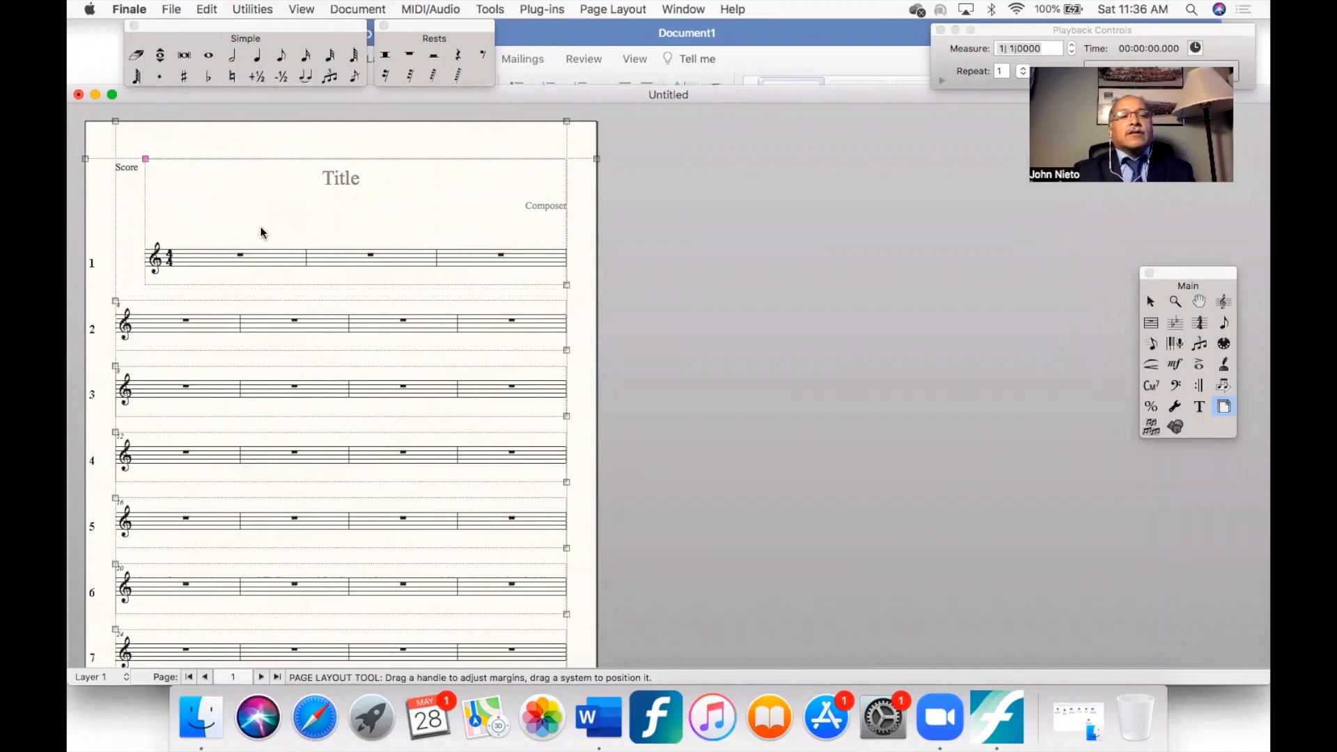
- Fit the untitled score's measures by locking the layout of all measures with 2 measures per system
left_click(254, 9)
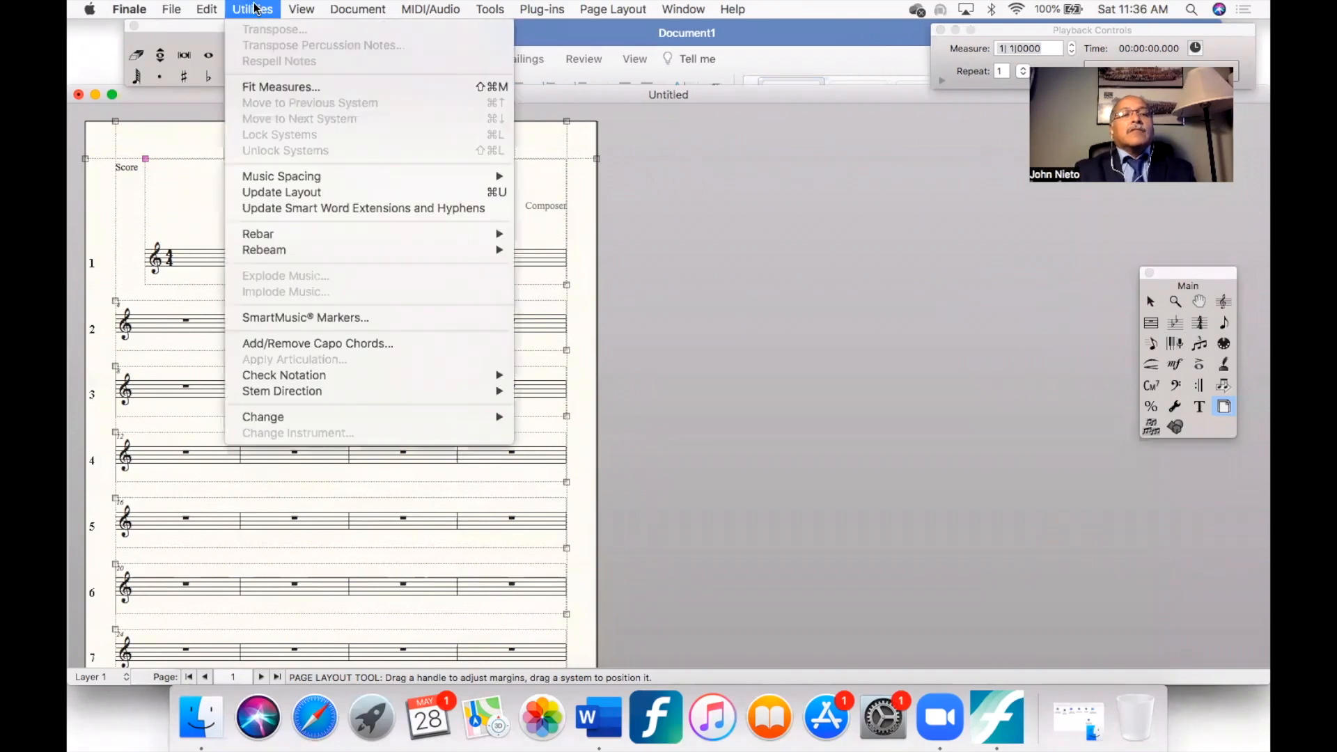
left_click(278, 87)
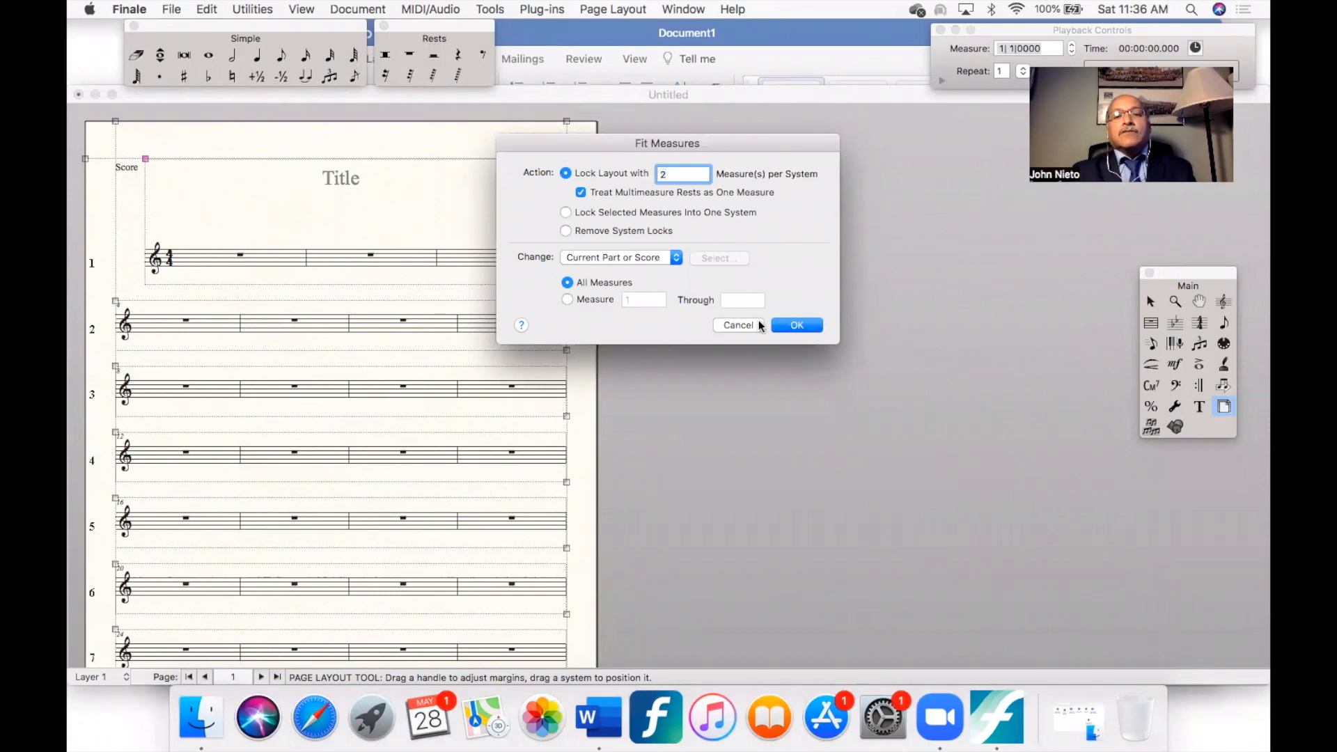
left_click(798, 326)
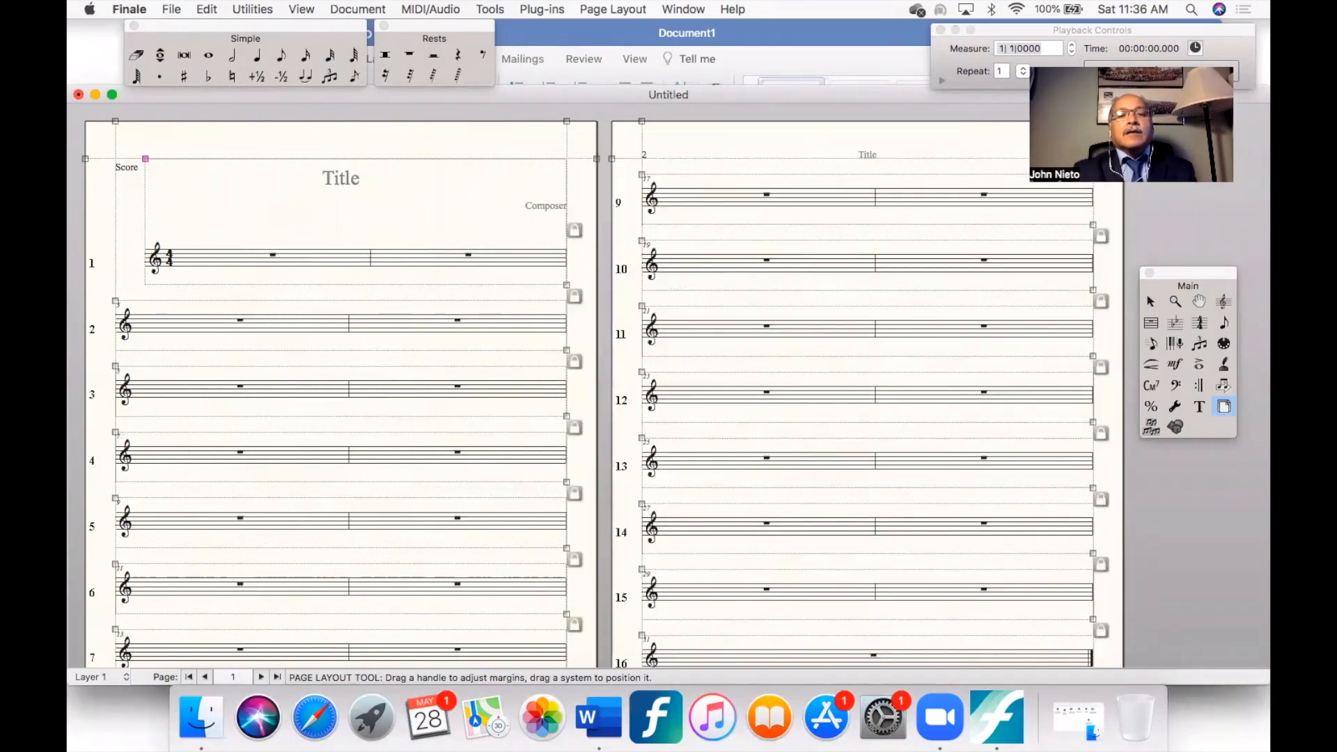
- Increase the space below the first, second and third systems by lowering each one's bottom margin
left_click_drag(567, 285, 567, 312)
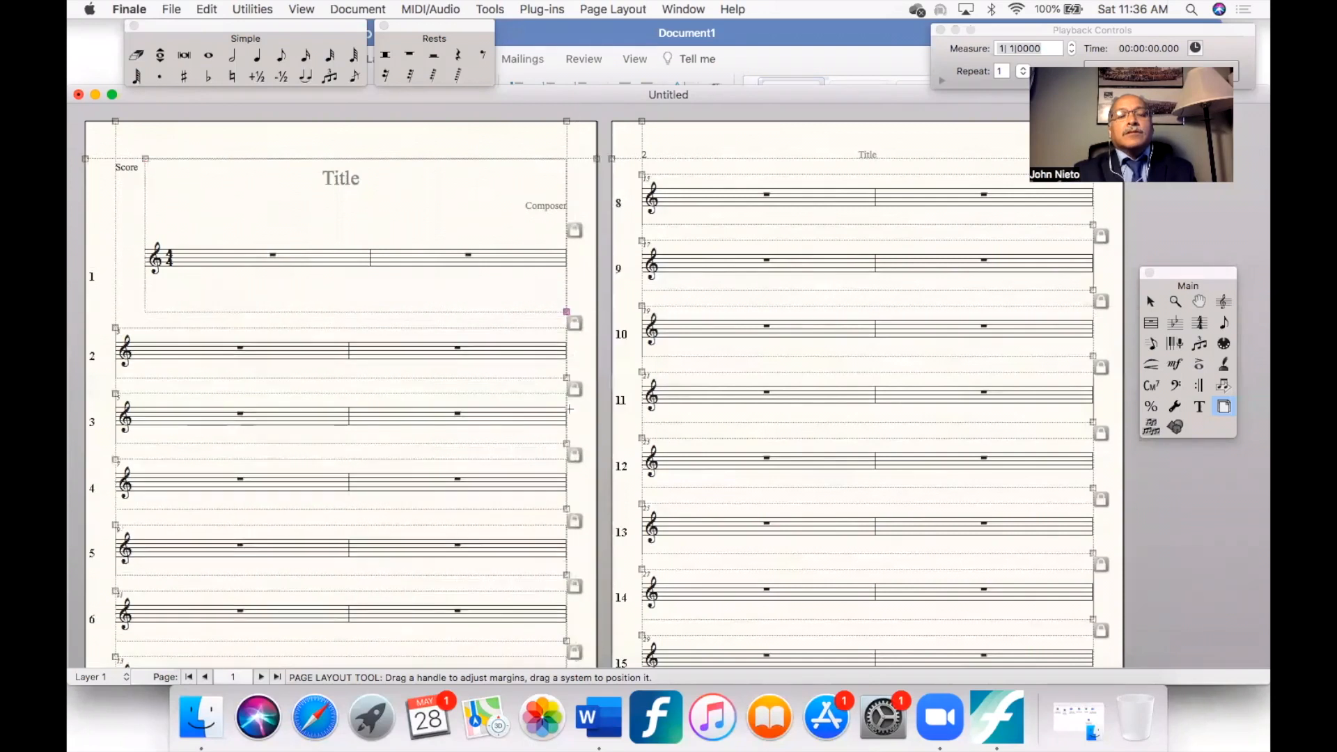
left_click_drag(567, 378, 566, 402)
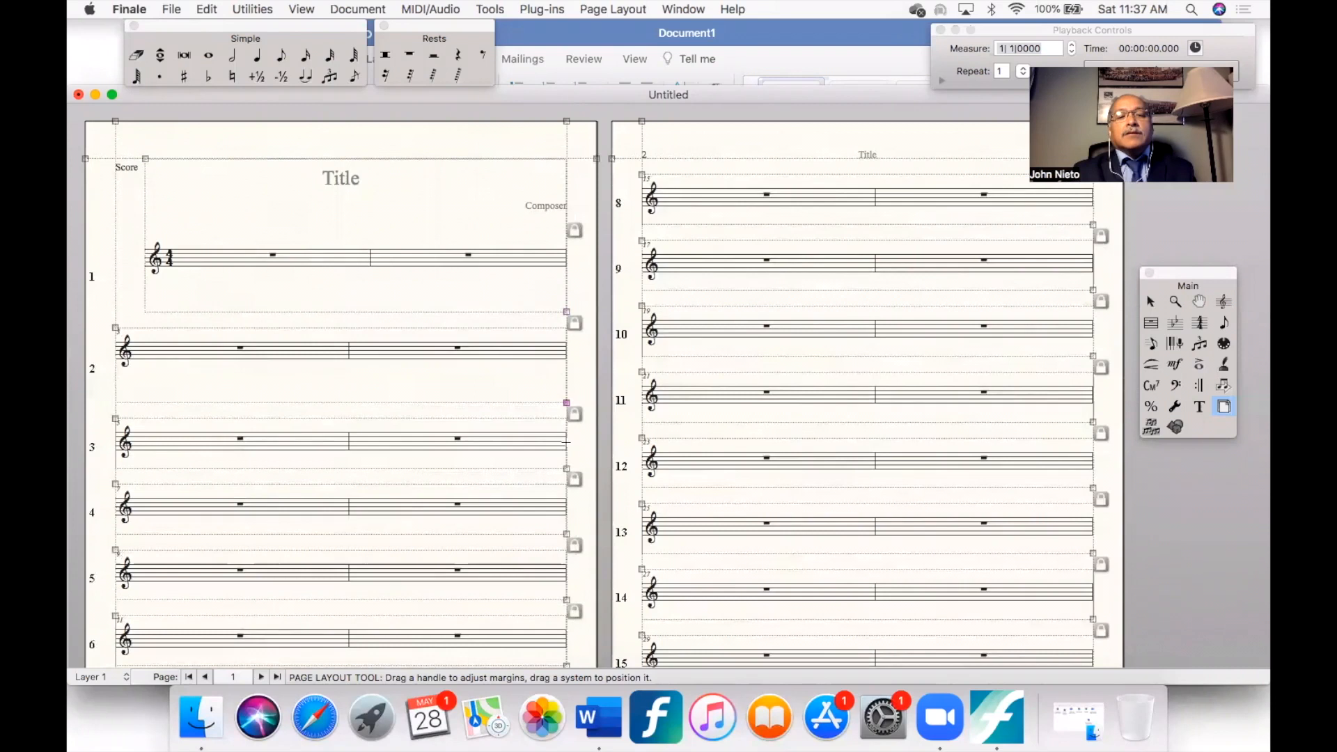
left_click_drag(566, 471, 575, 496)
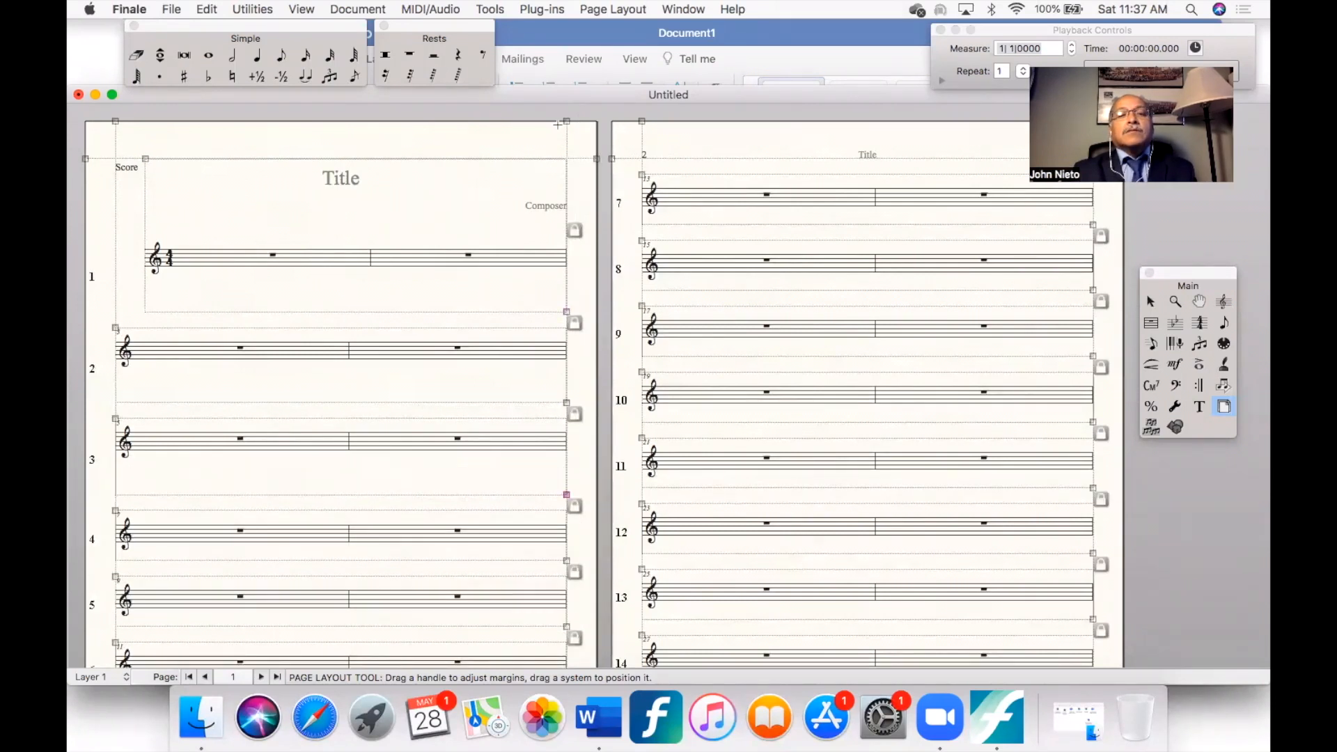
- Narrow the first system by moving its right margin inward and indenting its left margin
mouse_move(567, 123)
left_mouse_down()
mouse_move(502, 123)
mouse_move(566, 122)
left_mouse_up()
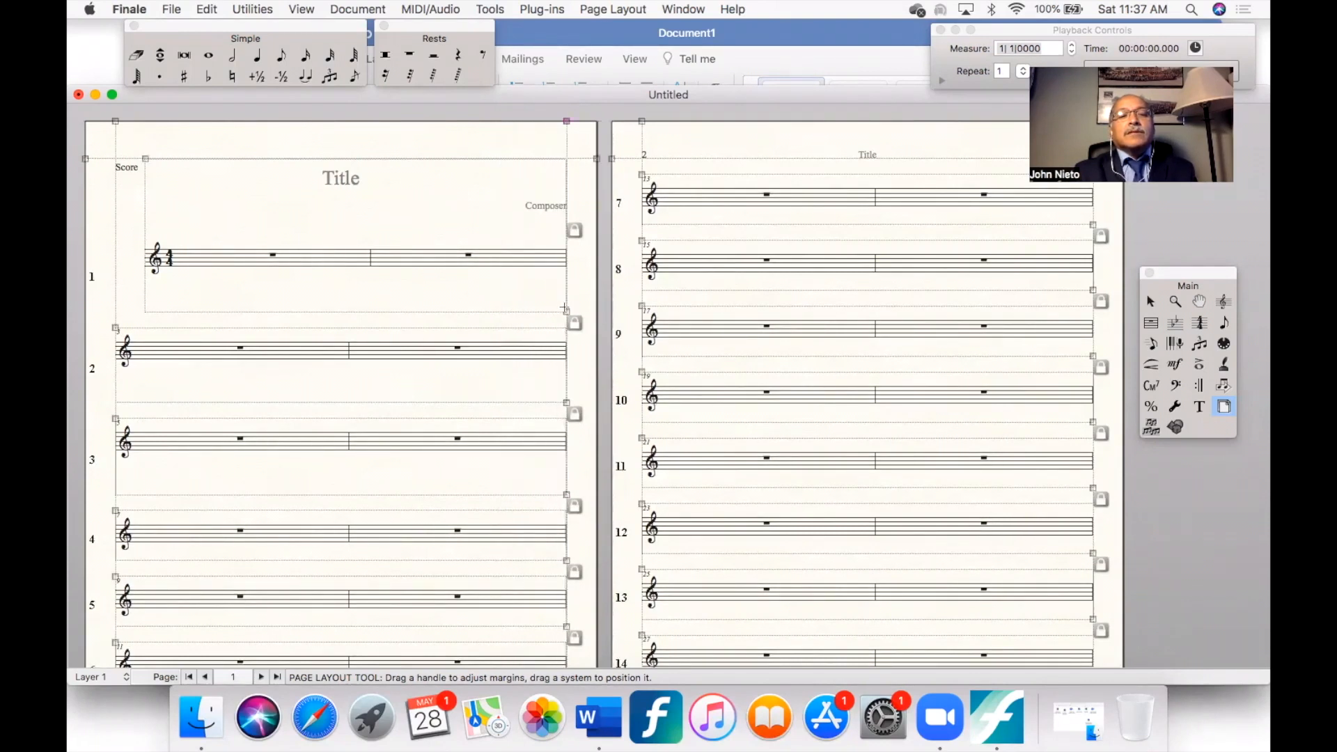
left_click_drag(567, 312, 497, 314)
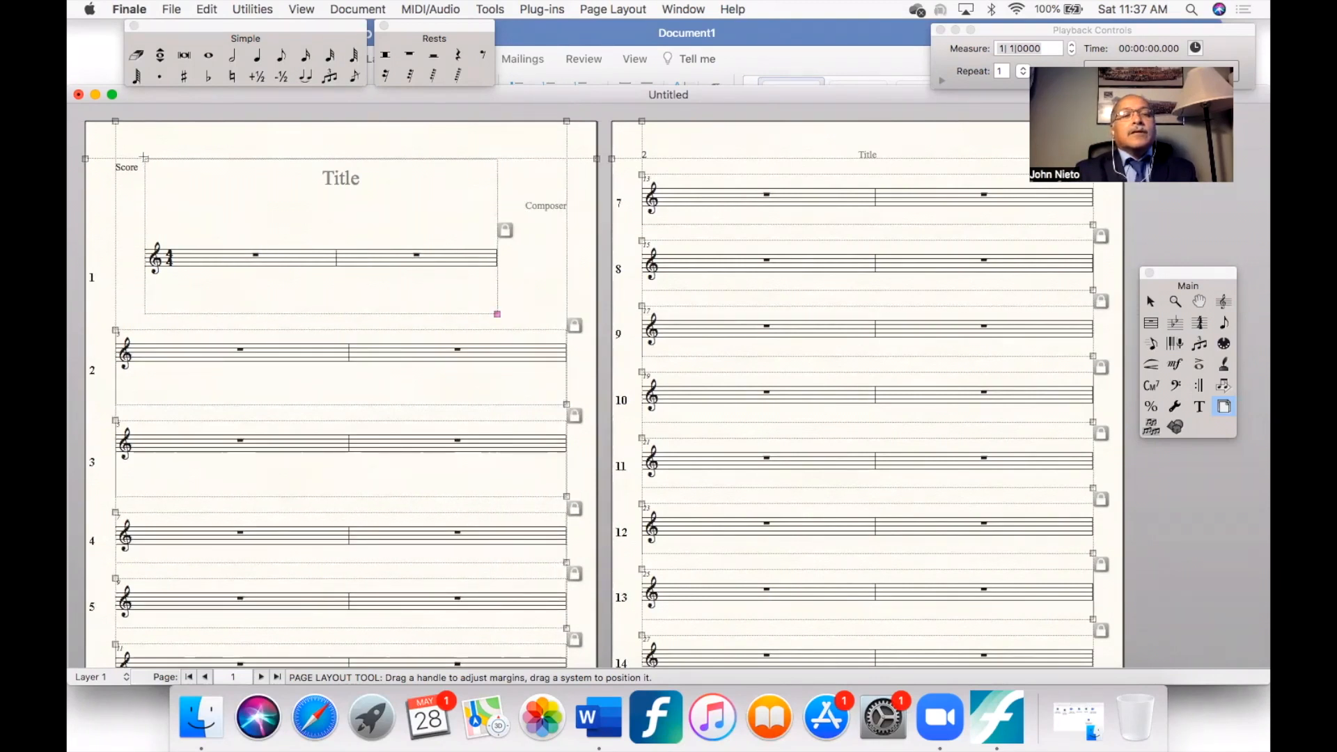
left_click_drag(145, 158, 193, 161)
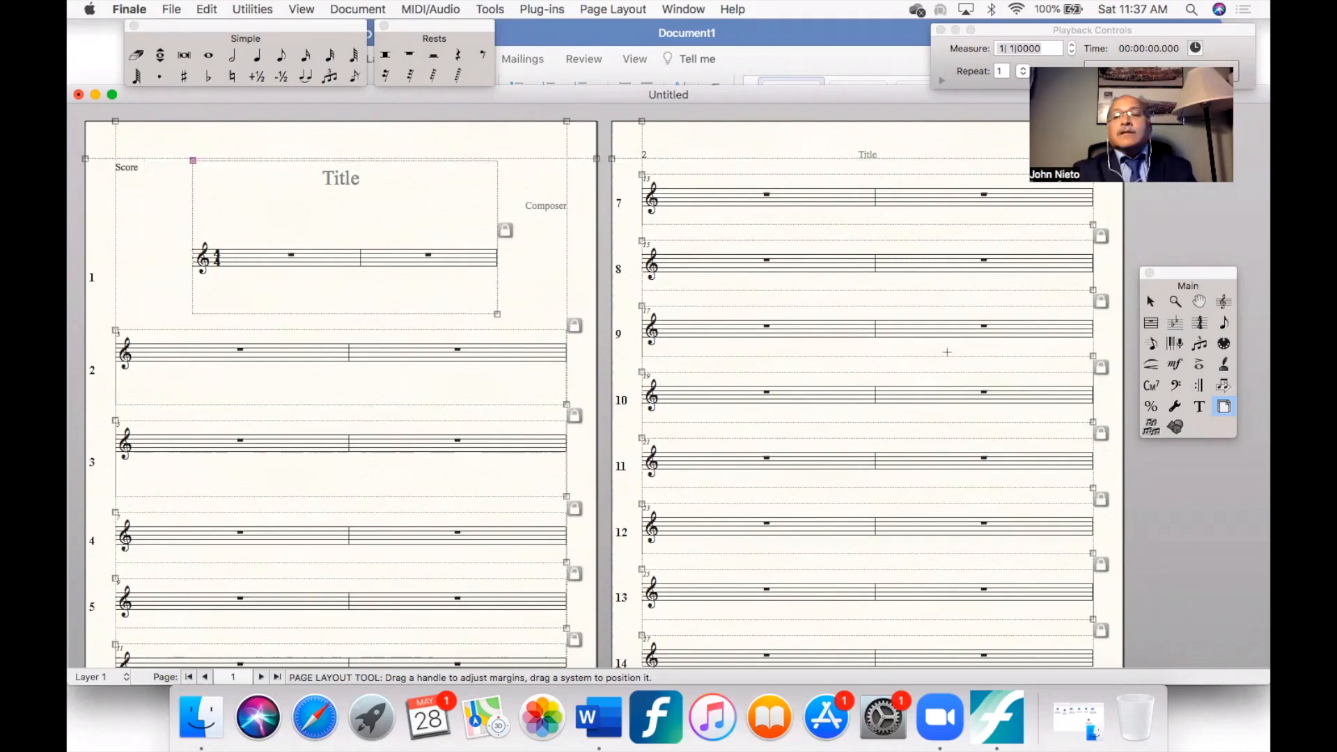
- Enter a quarter note at the start of the third measure, in the second system
left_click(1199, 407)
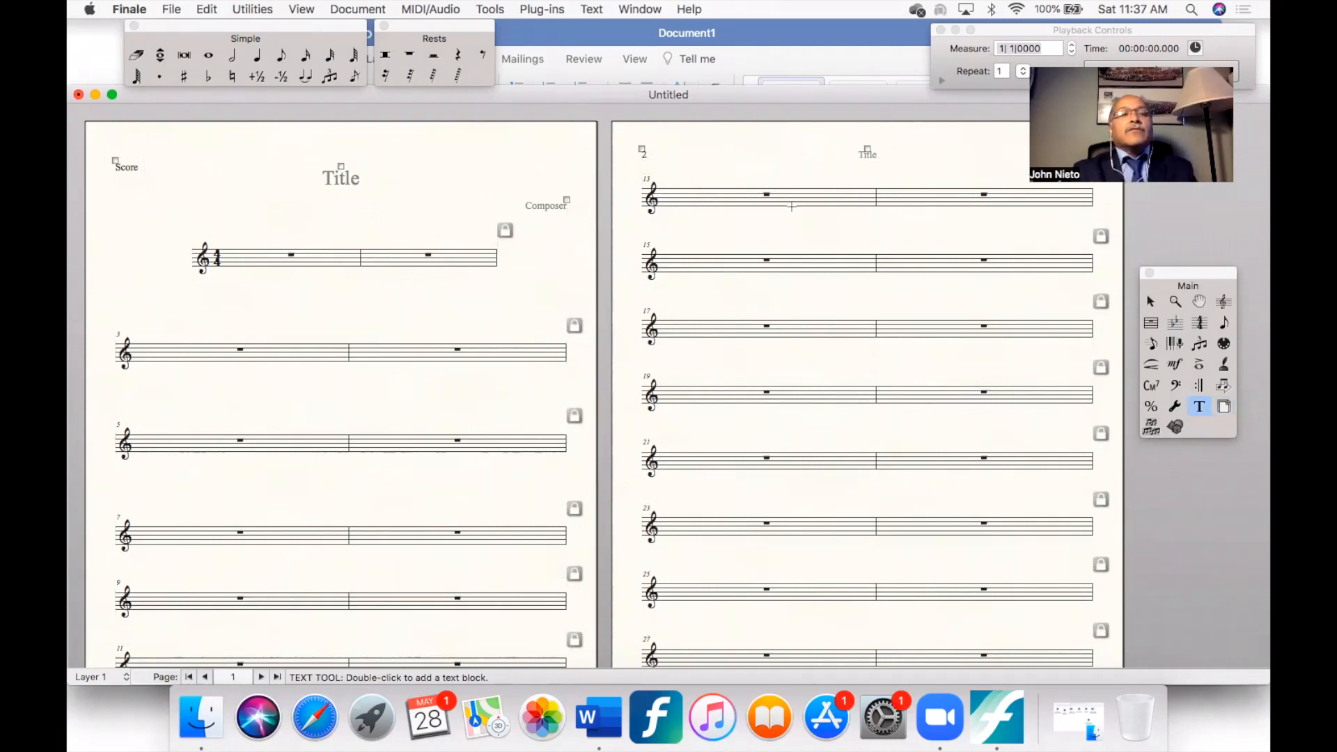
left_click(257, 56)
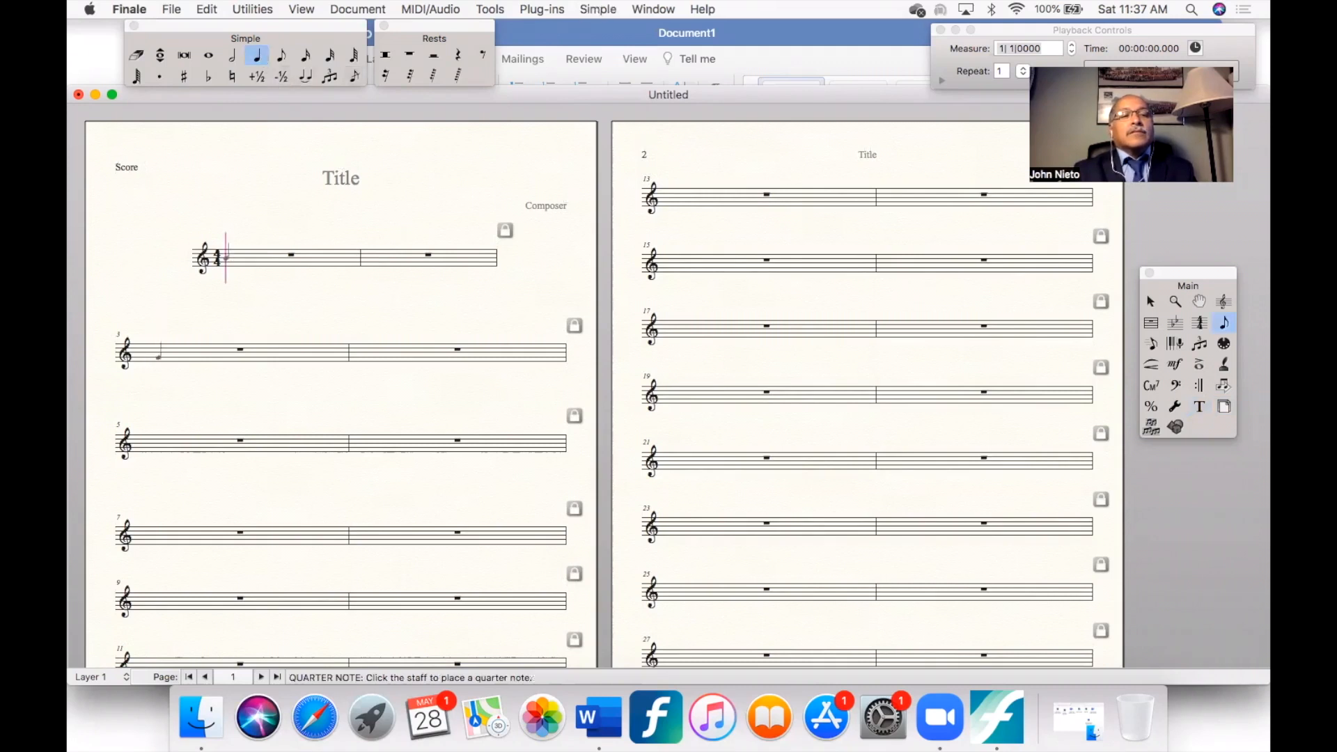
left_click(161, 352)
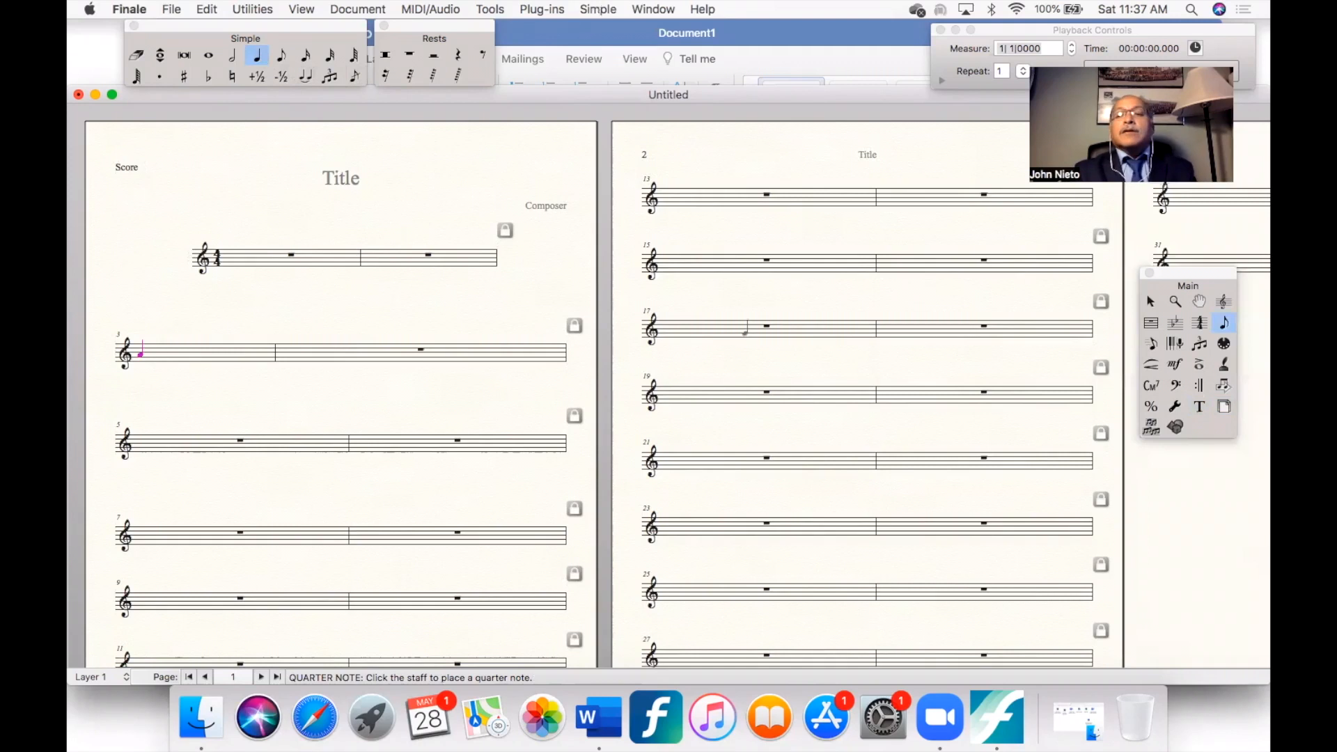
- Change the time signature to 1/4, with a quarter-note beat, from measure 3 to the next time change
left_click(1199, 322)
double_click(167, 350)
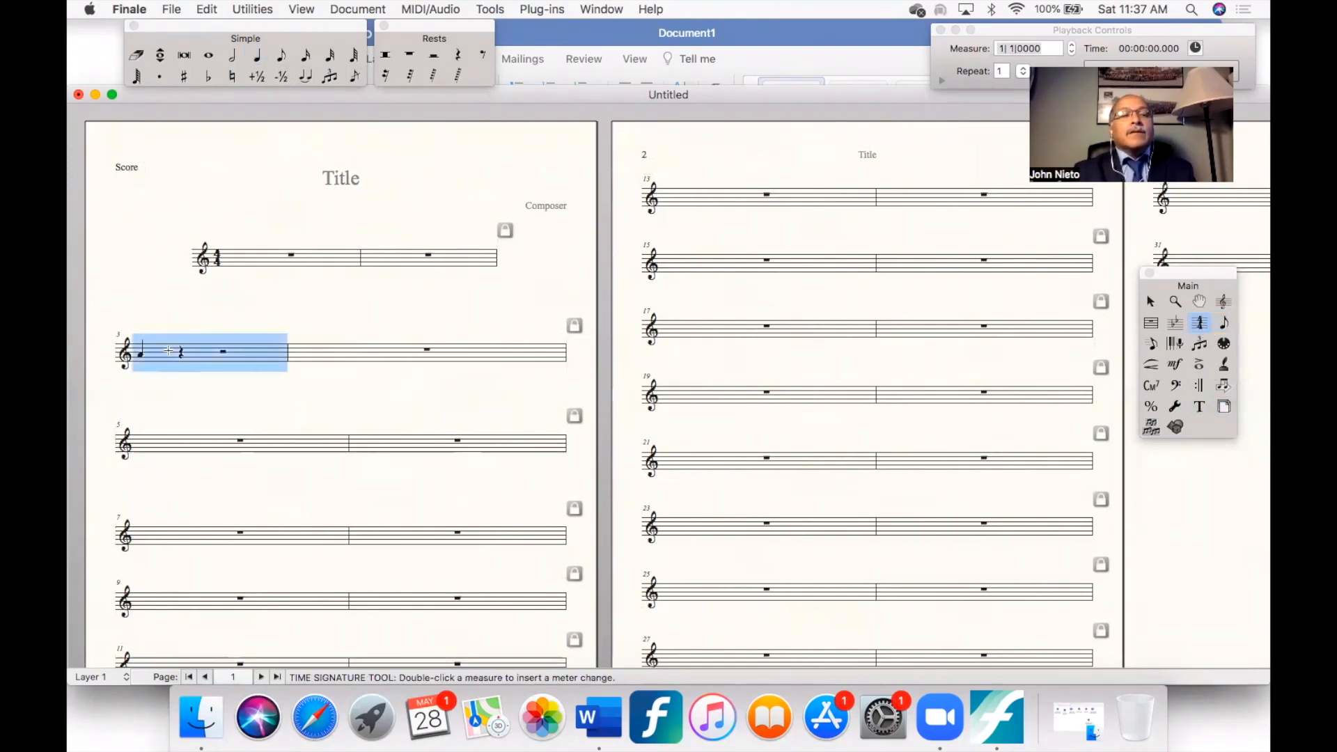
left_click(799, 184)
left_click(799, 185)
left_click(799, 185)
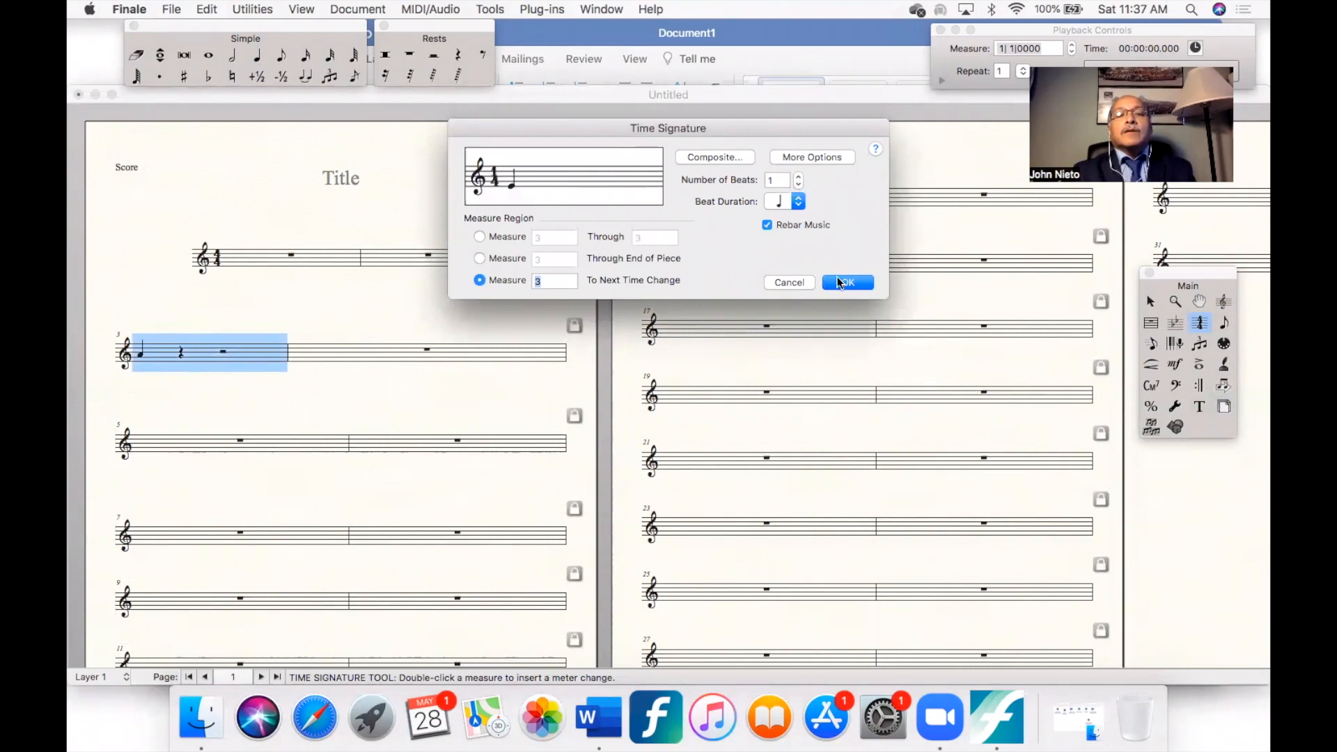
left_click(840, 284)
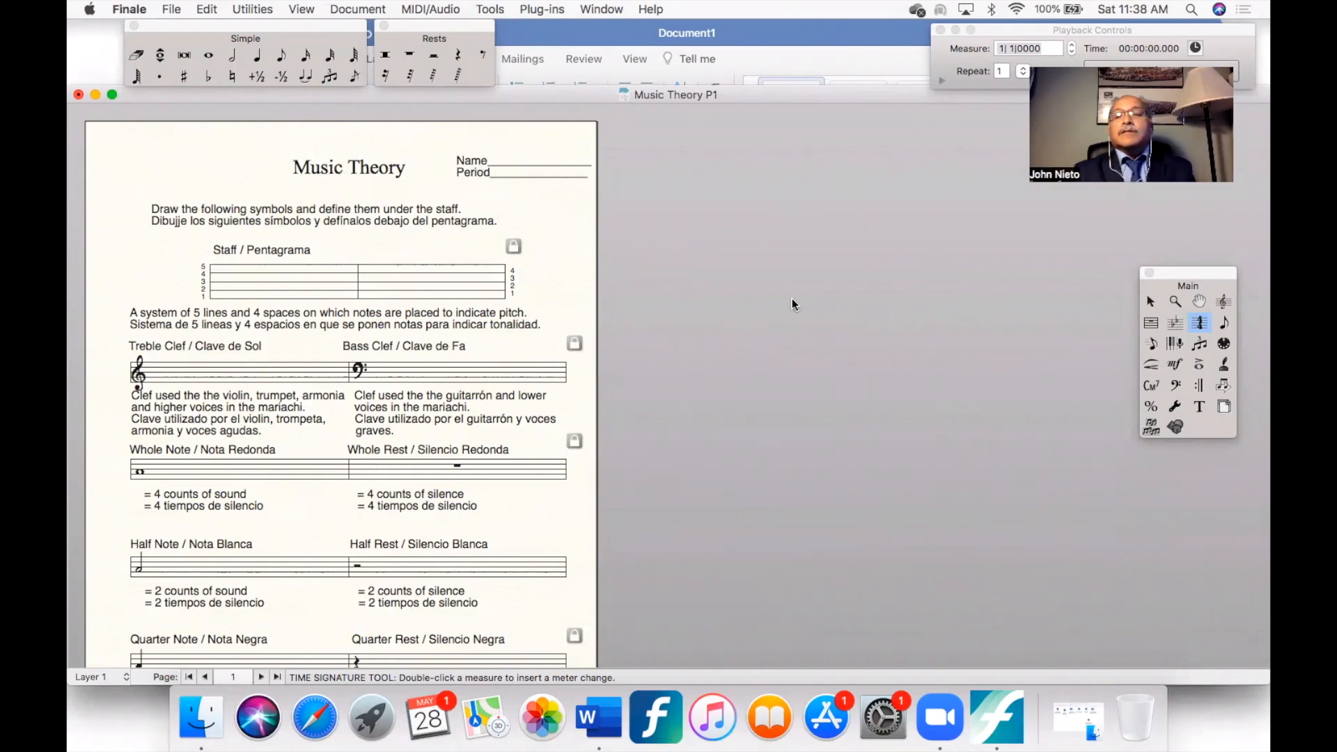
- Move the Name and Period text block closer to the title on the Music Theory P1 worksheet
left_click(1200, 406)
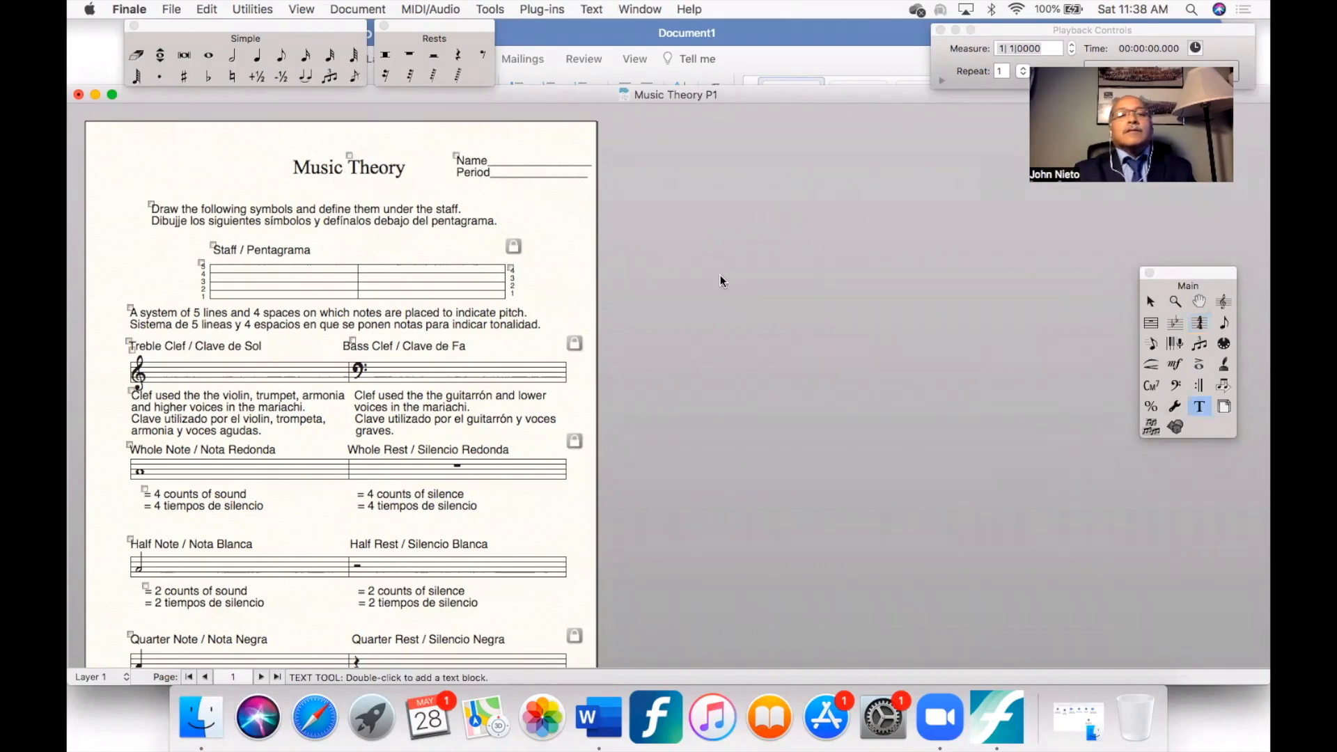
left_click_drag(456, 156, 439, 153)
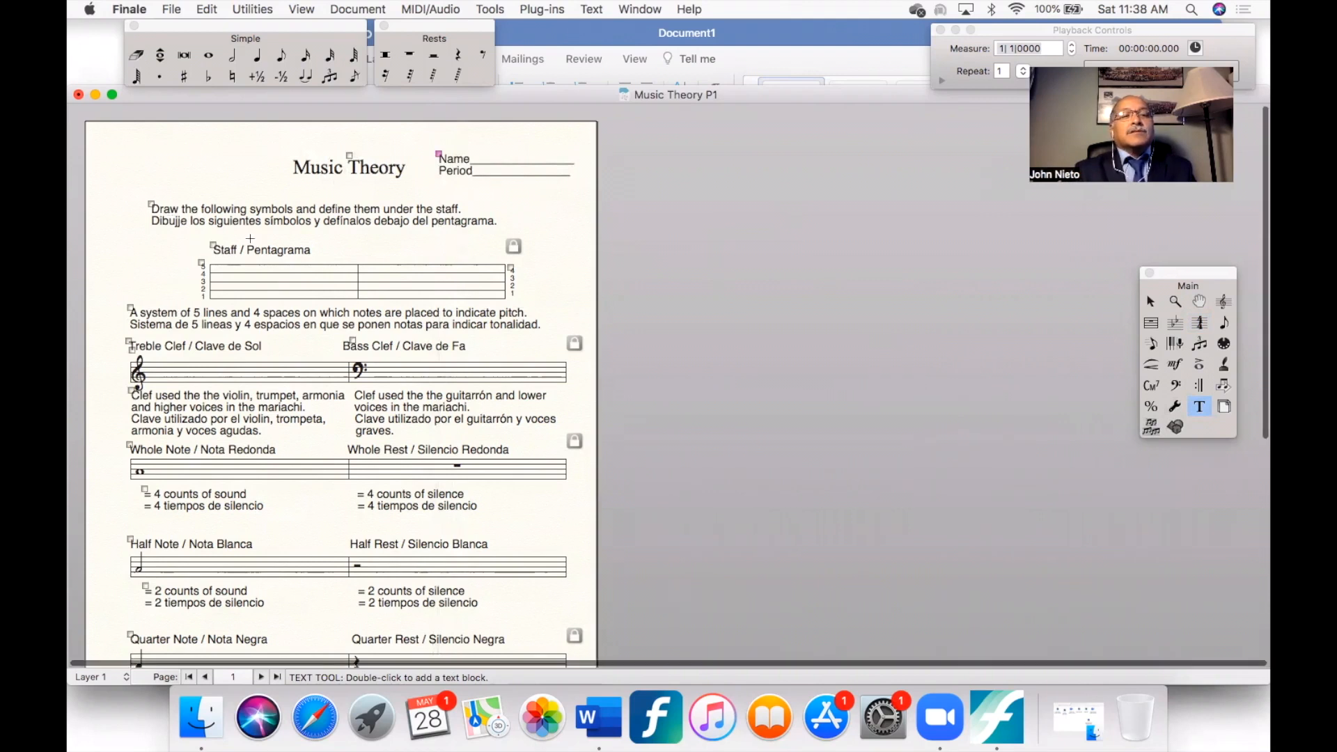
scroll(267, 230, "up", 5)
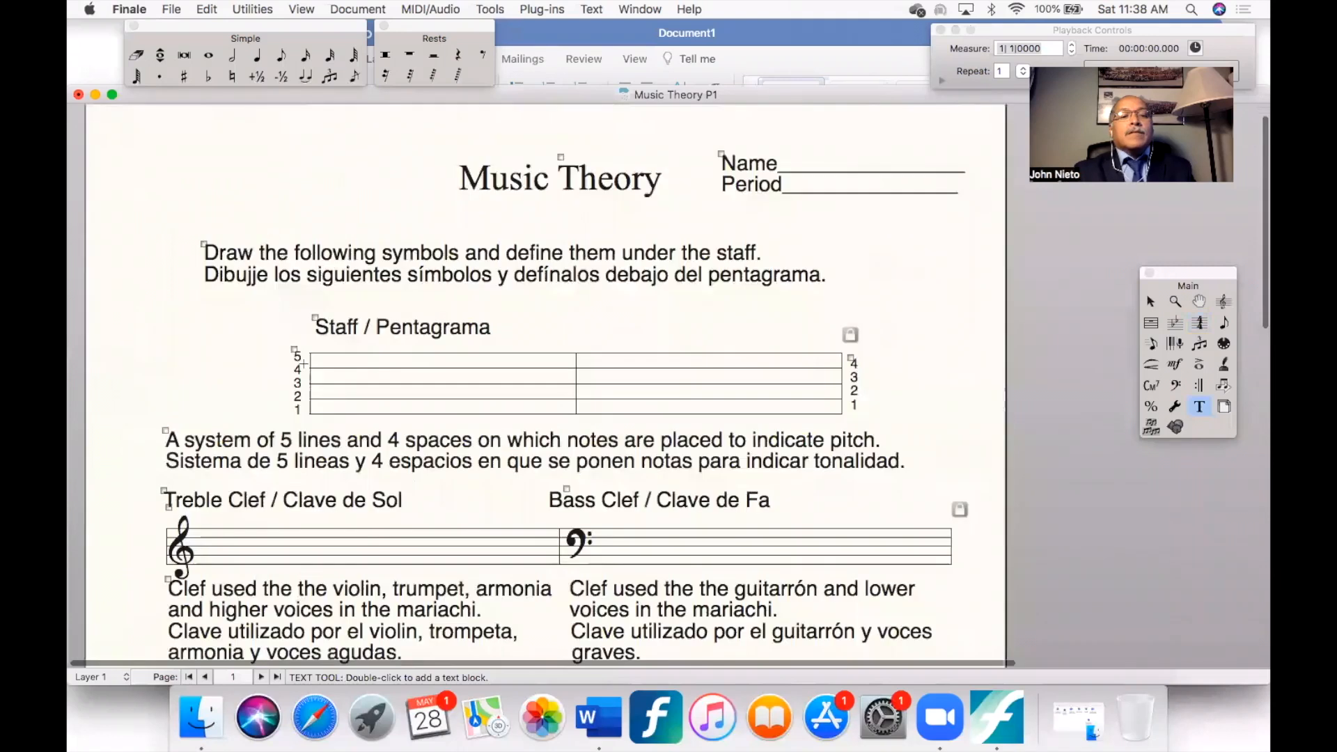
scroll(211, 490, "down", 5)
scroll(212, 489, "down", 7)
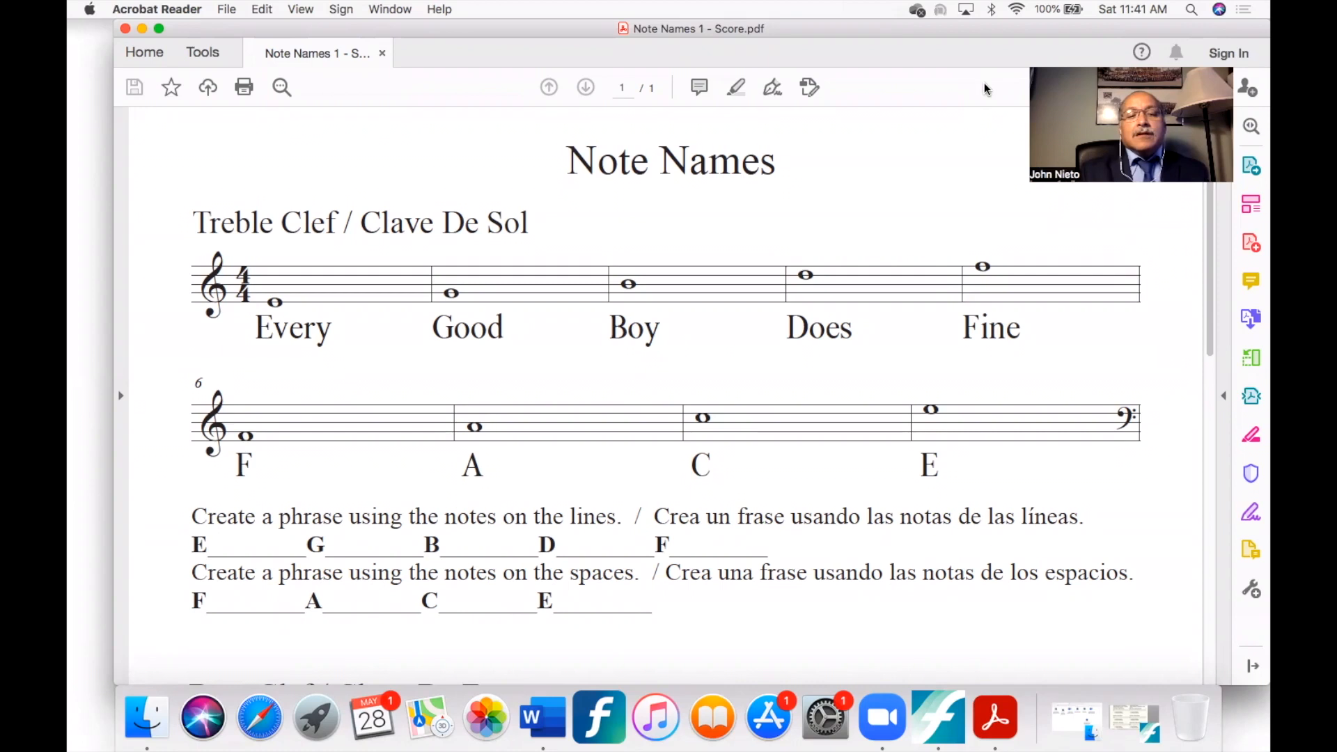
- Examine the treble and bass clef exercises in the Note Names 1 - Score PDF in Acrobat Reader
scroll(813, 401, "down", 3)
scroll(813, 401, "down", 5)
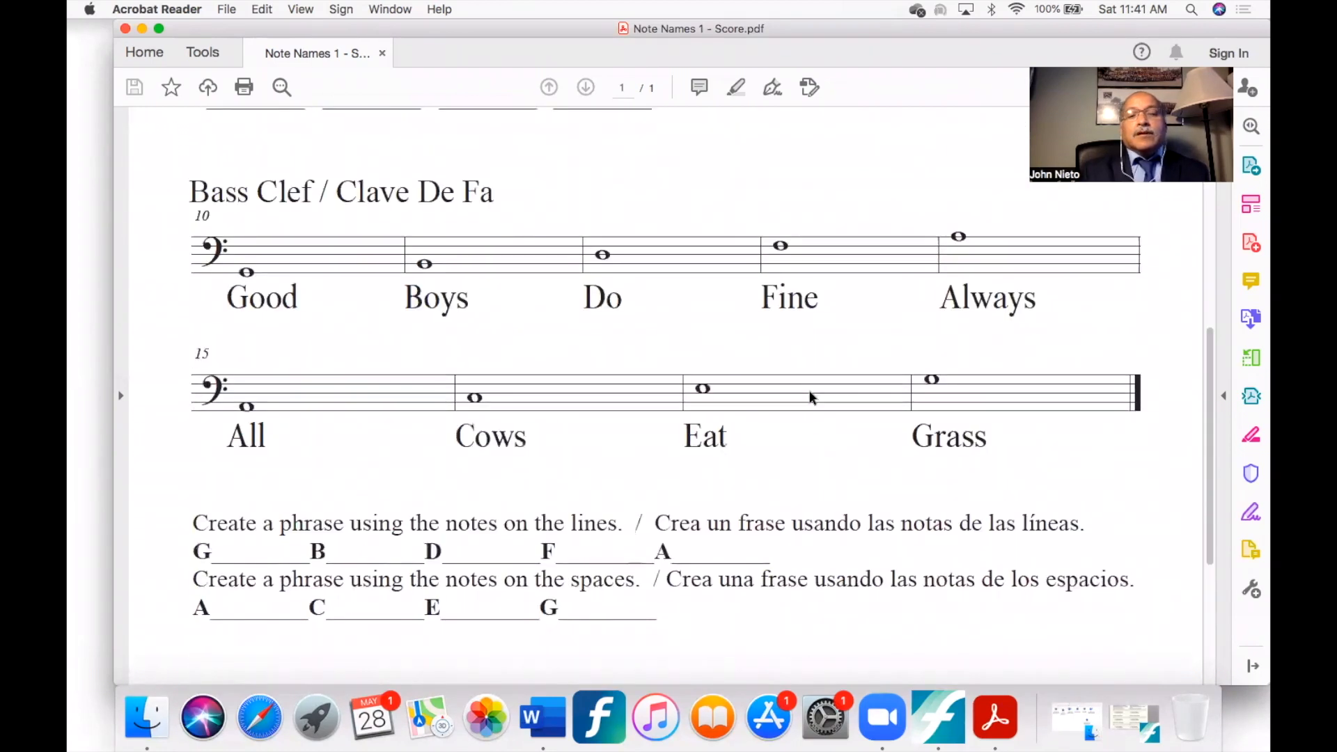
scroll(812, 399, "up", 5)
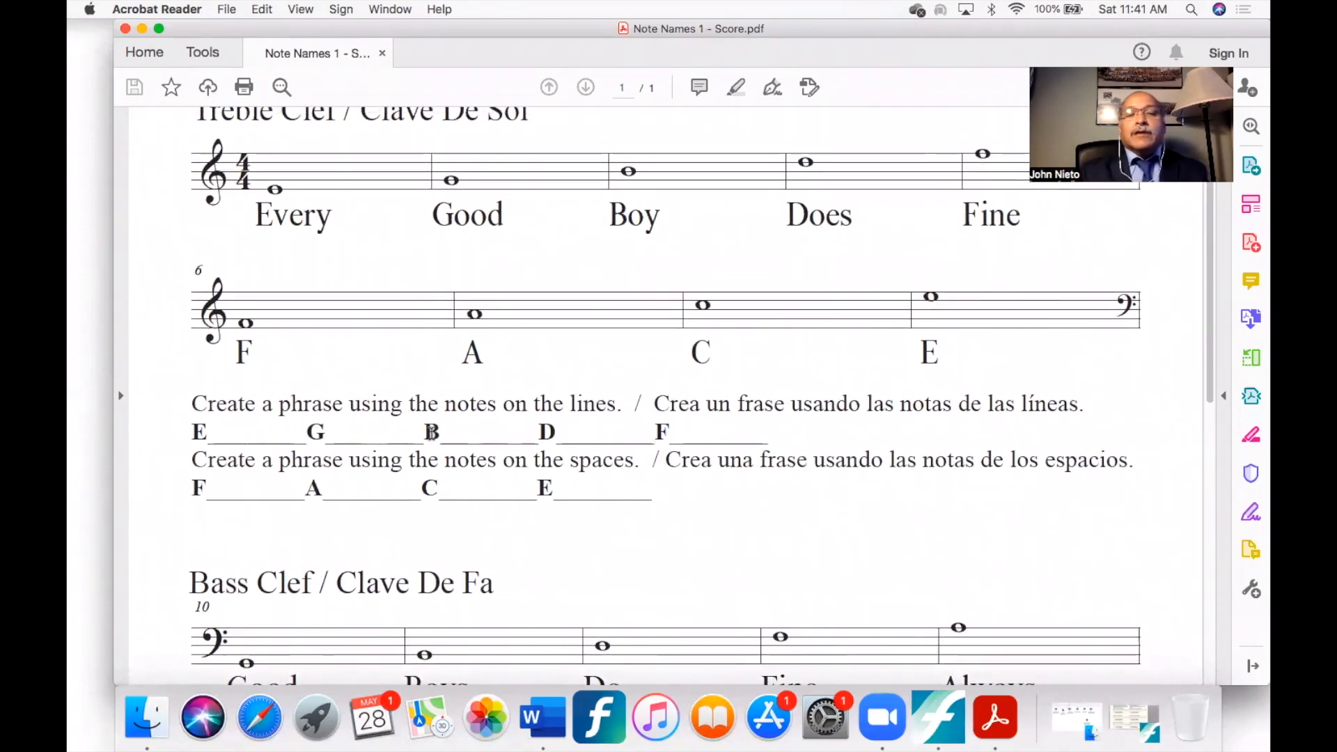
scroll(469, 522, "down", 2)
scroll(469, 519, "down", 3)
scroll(470, 522, "up", 5)
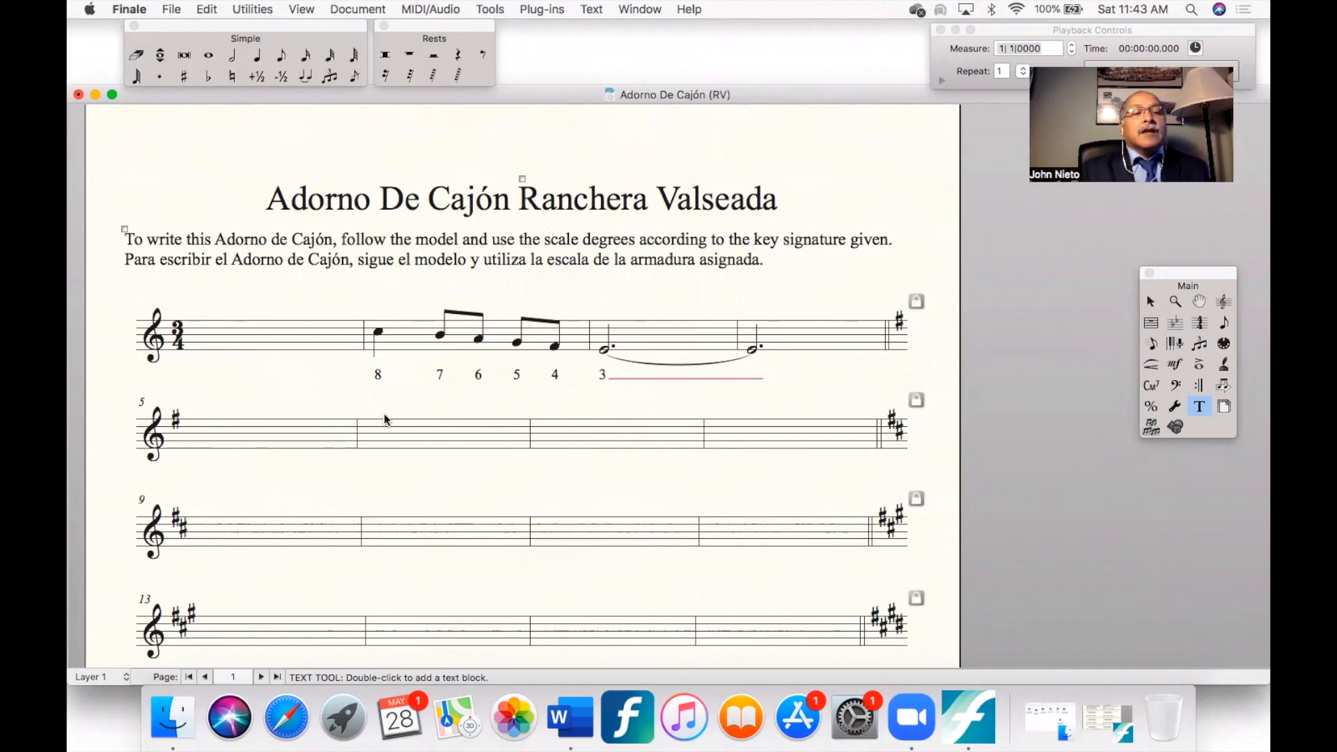
- Examine the model phrase and the blank systems with their key signatures on the Adorno De Cajón Ranchera Valseada worksheet
scroll(385, 419, "down", 3)
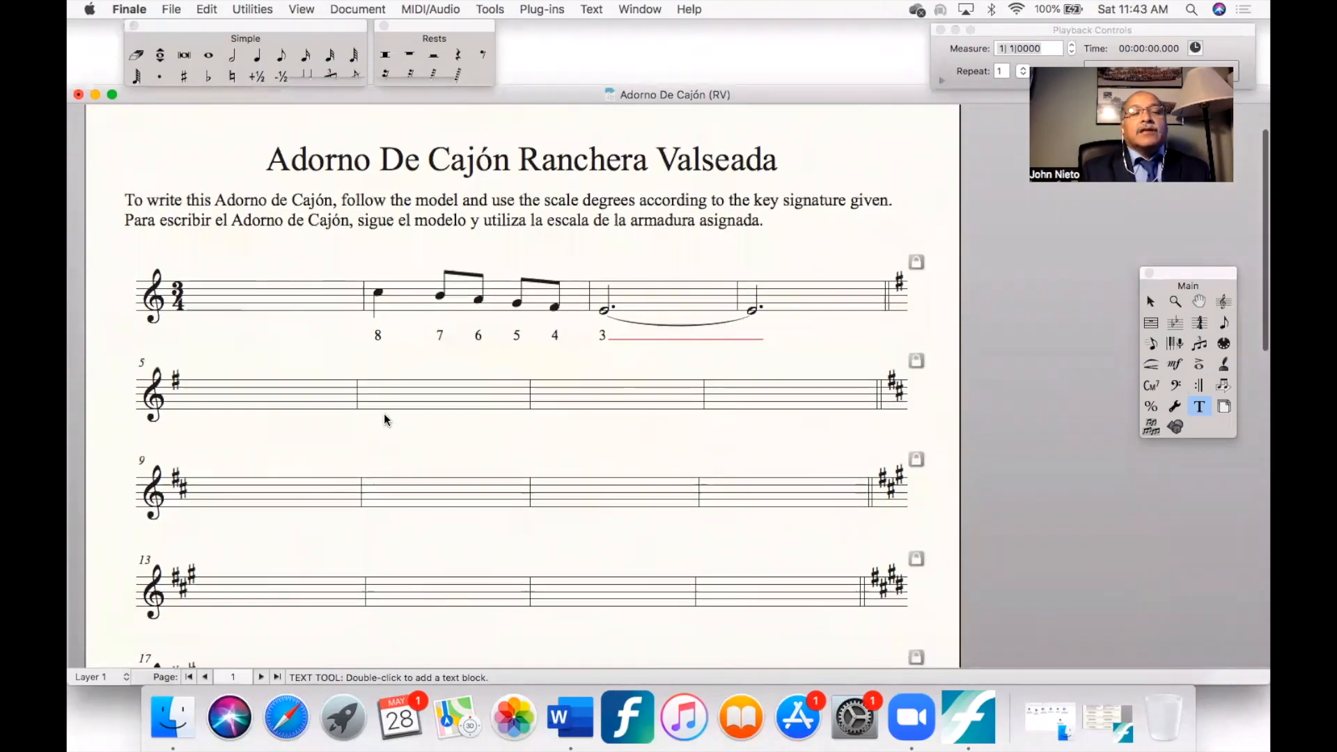
scroll(384, 414, "down", 1)
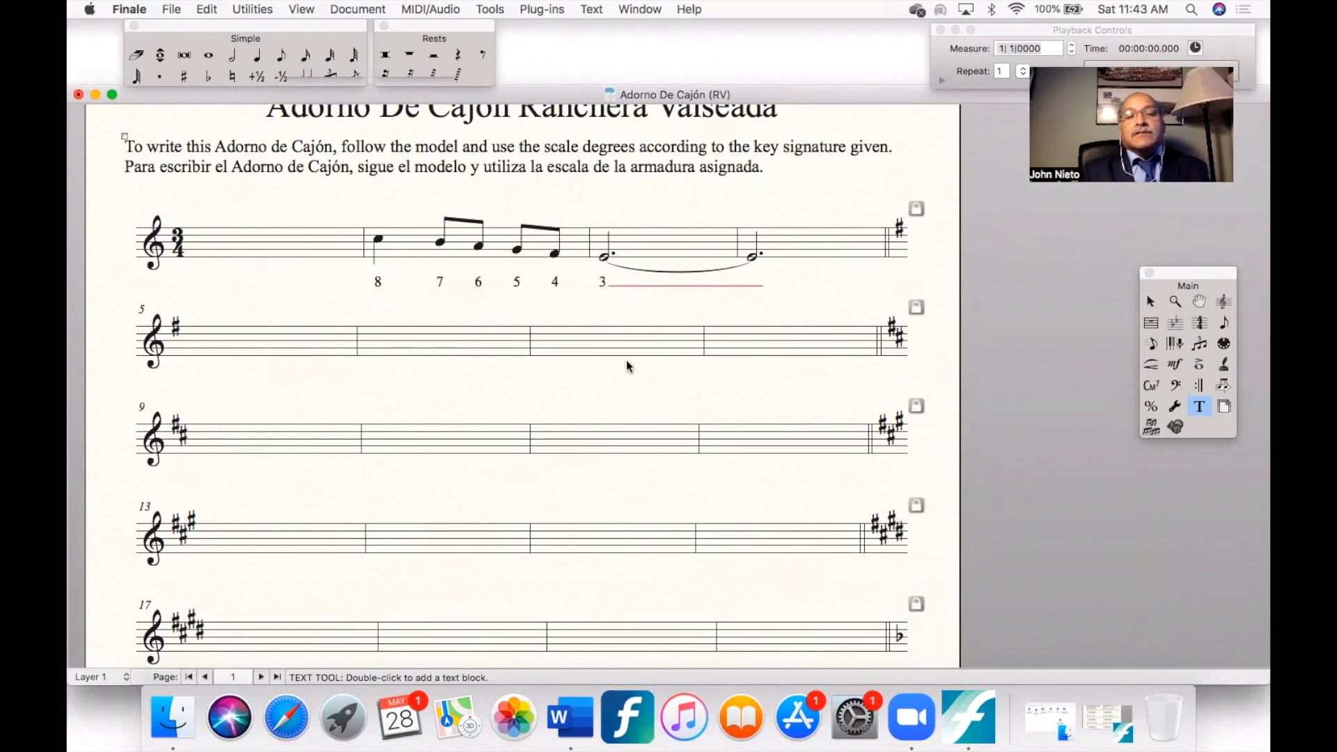
scroll(622, 514, "down", 5)
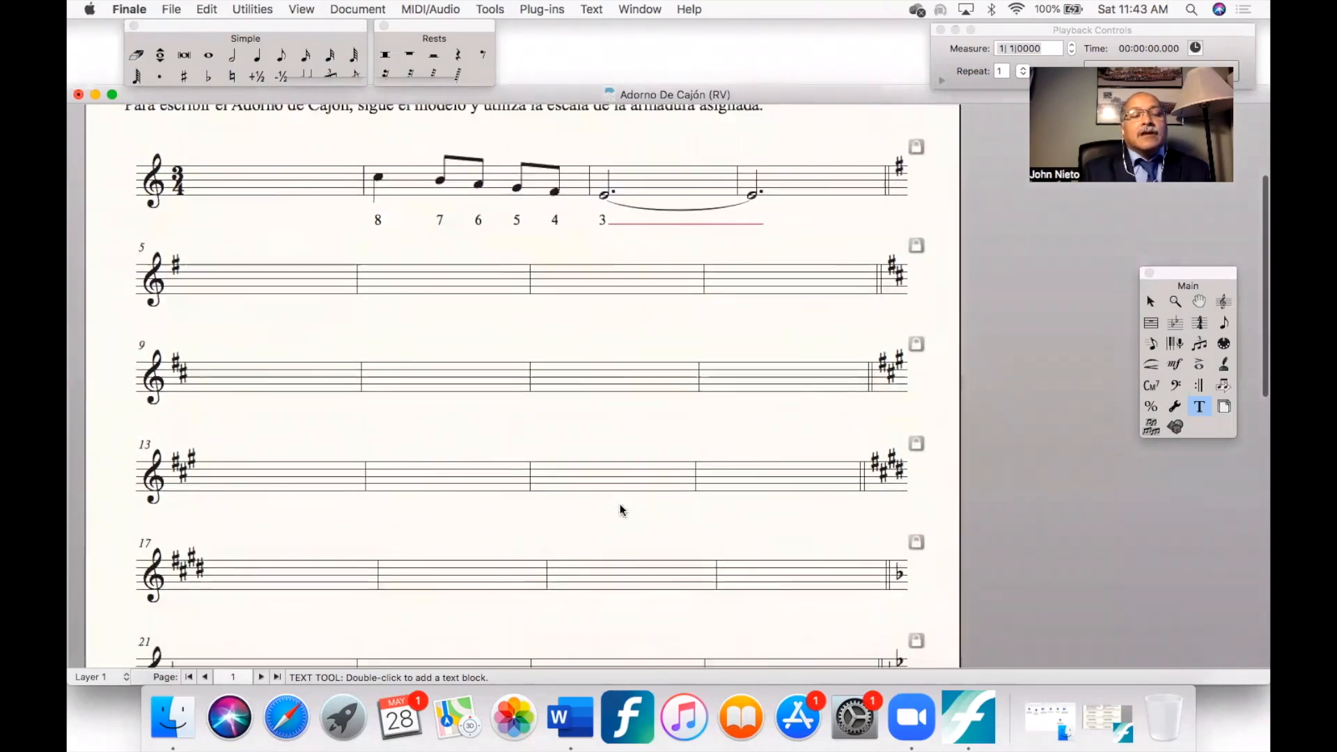
scroll(620, 507, "down", 10)
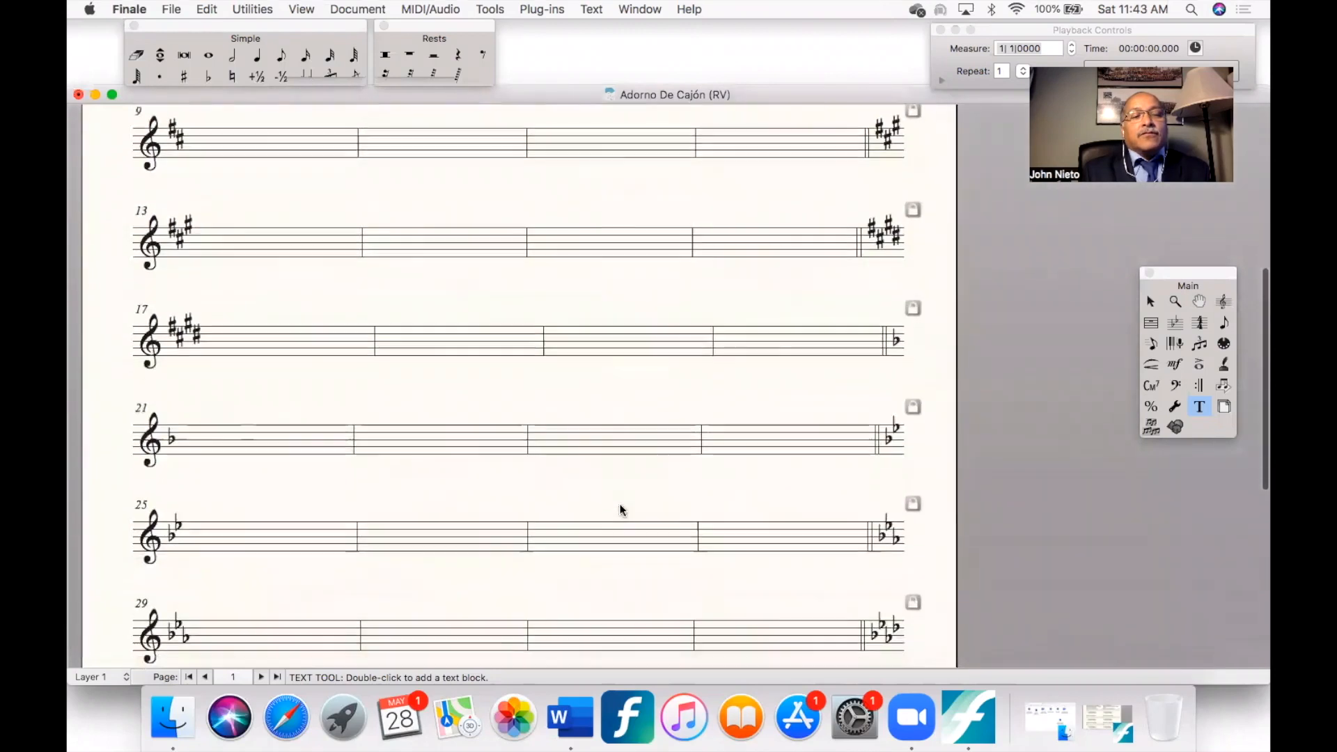
scroll(620, 504, "up", 10)
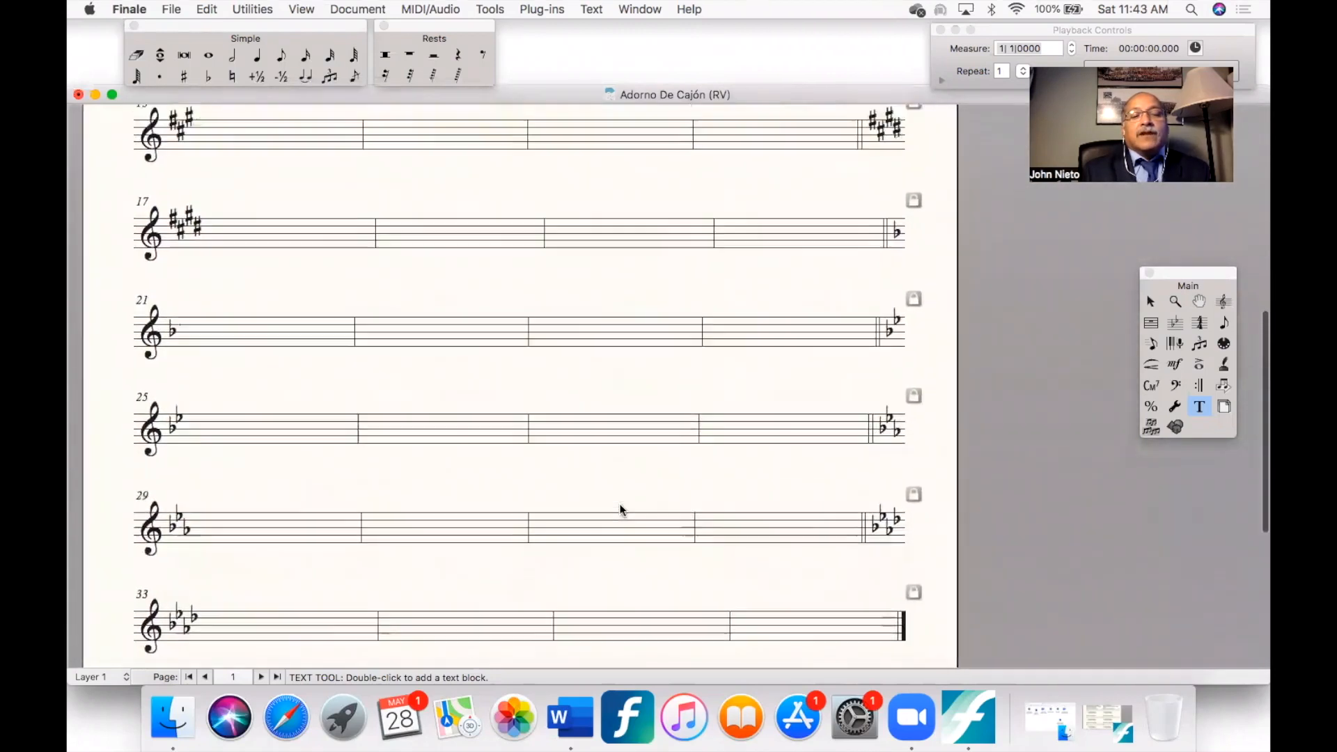
scroll(620, 505, "up", 6)
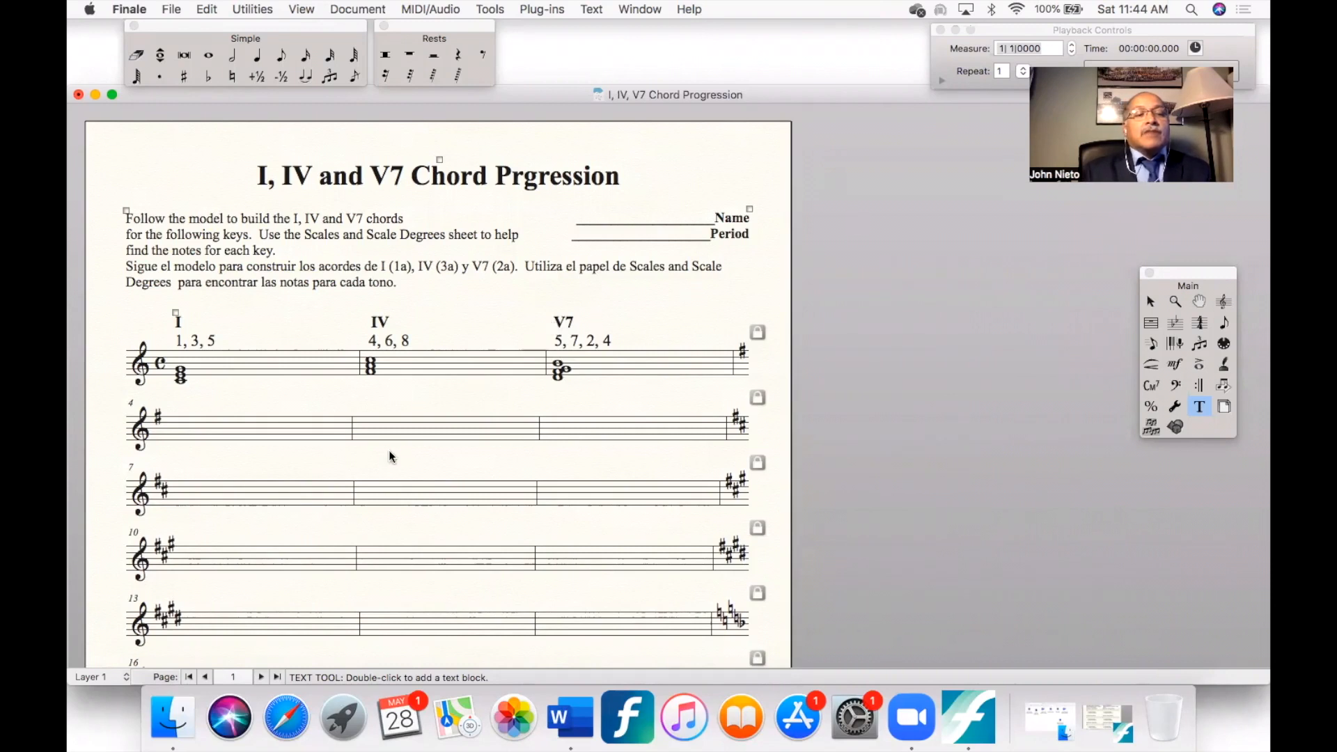
- Review the model chords and blank systems on the I, IV, V7 Chord Progression worksheet
scroll(388, 454, "down", 5)
scroll(389, 453, "down", 6)
scroll(389, 449, "up", 8)
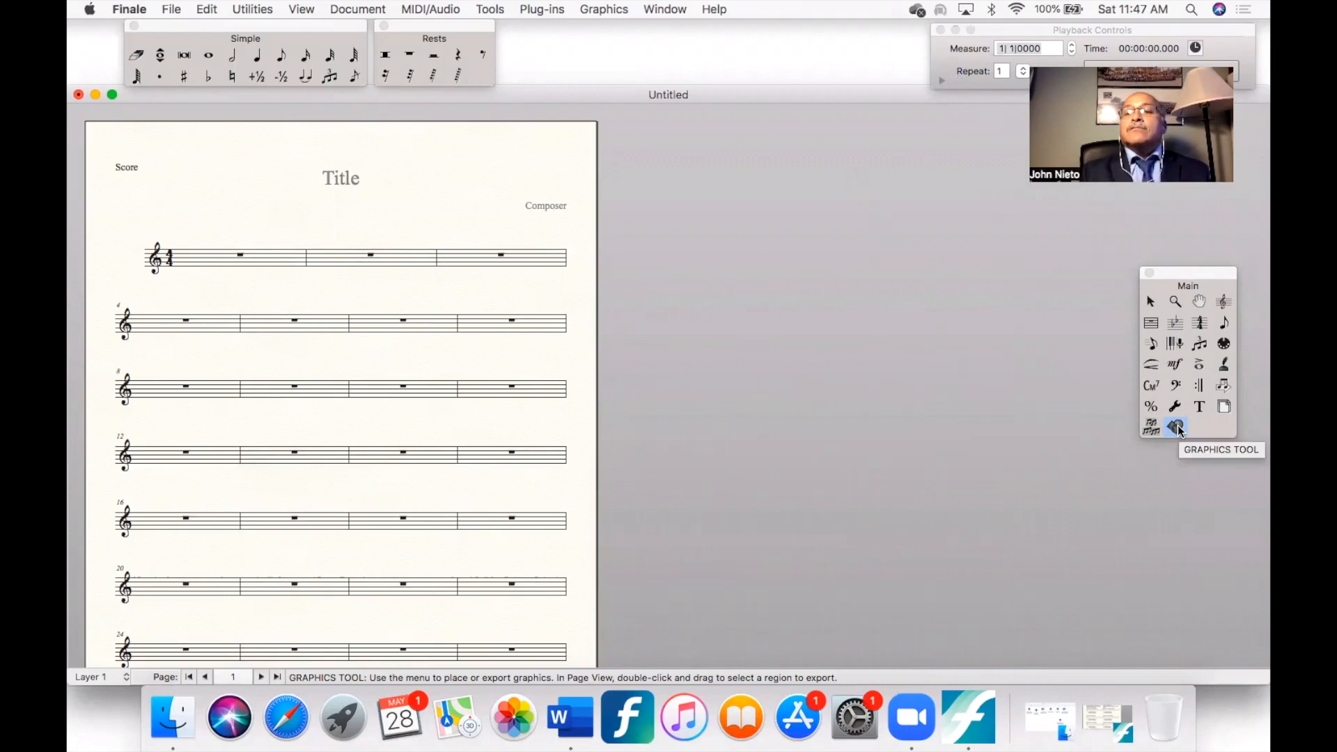
- Place the Trumpet 12V fingering image in the untitled score and shrink it to fit between the first and second systems
double_click(229, 235)
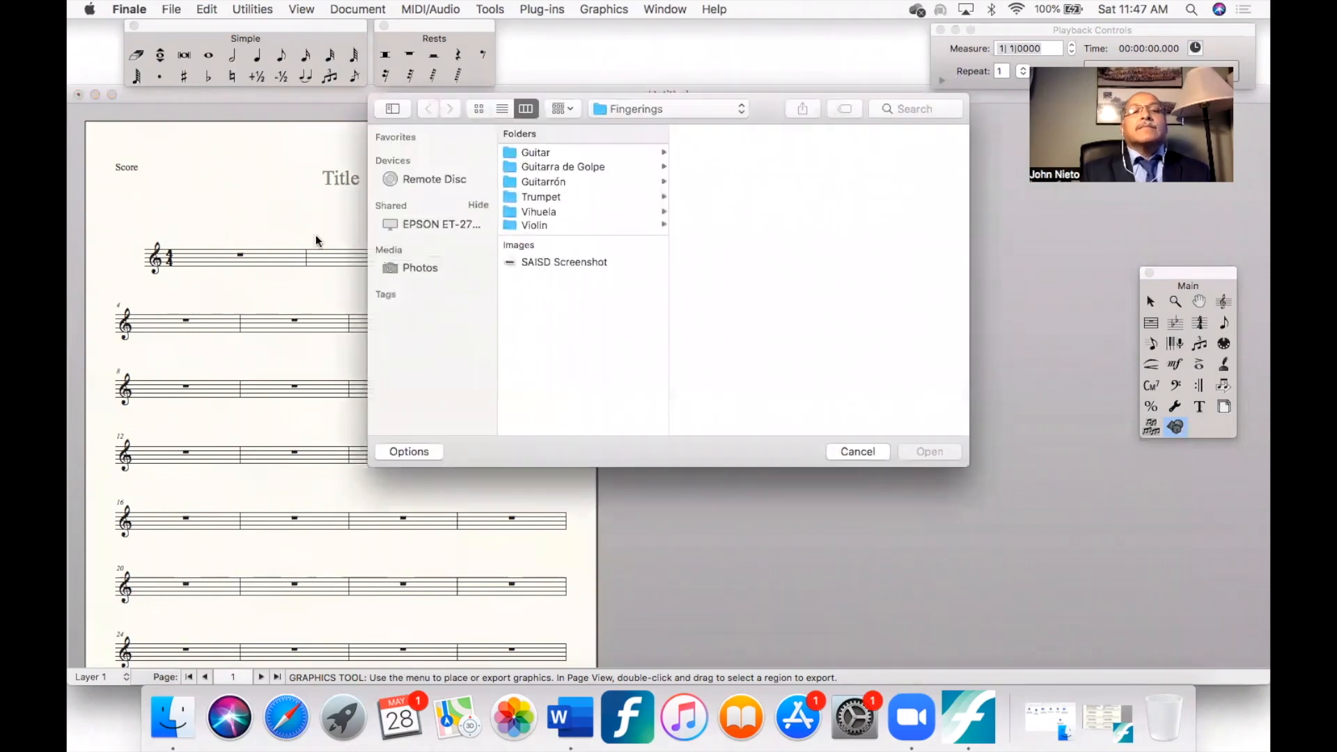
left_click(548, 151)
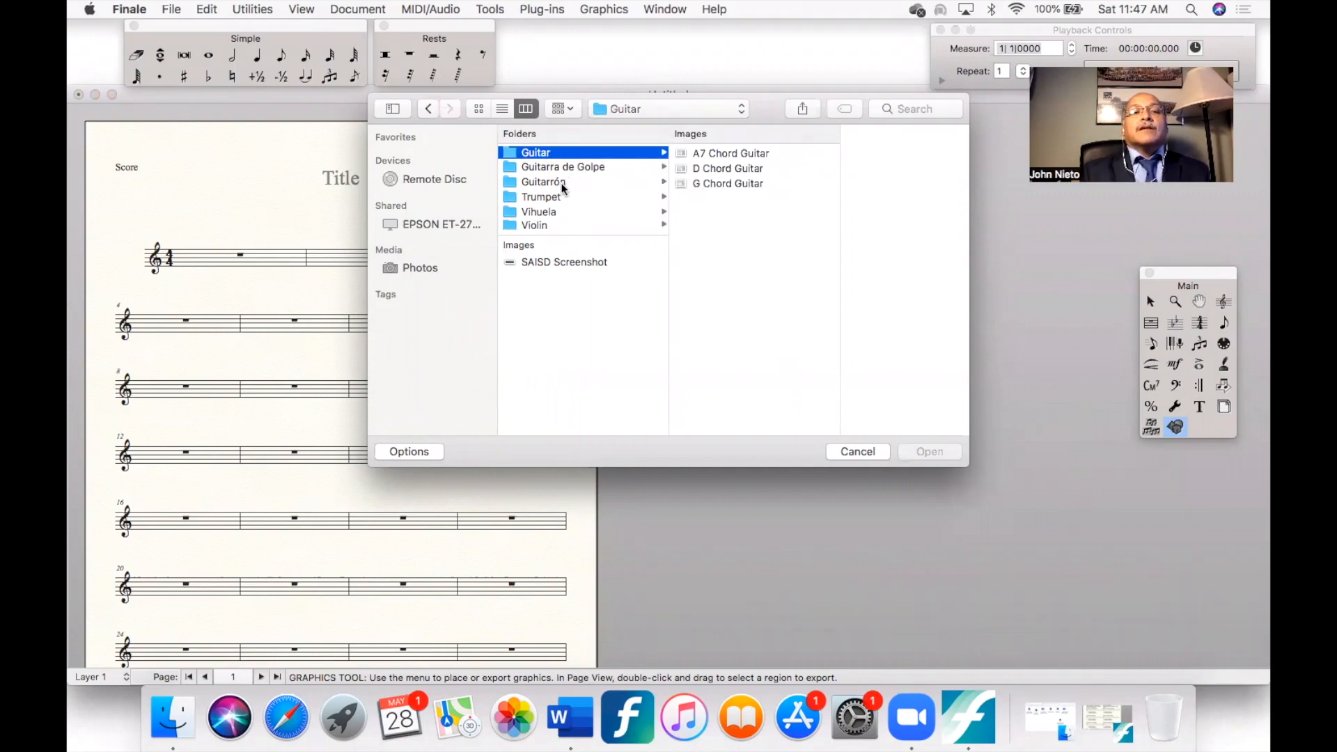
left_click(548, 223)
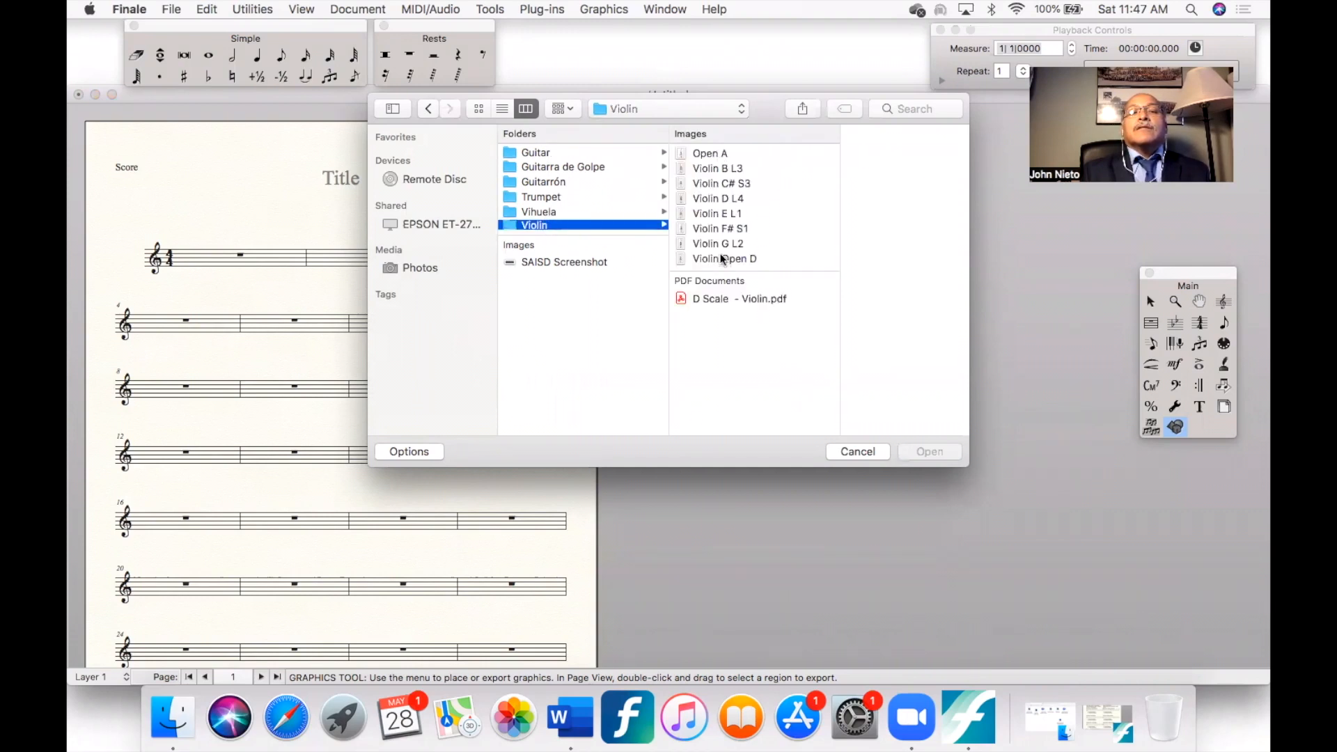
left_click(599, 197)
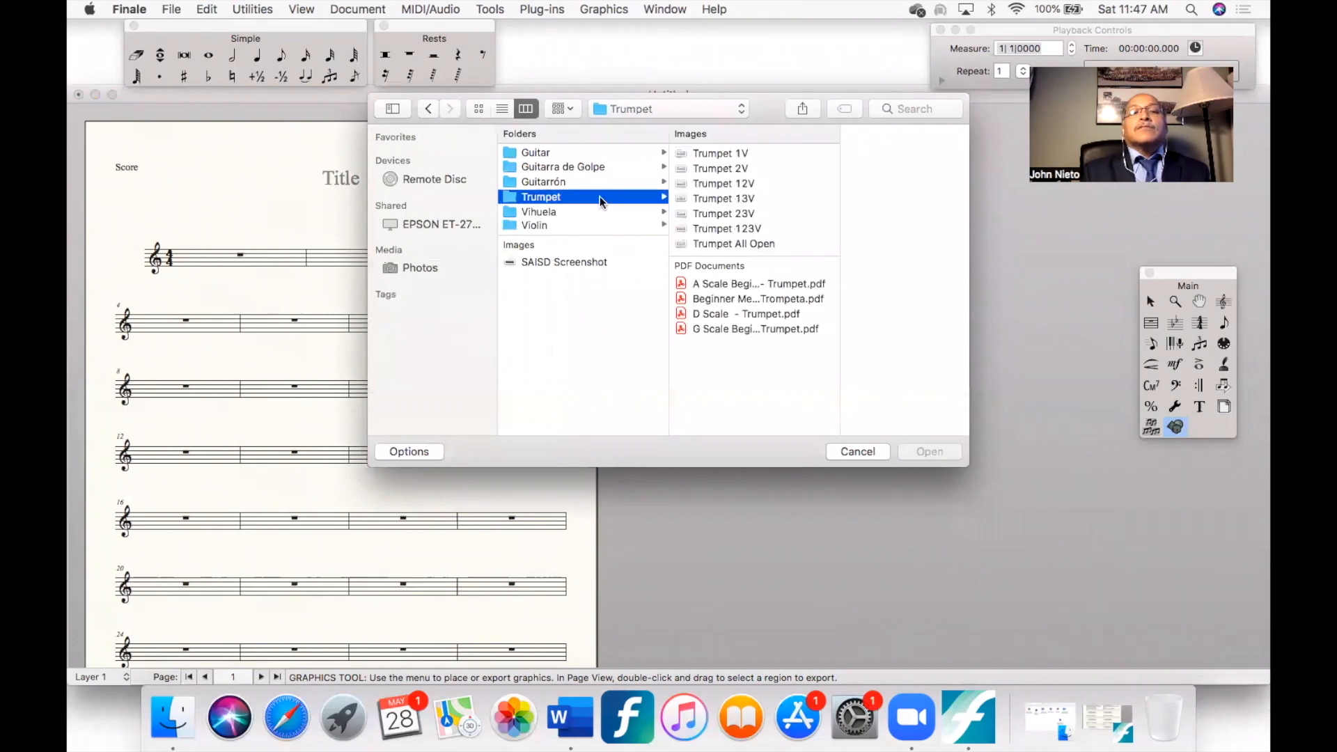
left_click(722, 183)
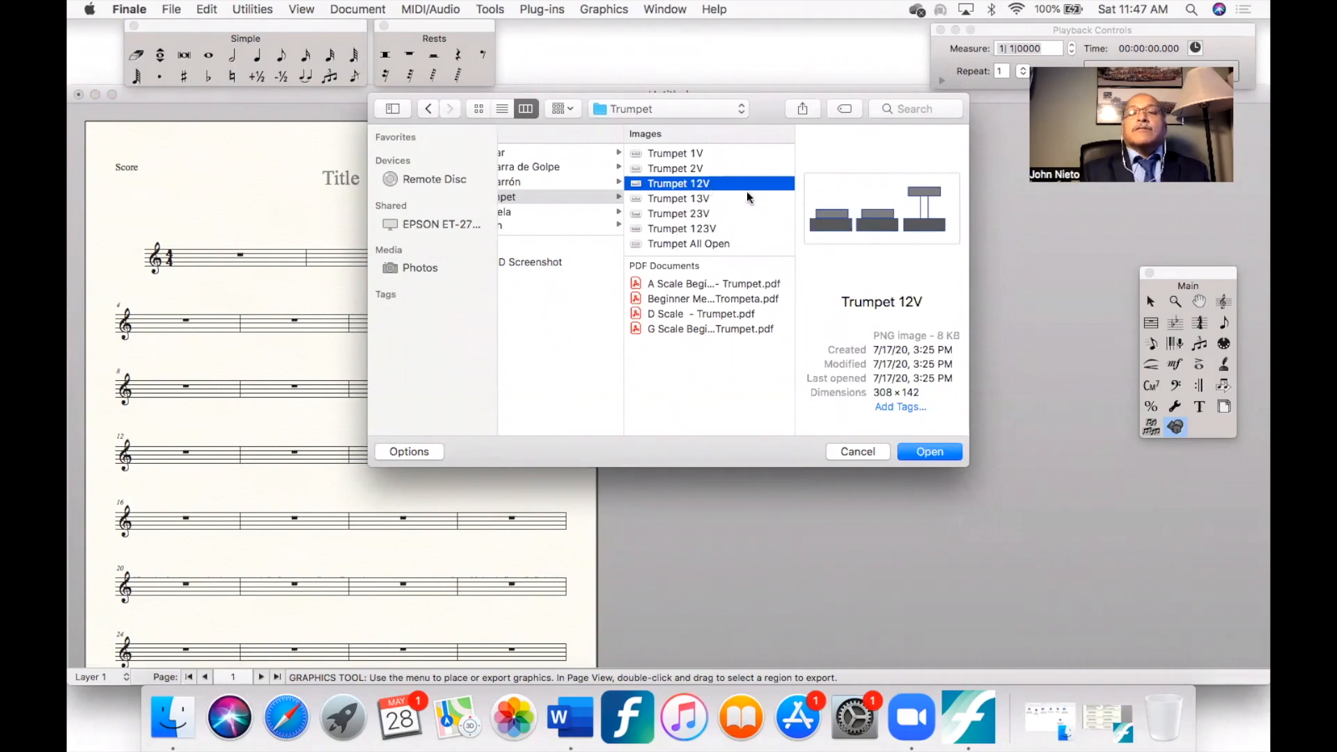
left_click(922, 451)
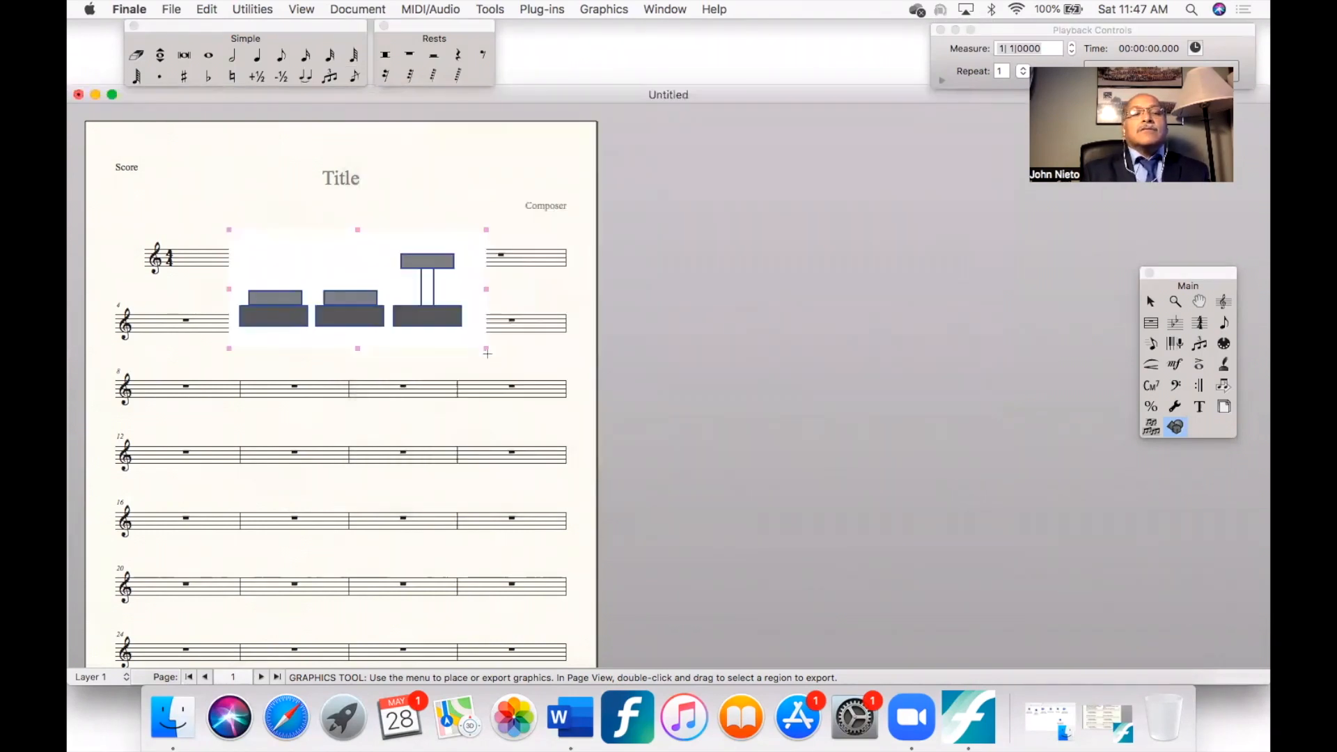
left_click_drag(486, 346, 210, 287)
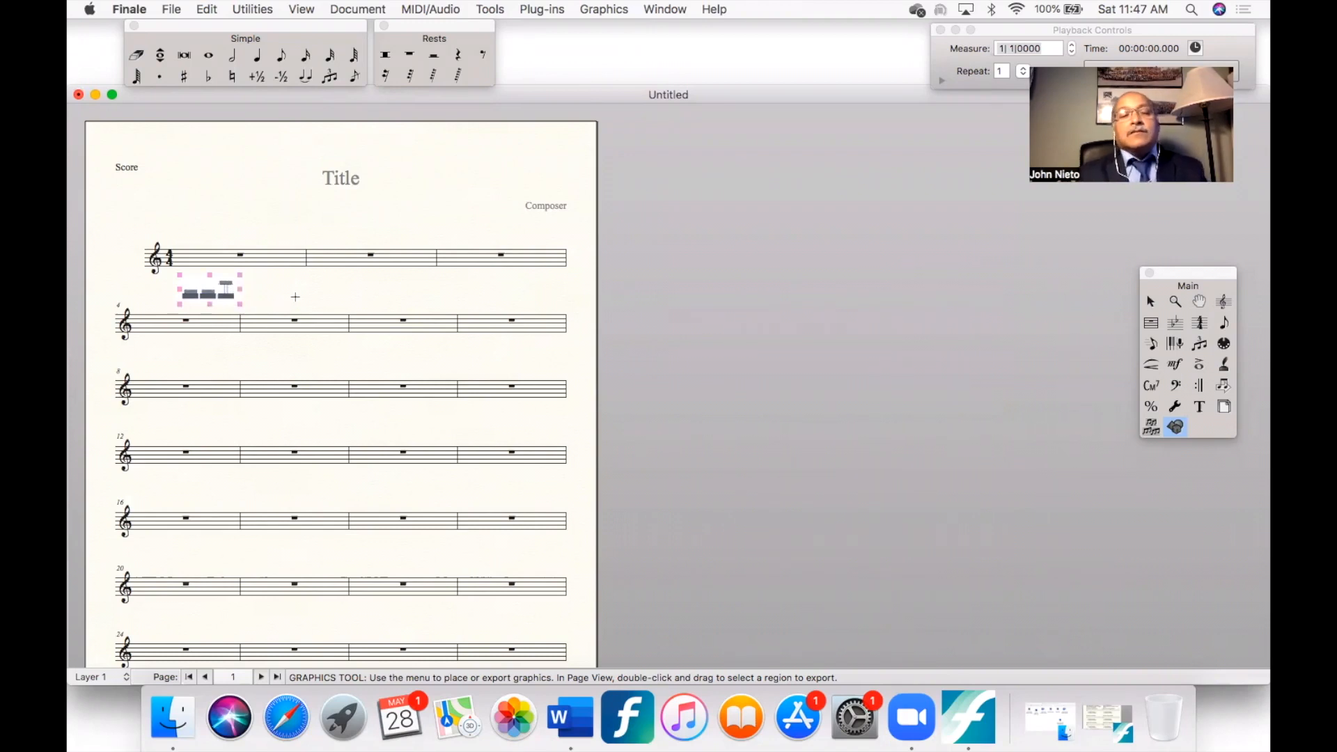
- Place the Violin Open D image from the Fingerings folder beside the trumpet graphic, starting below the first system, and shrink it
double_click(335, 284)
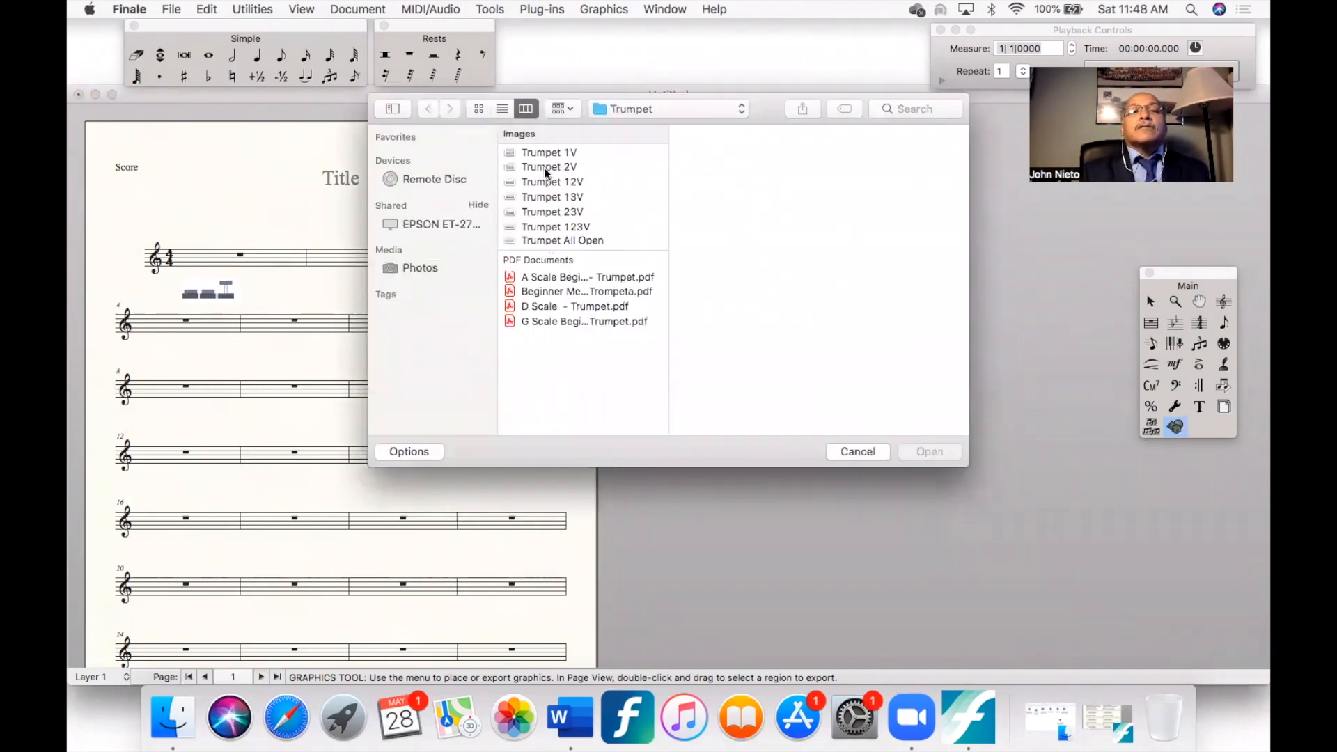
left_click(631, 108)
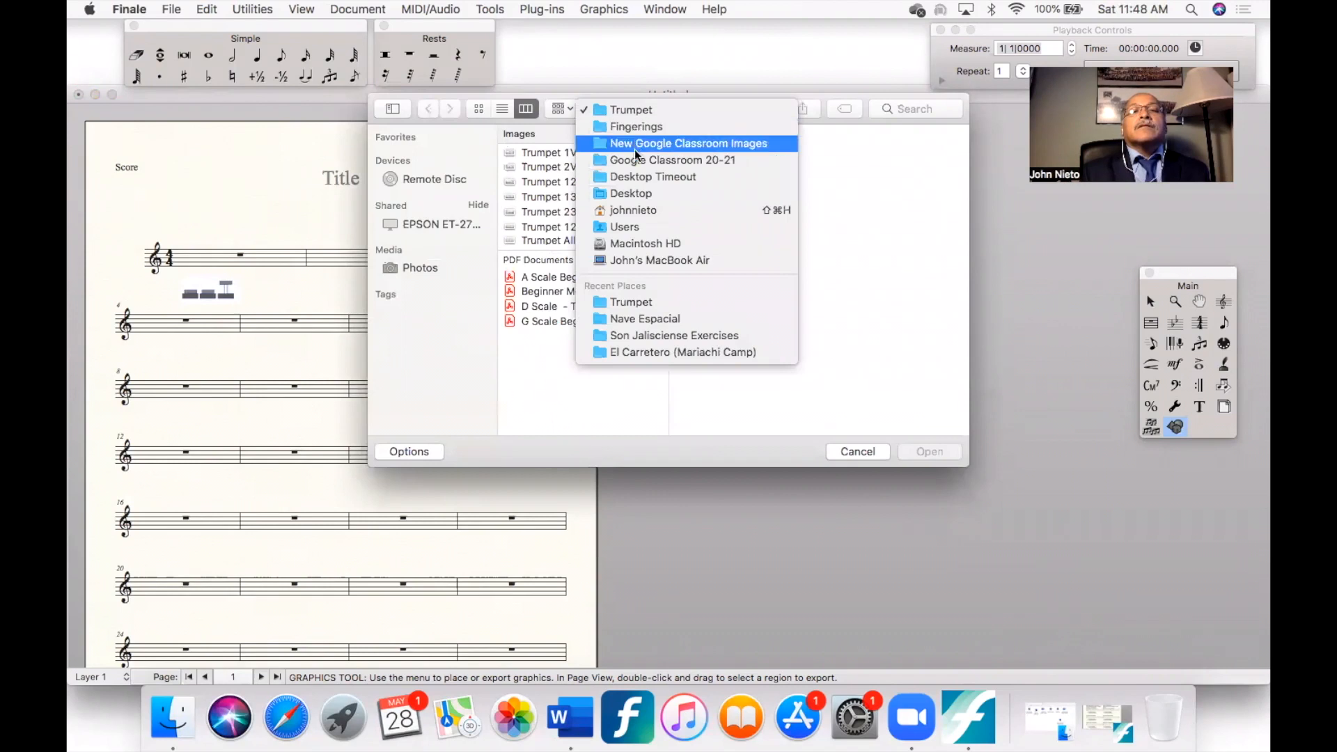
left_click(636, 144)
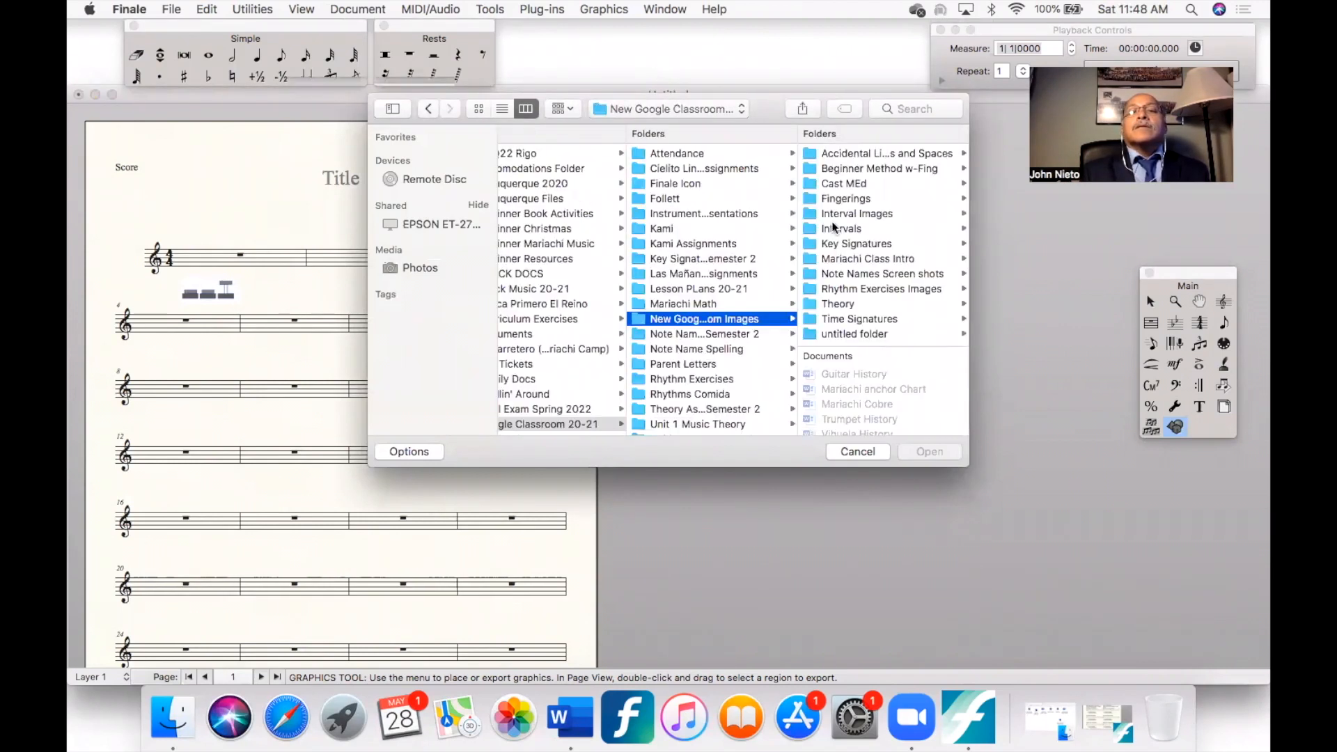
left_click(842, 200)
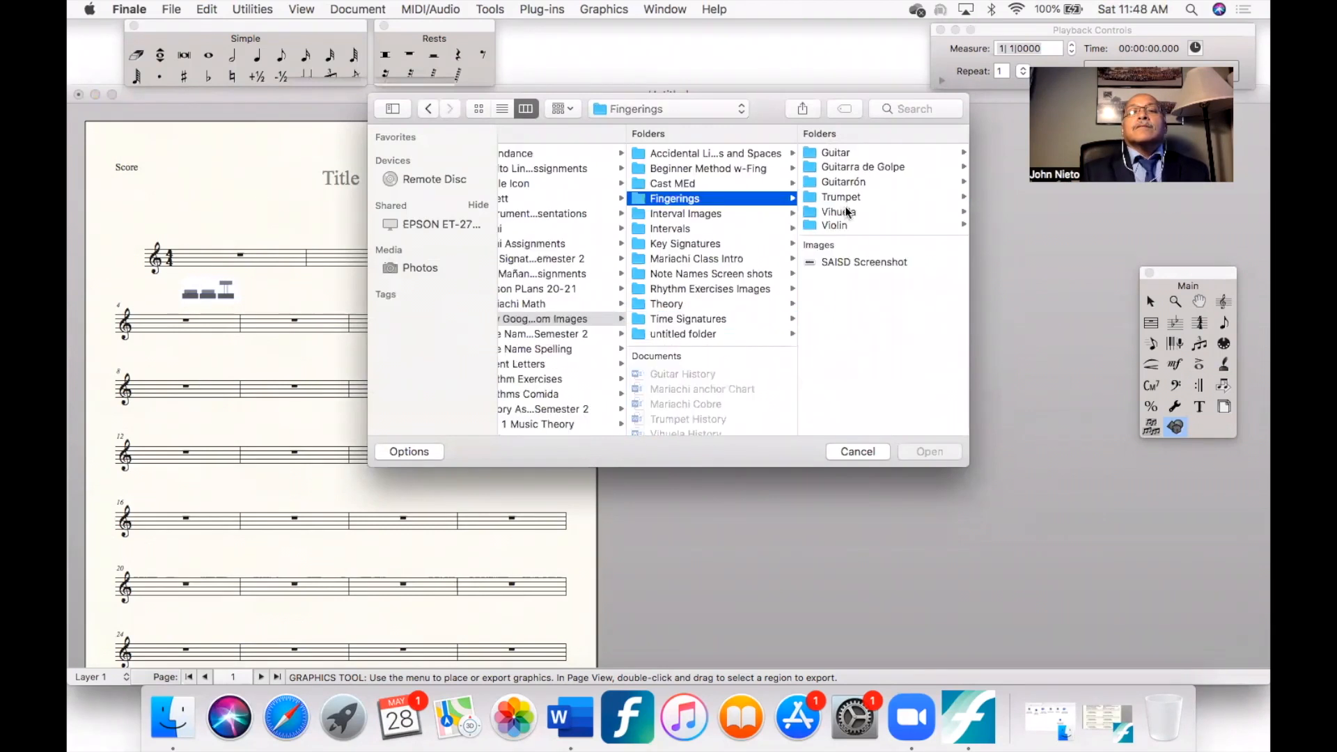
left_click(847, 224)
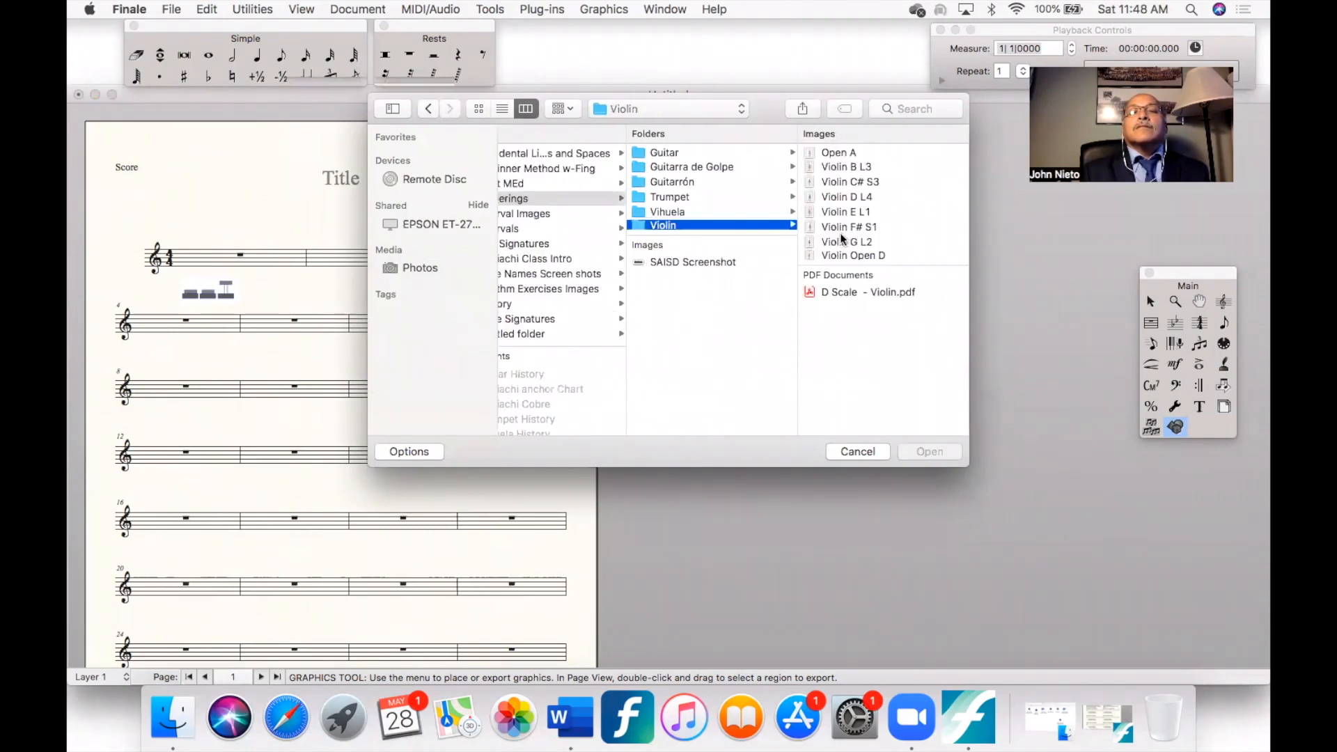
left_click(840, 254)
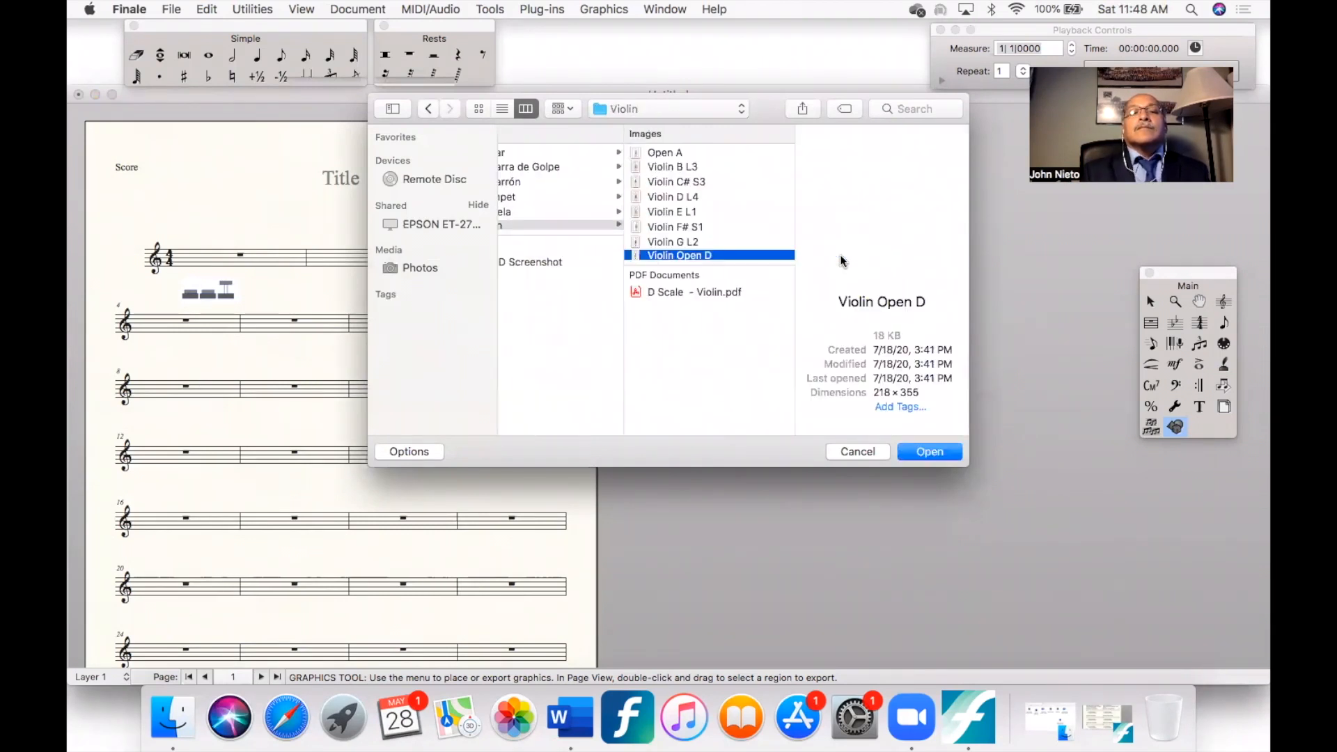
key("Return")
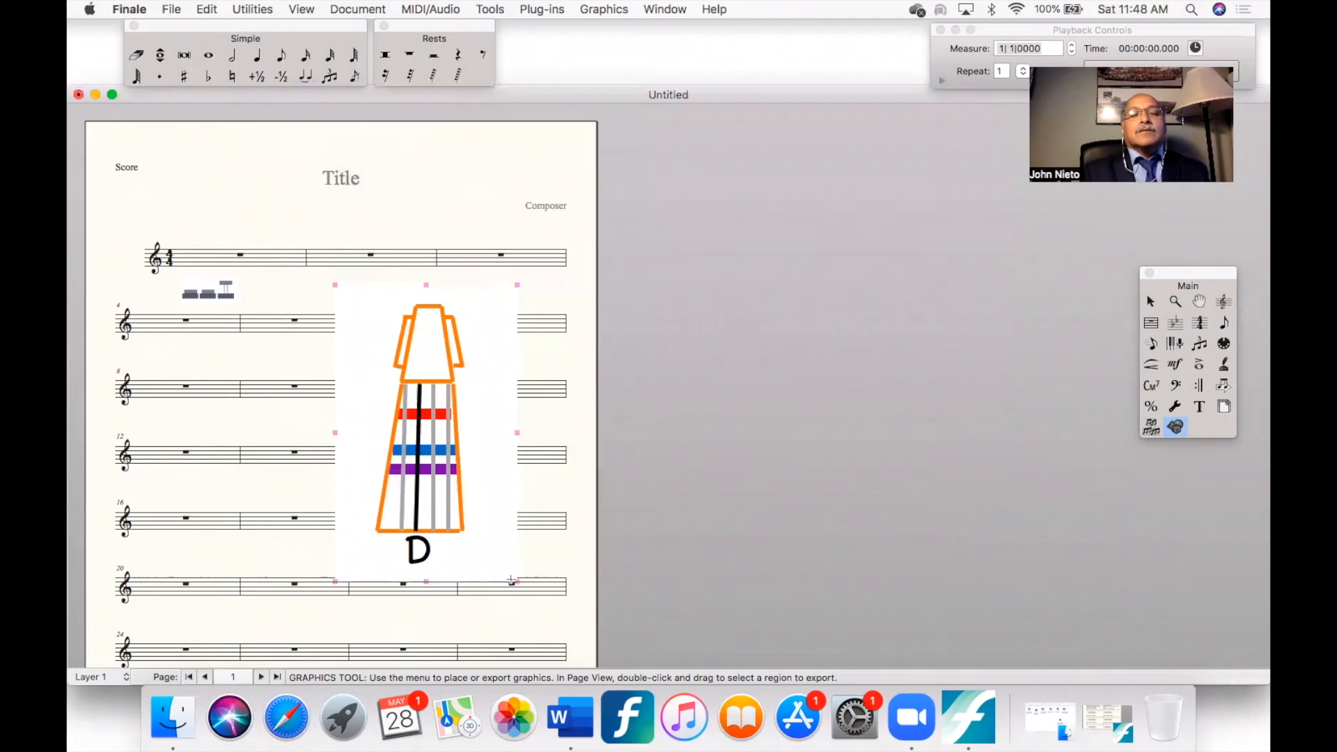
left_click_drag(516, 580, 403, 368)
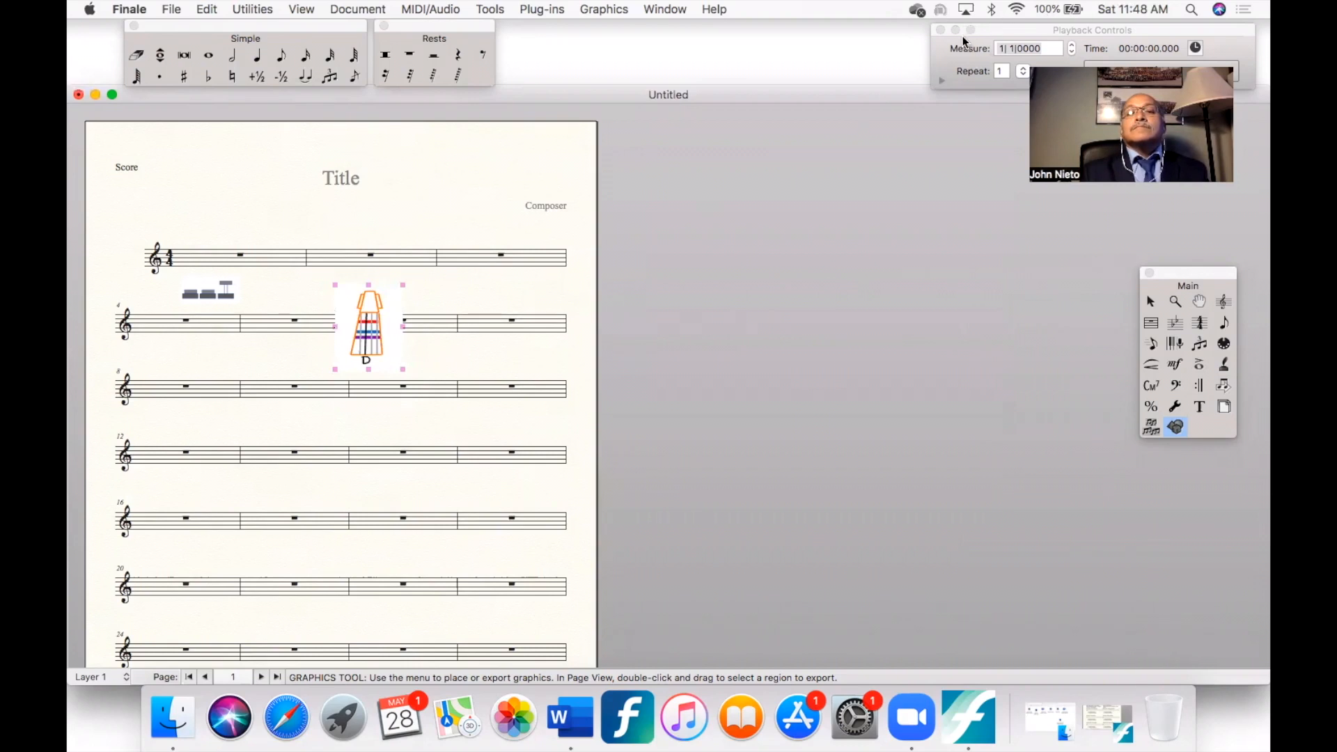
- Review the fingering graphics in the Beginner Method Revised 2021 scores for Violin, Trompeta and Armonia
key("super+grave")
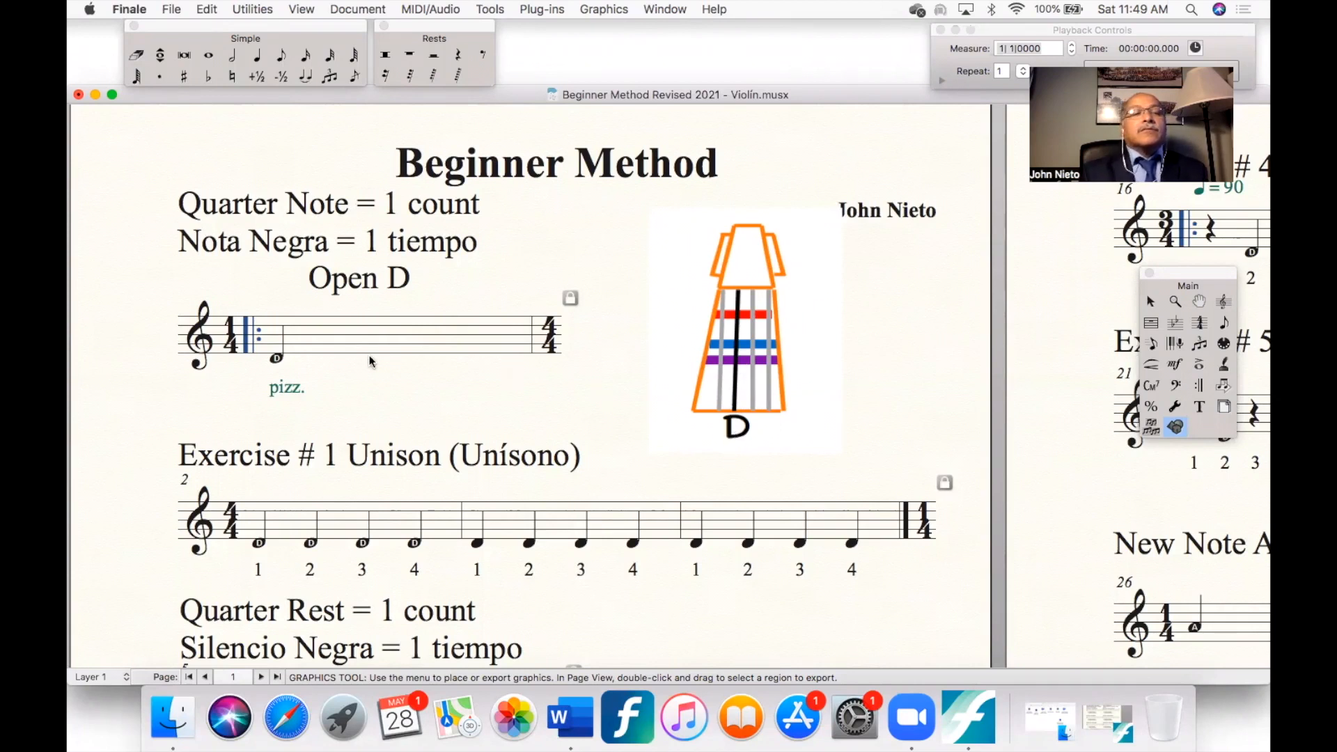
scroll(236, 385, "up", 3)
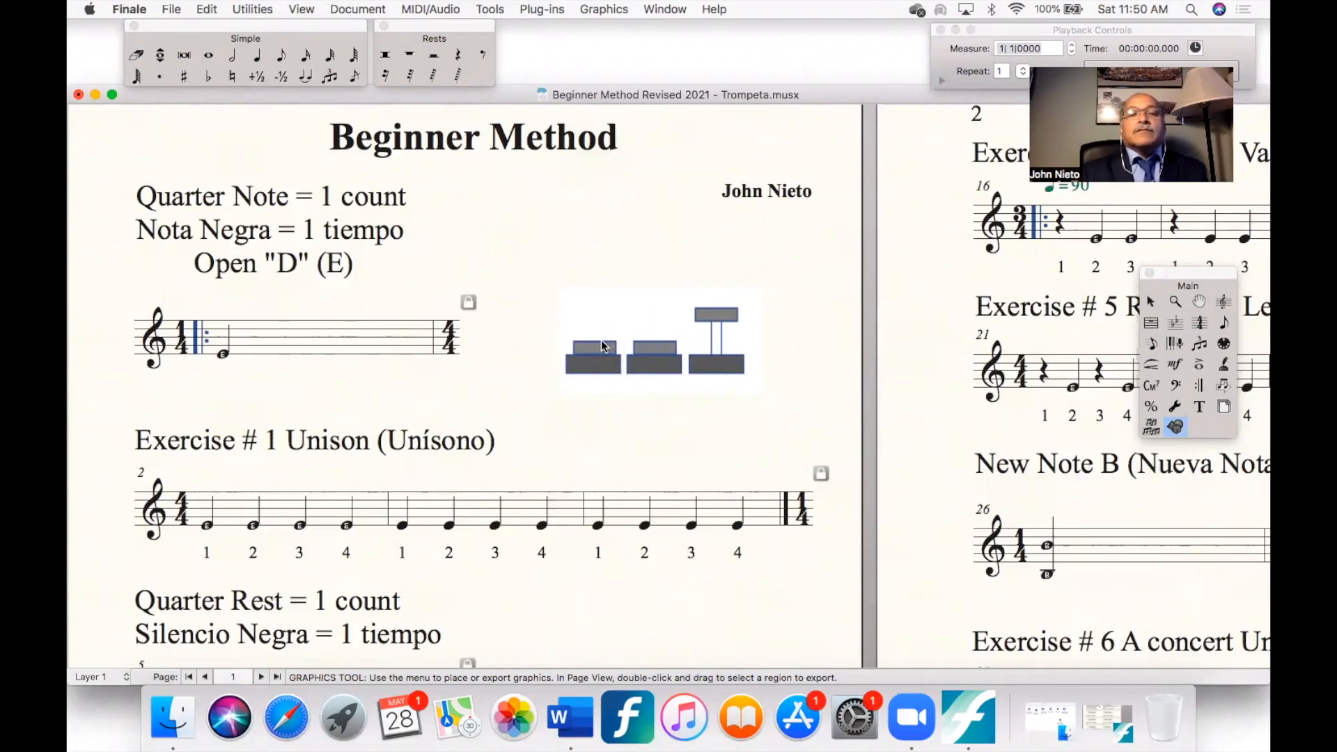
scroll(240, 358, "up", 5)
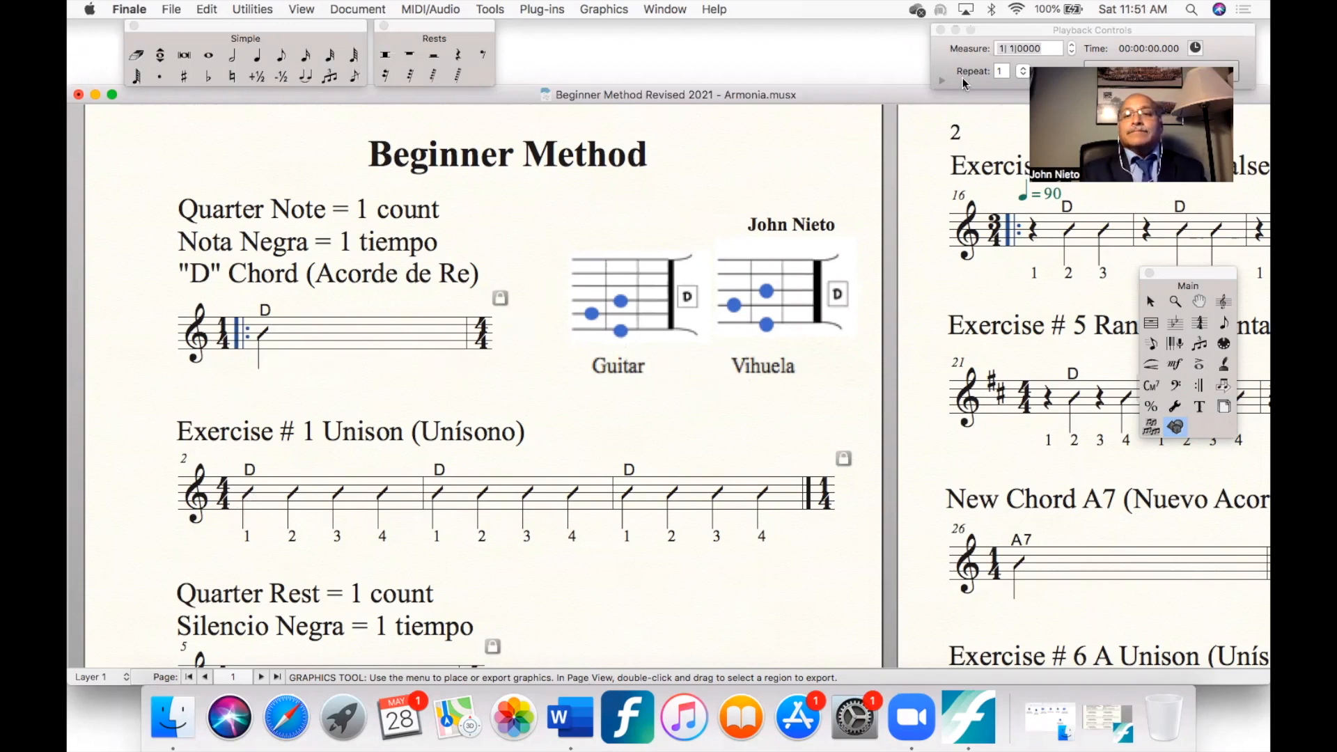
- Switch to the Beginner Method Revised 2021 Guitarrón score and review its fingering graphic and those in the Guitarrón Fingering Chart
key("super+grave")
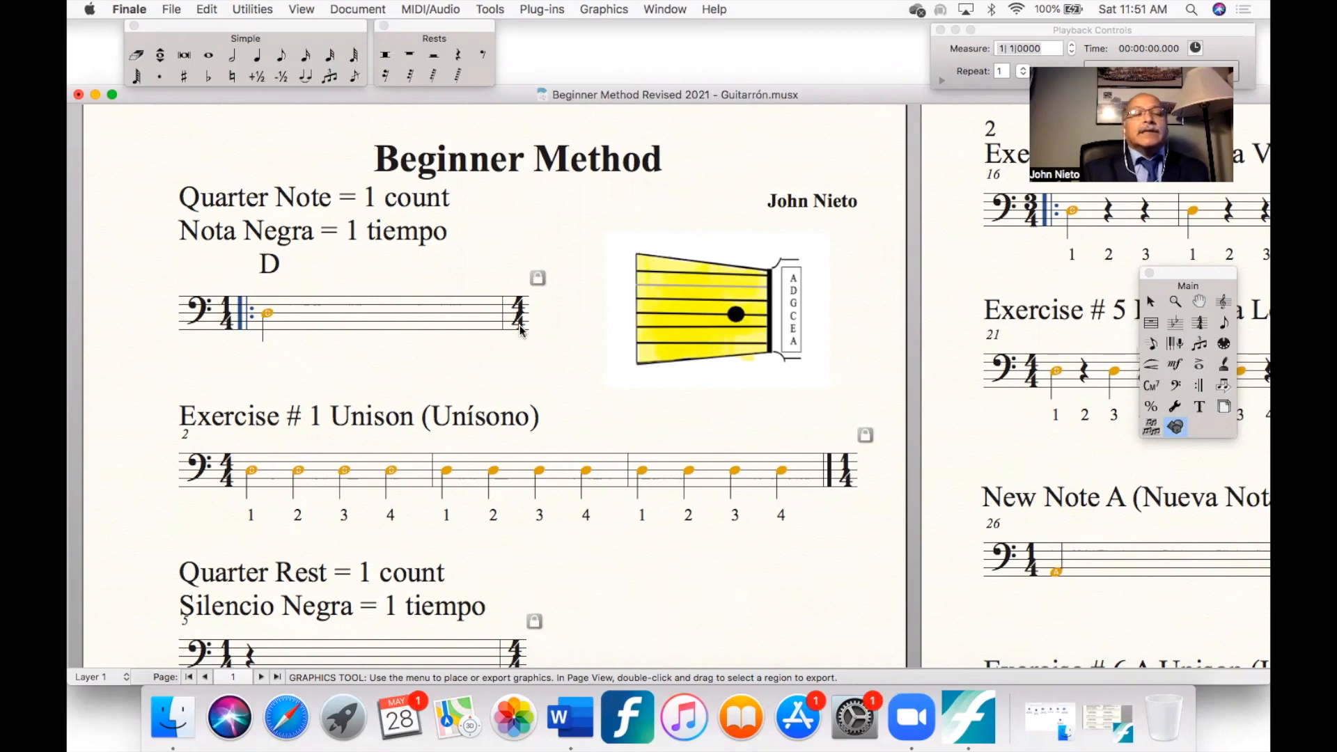
scroll(336, 338, "up", 5)
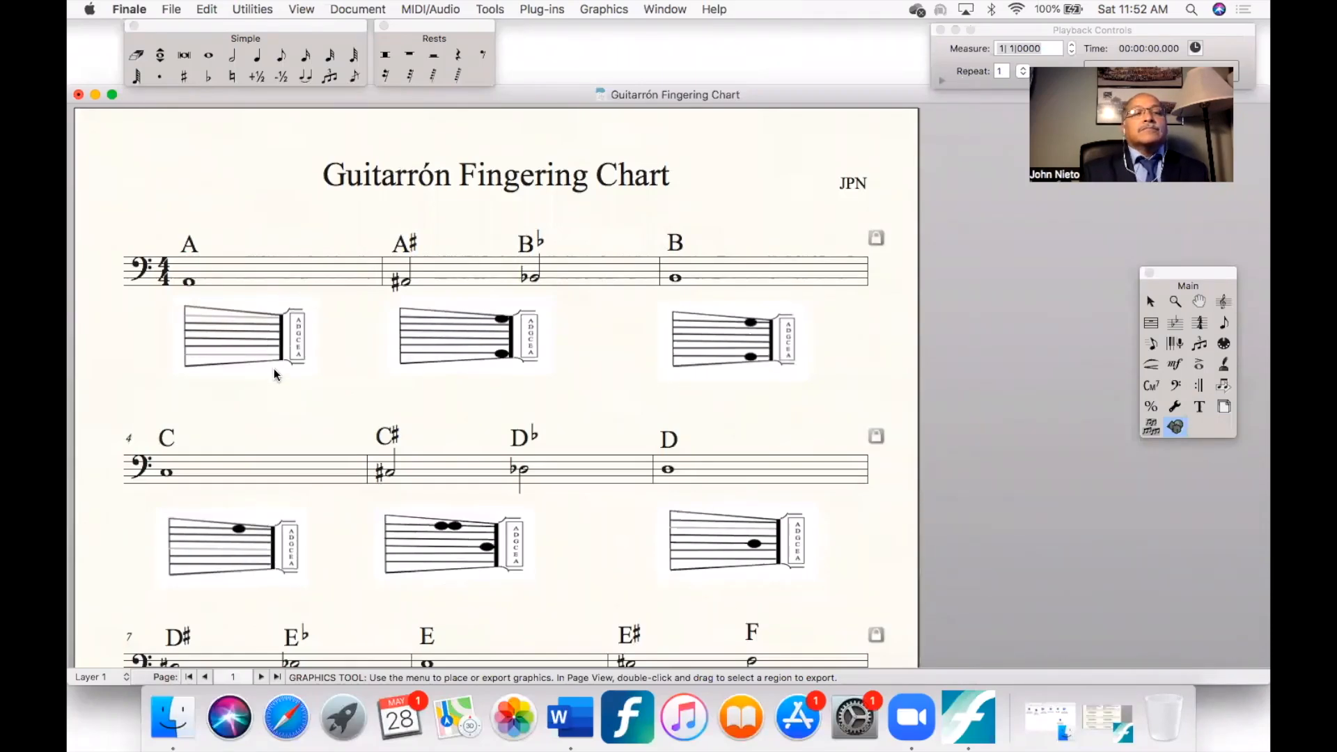
scroll(345, 468, "down", 3)
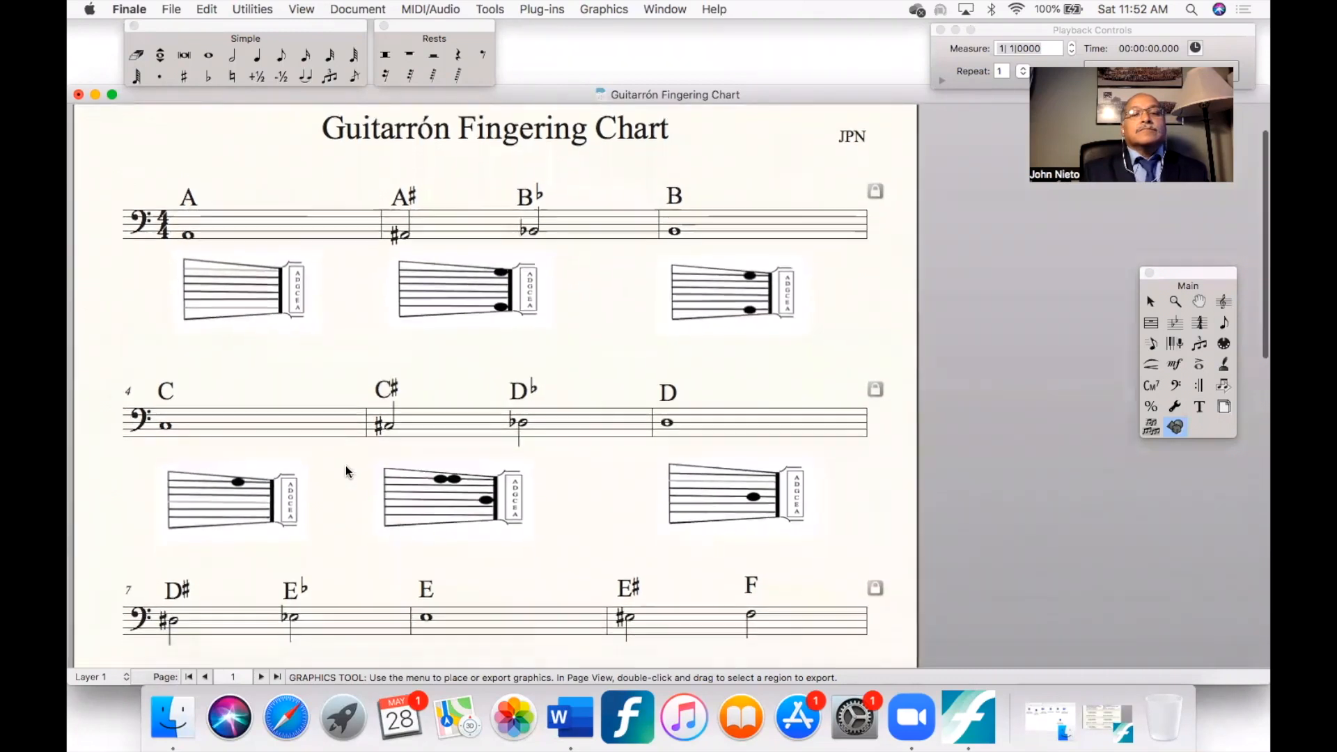
scroll(344, 468, "down", 2)
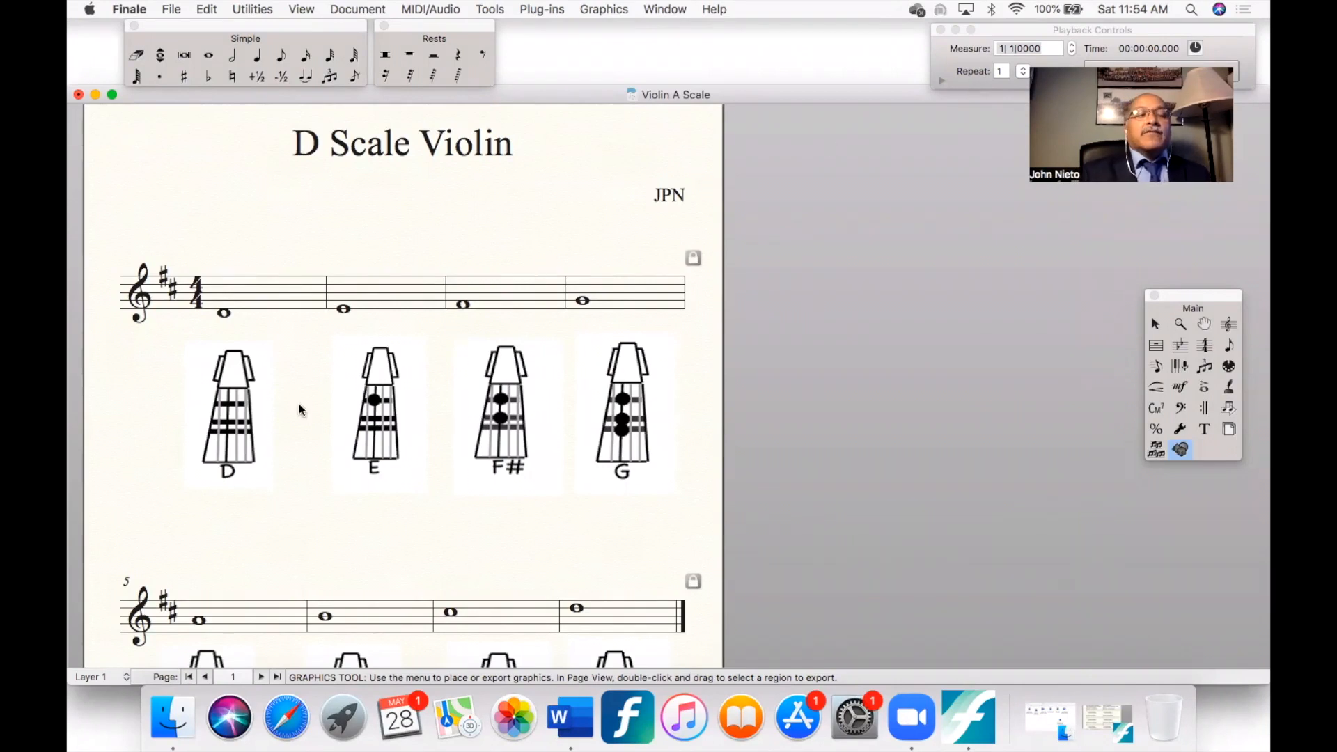
- Examine the fingering graphics placed under each note on both systems of the D Scale Violin worksheet
scroll(288, 412, "down", 2)
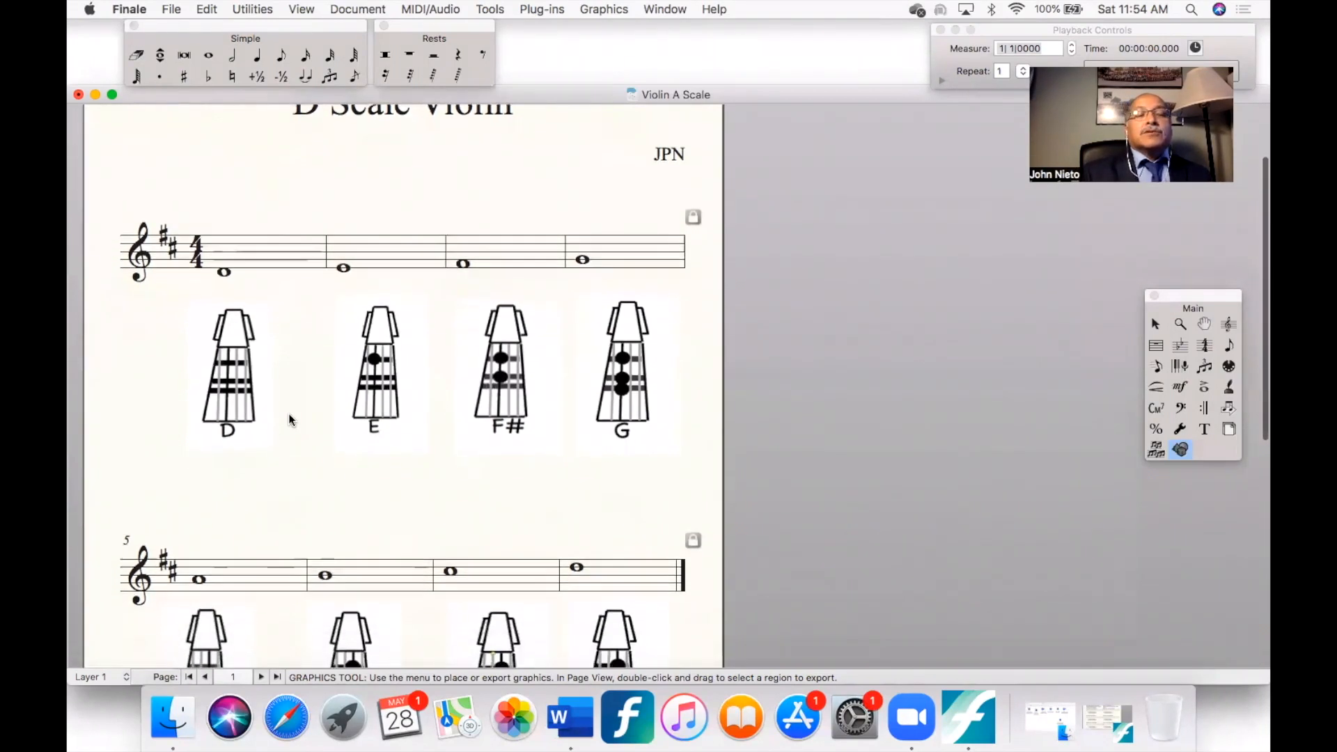
scroll(289, 417, "down", 5)
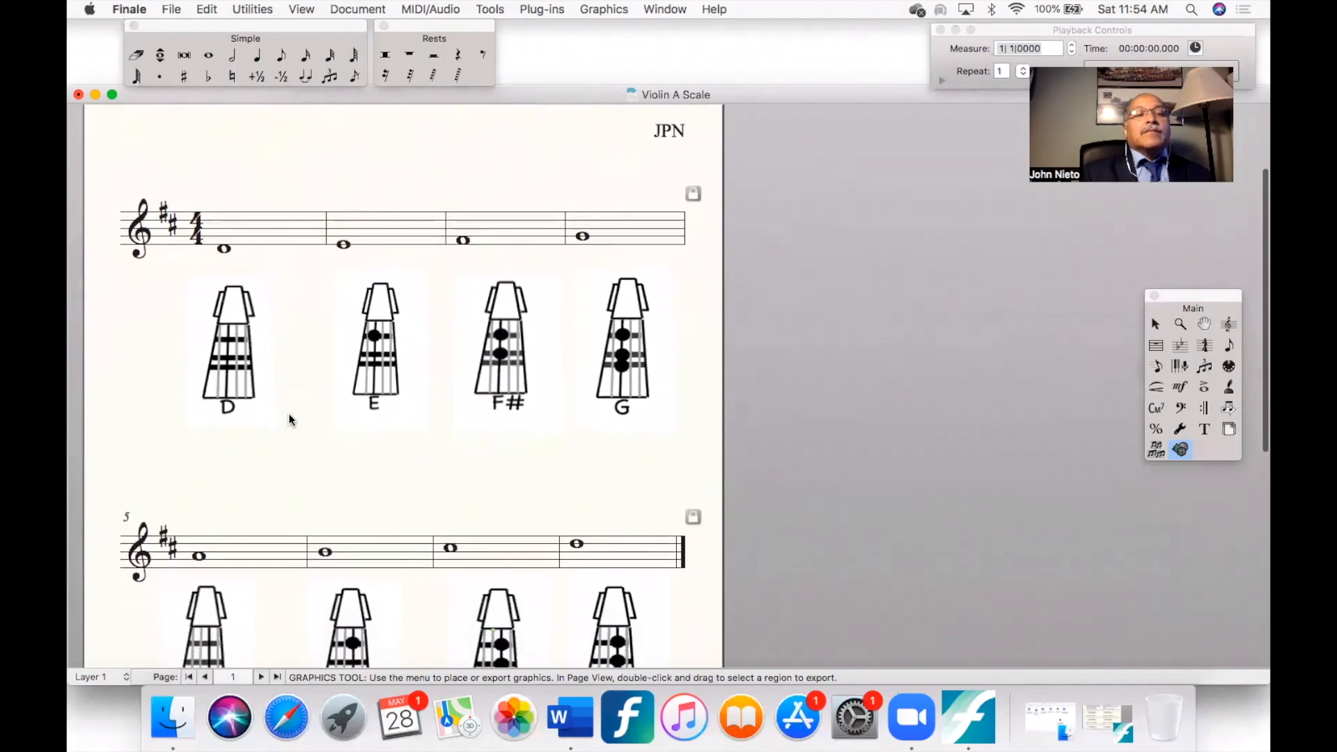
scroll(288, 412, "down", 1)
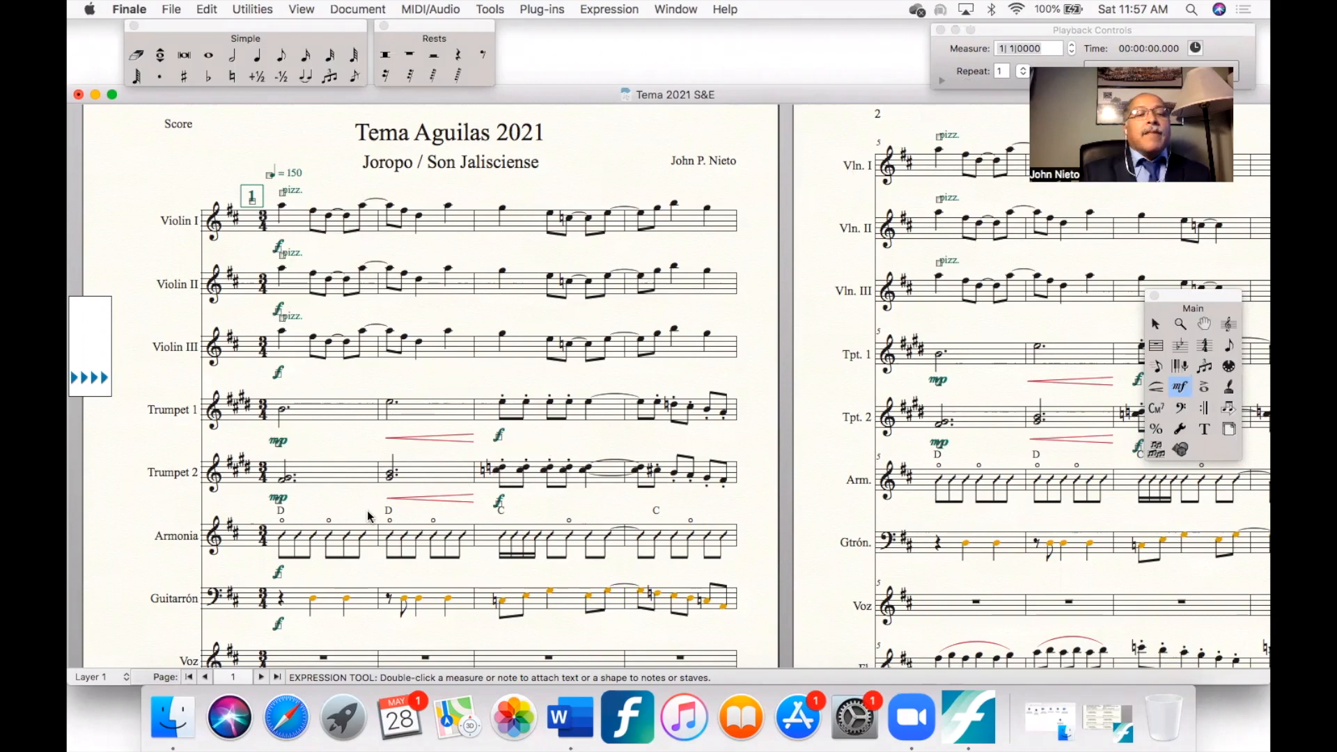
- Review the first pages of the Tema Aguilas 2021 full score, from the violin staves down to the flute staff
scroll(366, 511, "down", 3)
scroll(367, 515, "down", 2)
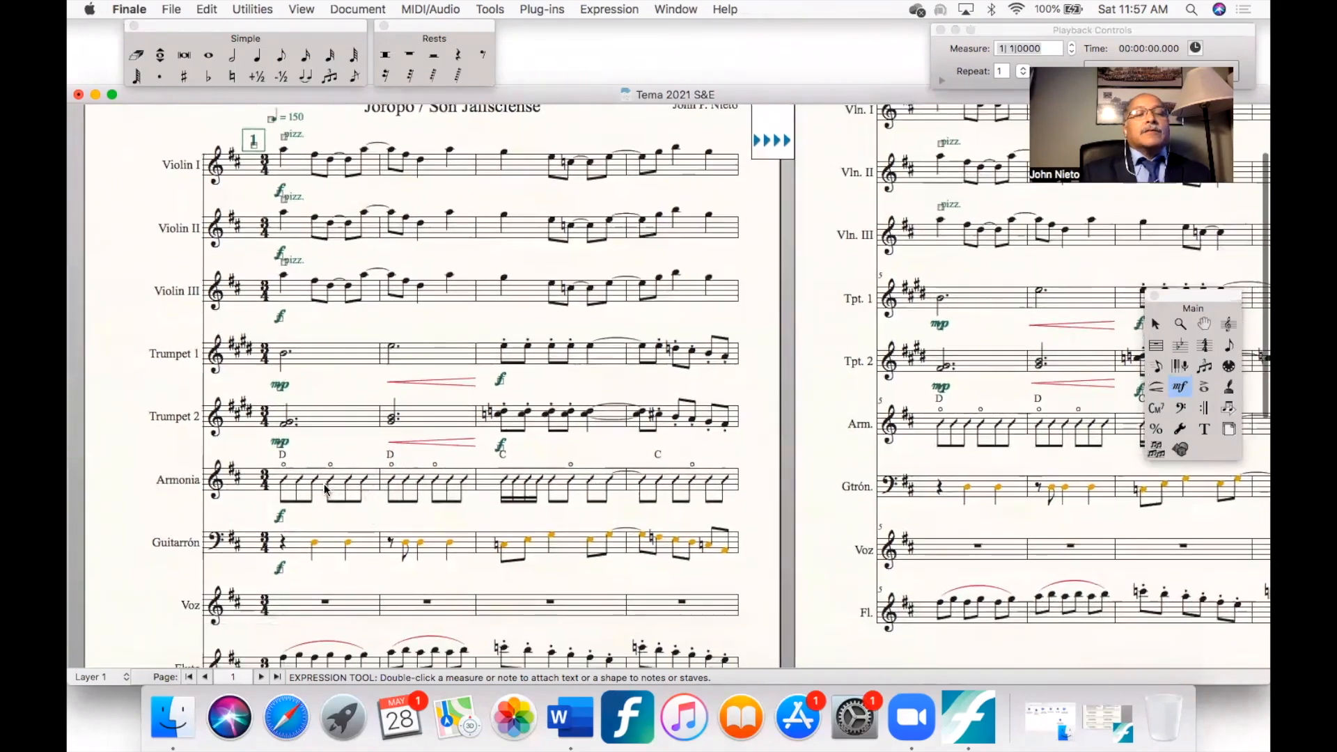
scroll(283, 590, "down", 3)
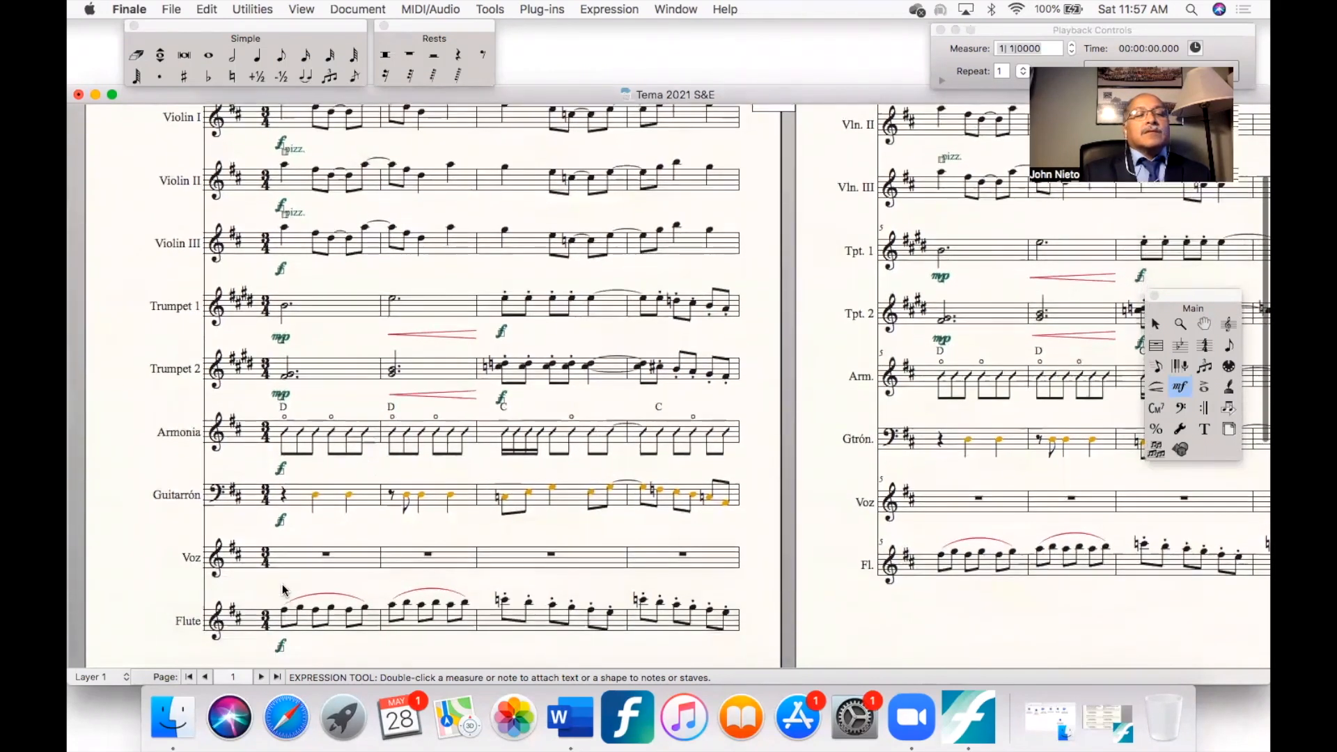
scroll(285, 591, "down", 1)
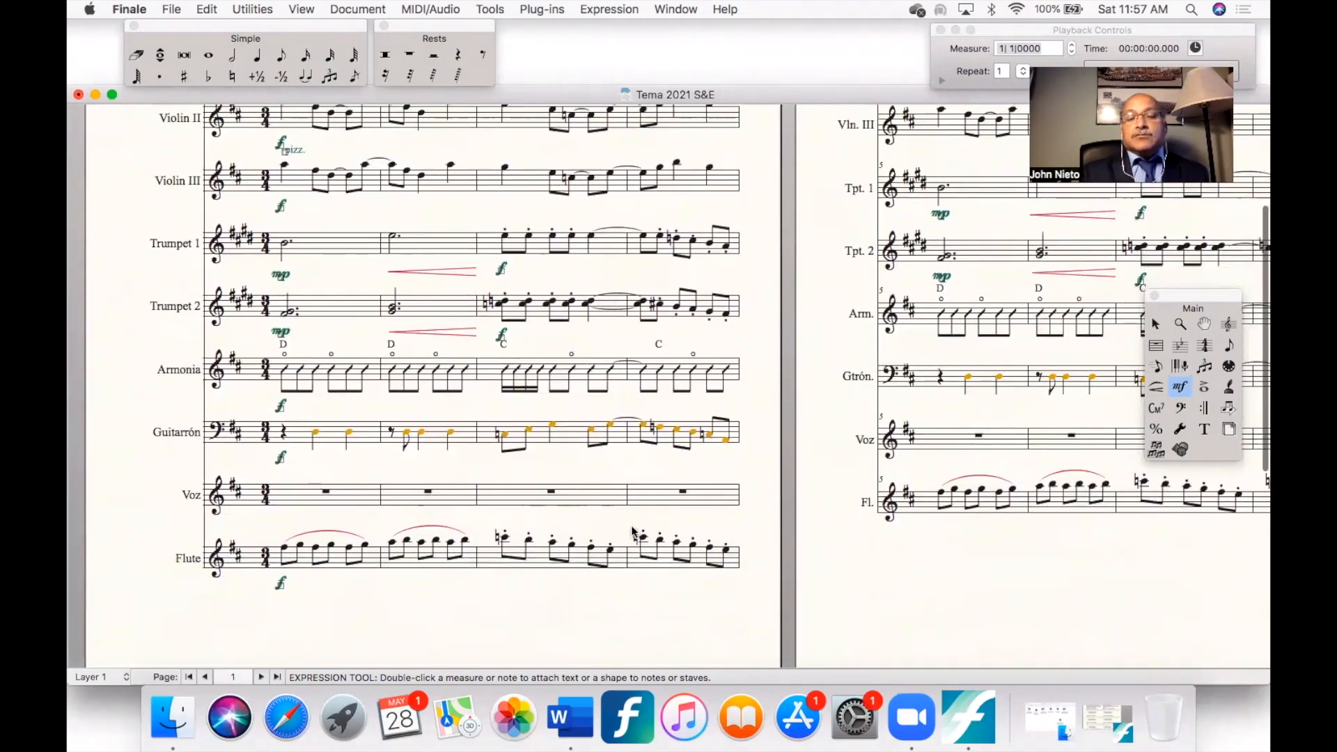
scroll(624, 529, "up", 1)
scroll(625, 529, "up", 4)
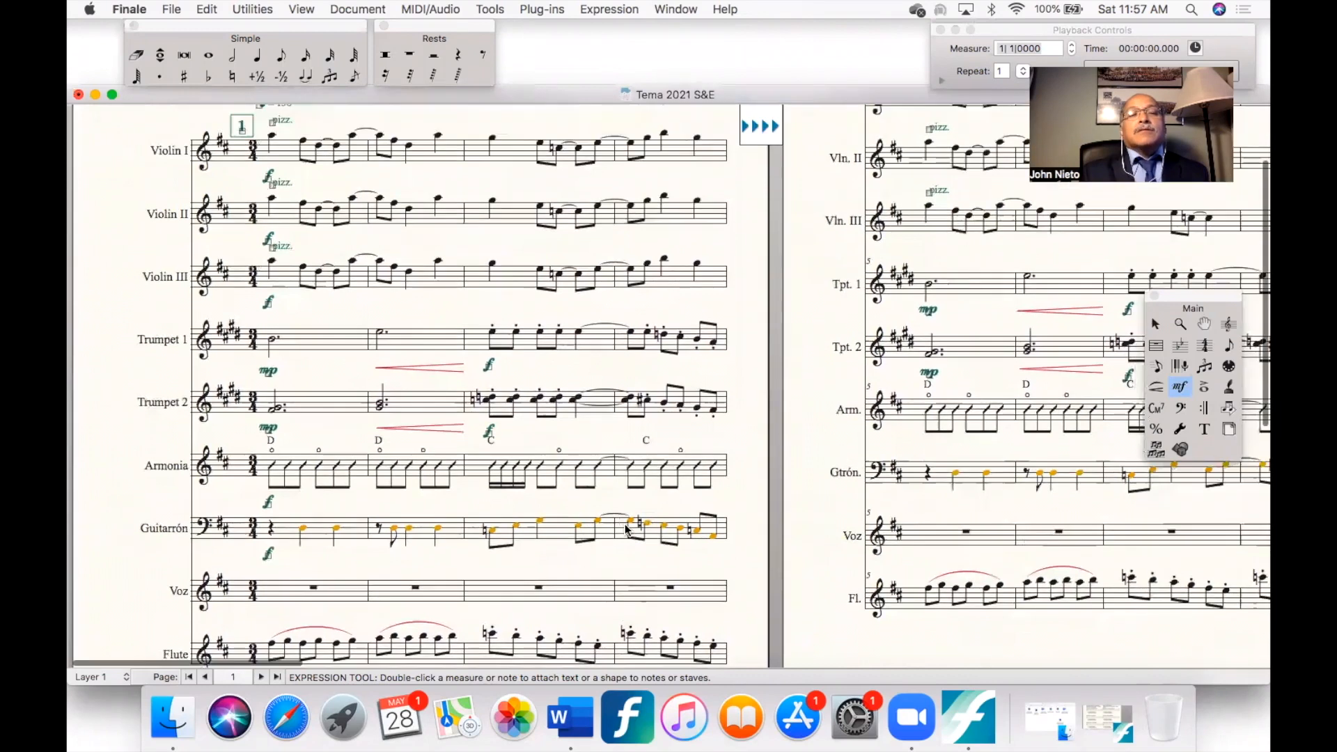